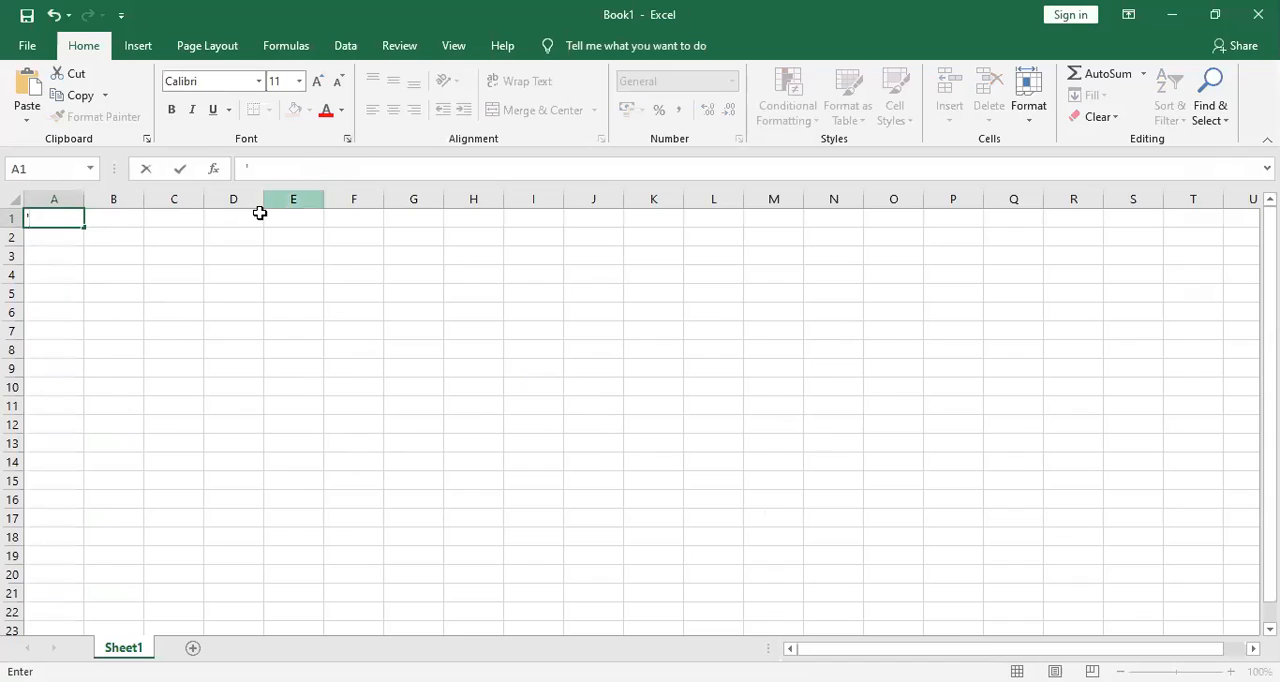
Enter 200 as text in cell A1 using a leading apostrophe and widen column A.
{"action": "type", "text": "200"}
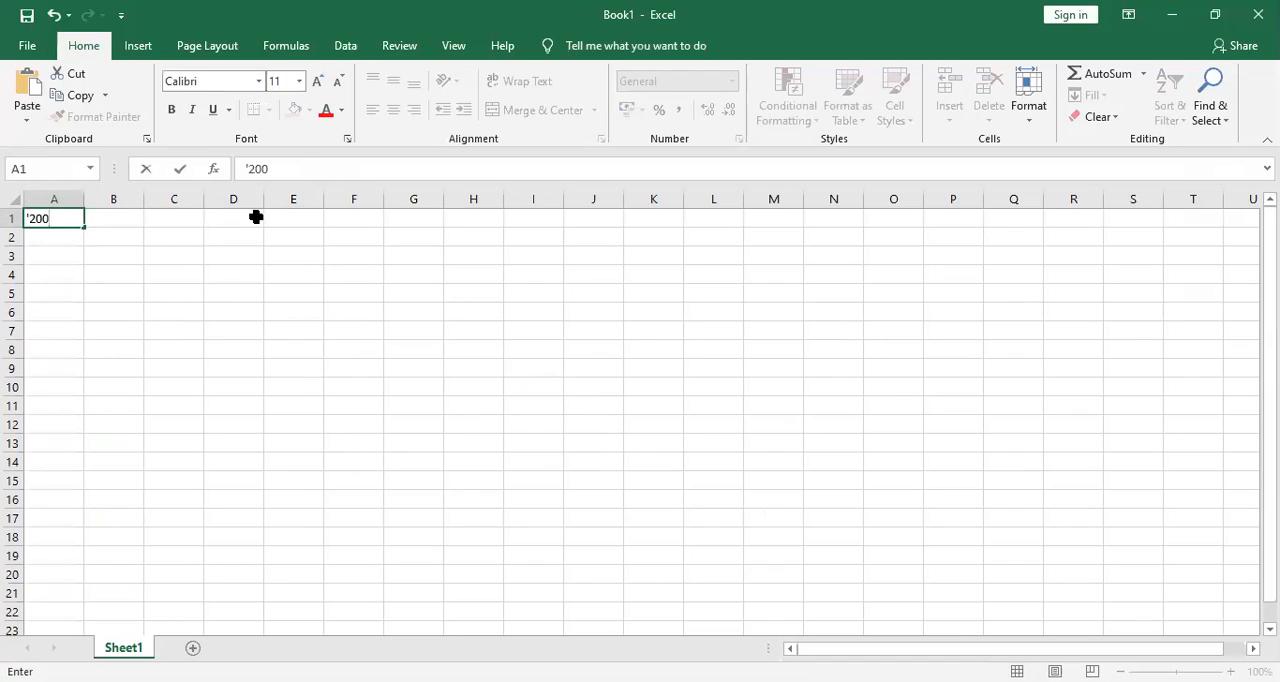
{"action": "key", "text": "Return"}
{"action": "left_click", "coordinate": [80, 218]}
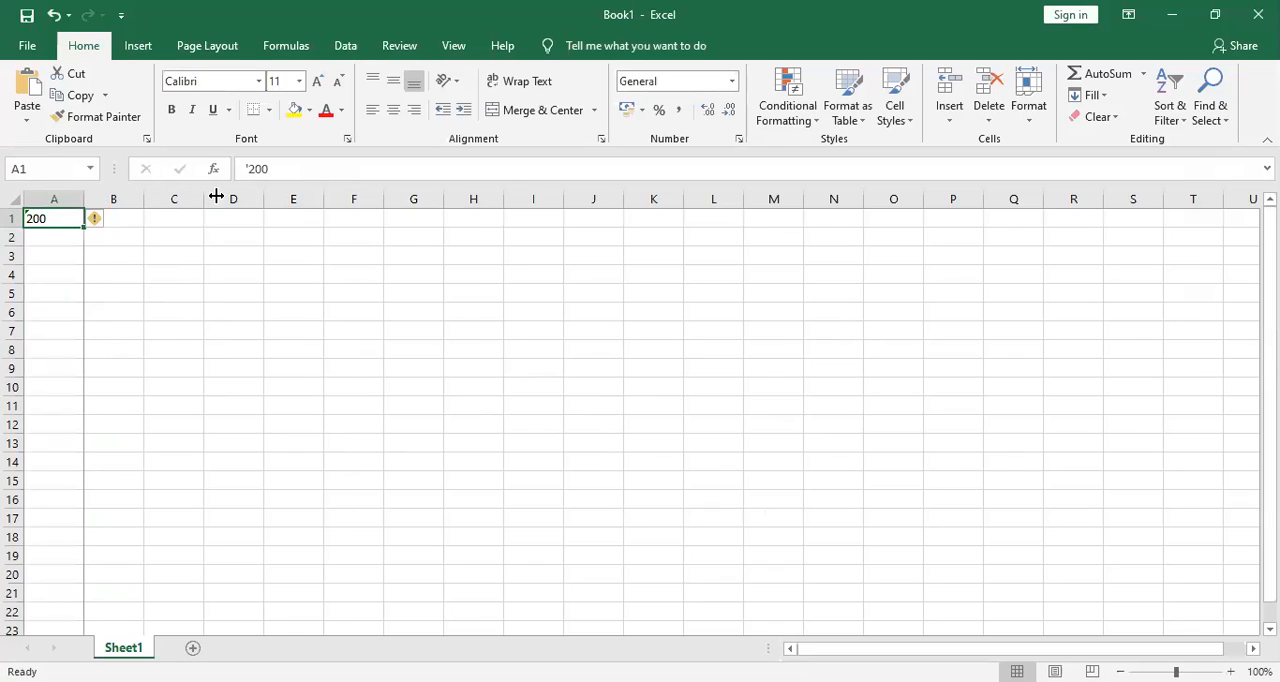
{"action": "left_click_drag", "start_coordinate": [84, 199], "coordinate": [216, 197]}
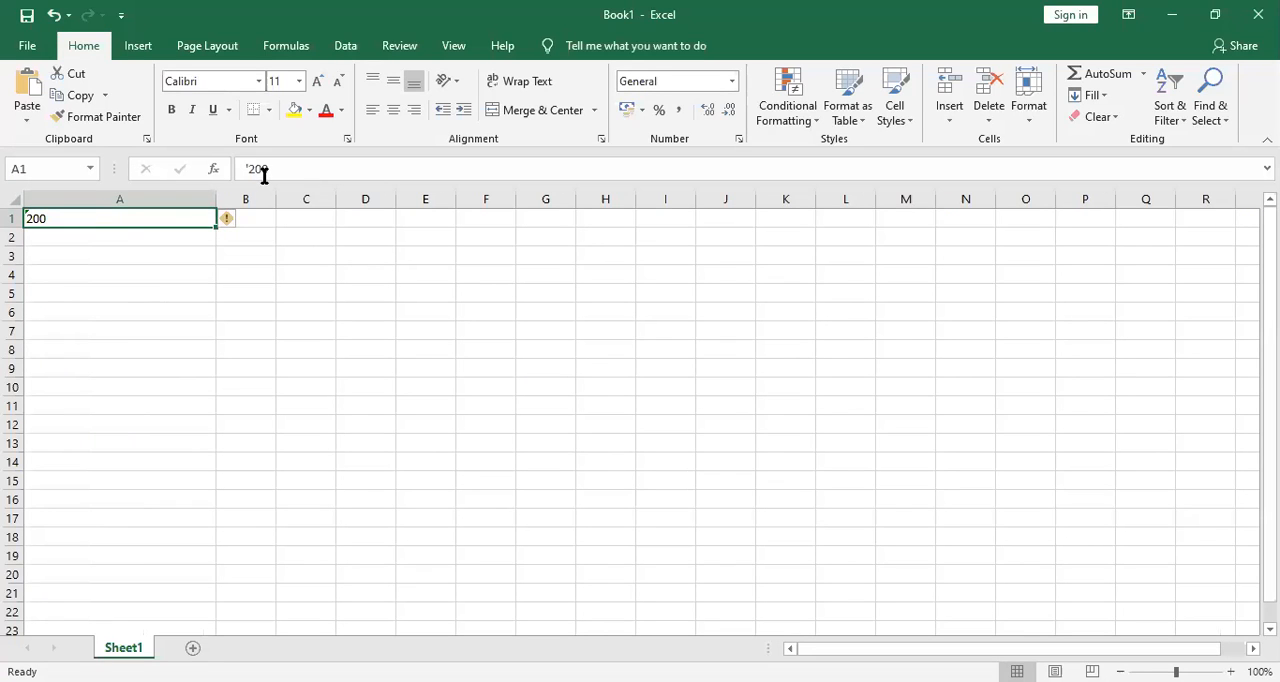
{"action": "left_click", "coordinate": [126, 237]}
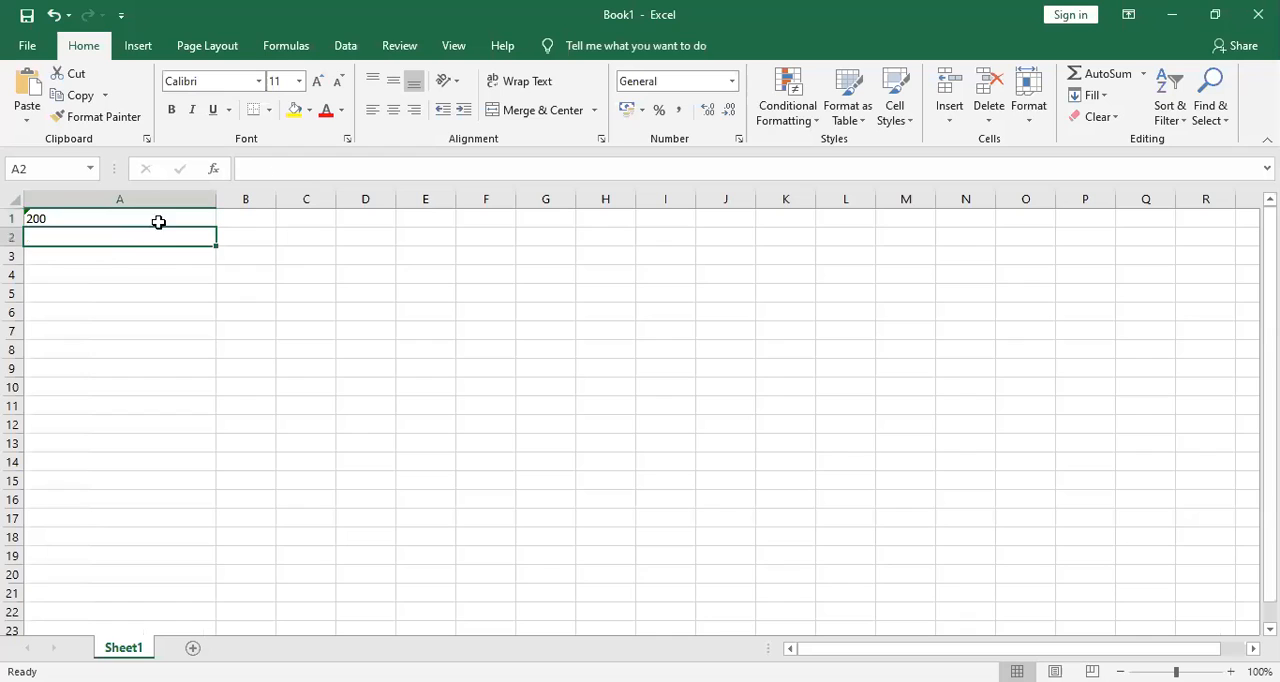
{"action": "left_click", "coordinate": [158, 217]}
{"action": "left_click", "coordinate": [263, 218]}
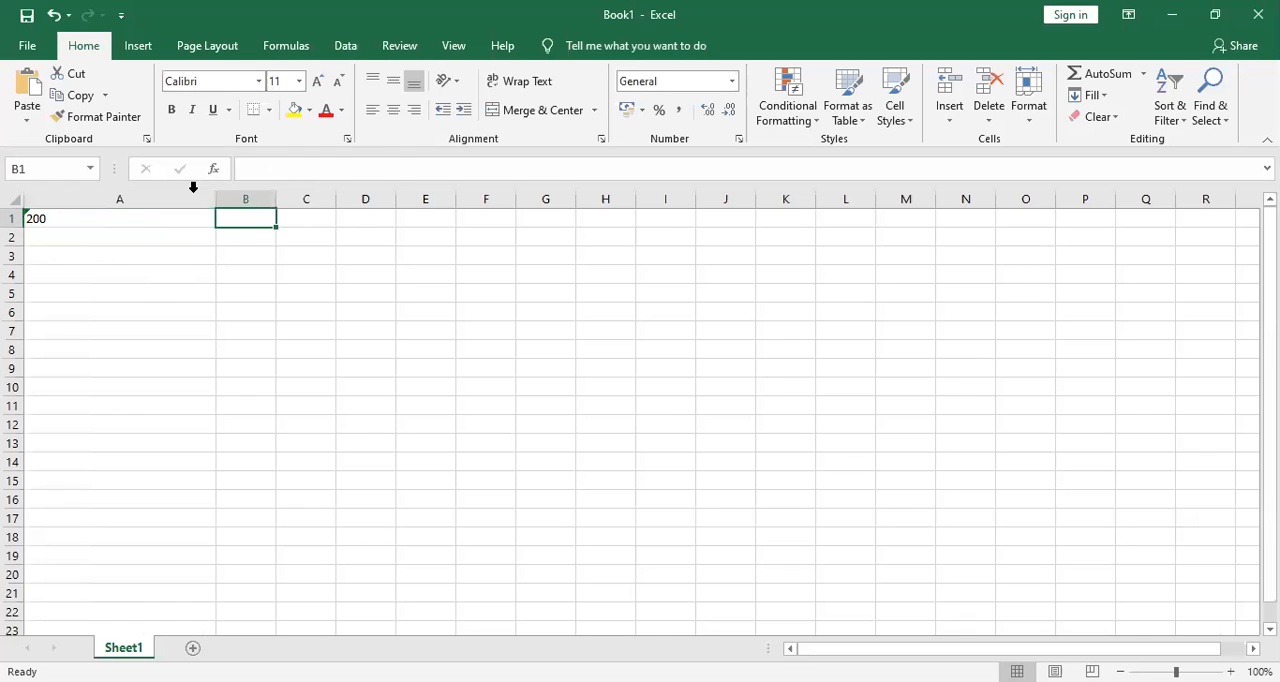
Widen all columns of the sheet to the same width and enter the number 200 in cell B1.
{"action": "left_click", "coordinate": [15, 199]}
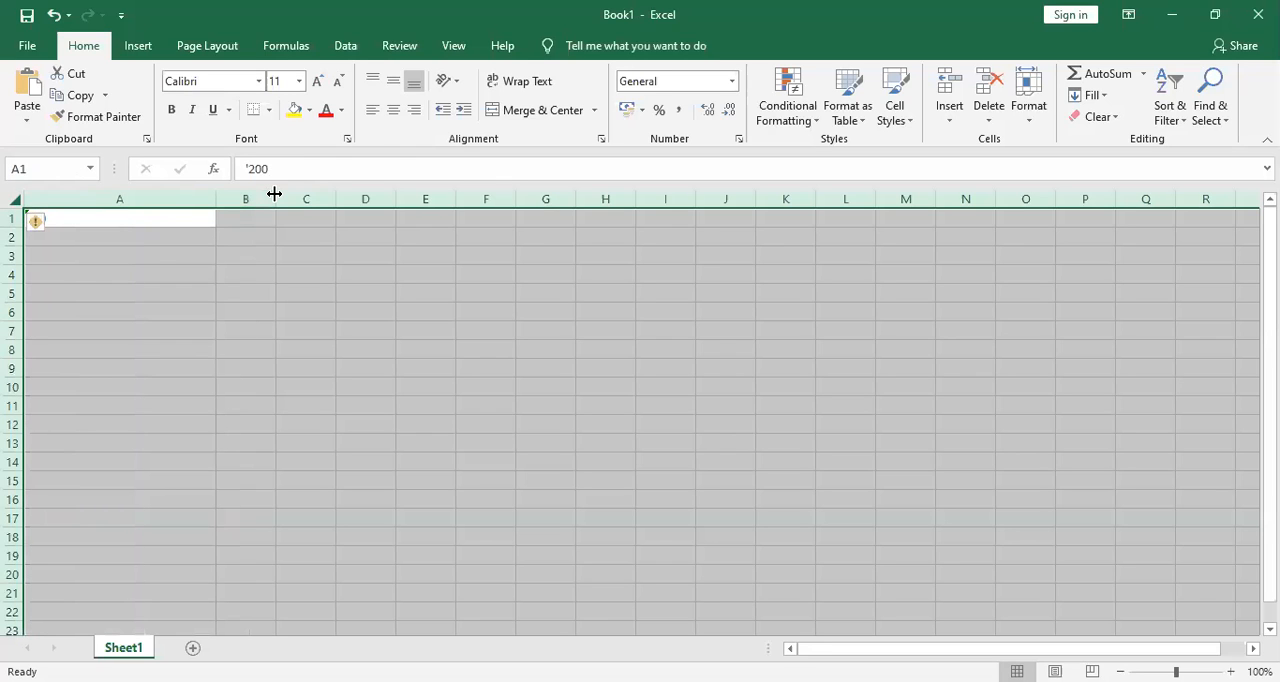
{"action": "left_click", "coordinate": [258, 219]}
{"action": "type", "text": "200"}
{"action": "key", "text": "Return"}
Apply All Borders to the range A1:B17.
{"action": "left_click_drag", "start_coordinate": [104, 218], "coordinate": [290, 524]}
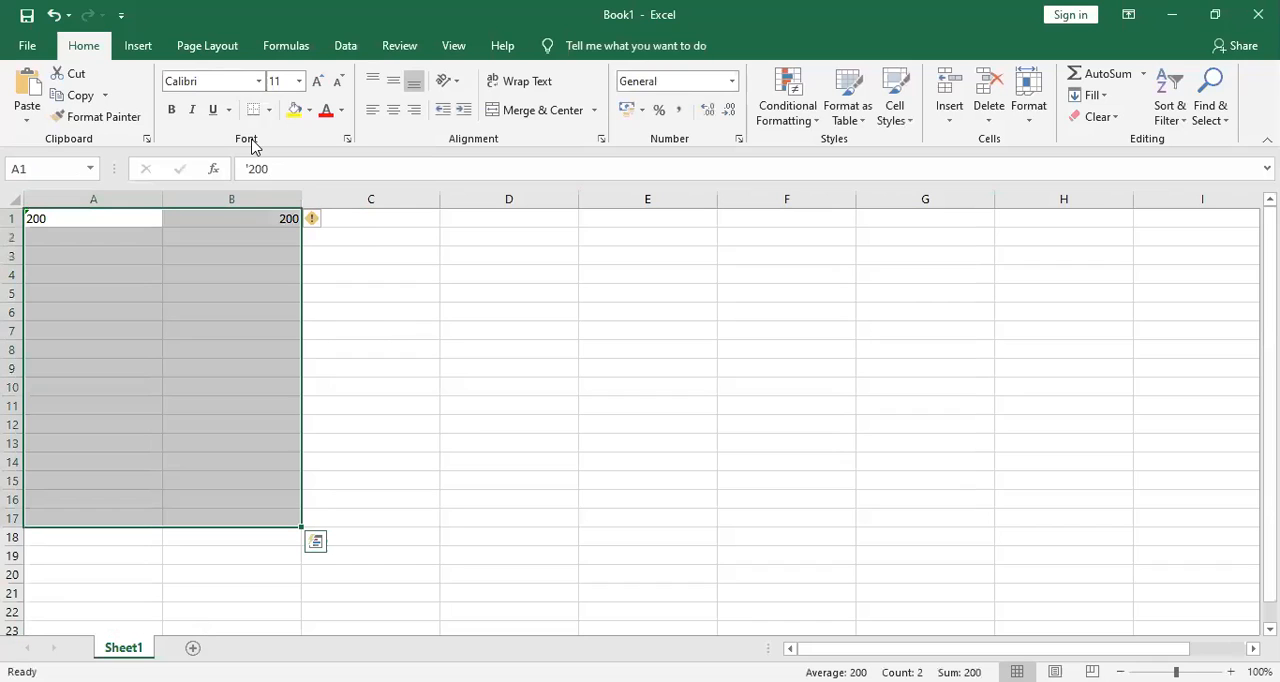
{"action": "left_click", "coordinate": [268, 110]}
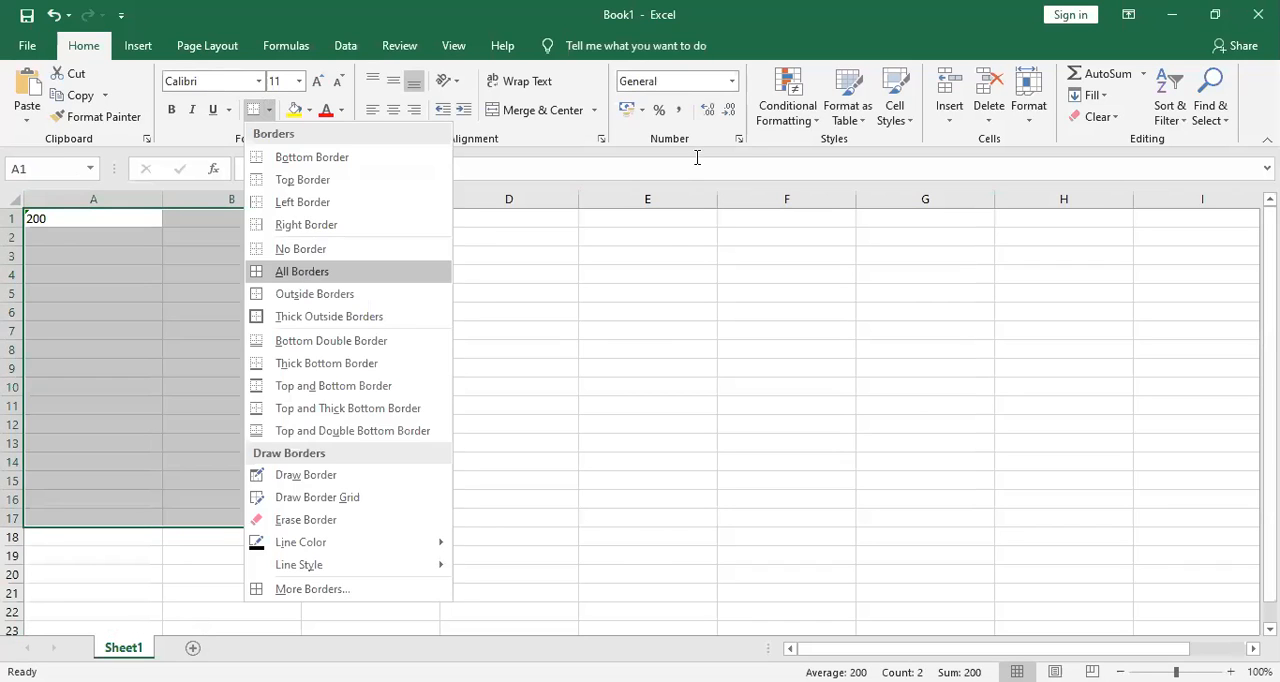
{"action": "left_click", "coordinate": [302, 272]}
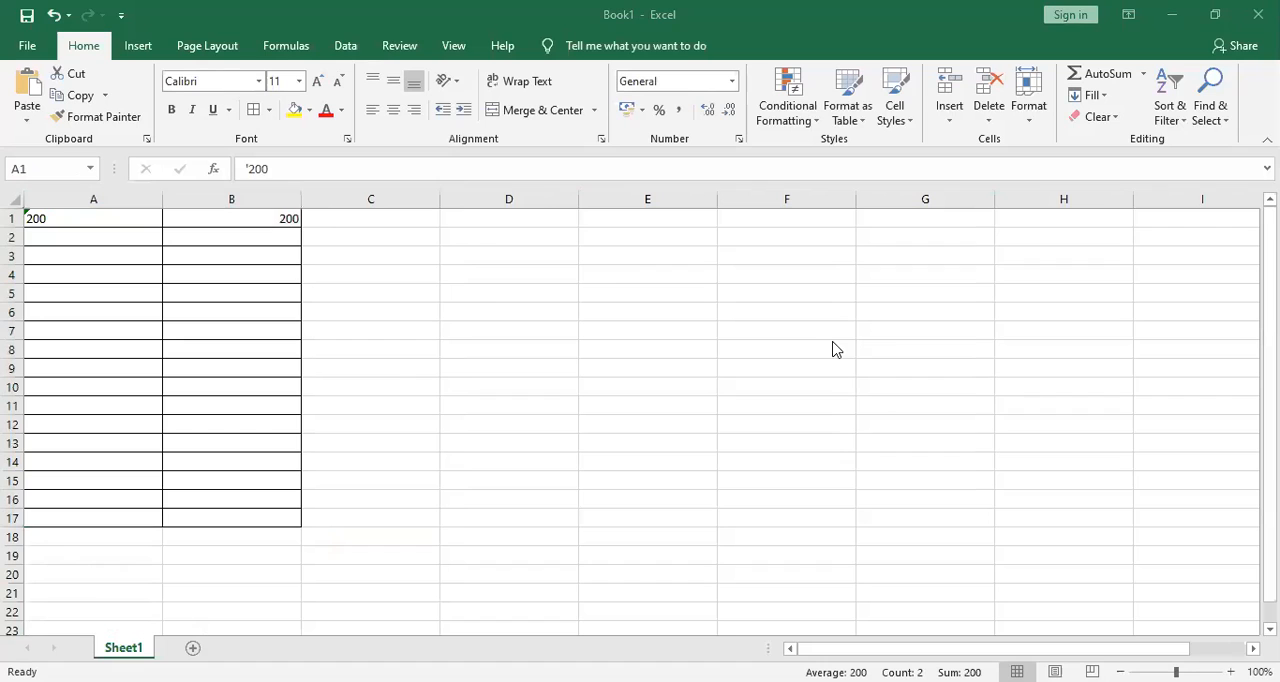
Fill cell A1 with yellow and cell B1 with light blue.
{"action": "left_click", "coordinate": [238, 221]}
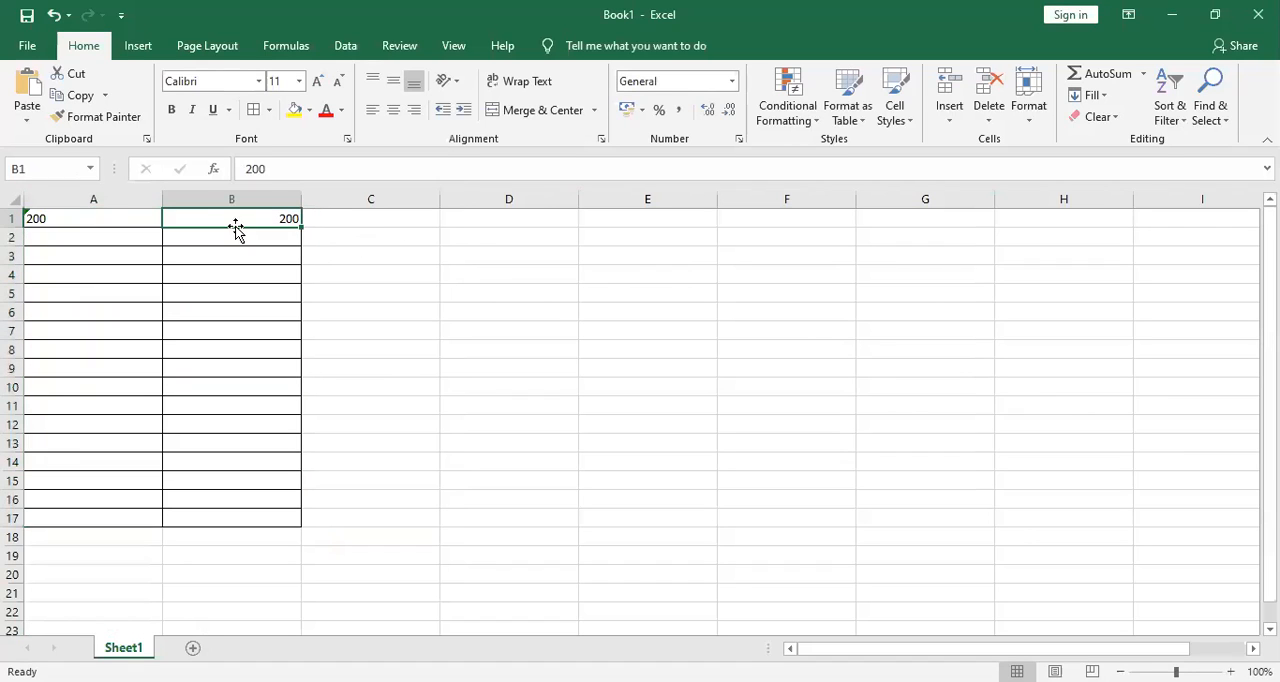
{"action": "left_click", "coordinate": [96, 216]}
{"action": "left_click", "coordinate": [294, 110]}
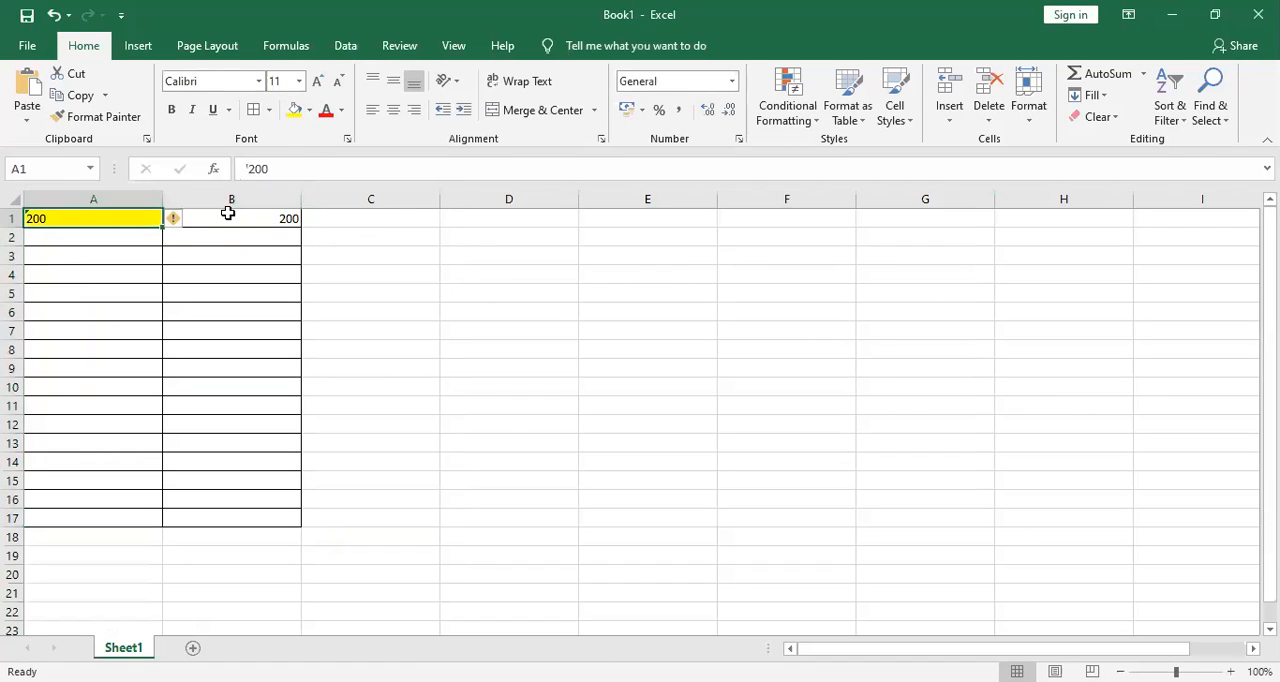
{"action": "left_click", "coordinate": [230, 216]}
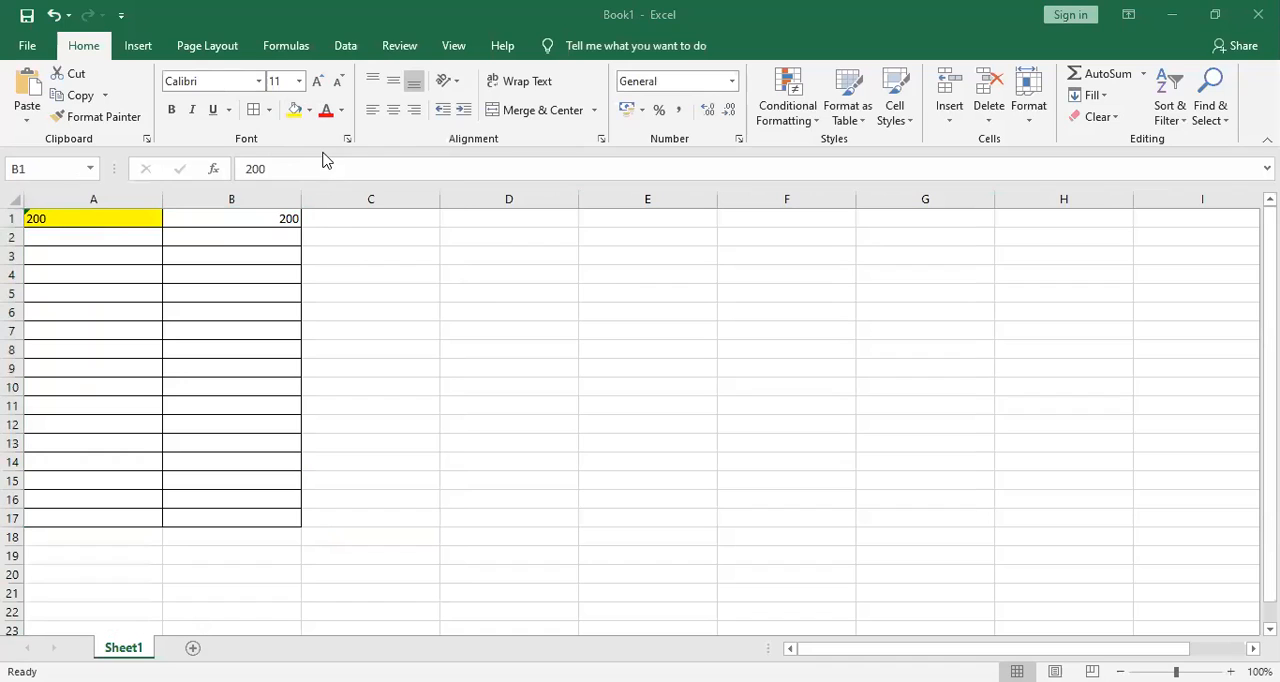
{"action": "left_click", "coordinate": [319, 212]}
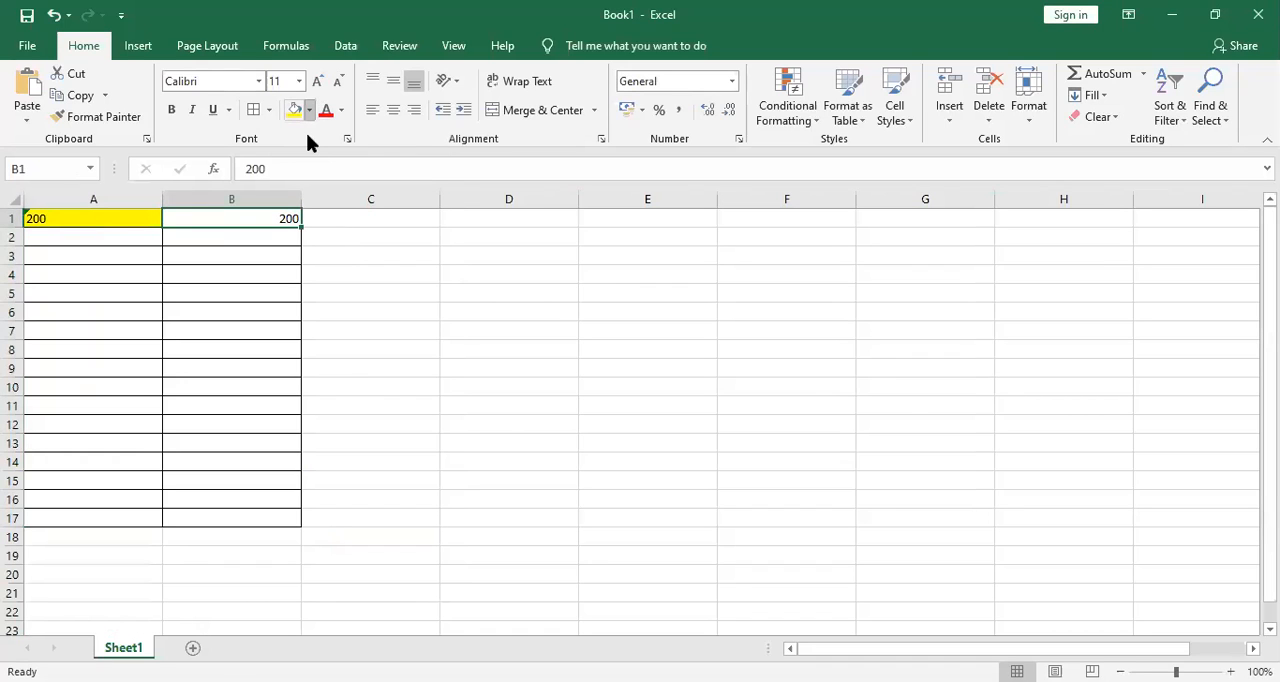
{"action": "left_click", "coordinate": [309, 110]}
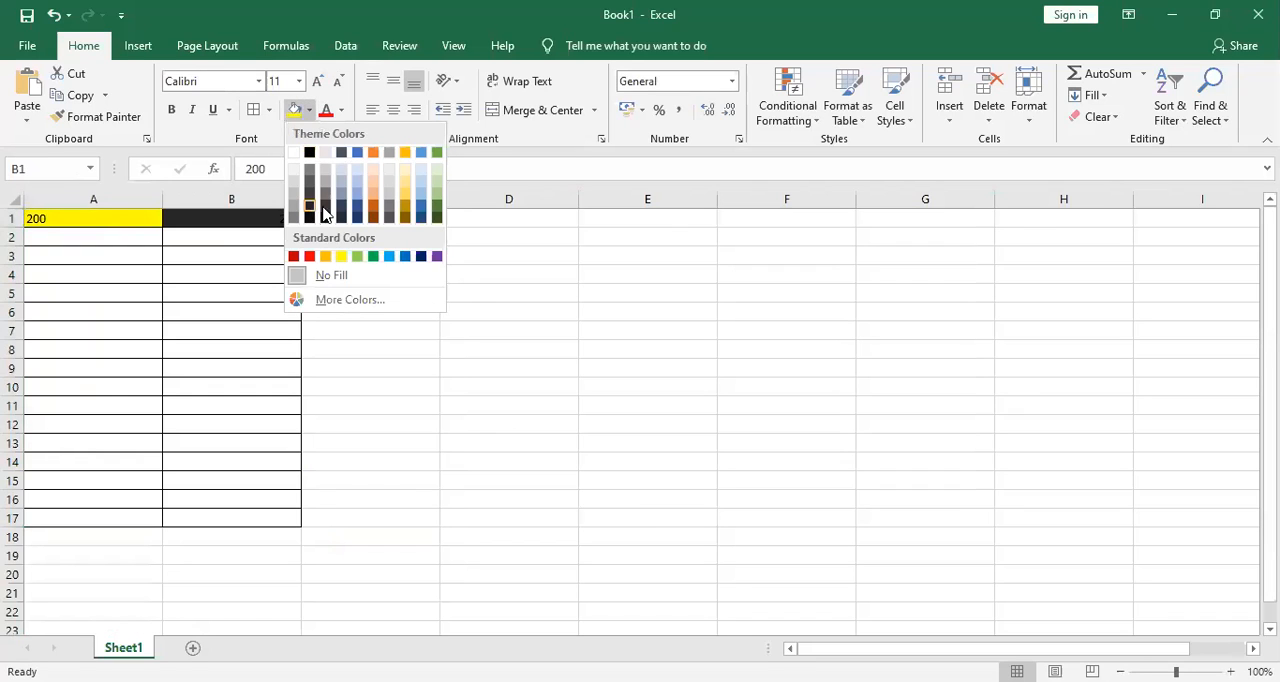
{"action": "left_click", "coordinate": [360, 187]}
{"action": "left_click", "coordinate": [375, 345]}
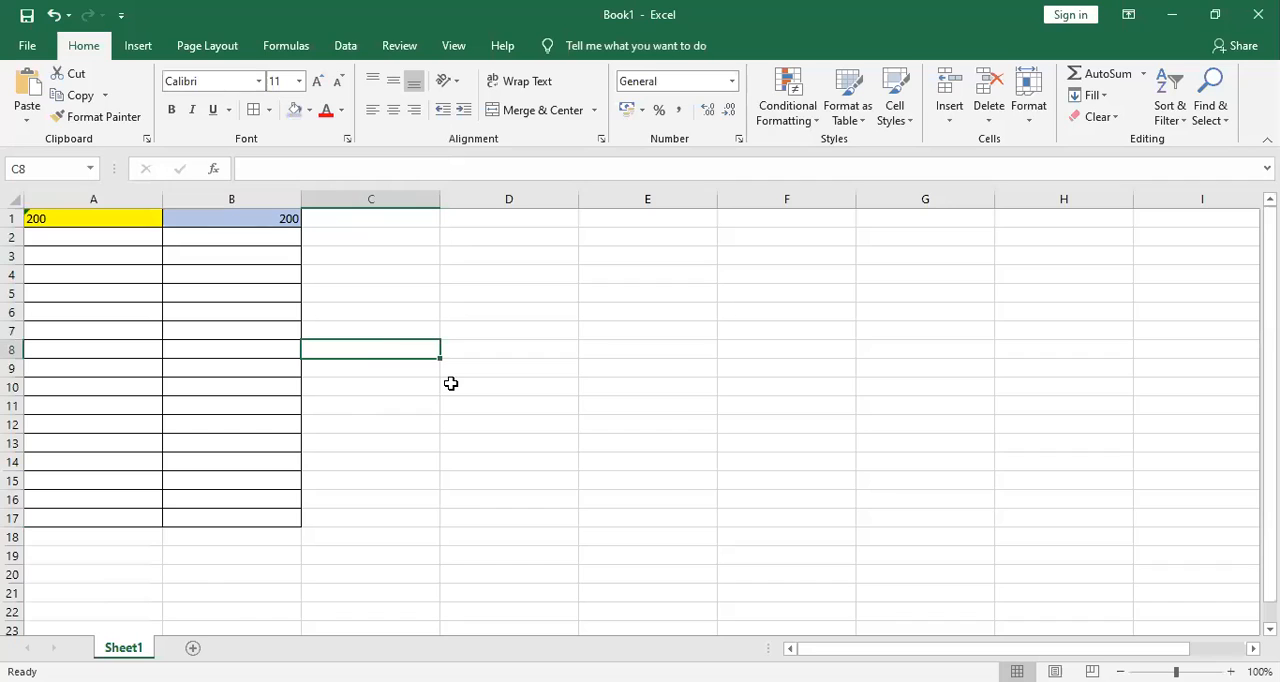
Enter the headers NO in D1, NAMA in E1 and KELAS in F1.
{"action": "left_click", "coordinate": [457, 220]}
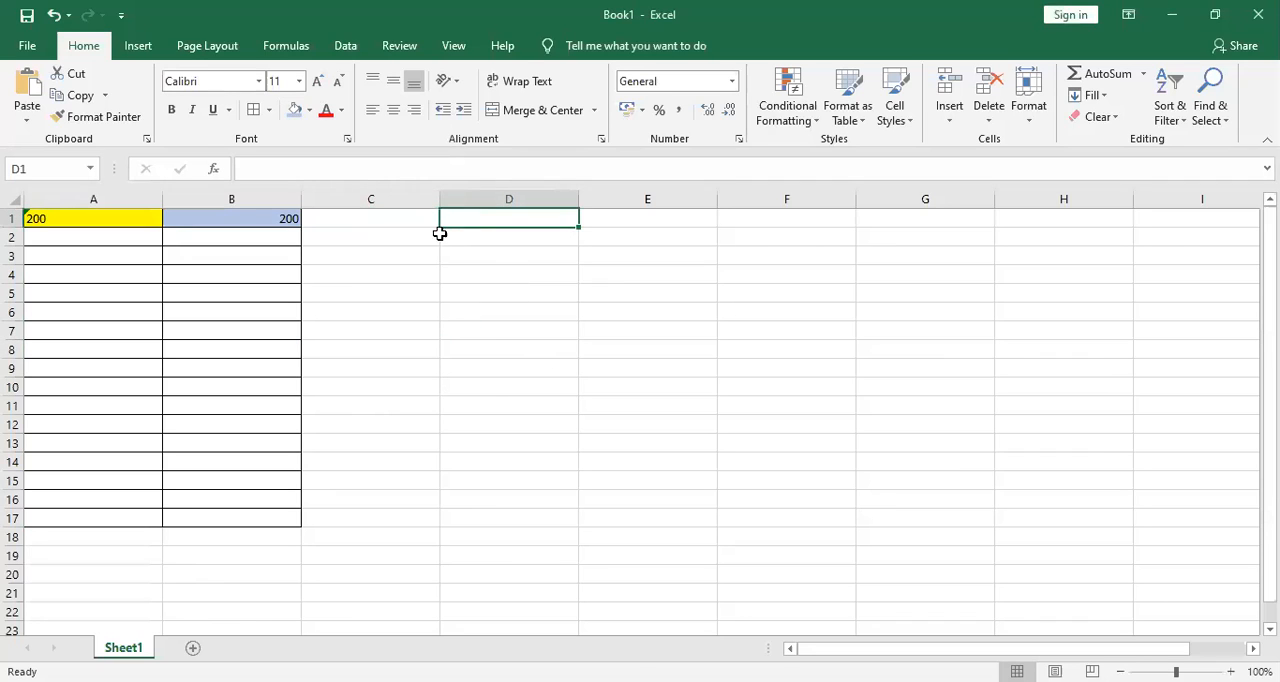
{"action": "left_click", "coordinate": [494, 195]}
{"action": "left_click", "coordinate": [492, 215]}
{"action": "type", "text": "NO"}
{"action": "key", "text": "Tab"}
{"action": "type", "text": "BAMNA"}
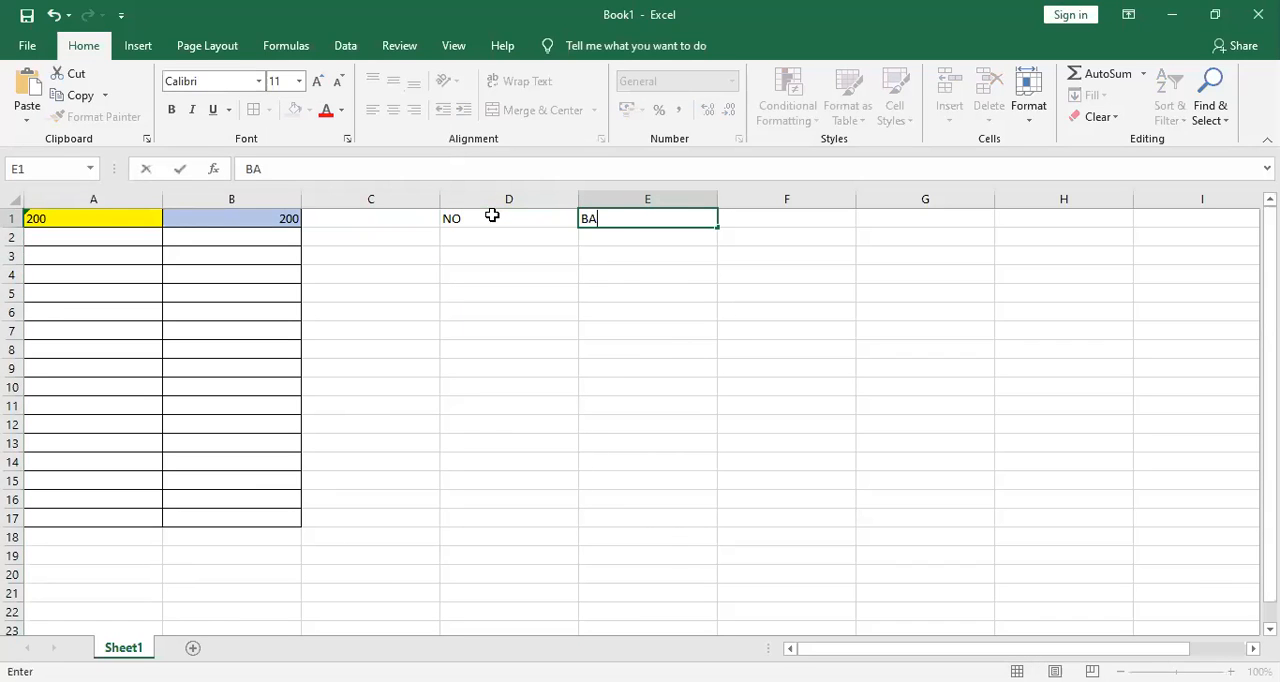
{"action": "key", "text": "BackSpace"}
{"action": "key", "text": "BackSpace"}
{"action": "key", "text": "BackSpace"}
{"action": "key", "text": "BackSpace"}
{"action": "key", "text": "BackSpace"}
{"action": "type", "text": "NAMA"}
{"action": "key", "text": "Tab"}
{"action": "type", "text": "KELAS"}
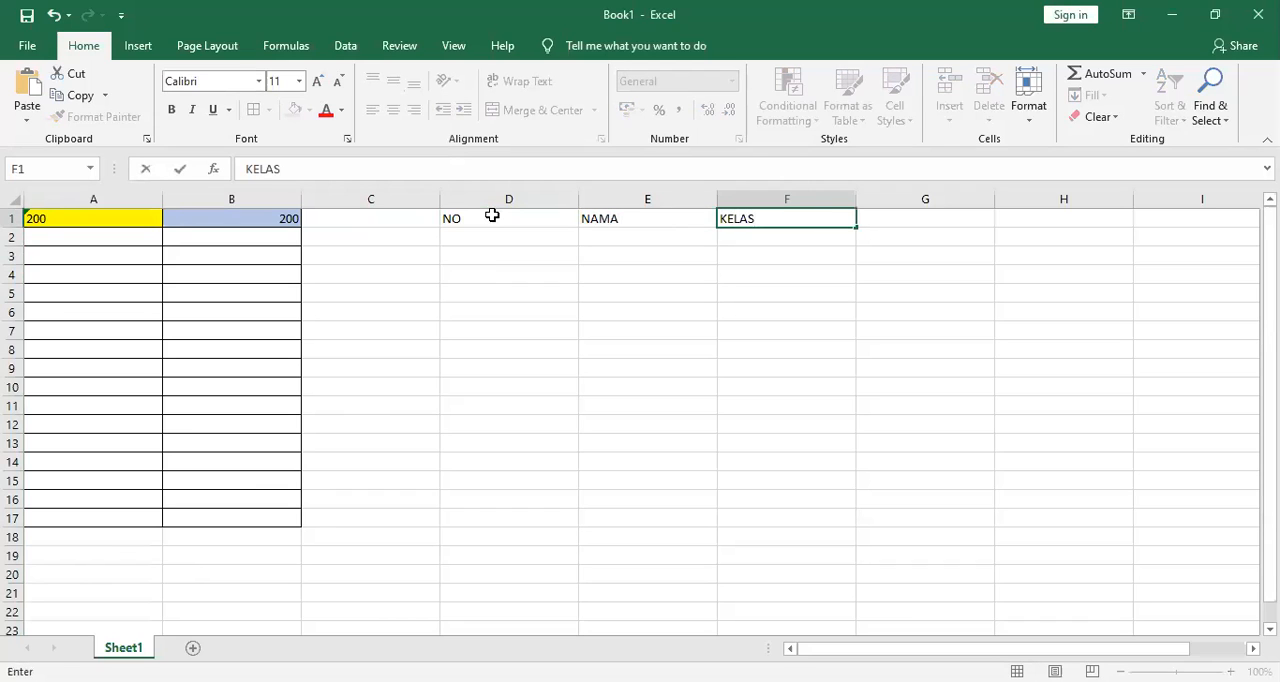
Enter the header TANDA TANGAN in cell H1, leaving G1 empty.
{"action": "key", "text": "Tab"}
{"action": "key", "text": "Tab"}
{"action": "type", "text": "TAN"}
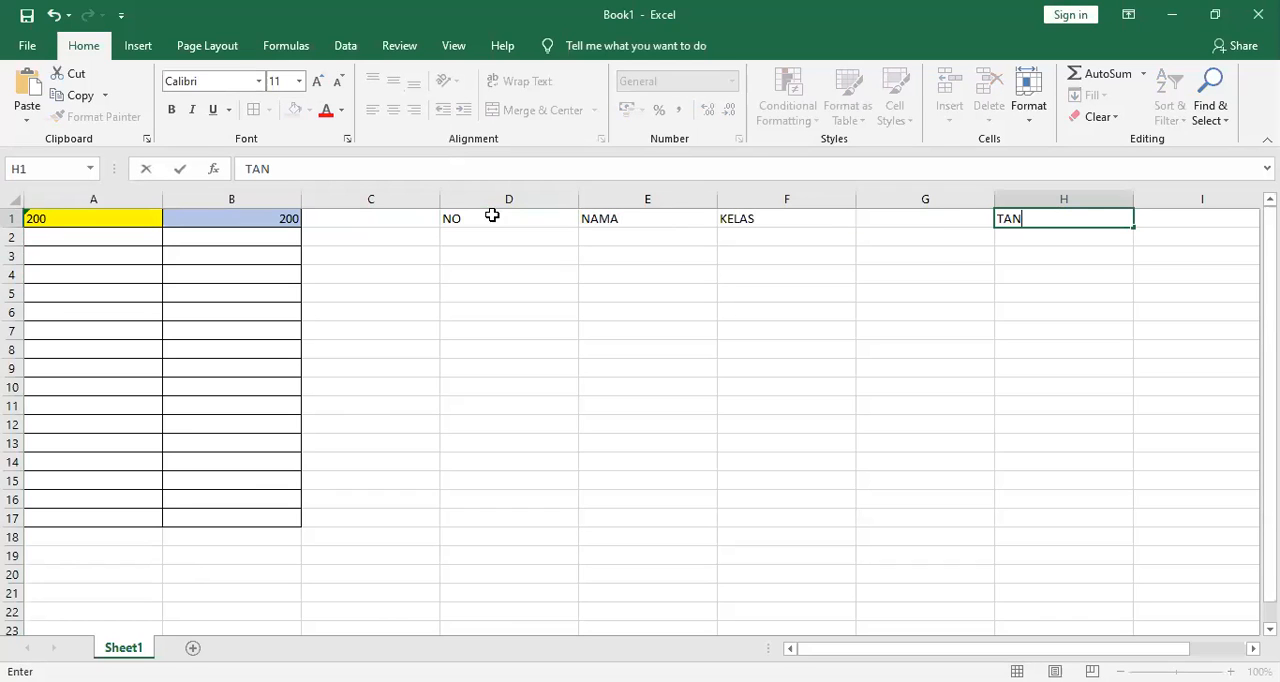
{"action": "type", "text": "DA TANGAN"}
{"action": "key", "text": "Tab"}
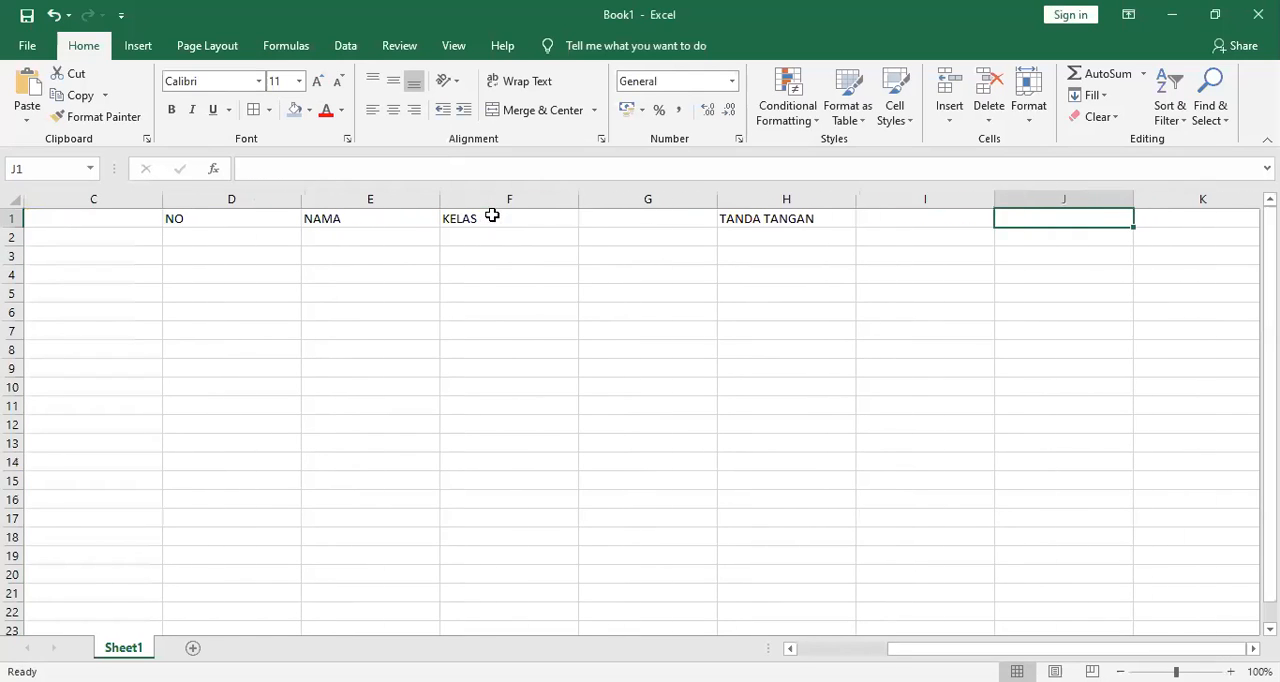
Move the TANDA TANGAN header from H1 to K1.
{"action": "key", "text": "Left"}
{"action": "key", "text": "ctrl+c"}
{"action": "key", "text": "Right"}
{"action": "key", "text": "Right"}
{"action": "key", "text": "Right"}
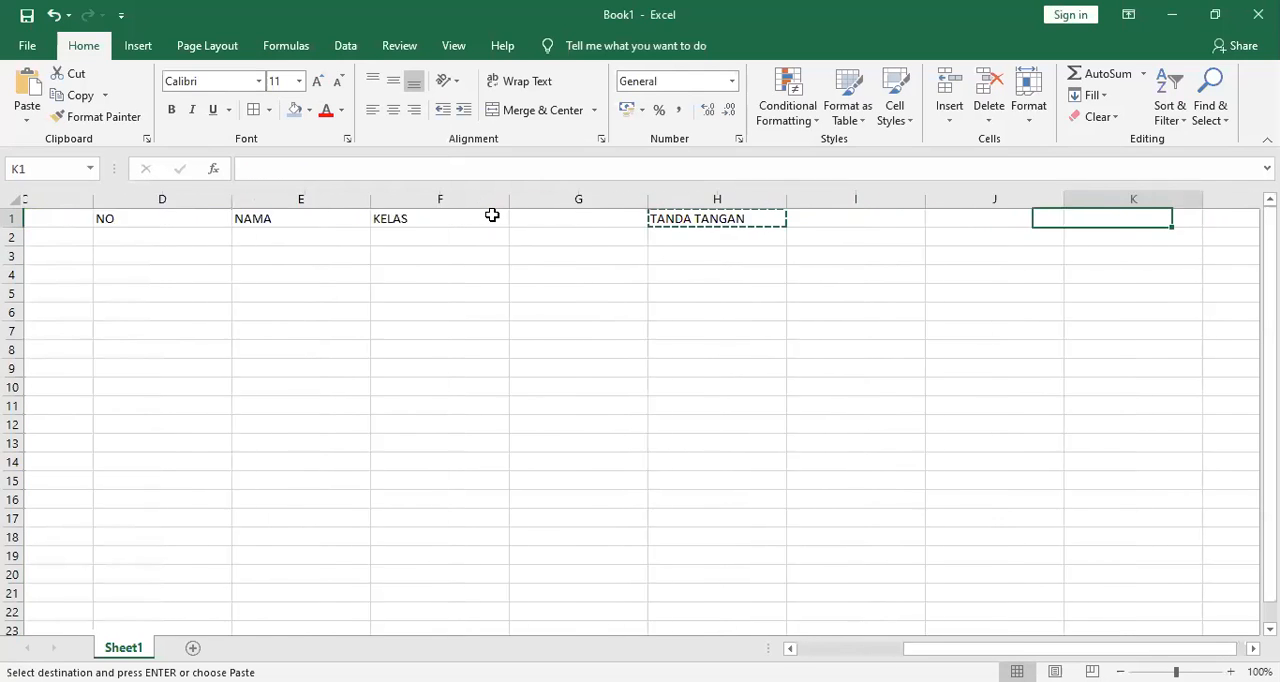
{"action": "key", "text": "Return"}
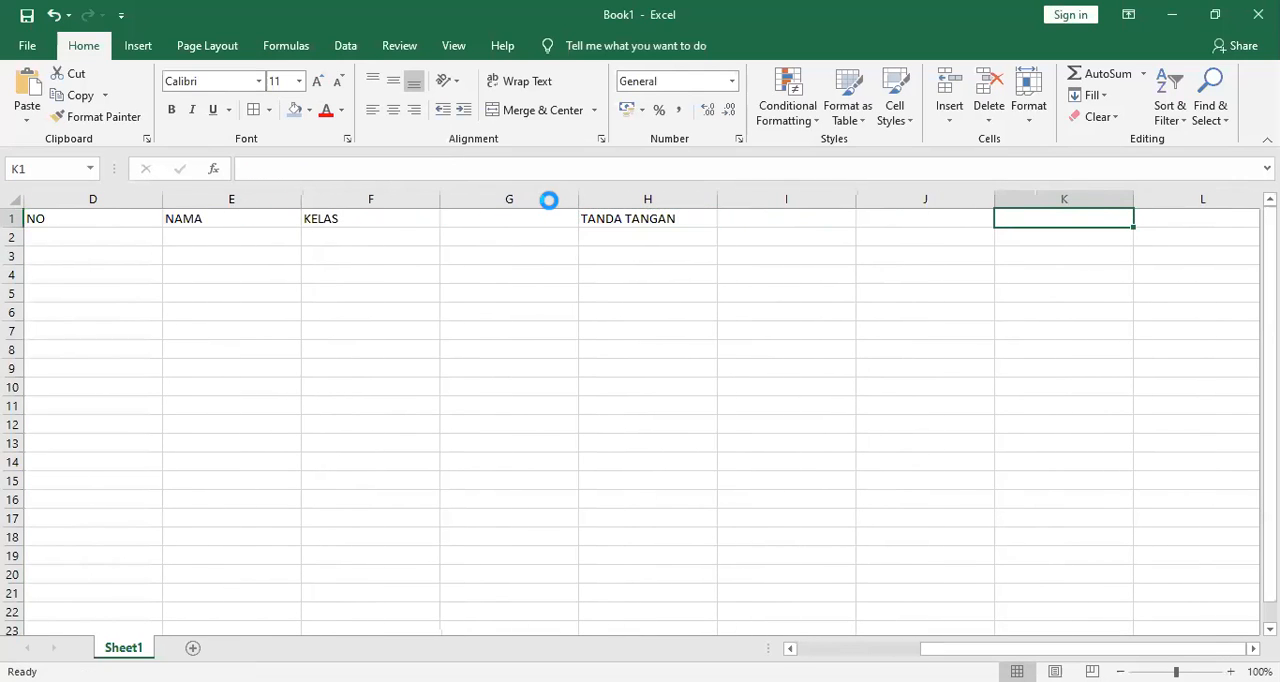
Enter the class names 7E, 7F, 7G and 7H in cells F2 to I2, starting under KELAS.
{"action": "left_click", "coordinate": [479, 222]}
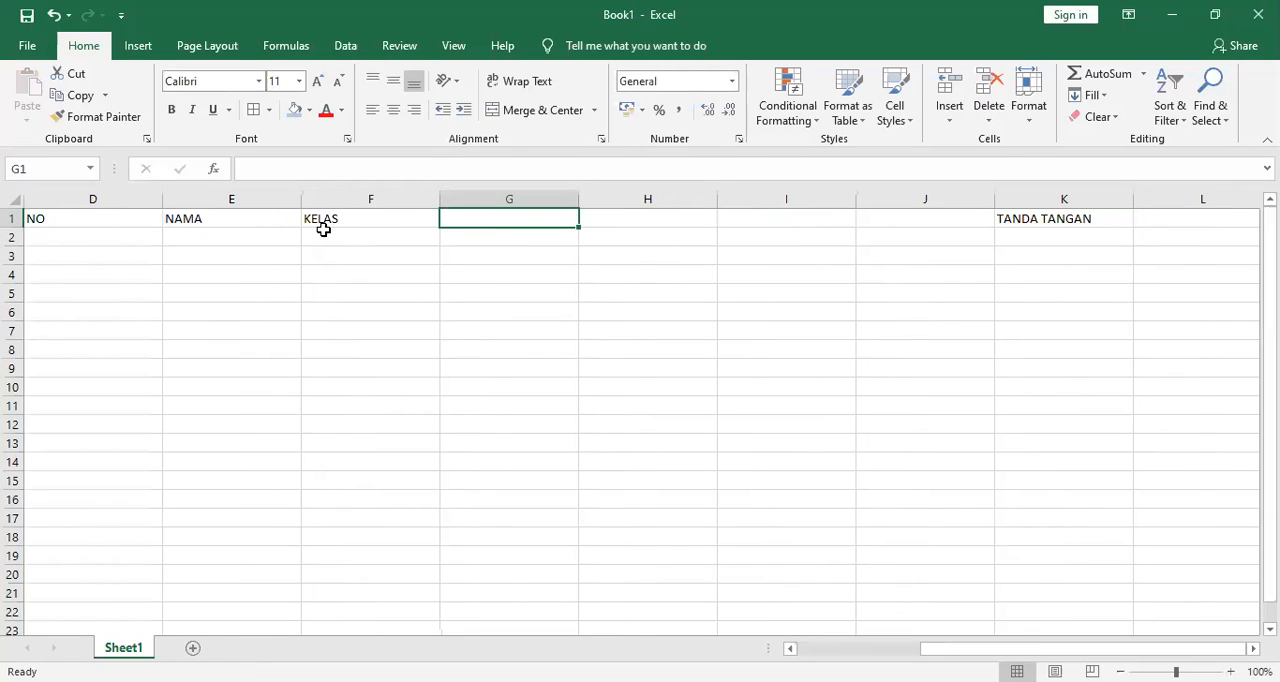
{"action": "left_click", "coordinate": [323, 230]}
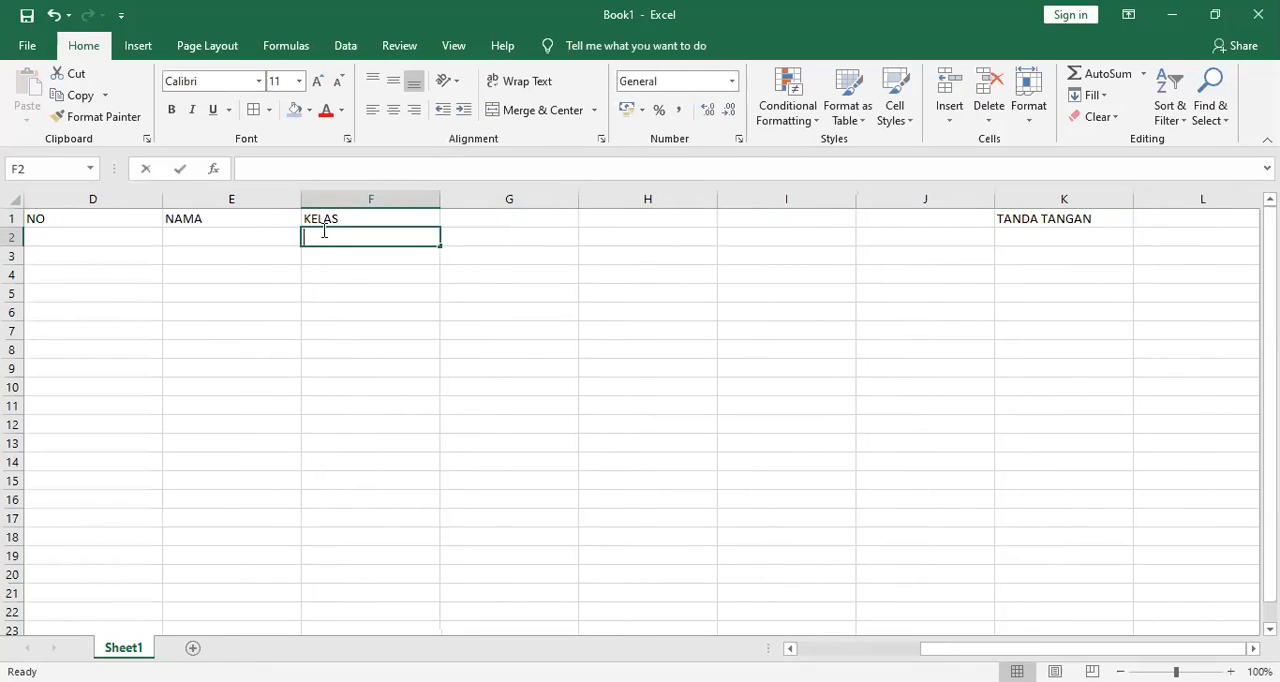
{"action": "type", "text": "7E"}
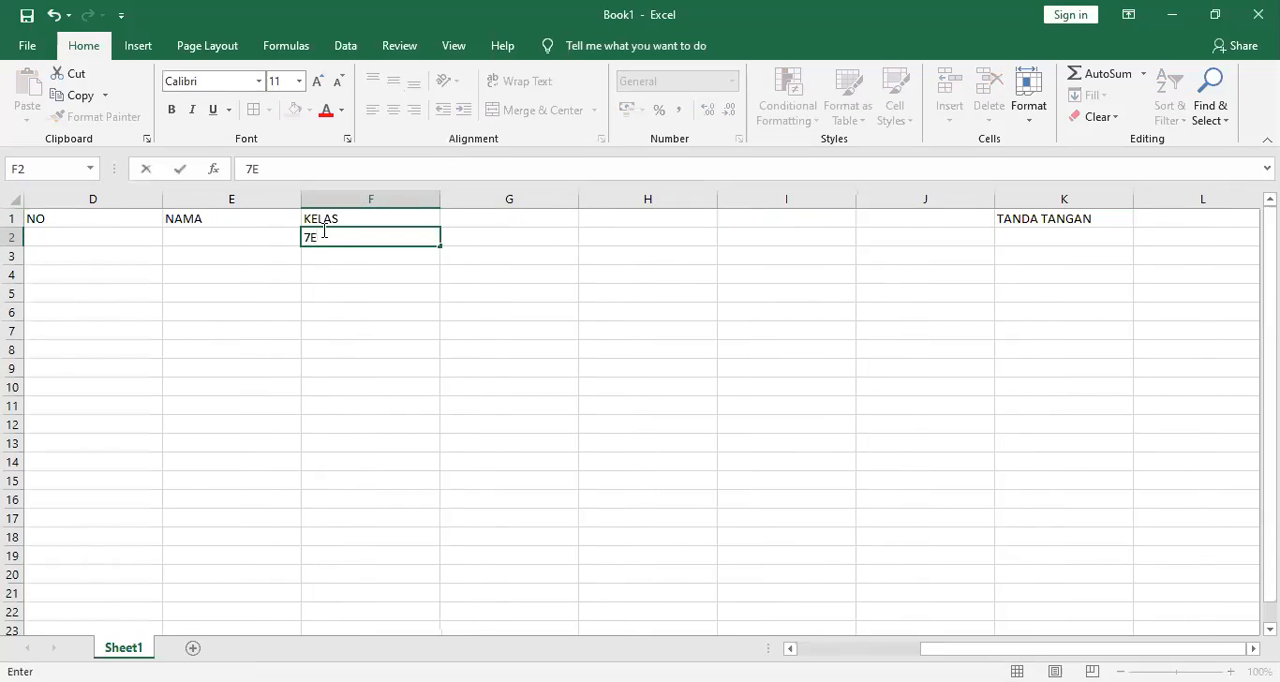
{"action": "key", "text": "Tab"}
{"action": "type", "text": "7"}
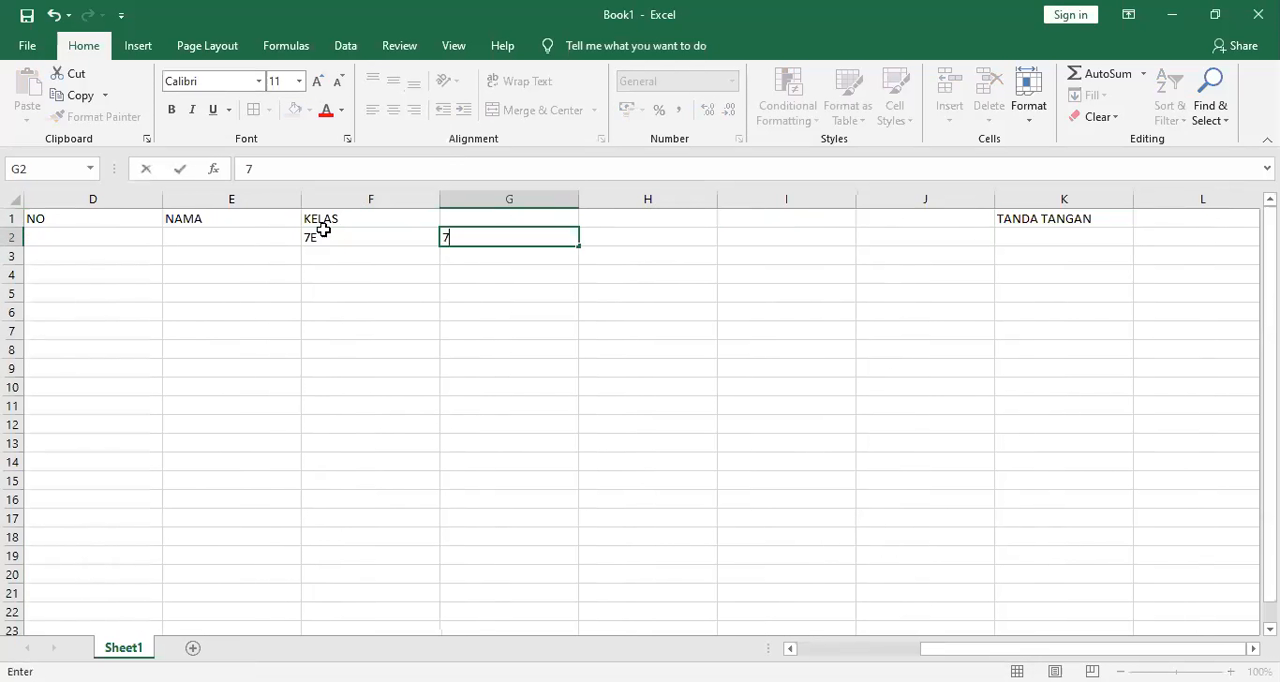
{"action": "key", "text": "Tab"}
{"action": "type", "text": "7G"}
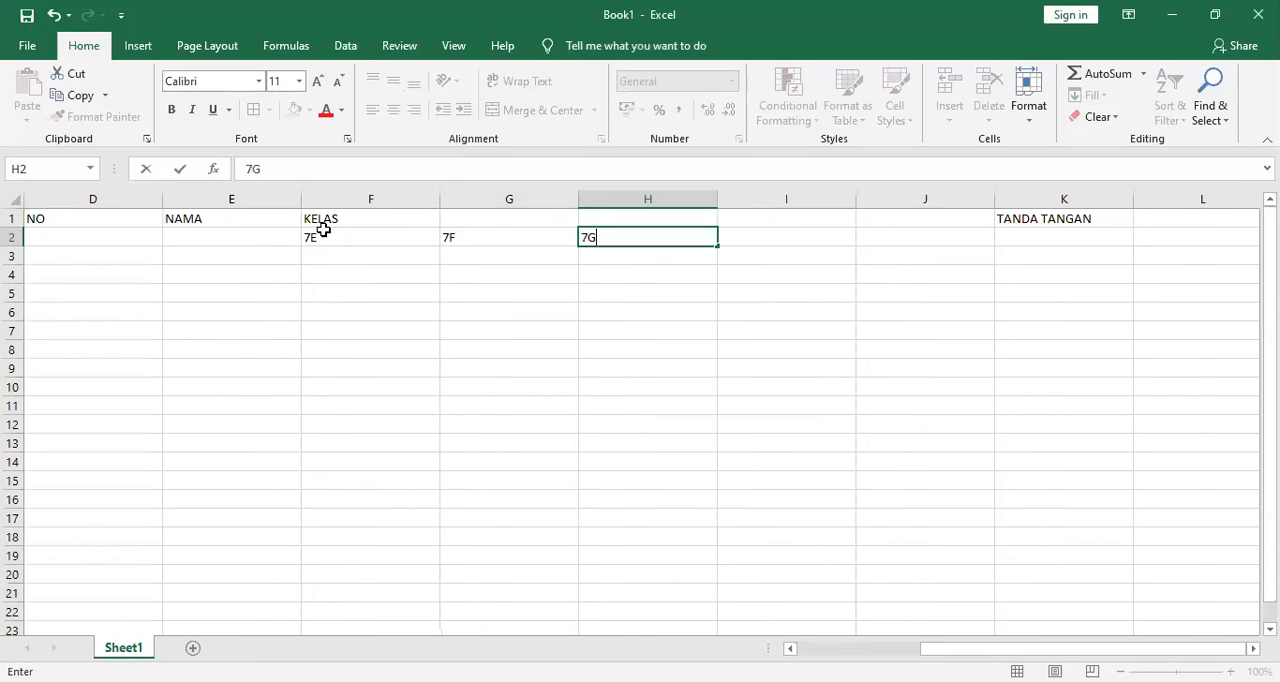
{"action": "key", "text": "Tab"}
{"action": "type", "text": "7H"}
{"action": "key", "text": "Tab"}
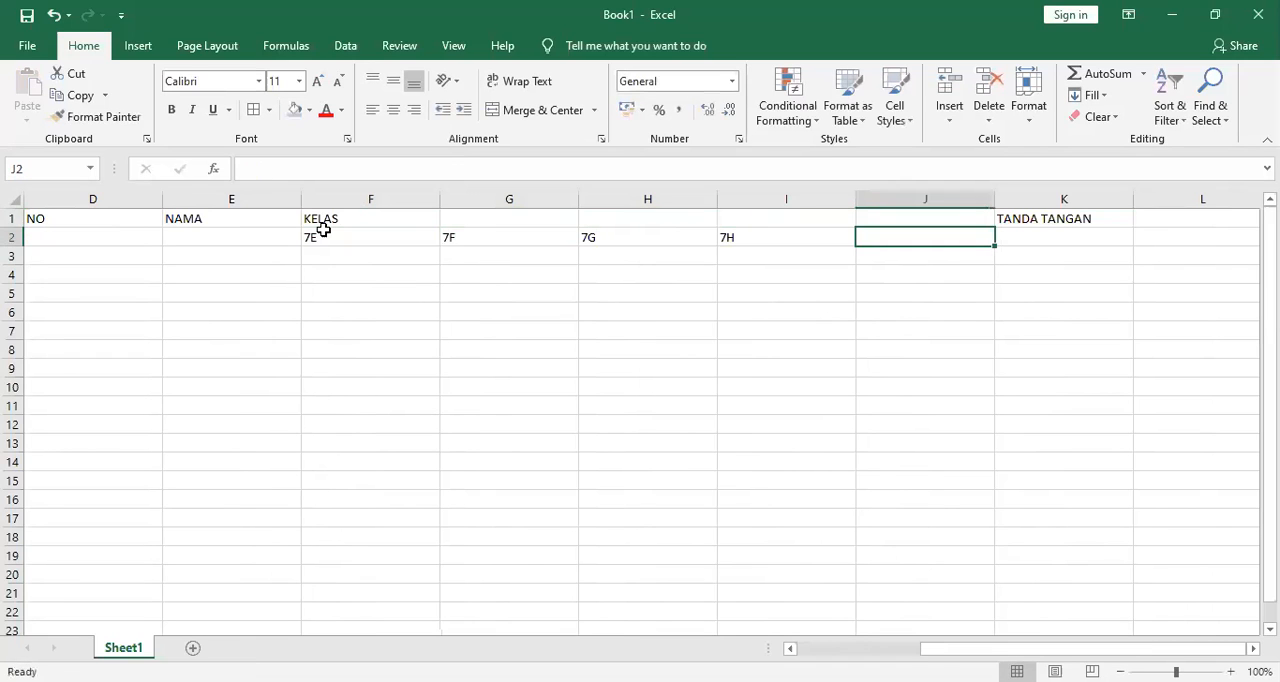
Move the TANDA TANGAN header from K1 to J1.
{"action": "left_click", "coordinate": [1020, 216]}
{"action": "key", "text": "ctrl+x"}
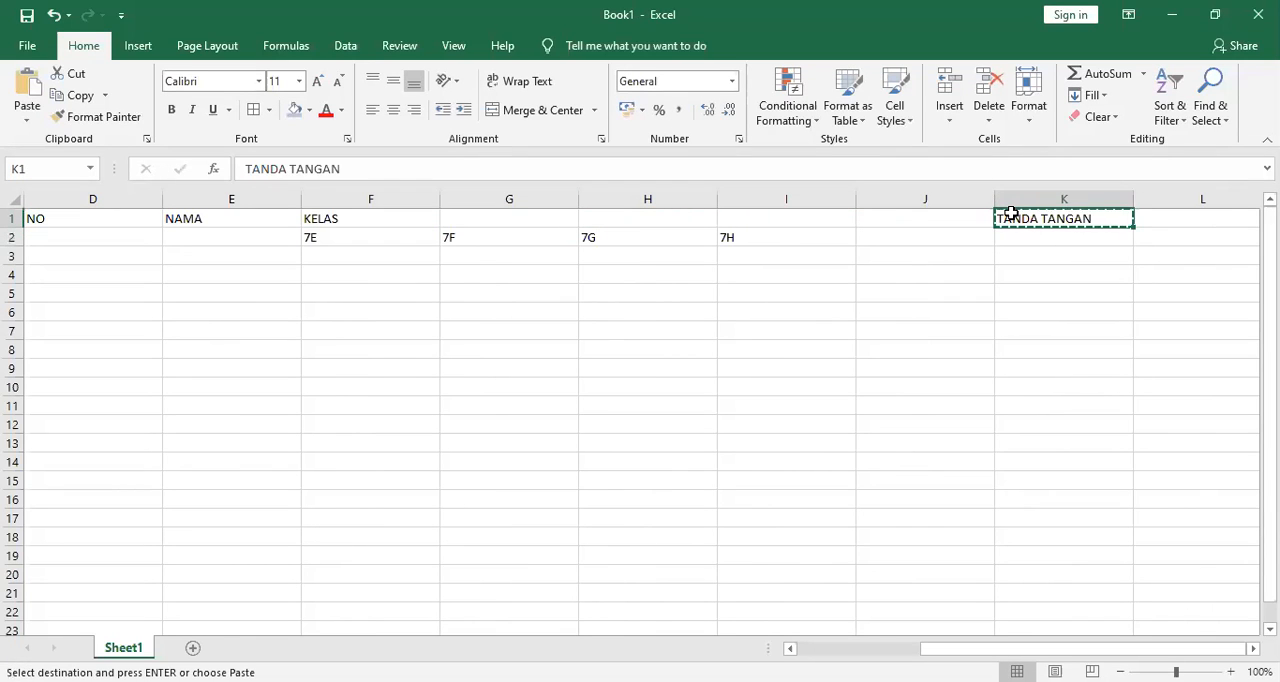
{"action": "key", "text": "Left"}
{"action": "key", "text": "ctrl+v"}
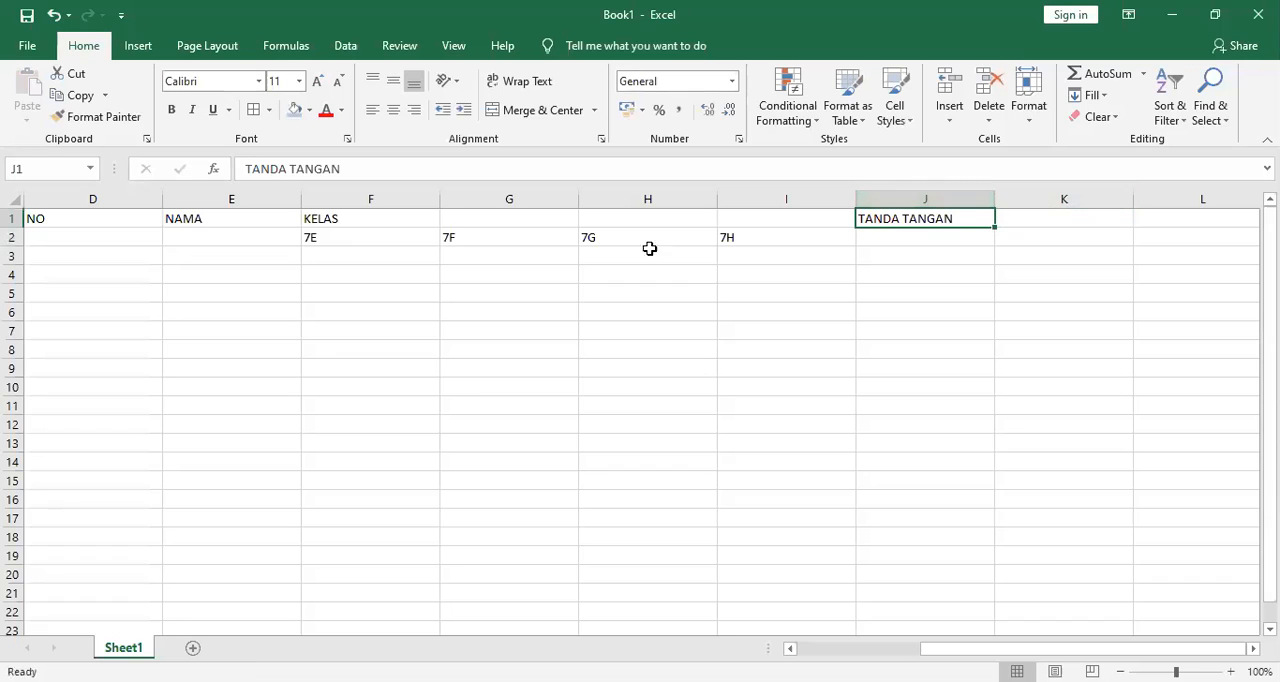
Delete columns A to C together with their sample values, borders and fills.
{"action": "left_click", "coordinate": [364, 307]}
{"action": "scroll", "coordinate": [364, 307], "scroll_direction": "left", "scroll_amount": 3}
{"action": "left_click", "coordinate": [397, 190]}
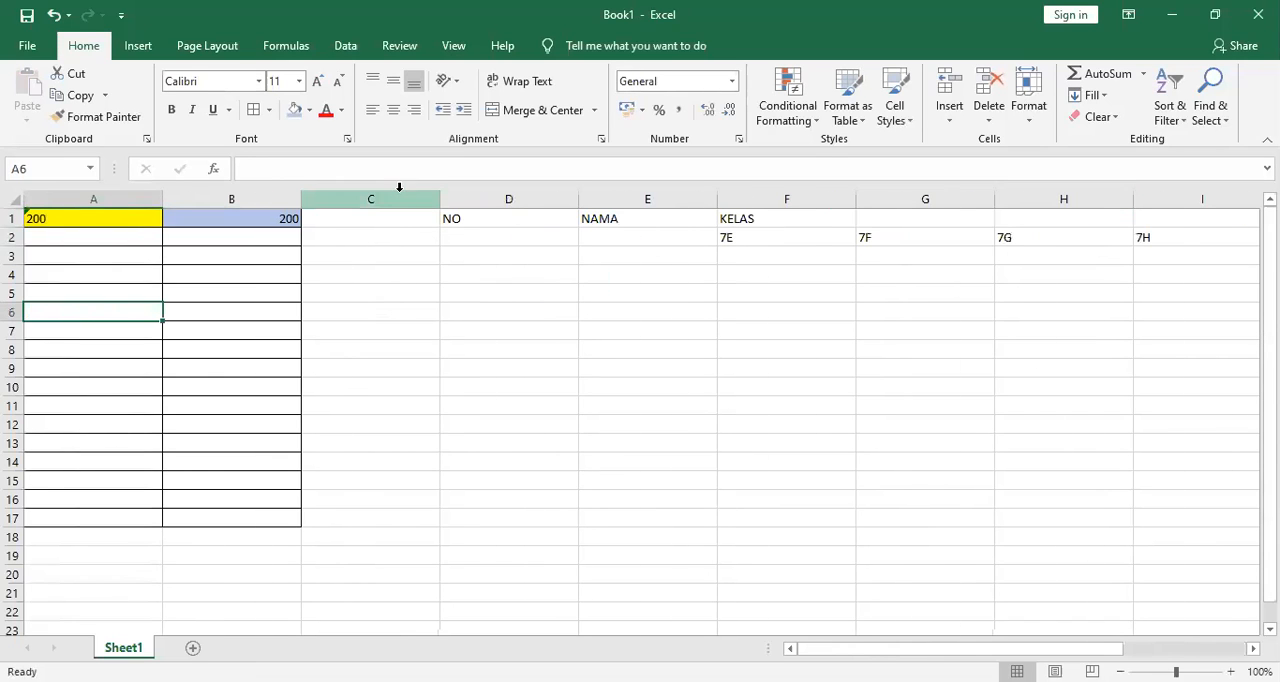
{"action": "left_click_drag", "start_coordinate": [201, 199], "coordinate": [93, 199]}
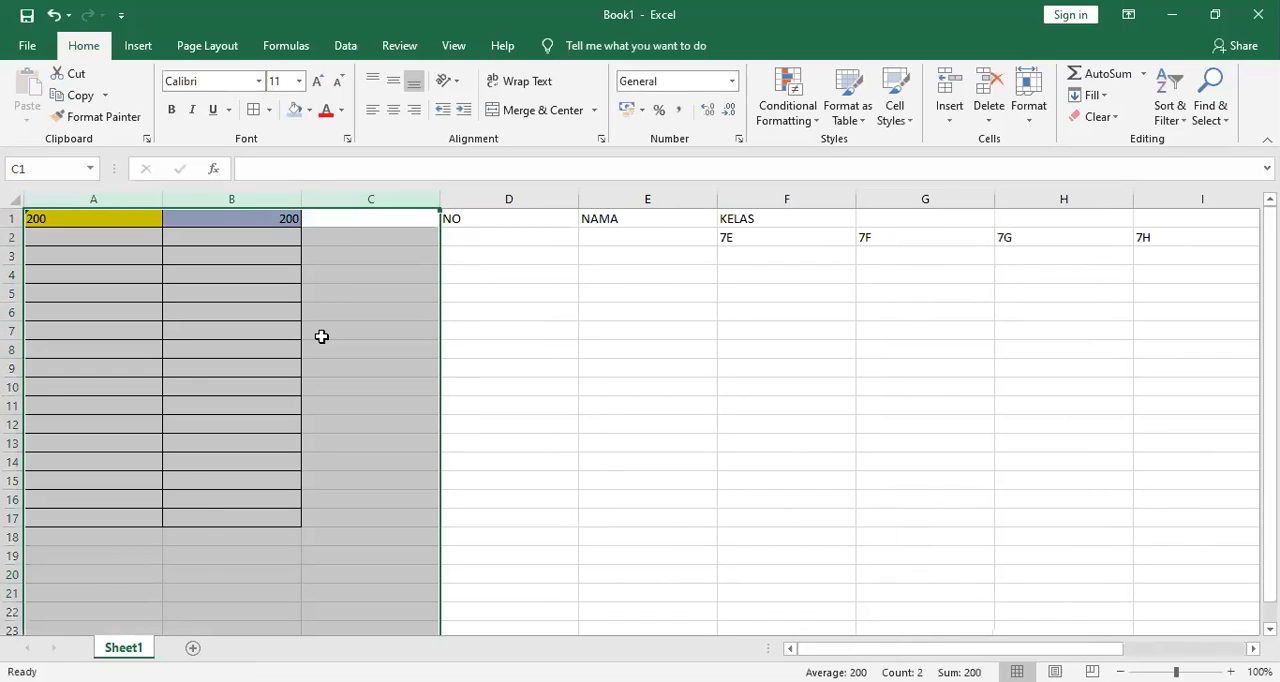
{"action": "right_click", "coordinate": [321, 336]}
{"action": "left_click", "coordinate": [370, 486]}
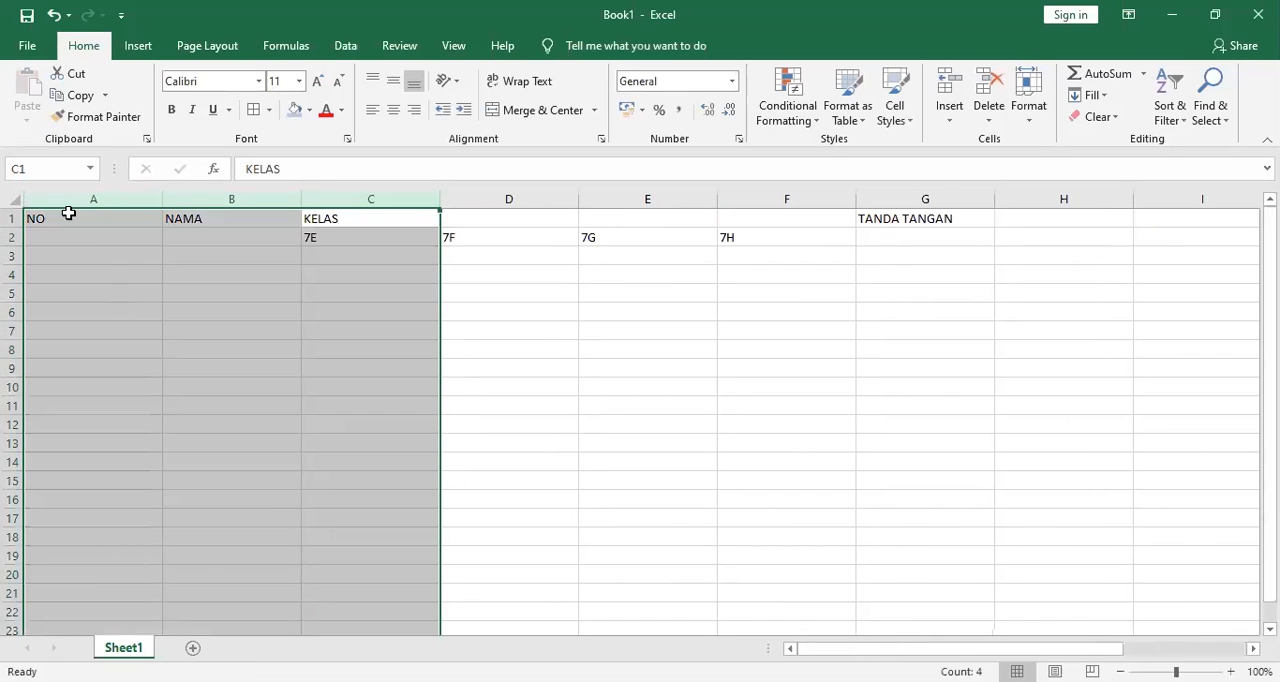
Middle-align the contents of all cells in the sheet vertically.
{"action": "left_click", "coordinate": [14, 196]}
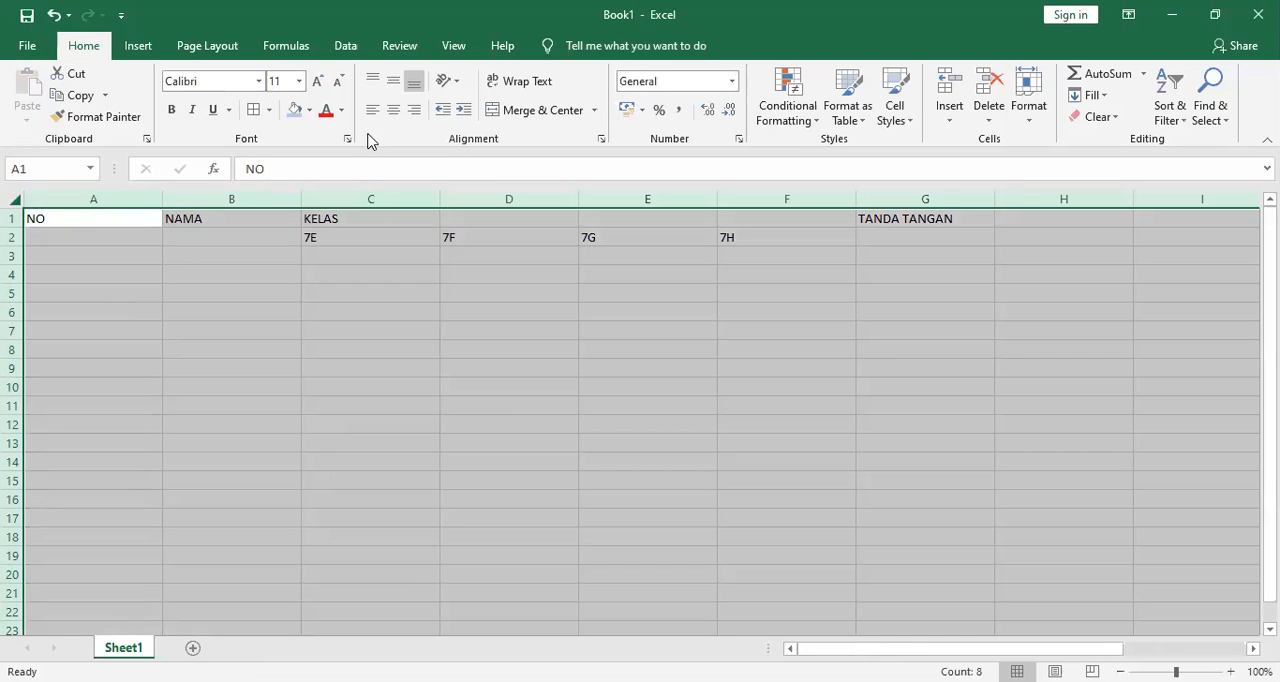
{"action": "left_click", "coordinate": [395, 84]}
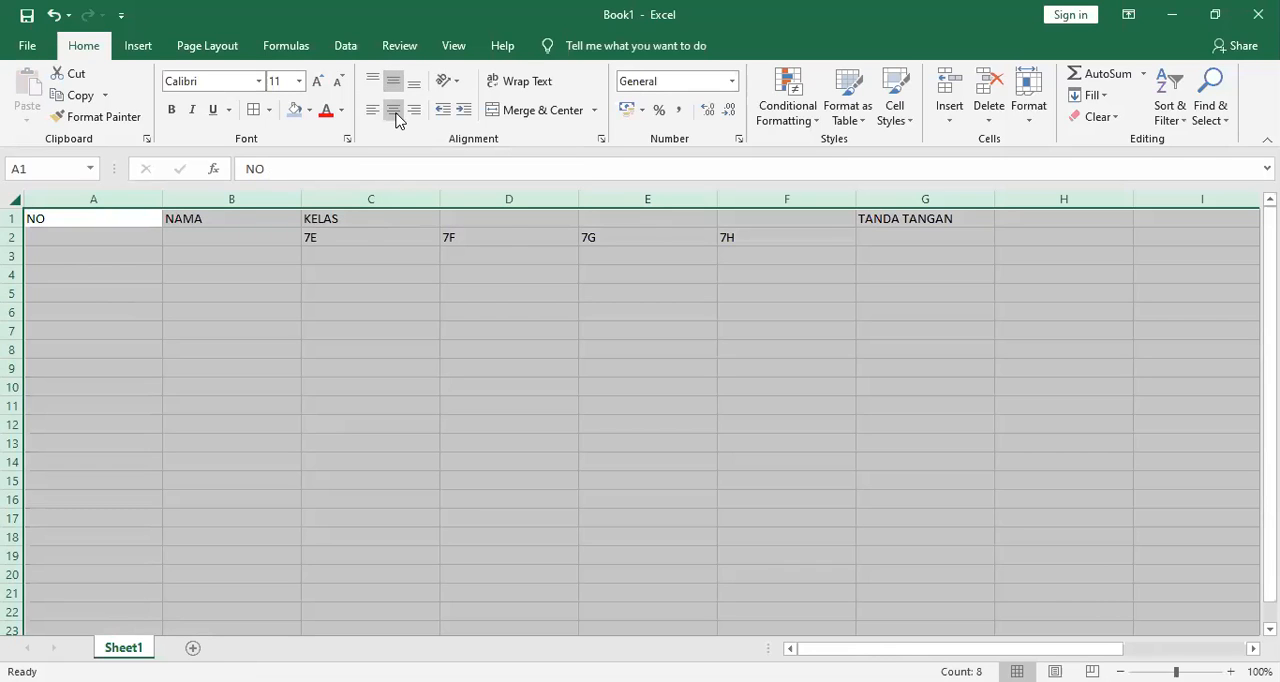
Center the contents of all cells in the sheet horizontally.
{"action": "left_click", "coordinate": [396, 116]}
{"action": "left_click", "coordinate": [512, 346]}
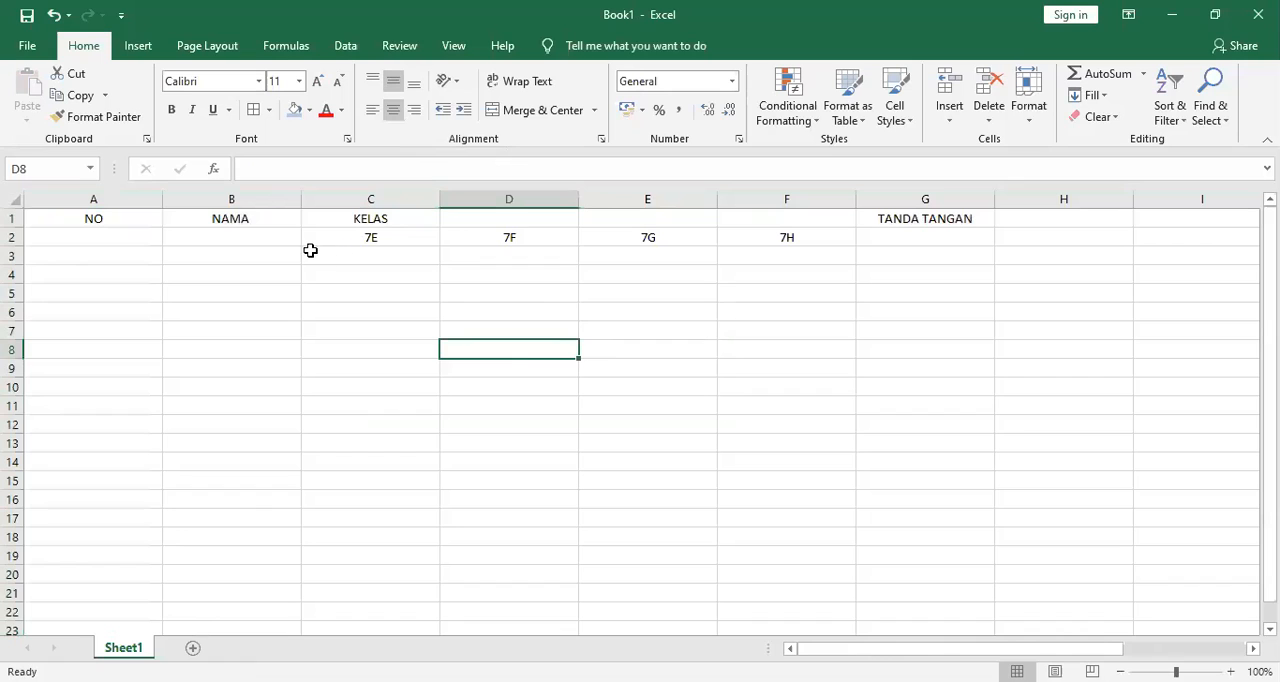
{"action": "left_click", "coordinate": [238, 368]}
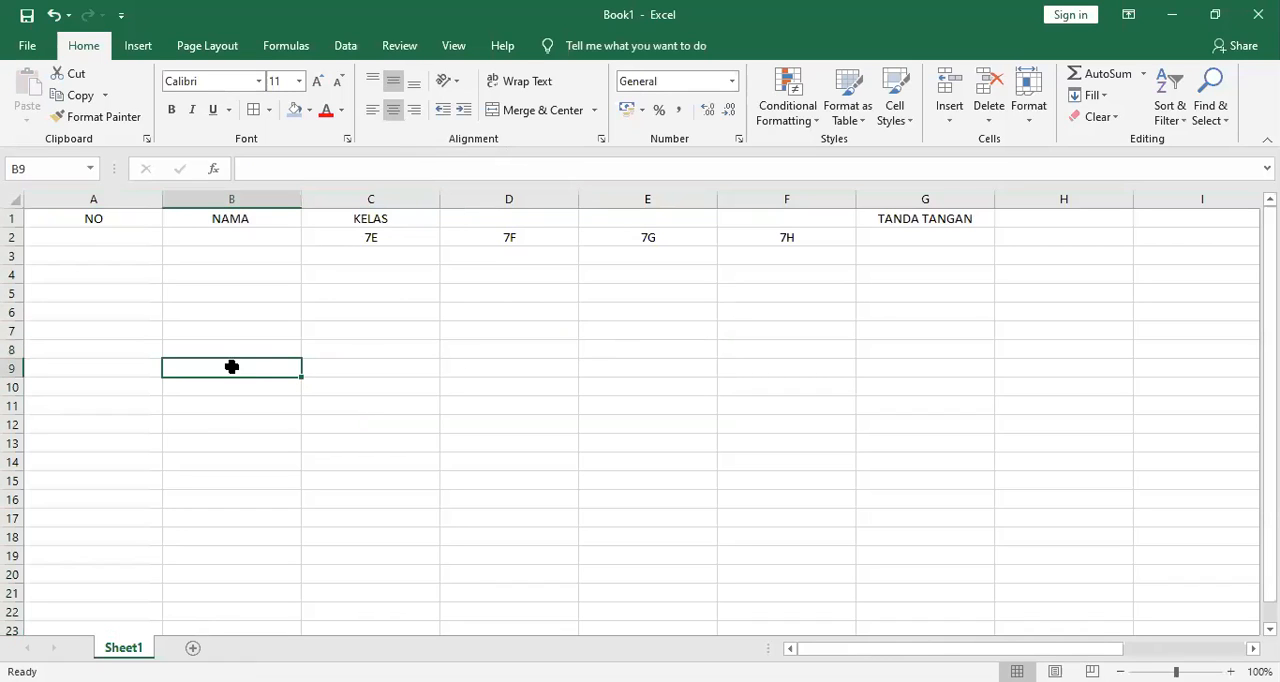
Narrow column A to fit the NO header and widen column B for the names.
{"action": "left_click_drag", "start_coordinate": [158, 201], "coordinate": [63, 204]}
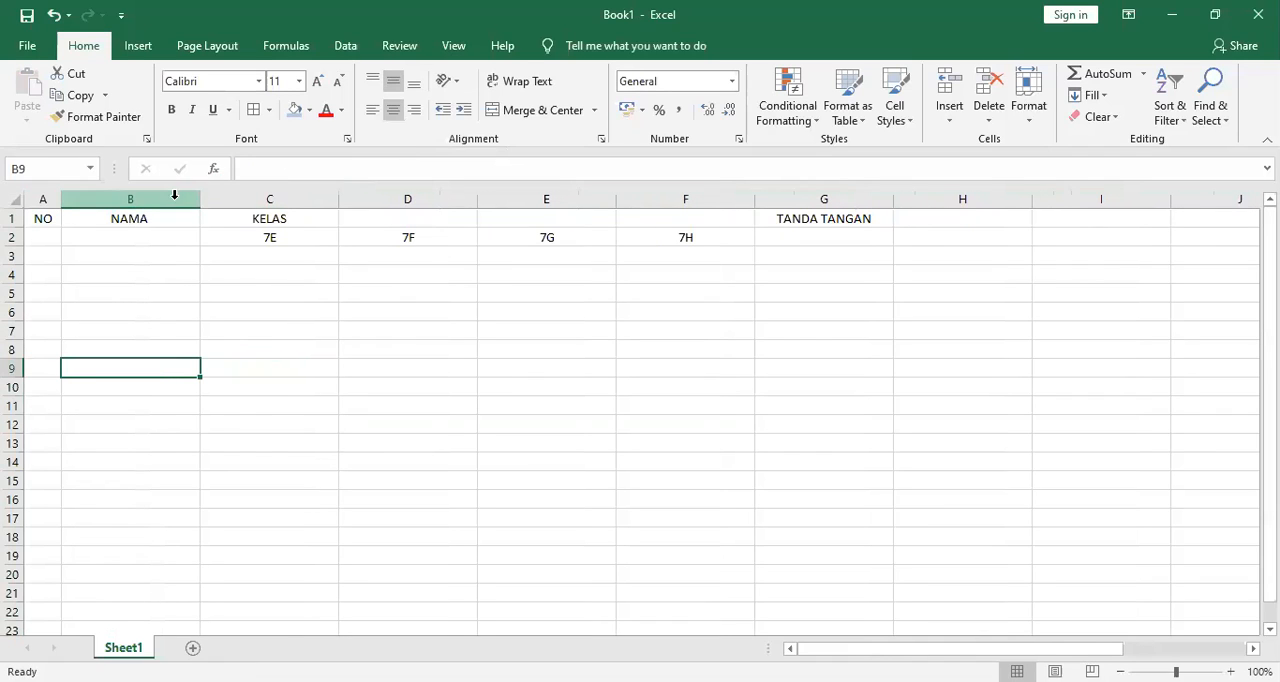
{"action": "left_click_drag", "start_coordinate": [201, 201], "coordinate": [275, 201]}
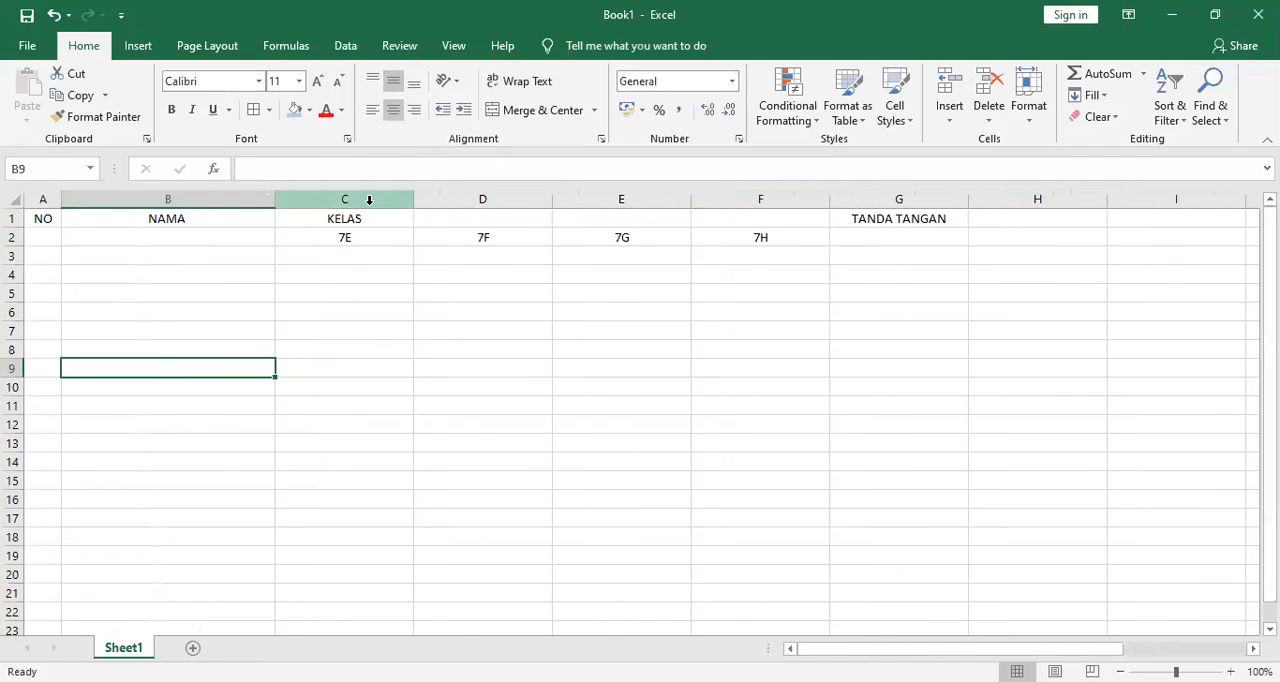
Narrow the four class columns C to F together to an equal, smaller width.
{"action": "left_click", "coordinate": [366, 199]}
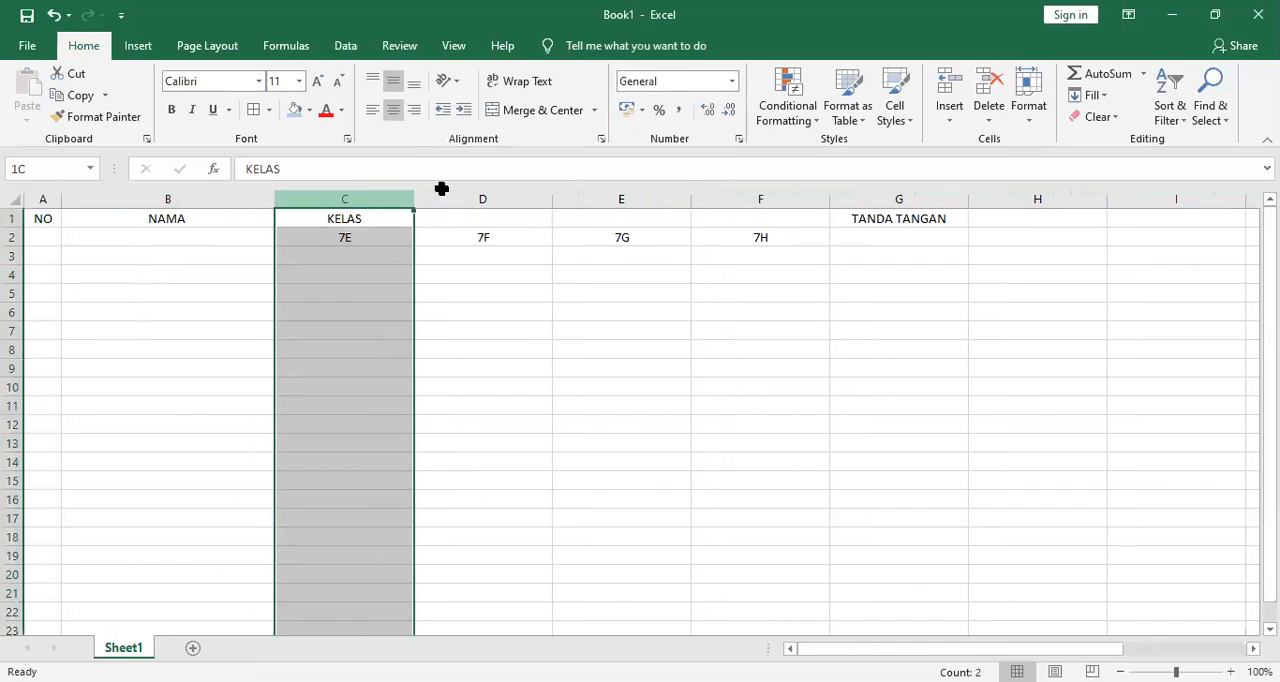
{"action": "key", "text": "shift+Right"}
{"action": "key", "text": "shift+Right"}
{"action": "key", "text": "shift+Right"}
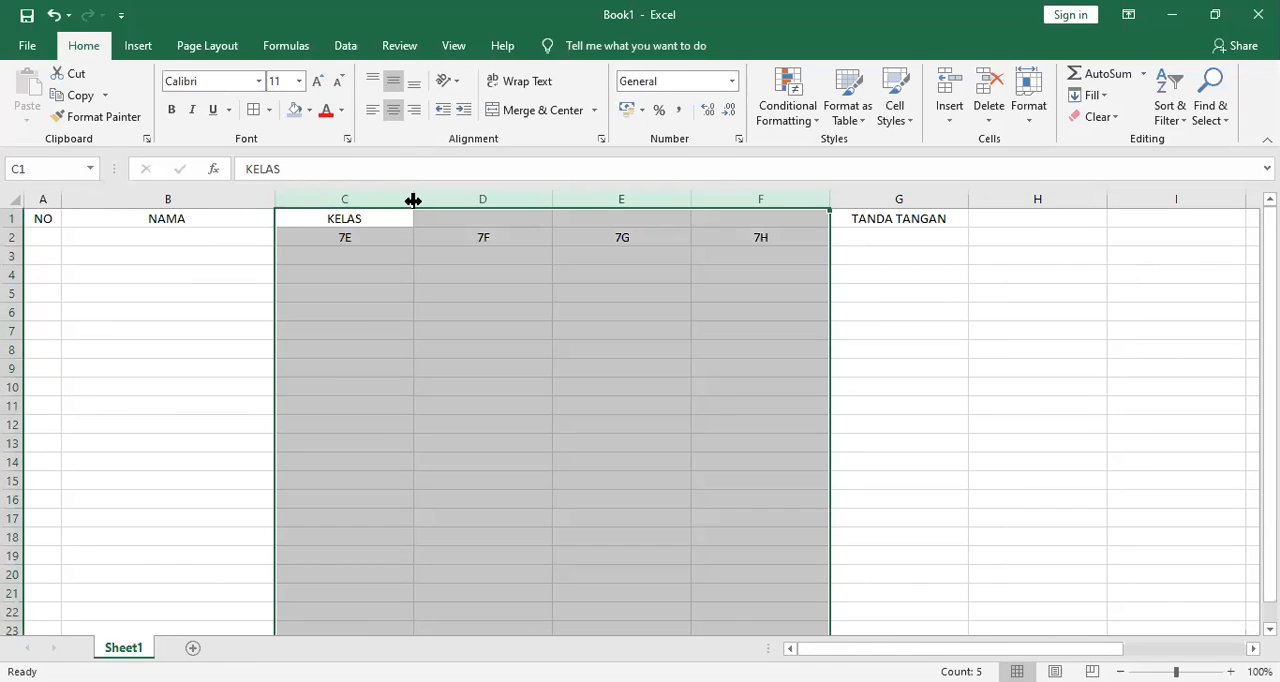
{"action": "left_click_drag", "start_coordinate": [413, 200], "coordinate": [331, 201]}
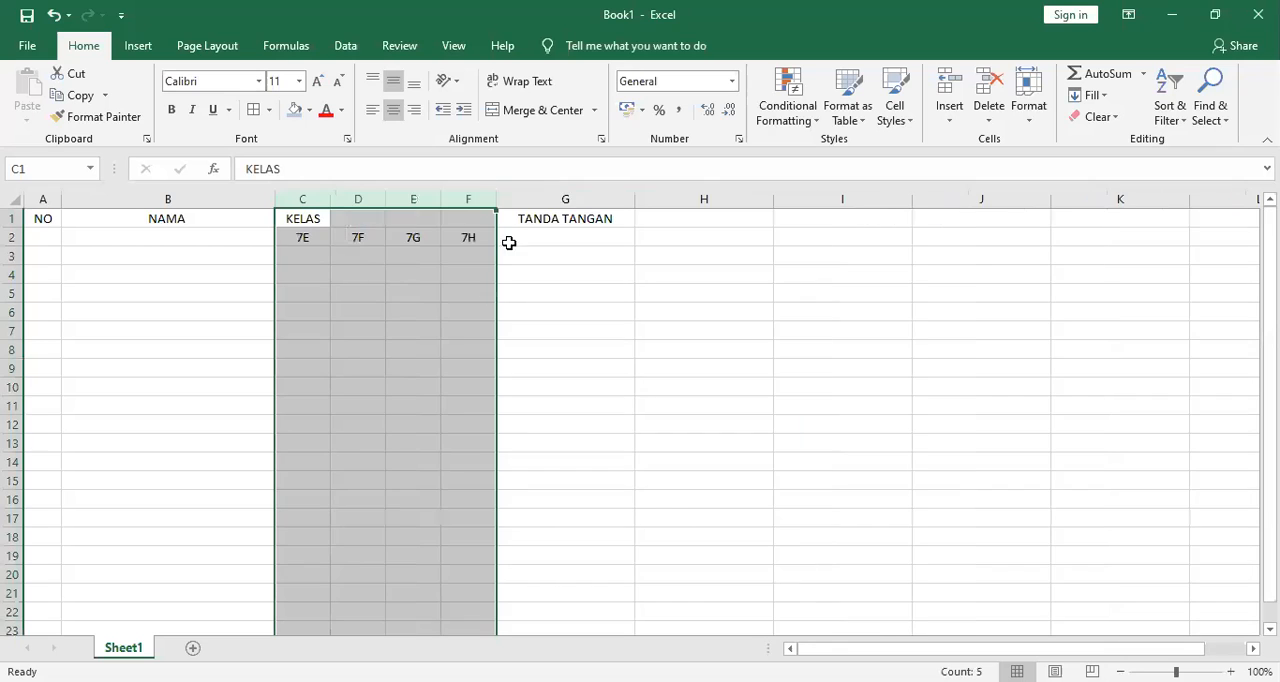
{"action": "left_click", "coordinate": [503, 308]}
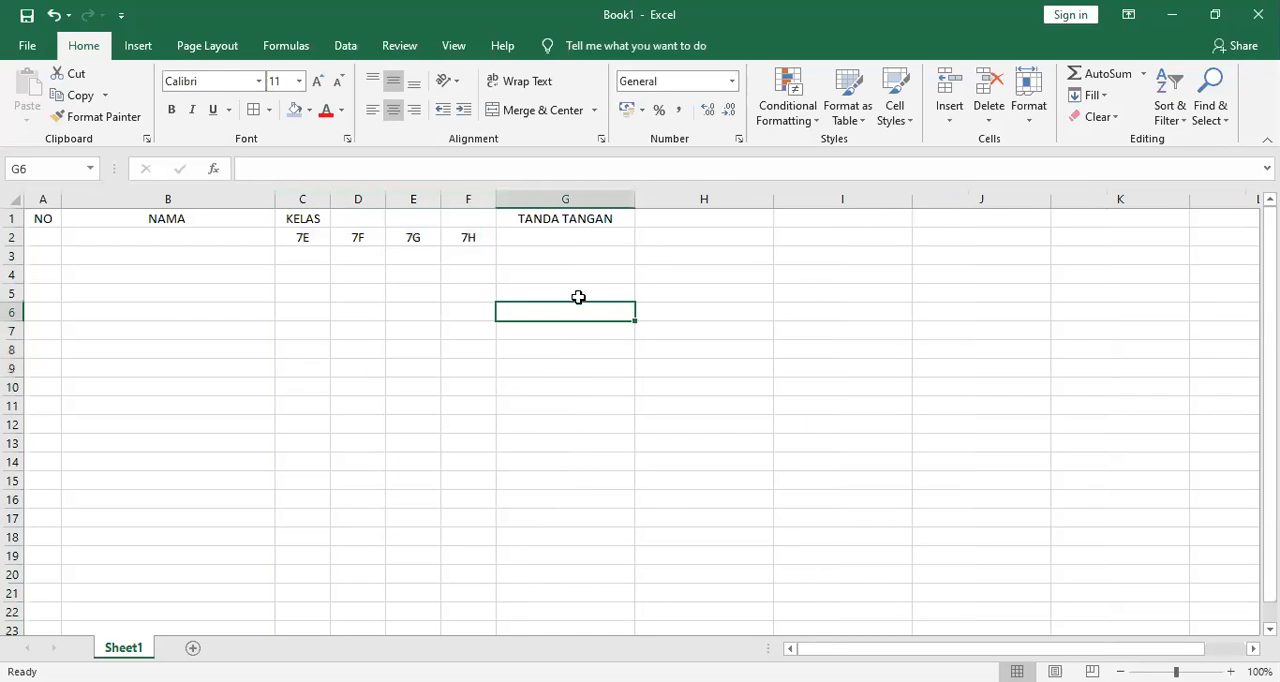
Apply all borders to the range A1:G19.
{"action": "left_click_drag", "start_coordinate": [45, 216], "coordinate": [591, 555]}
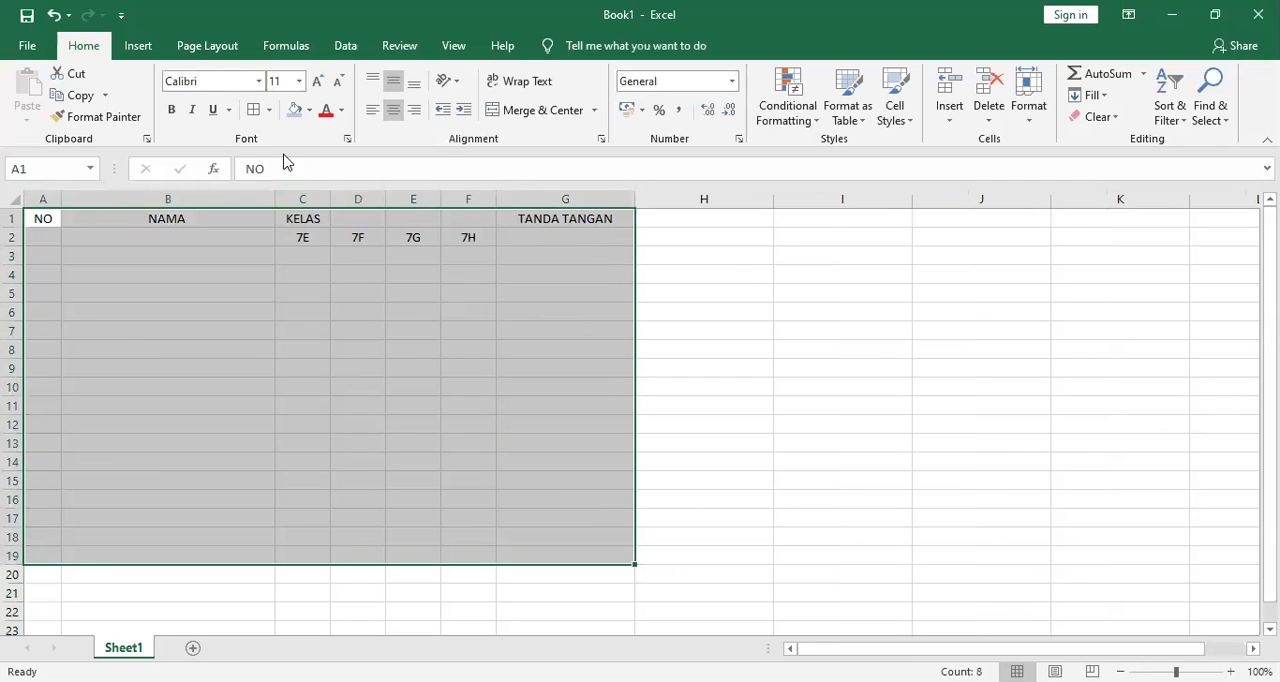
{"action": "left_click", "coordinate": [253, 110]}
{"action": "left_click", "coordinate": [822, 348]}
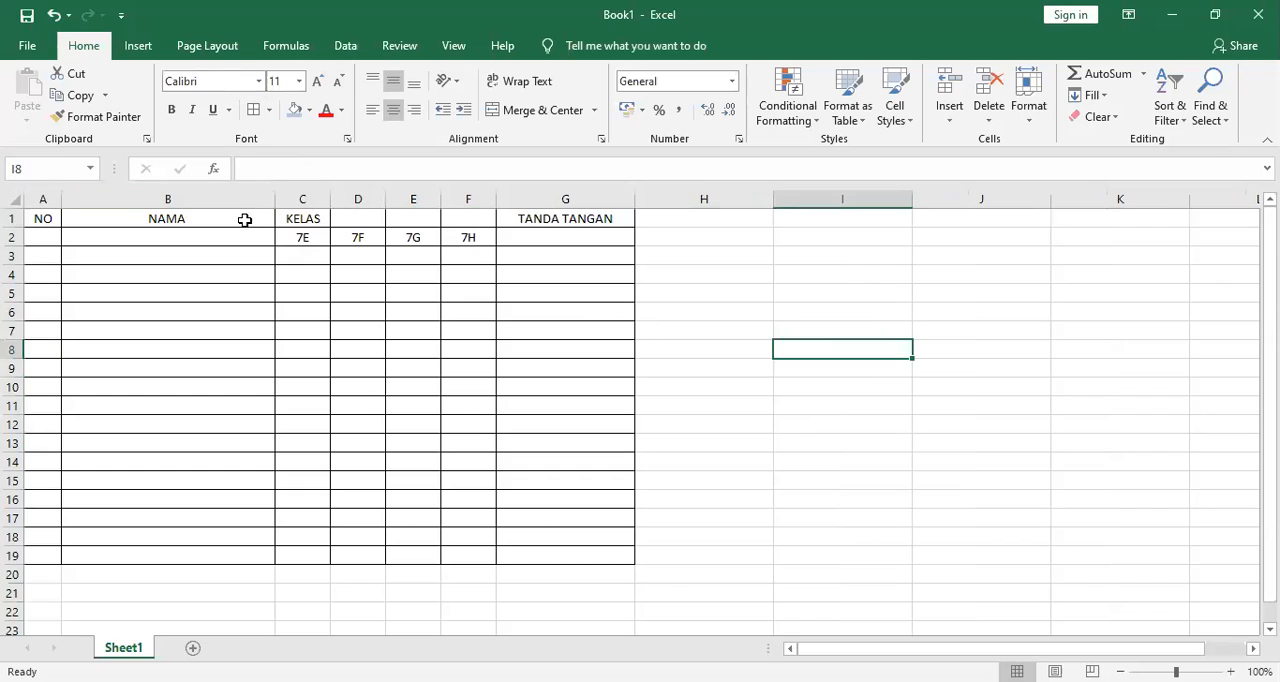
Merge and center NAMA across B1:B2, and copy that format to the NO and TANDA TANGAN headers with Format Painter.
{"action": "left_click_drag", "start_coordinate": [244, 220], "coordinate": [240, 243]}
{"action": "left_click", "coordinate": [528, 111]}
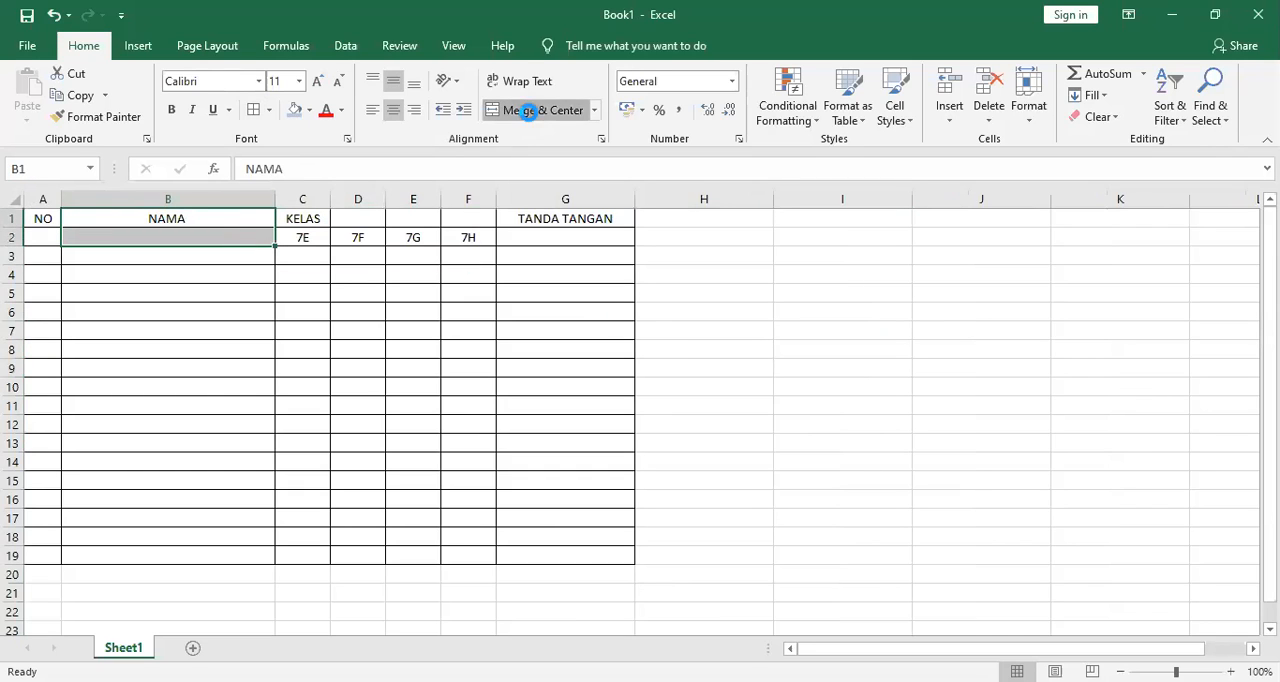
{"action": "left_click", "coordinate": [110, 118]}
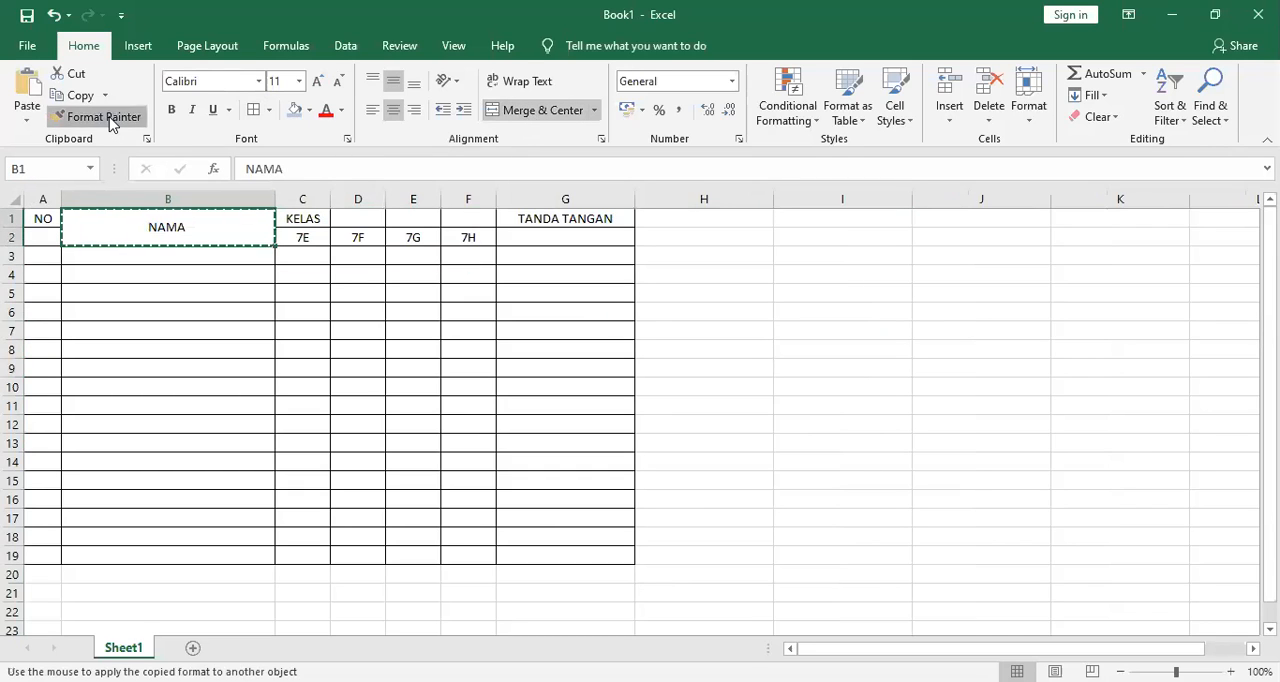
{"action": "left_click", "coordinate": [52, 217]}
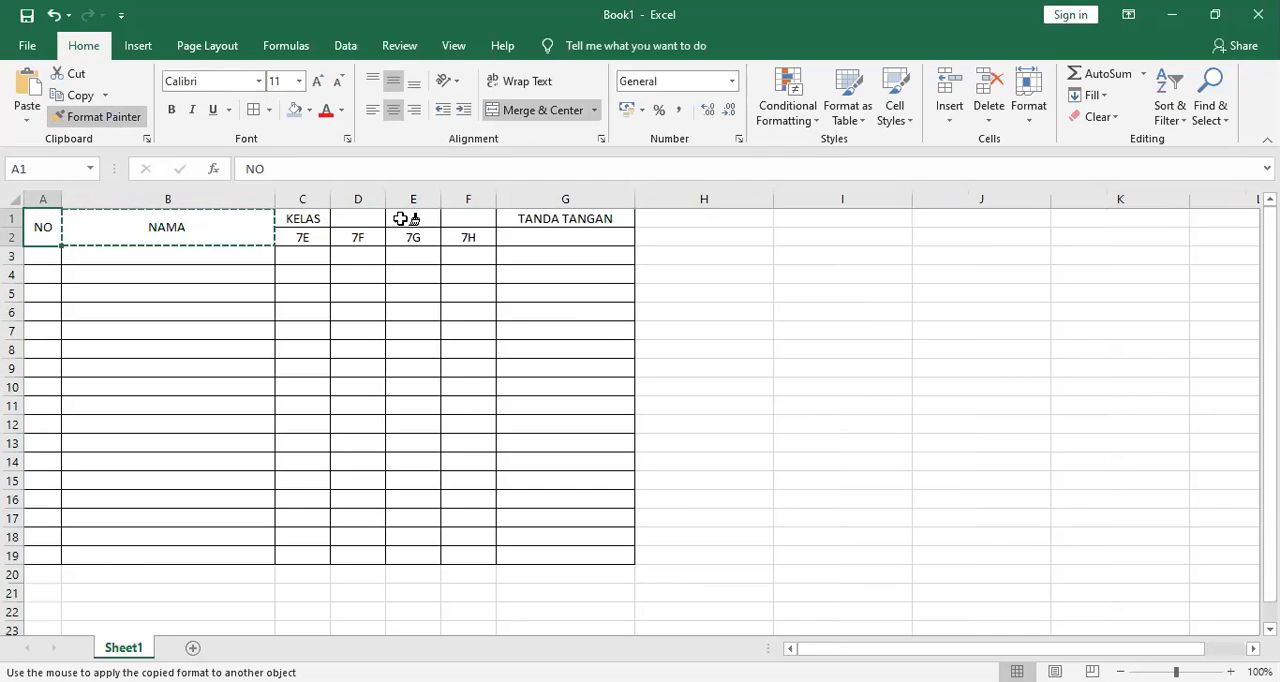
{"action": "left_click", "coordinate": [522, 218]}
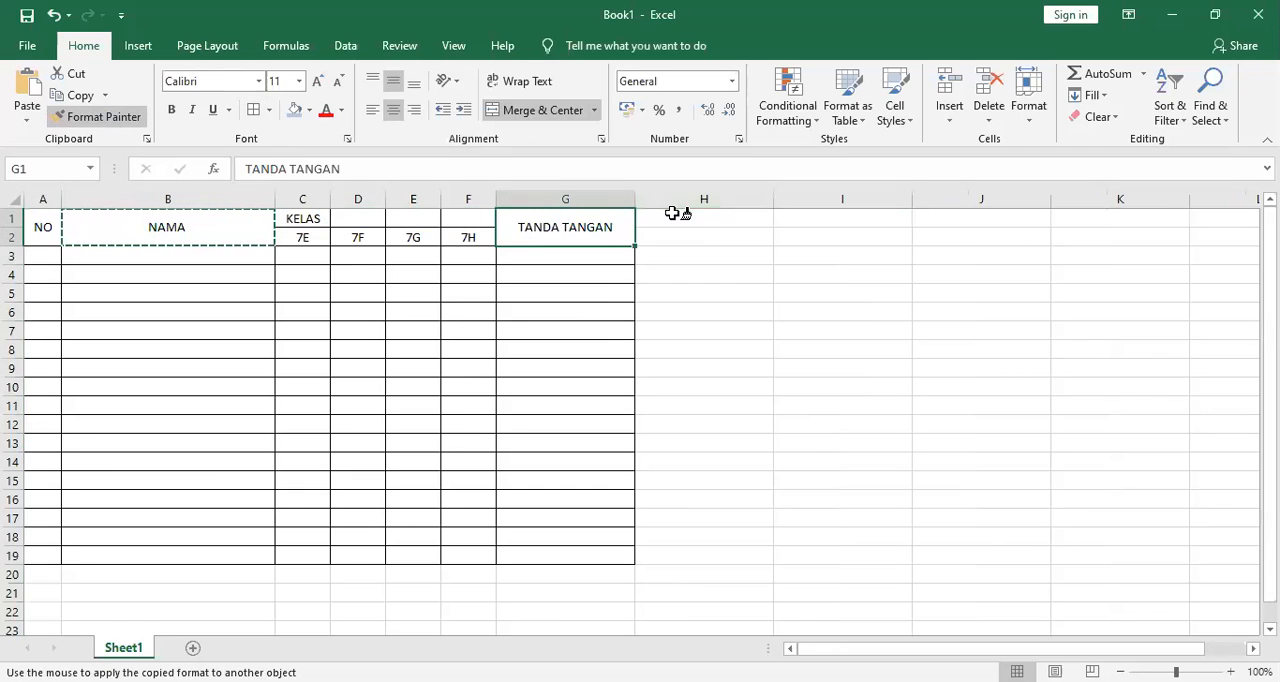
{"action": "key", "text": "Escape"}
Merge and center the KELAS header across C1:F1.
{"action": "left_click_drag", "start_coordinate": [302, 219], "coordinate": [466, 216]}
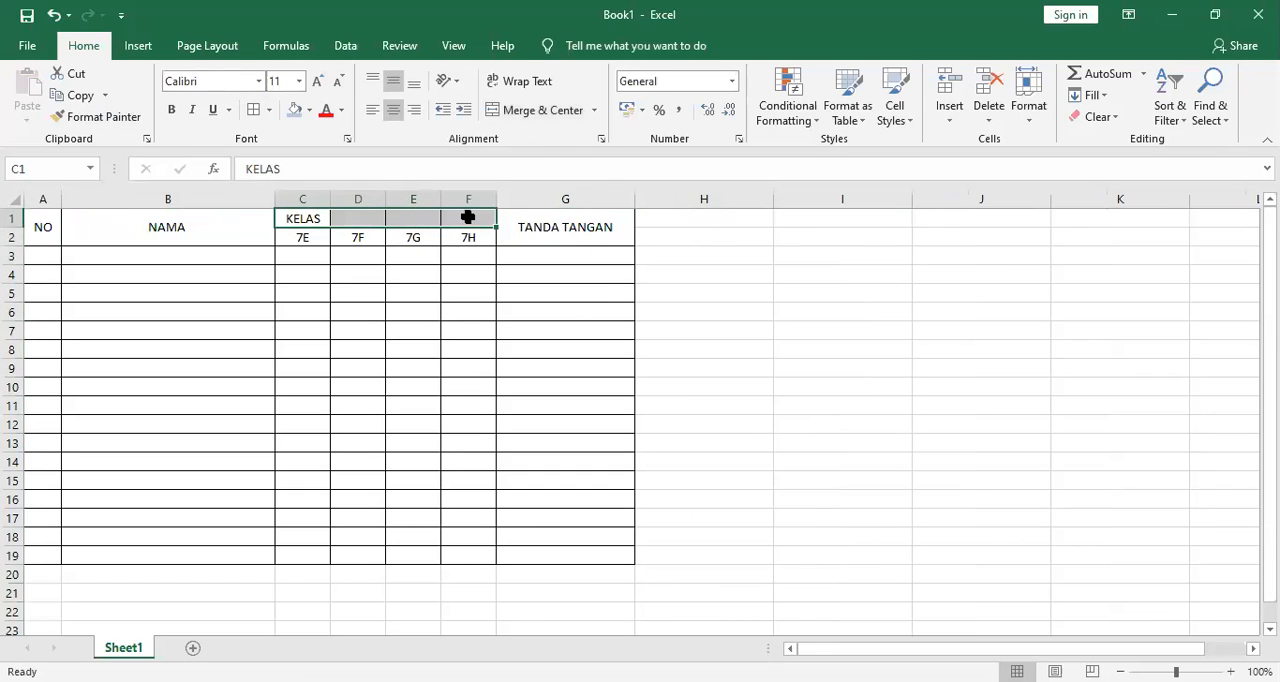
{"action": "left_click", "coordinate": [545, 110]}
{"action": "left_click", "coordinate": [732, 314]}
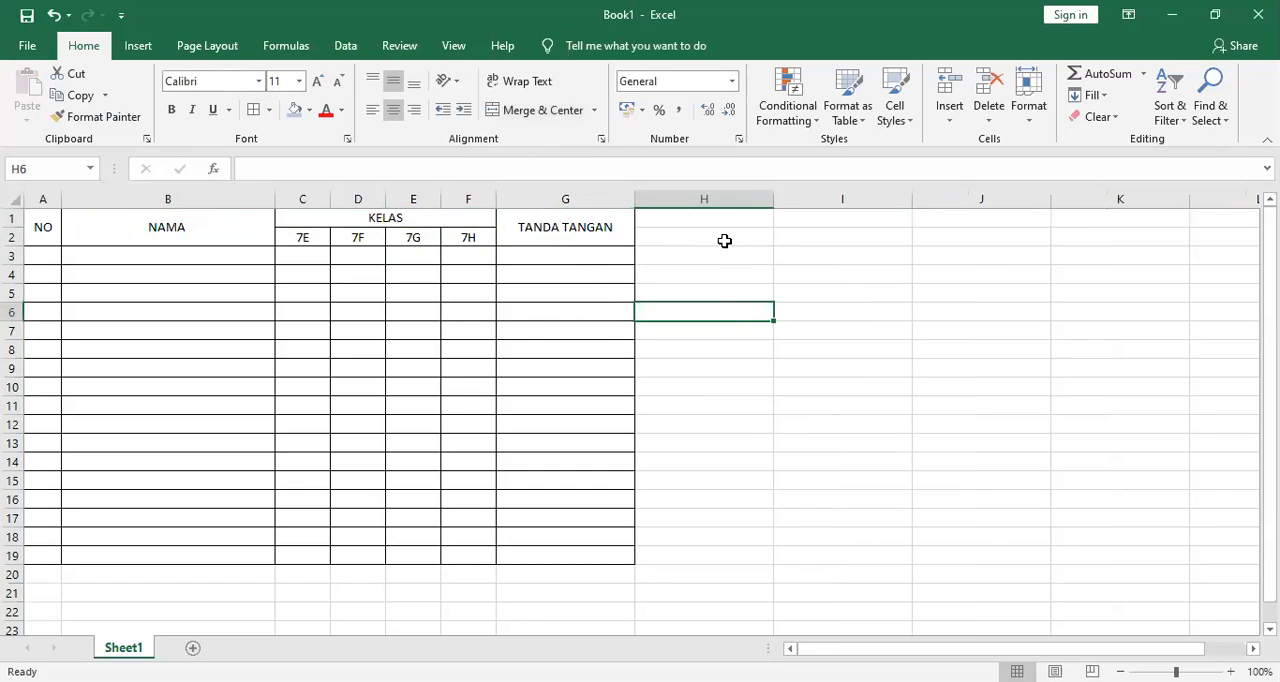
{"action": "left_click", "coordinate": [244, 296]}
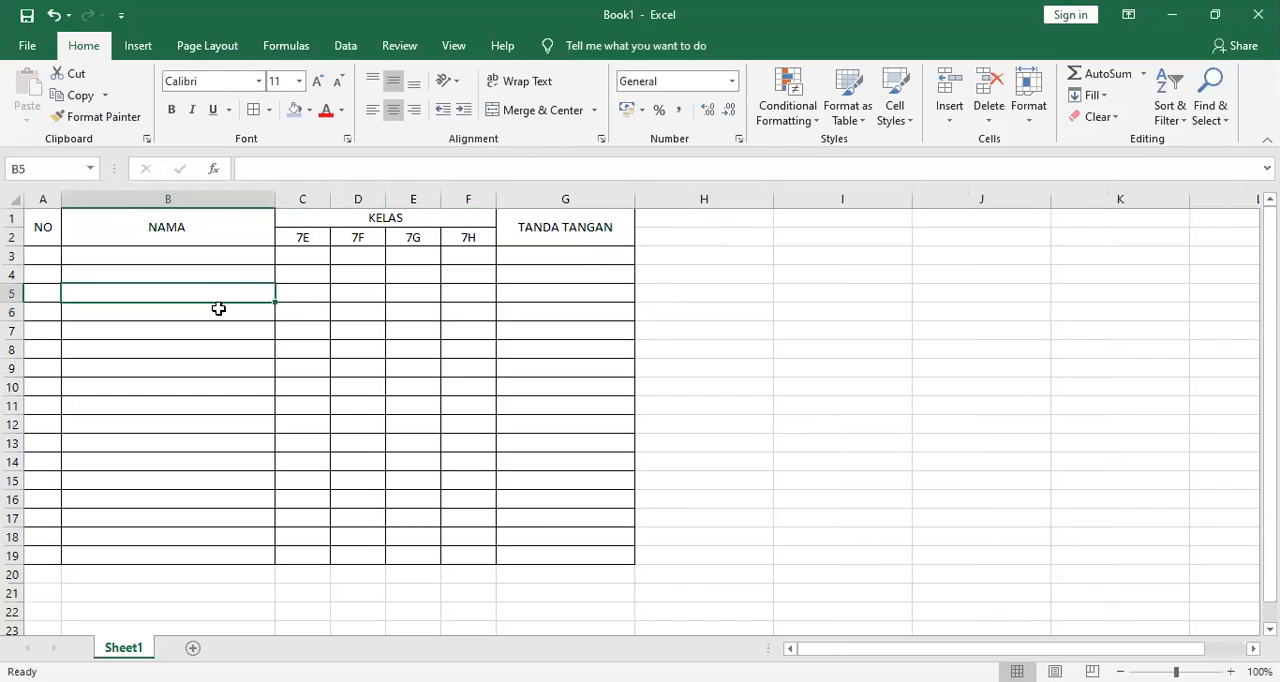
{"action": "left_click", "coordinate": [571, 234]}
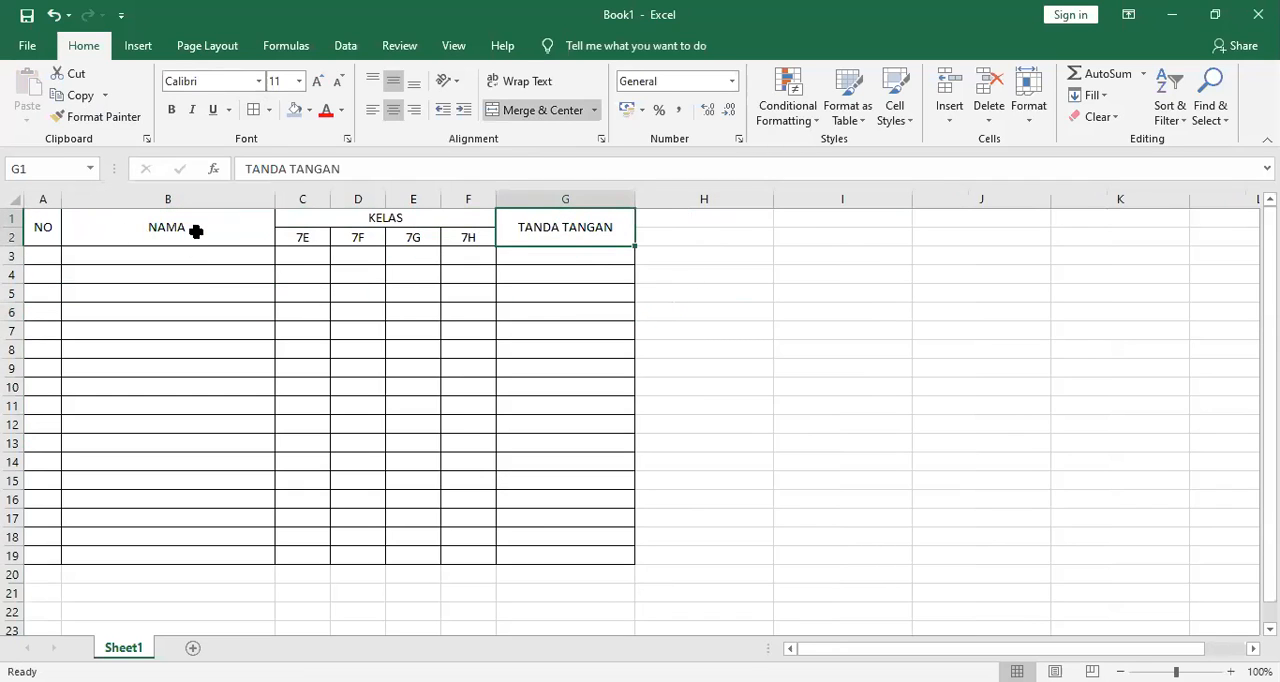
{"action": "left_click_drag", "start_coordinate": [28, 236], "coordinate": [150, 236]}
{"action": "left_click_drag", "start_coordinate": [330, 235], "coordinate": [540, 550]}
{"action": "left_click", "coordinate": [752, 269]}
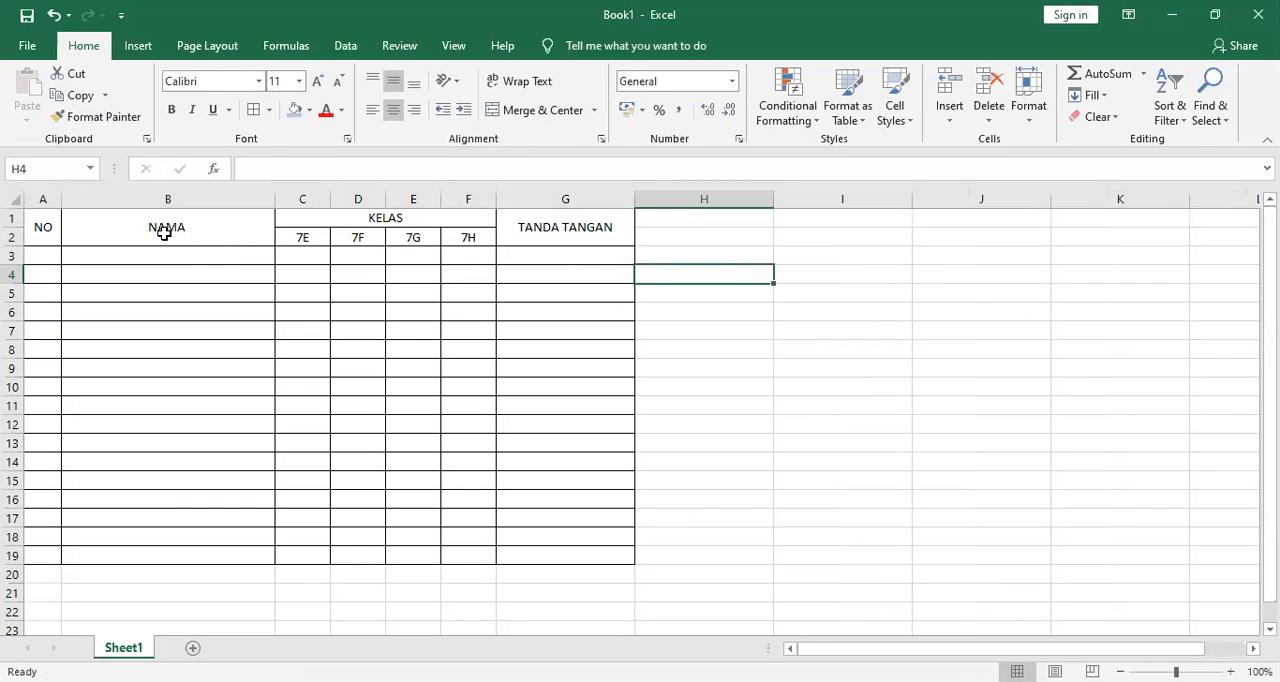
{"action": "left_click", "coordinate": [38, 259]}
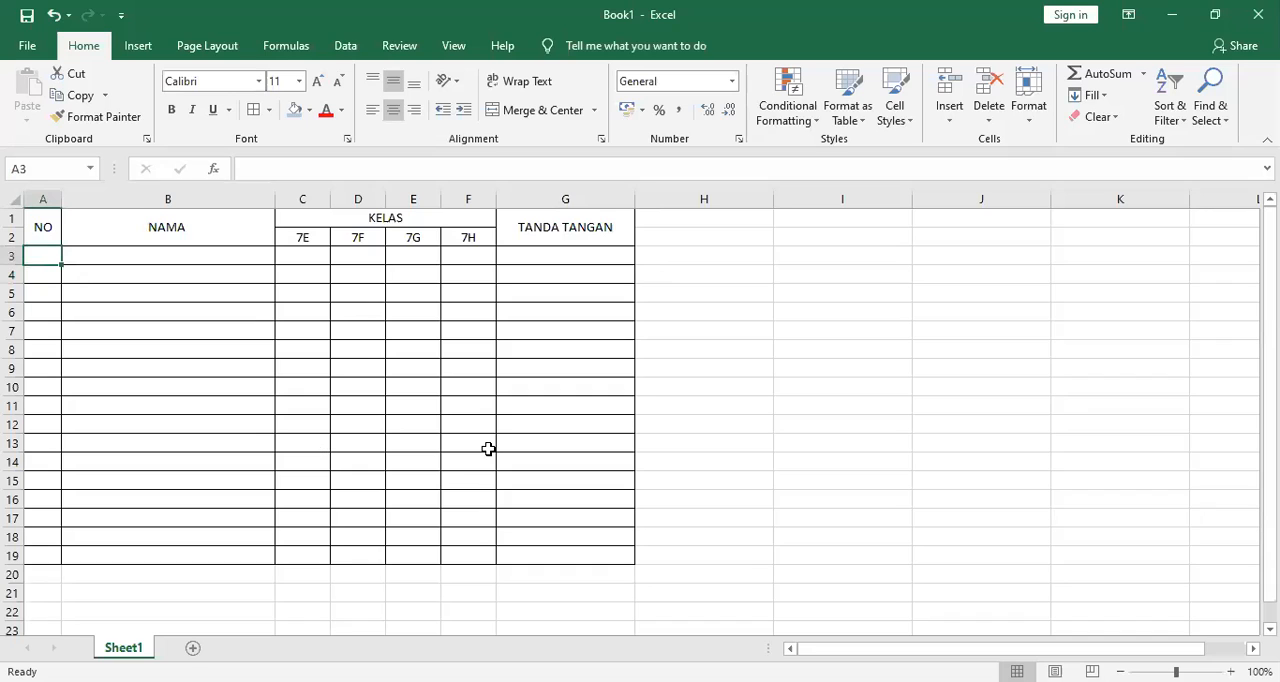
{"action": "left_click_drag", "start_coordinate": [43, 229], "coordinate": [246, 229]}
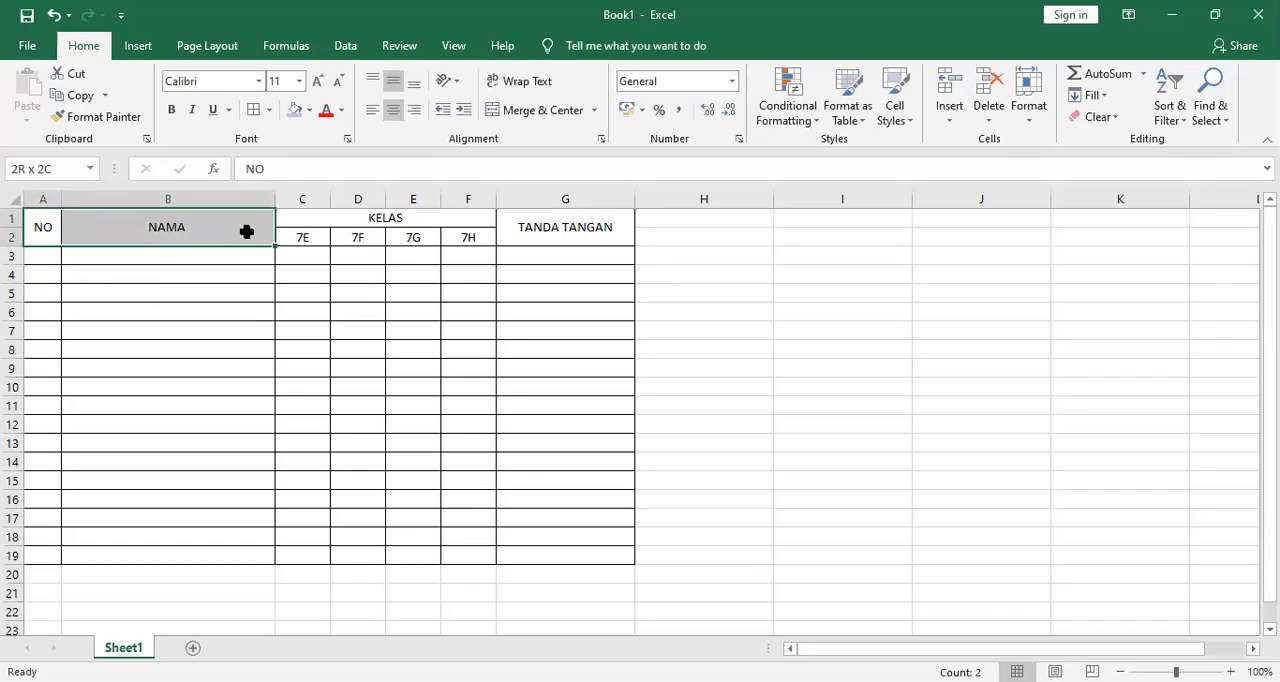
{"action": "left_click", "coordinate": [200, 237]}
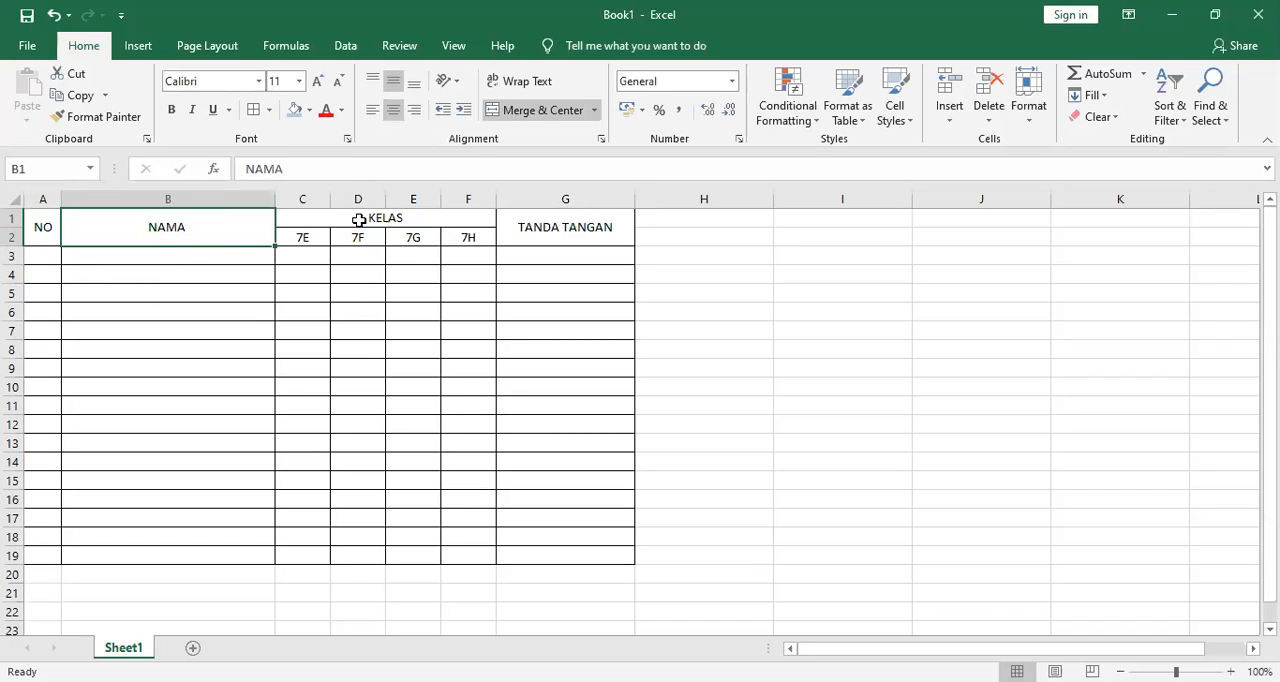
{"action": "left_click", "coordinate": [357, 219]}
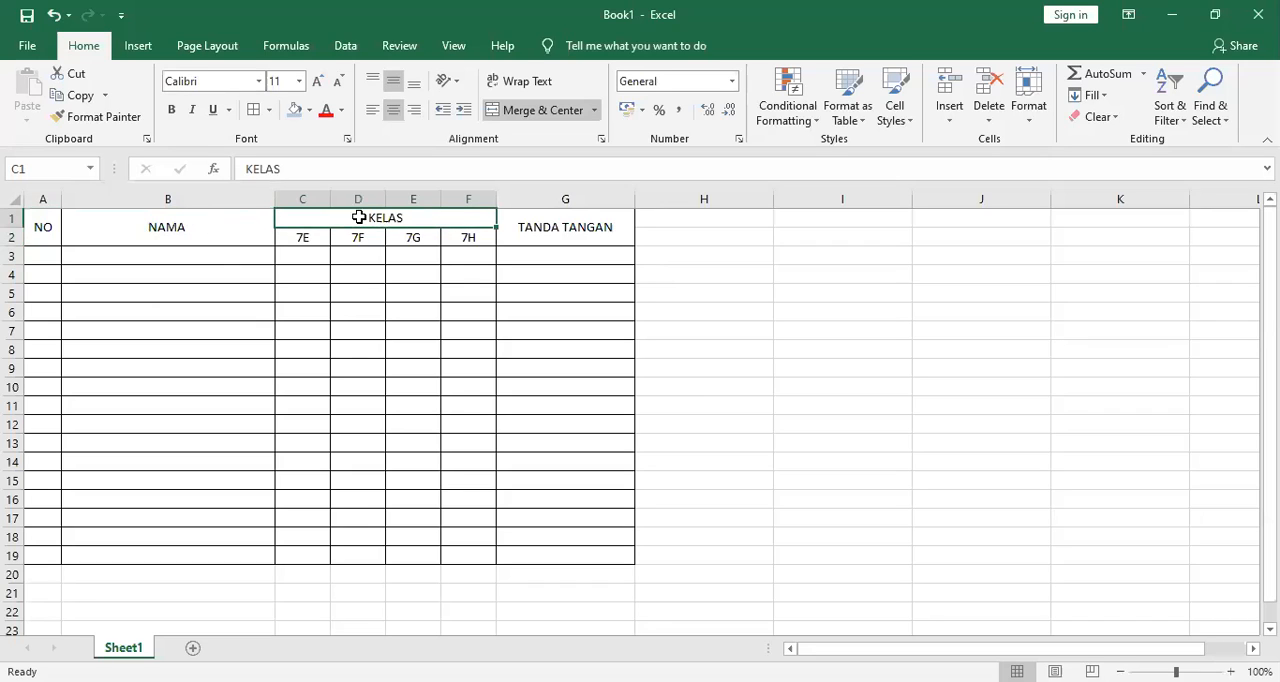
{"action": "left_click", "coordinate": [250, 368]}
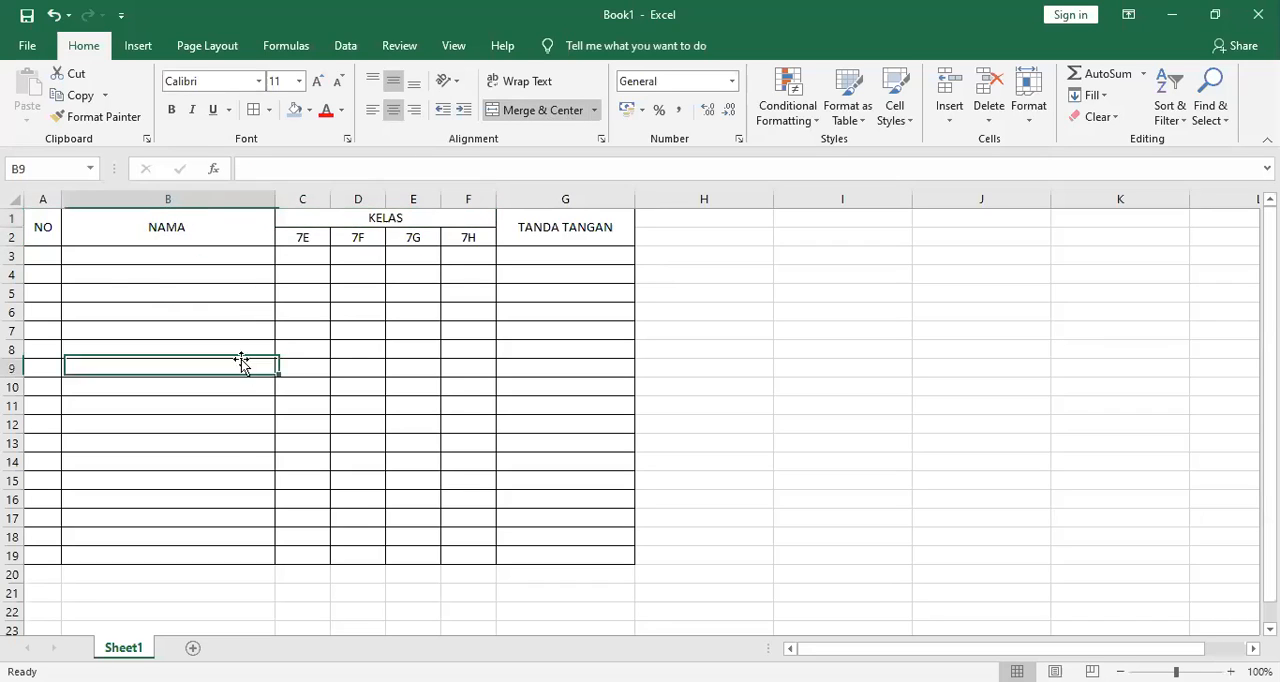
Format A1:G19 as a table with the orange Medium style, leaving the headers option off.
{"action": "left_click", "coordinate": [40, 230]}
{"action": "left_click_drag", "start_coordinate": [40, 230], "coordinate": [615, 496]}
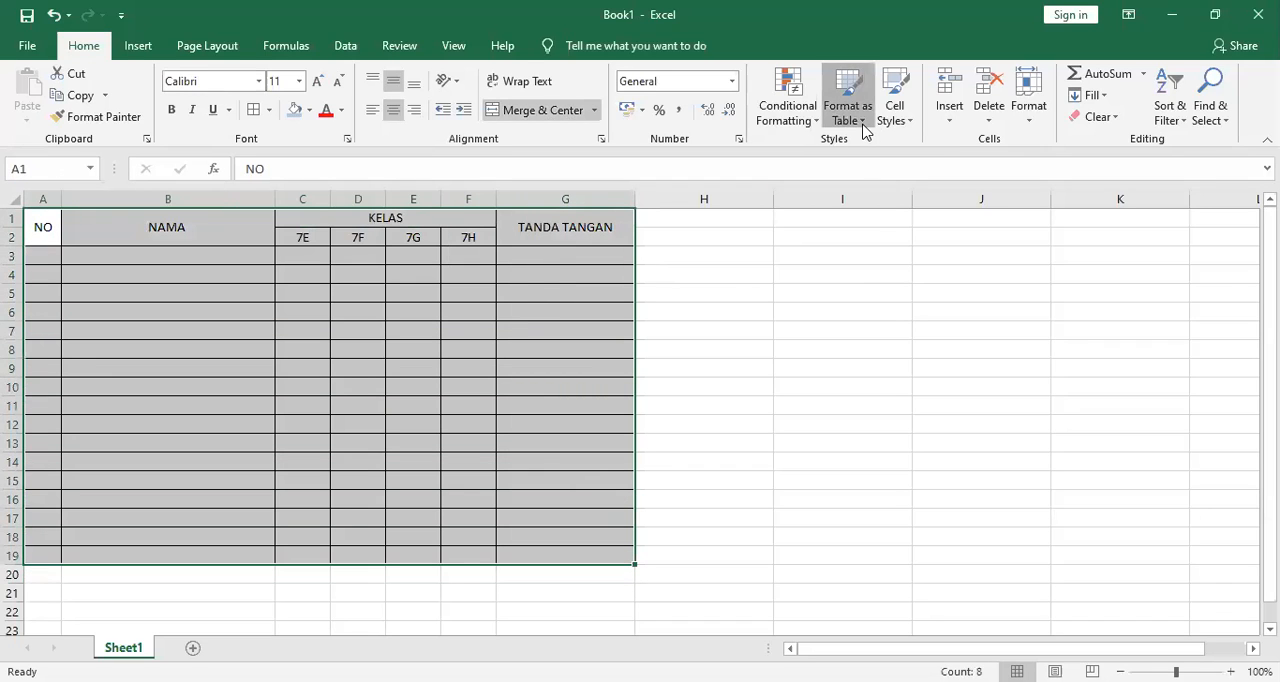
{"action": "left_click", "coordinate": [848, 98]}
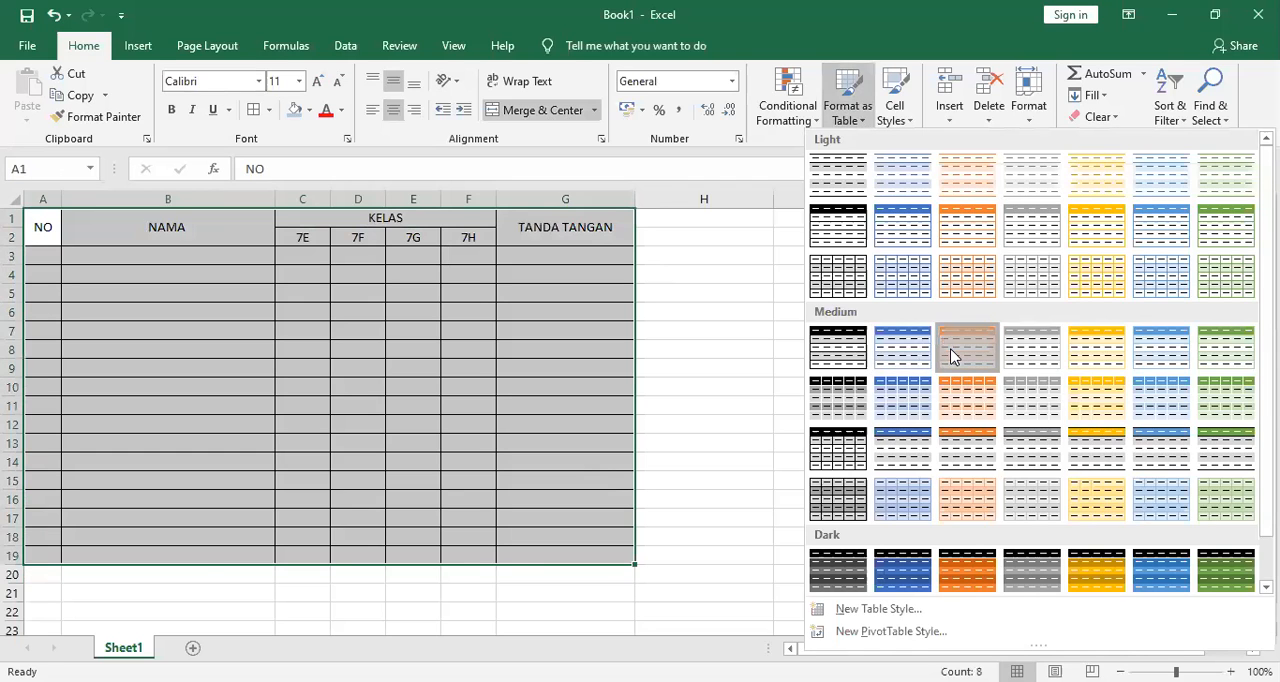
{"action": "left_click", "coordinate": [951, 355]}
{"action": "left_click", "coordinate": [709, 486]}
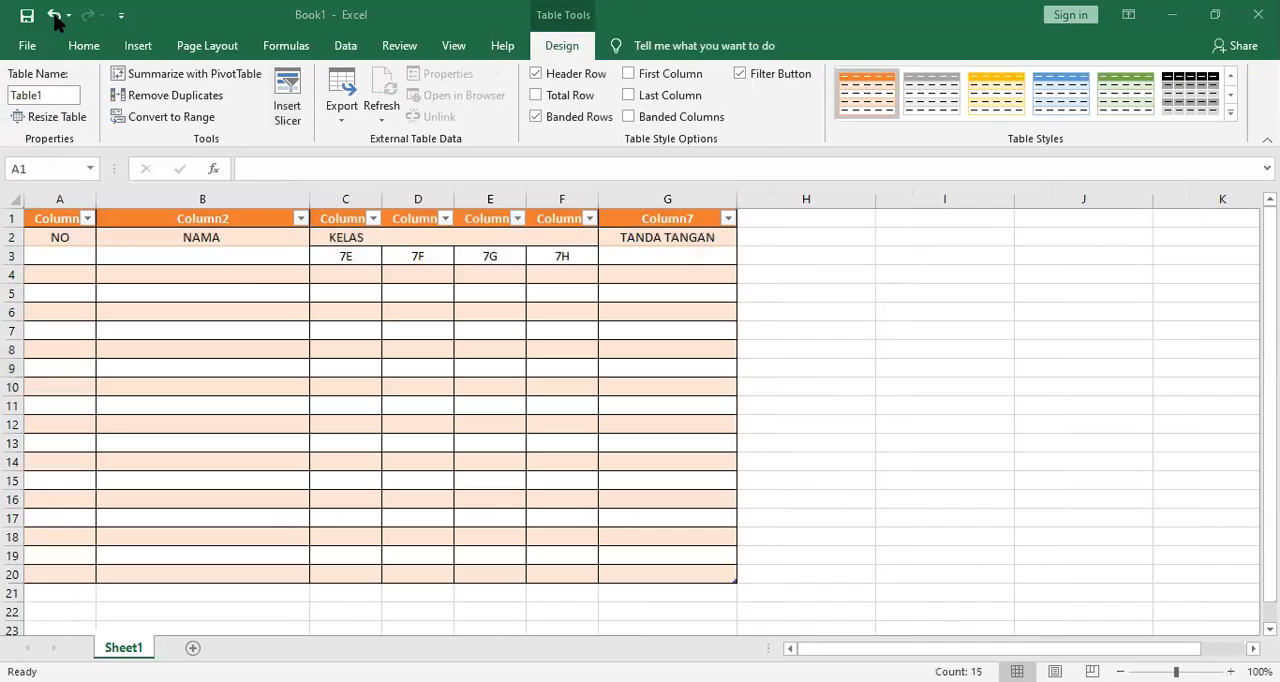
Undo the table formatting of A1:G19 and discard the stray SUM formula in A1.
{"action": "left_click", "coordinate": [55, 16]}
{"action": "left_click", "coordinate": [55, 16]}
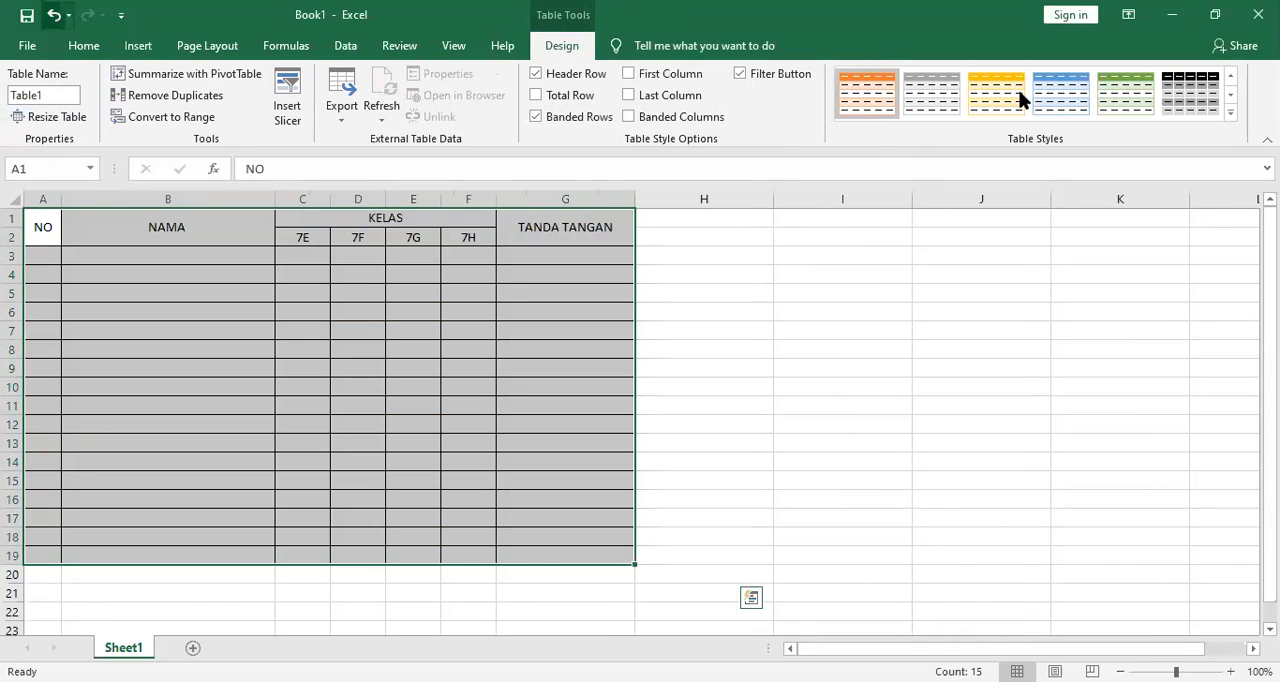
{"action": "key", "text": "ctrl+z"}
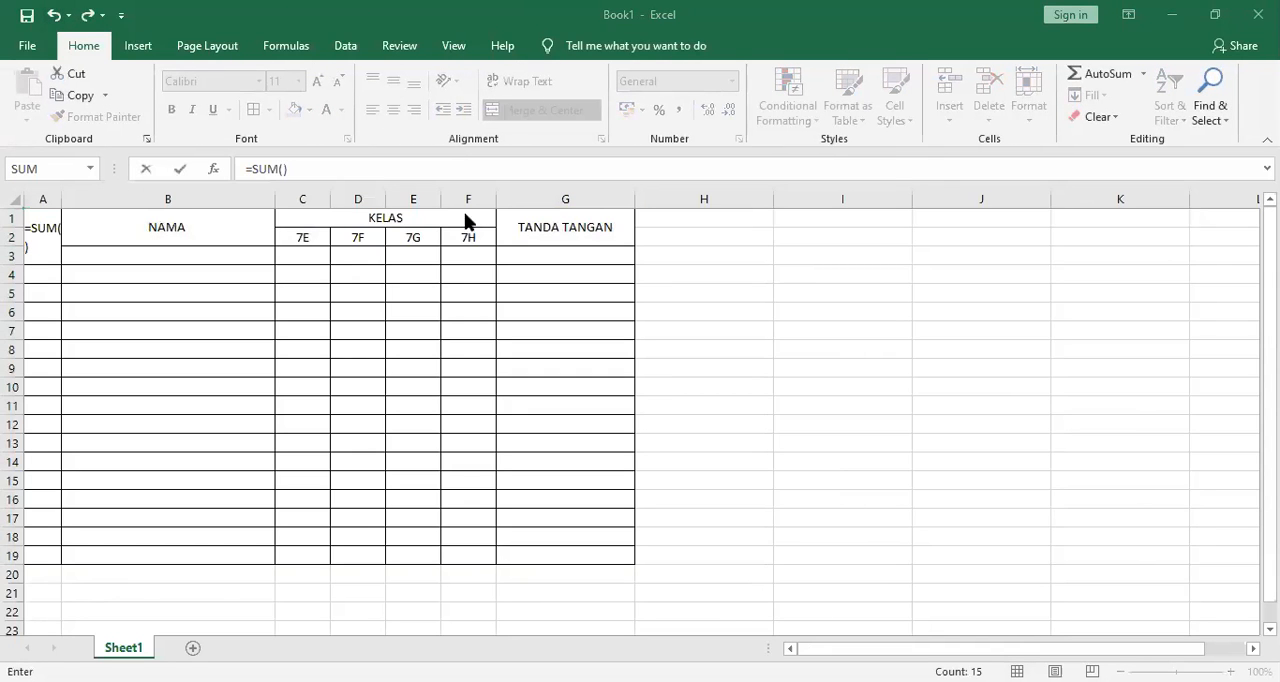
{"action": "left_click", "coordinate": [232, 217]}
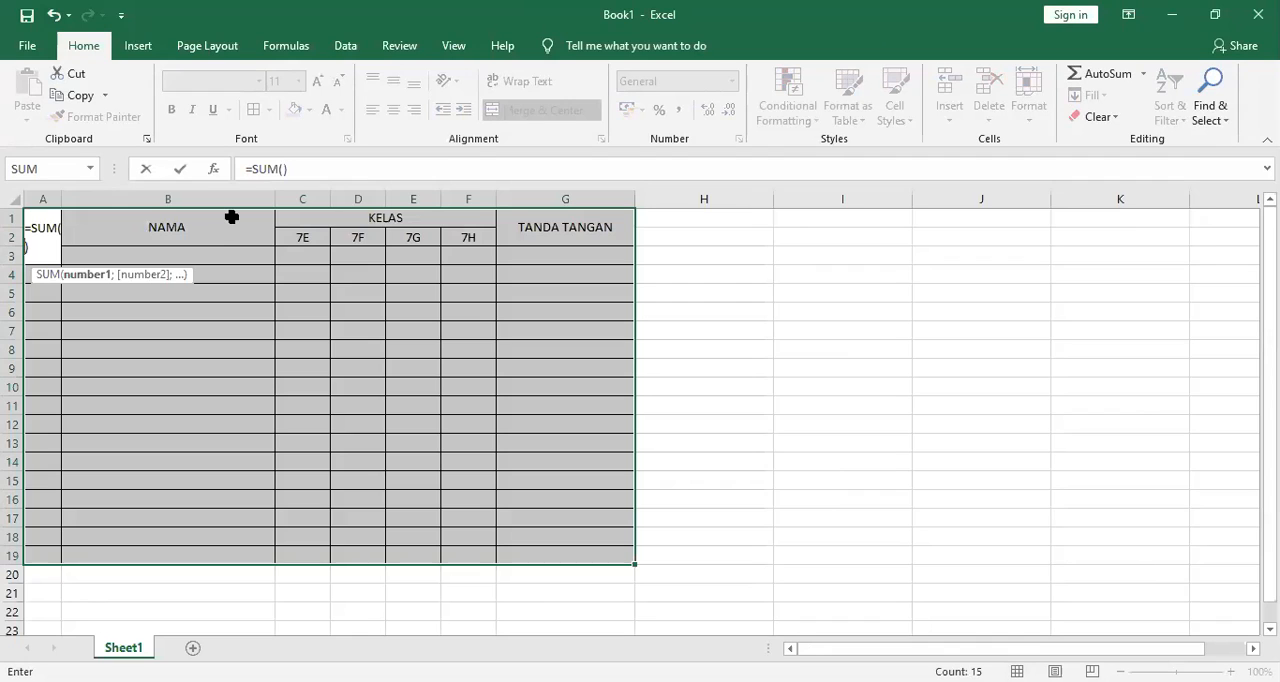
{"action": "key", "text": "Escape"}
Format A1:G19 as a table with the orange Medium style and mark that the table has headers.
{"action": "left_click_drag", "start_coordinate": [43, 225], "coordinate": [509, 494]}
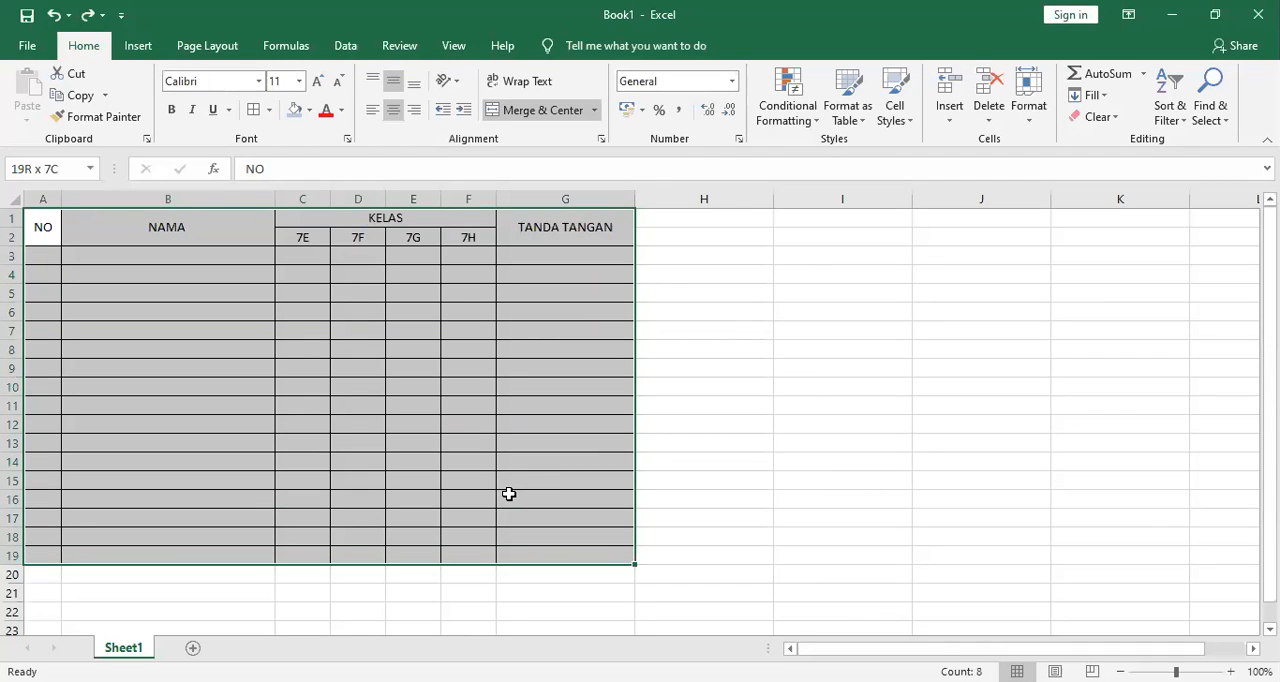
{"action": "left_click", "coordinate": [840, 112]}
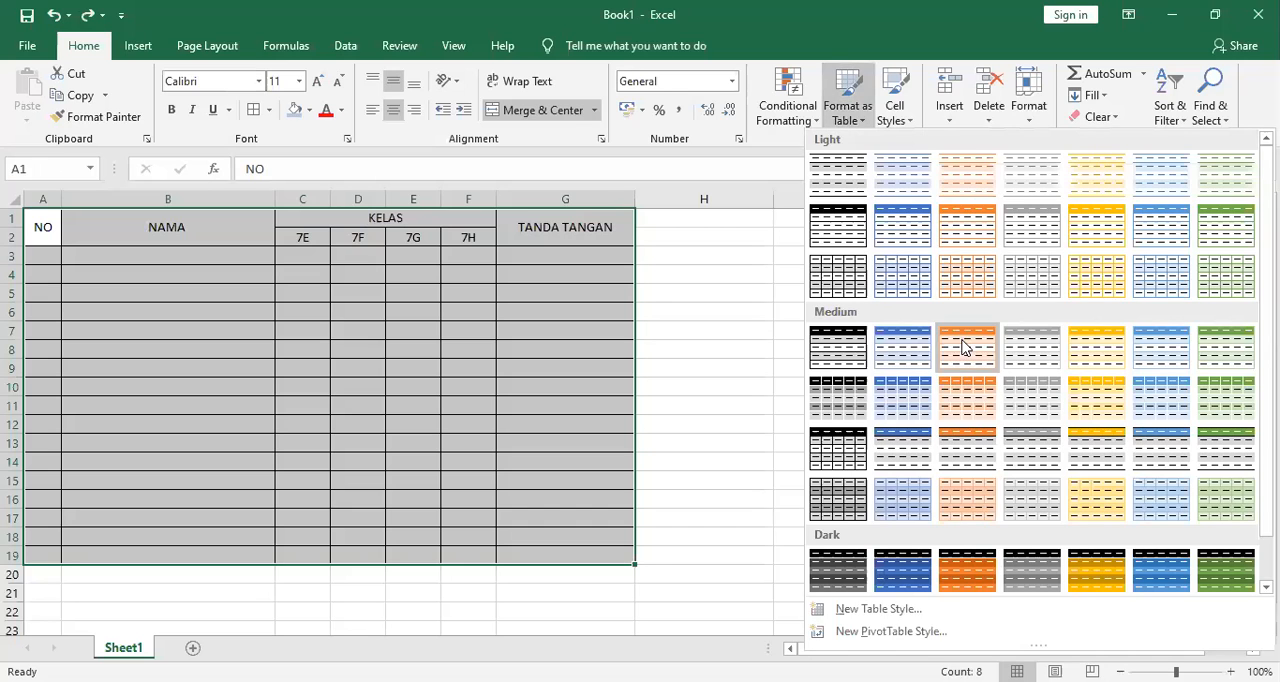
{"action": "left_click", "coordinate": [966, 345]}
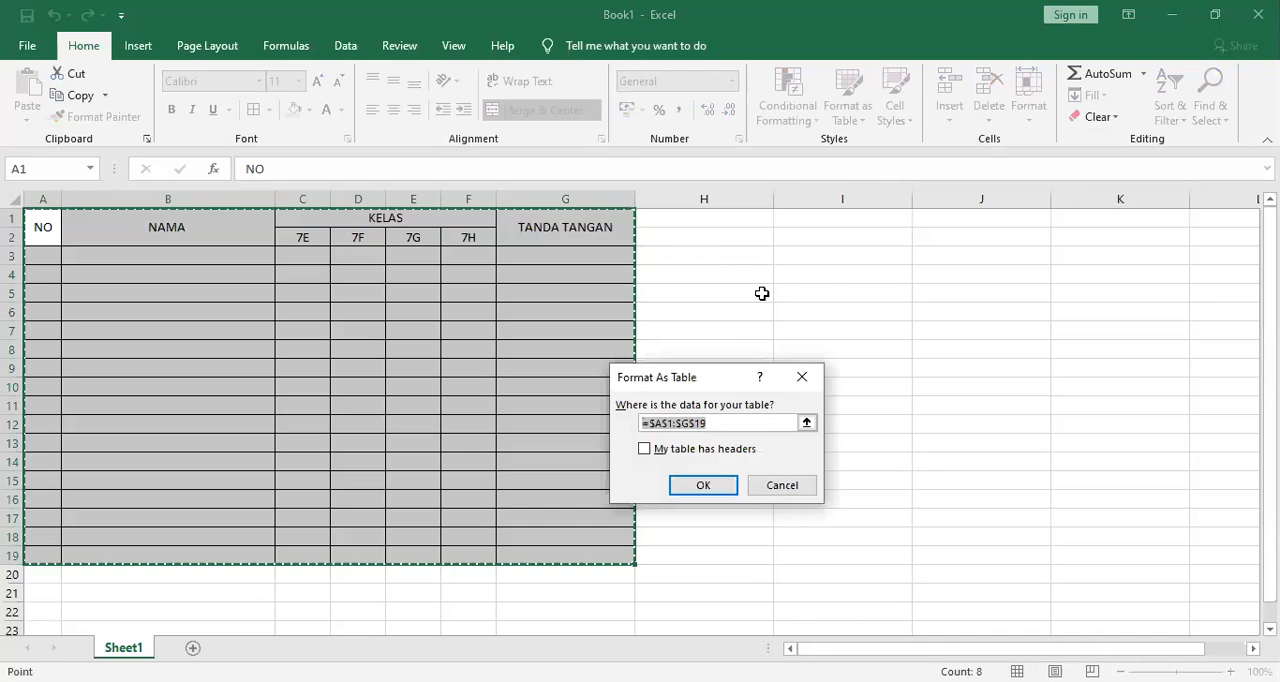
{"action": "left_click", "coordinate": [705, 452]}
{"action": "left_click", "coordinate": [716, 490]}
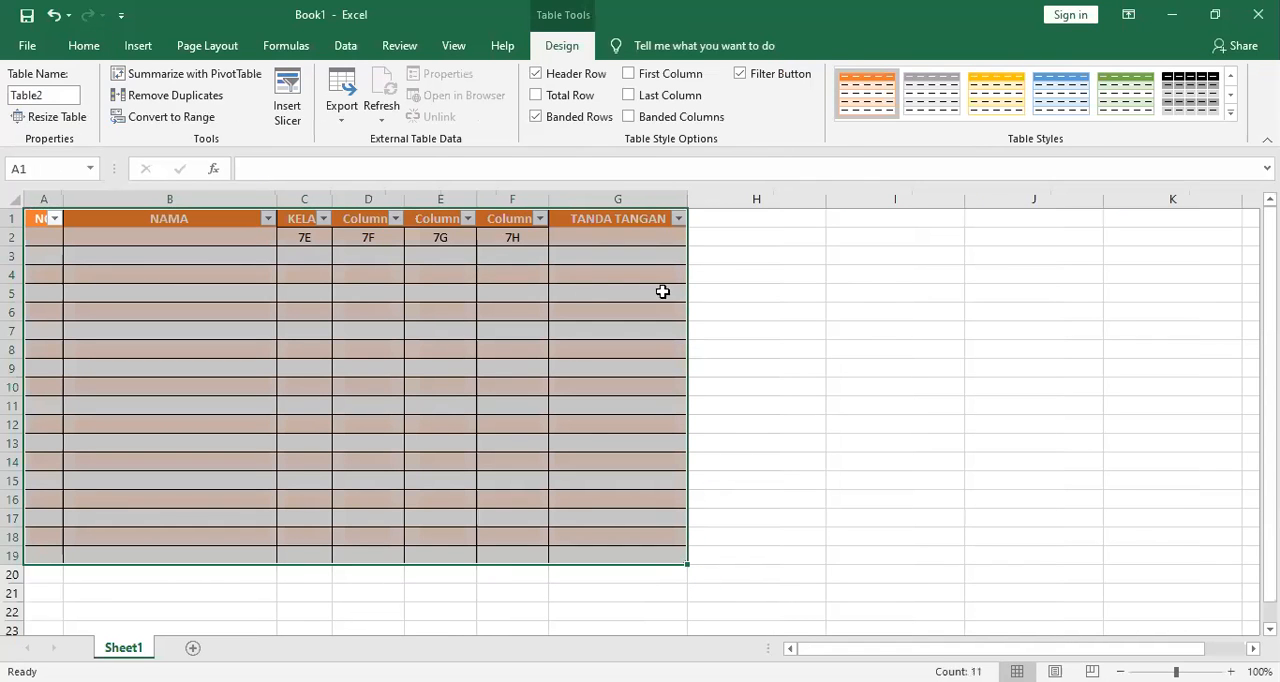
Undo the orange table formatting of A1:G19.
{"action": "left_click_drag", "start_coordinate": [308, 218], "coordinate": [486, 215]}
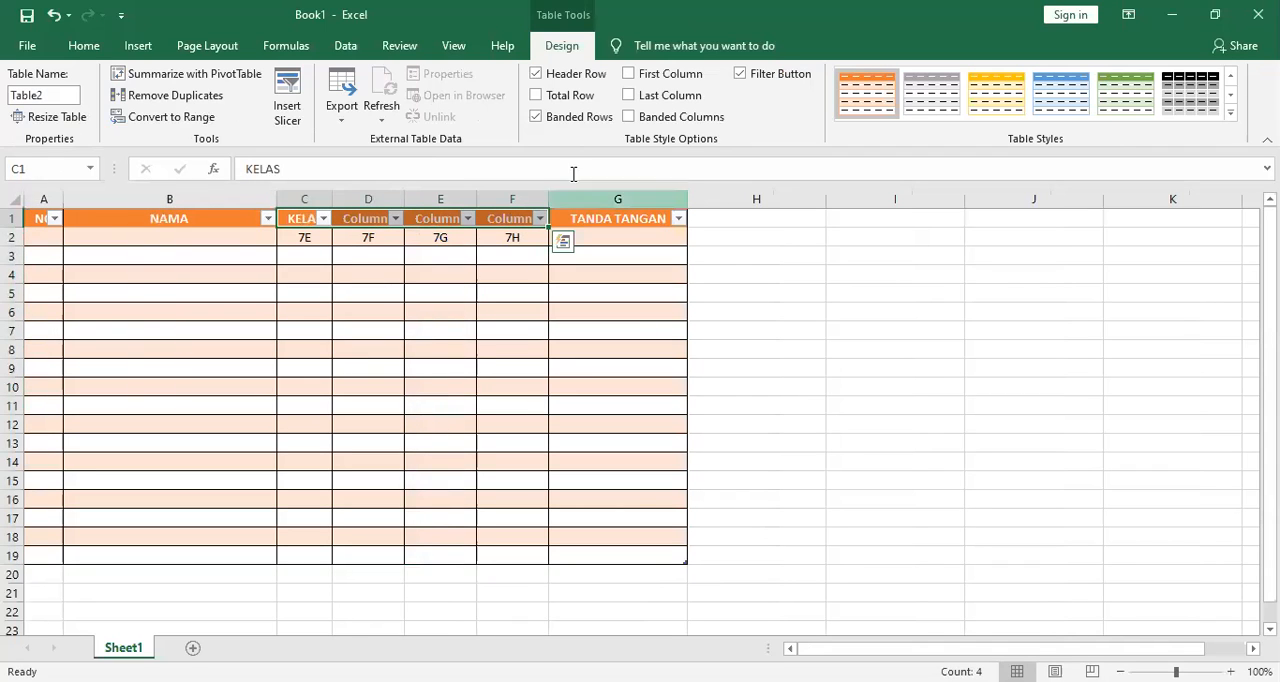
{"action": "left_click", "coordinate": [92, 49]}
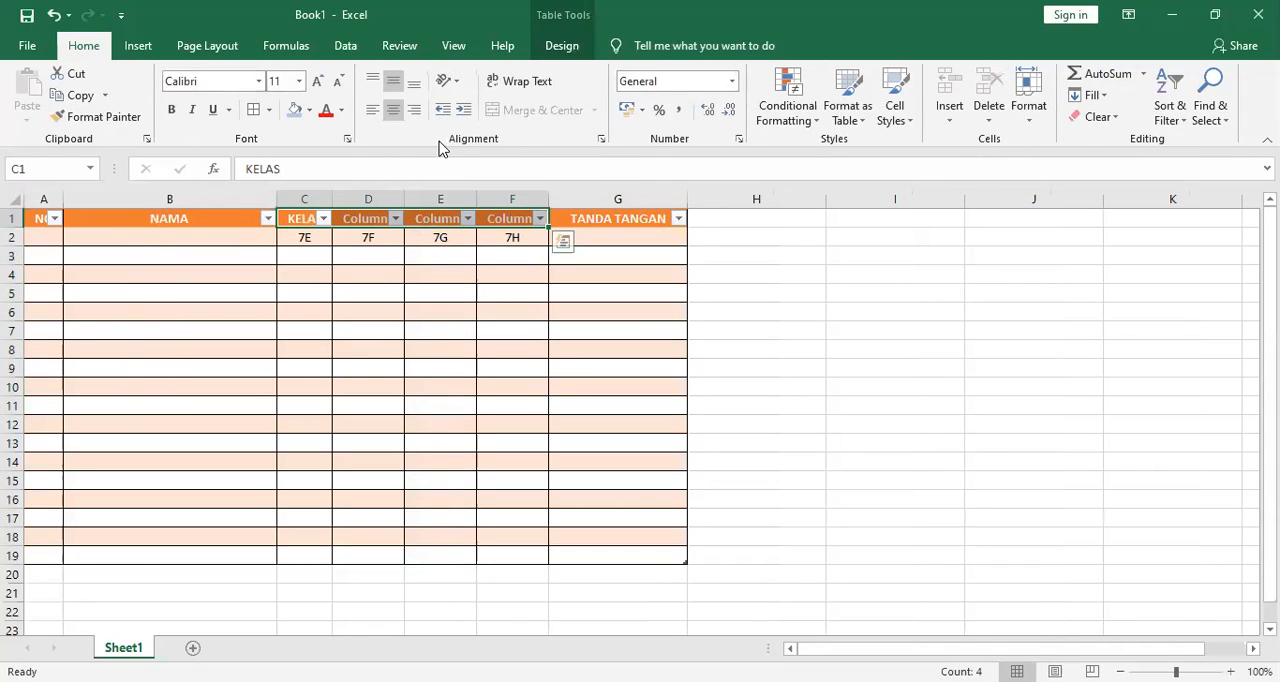
{"action": "left_click", "coordinate": [719, 381]}
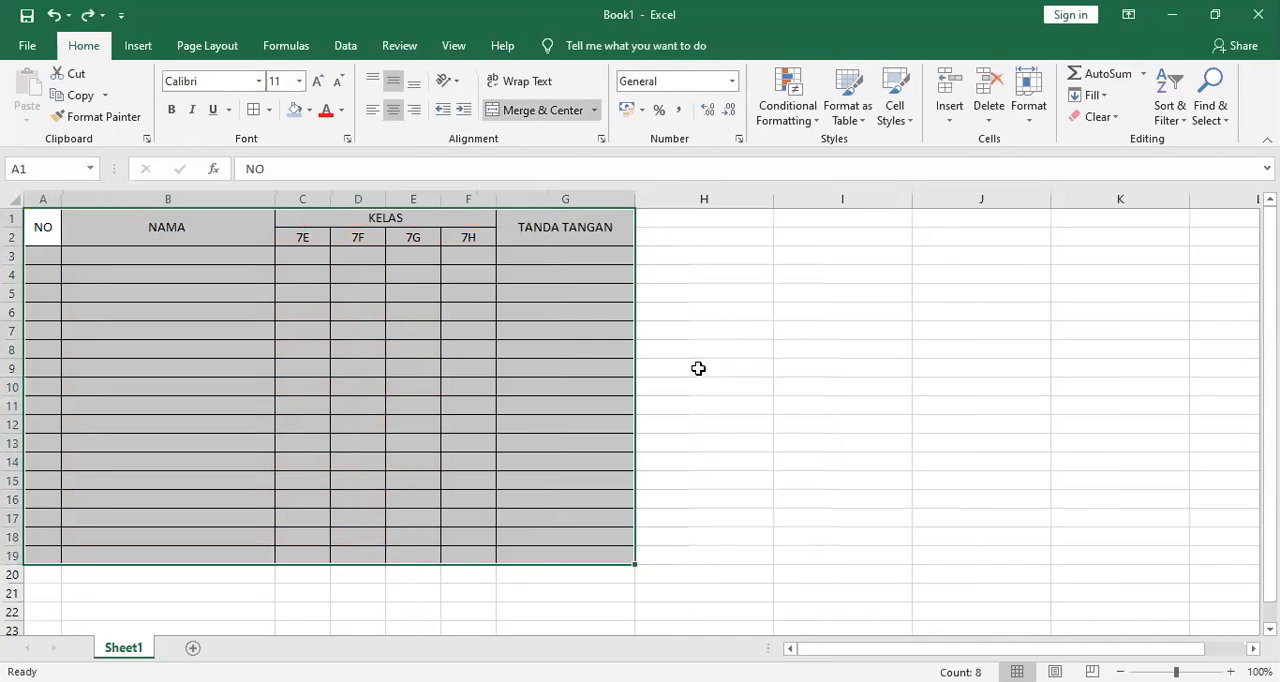
Fill the header cells A1:G2 with light blue.
{"action": "left_click_drag", "start_coordinate": [46, 226], "coordinate": [543, 237]}
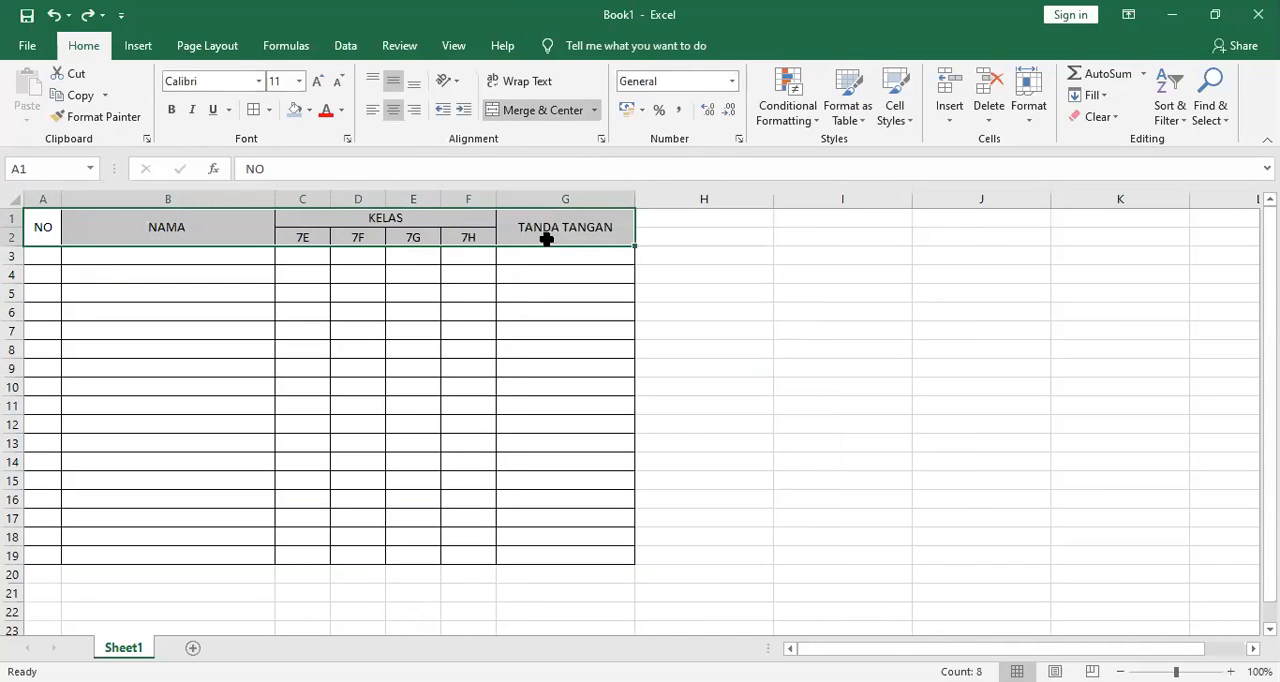
{"action": "left_click", "coordinate": [305, 110]}
Try formatting A3:G19 as a table with the blue Dark style and undo it.
{"action": "left_click_drag", "start_coordinate": [38, 256], "coordinate": [535, 491]}
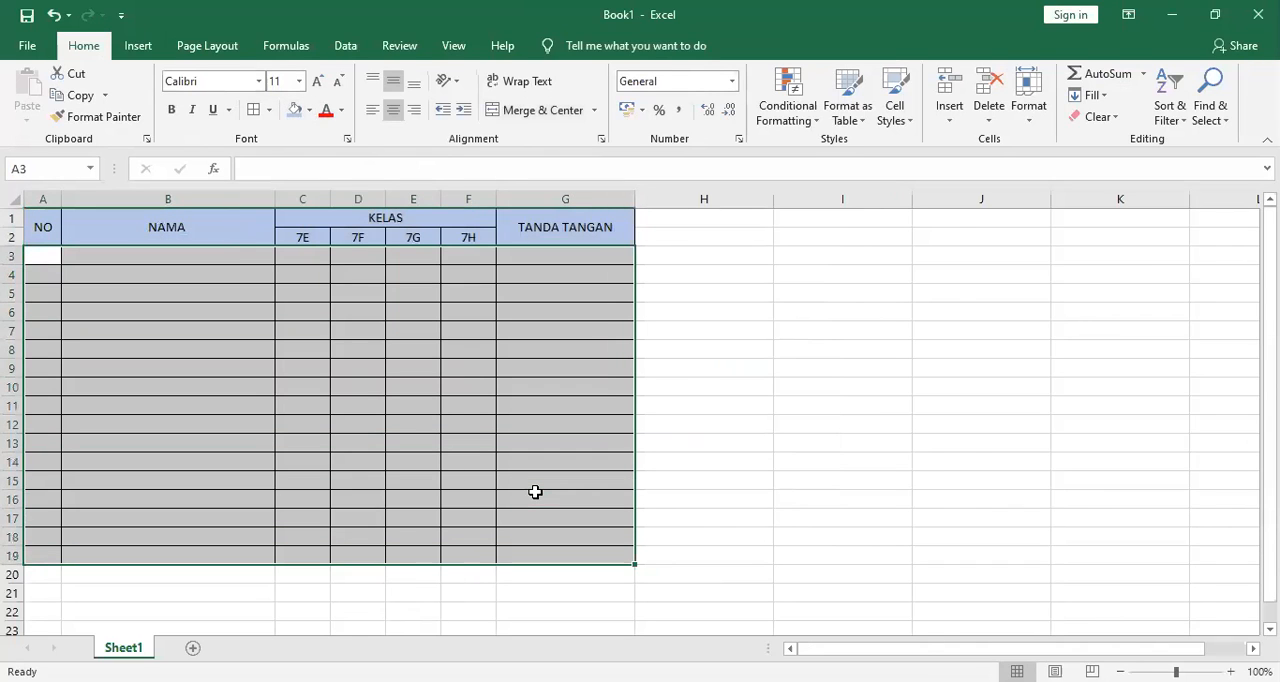
{"action": "left_click", "coordinate": [846, 130]}
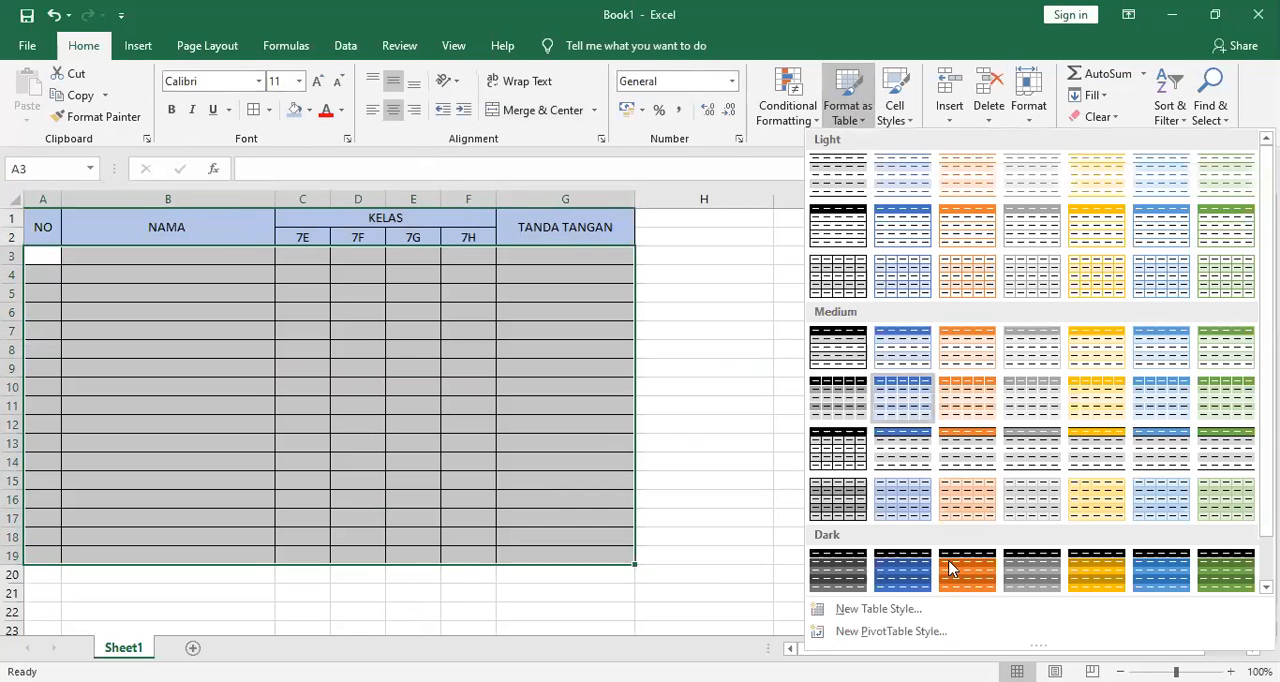
{"action": "left_click", "coordinate": [909, 575]}
{"action": "left_click", "coordinate": [700, 486]}
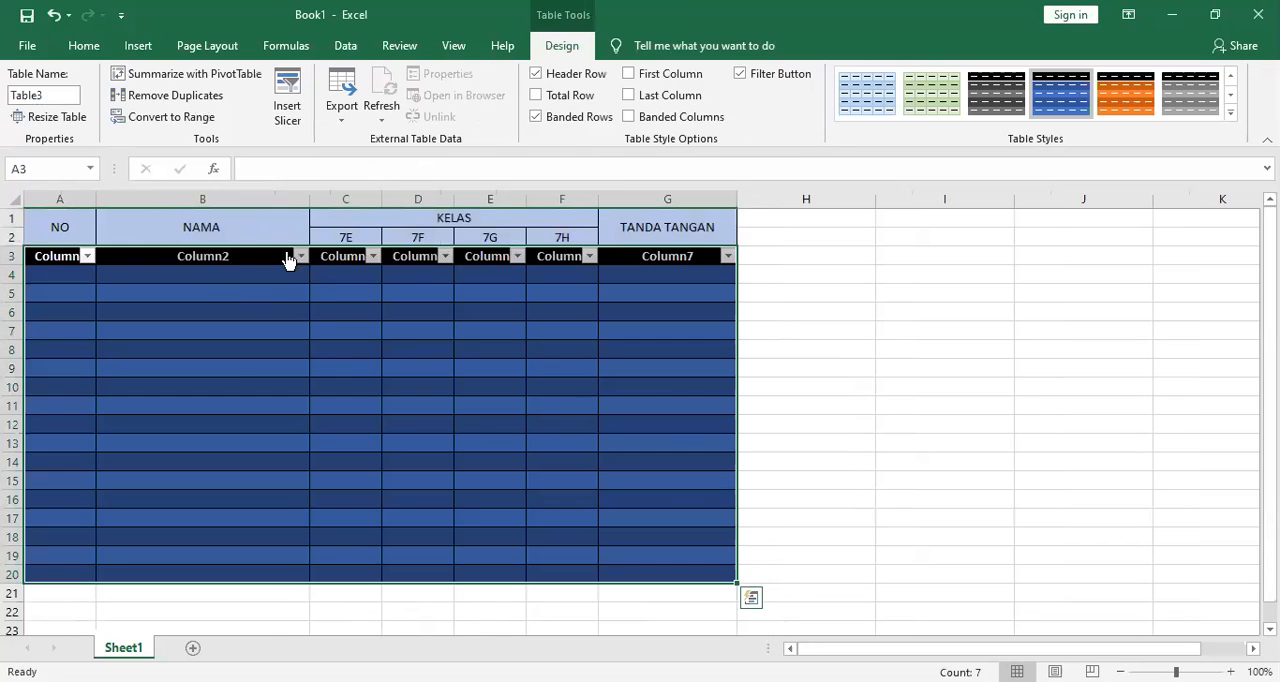
{"action": "key", "text": "ctrl+z"}
{"action": "key", "text": "ctrl+z"}
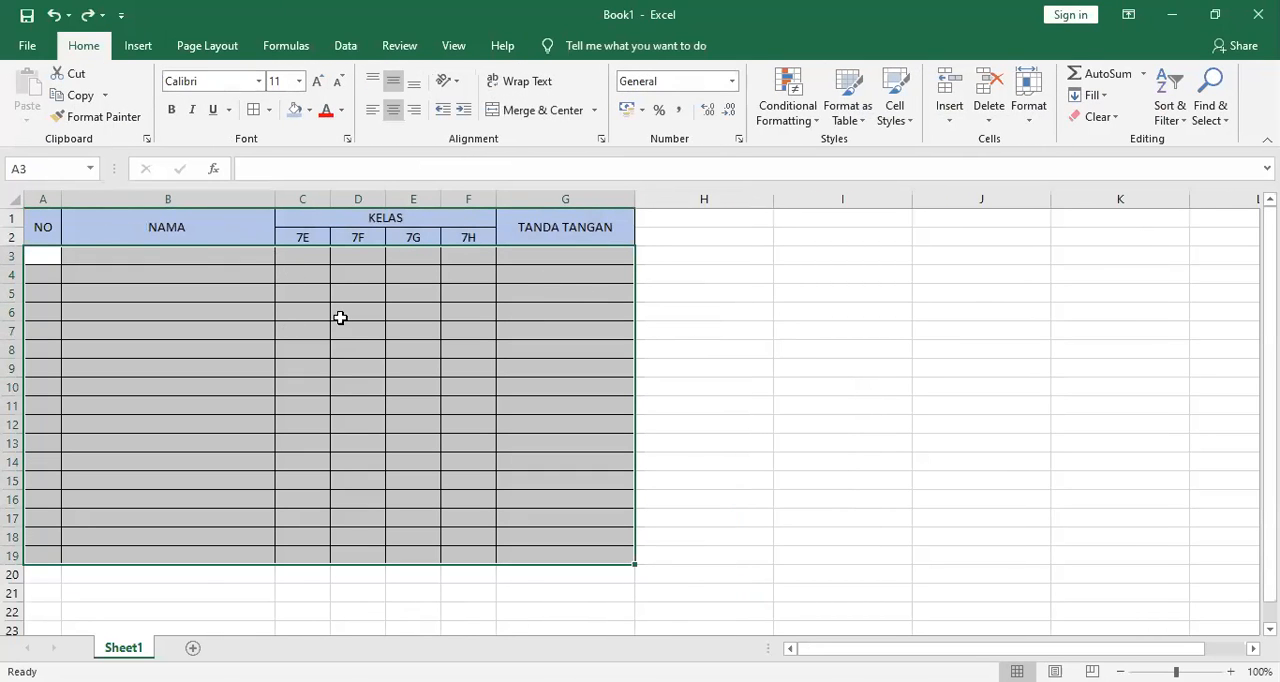
Fill the body cells A3:G19 with the standard orange colour.
{"action": "left_click", "coordinate": [309, 110]}
{"action": "left_click", "coordinate": [324, 262]}
{"action": "left_click", "coordinate": [736, 343]}
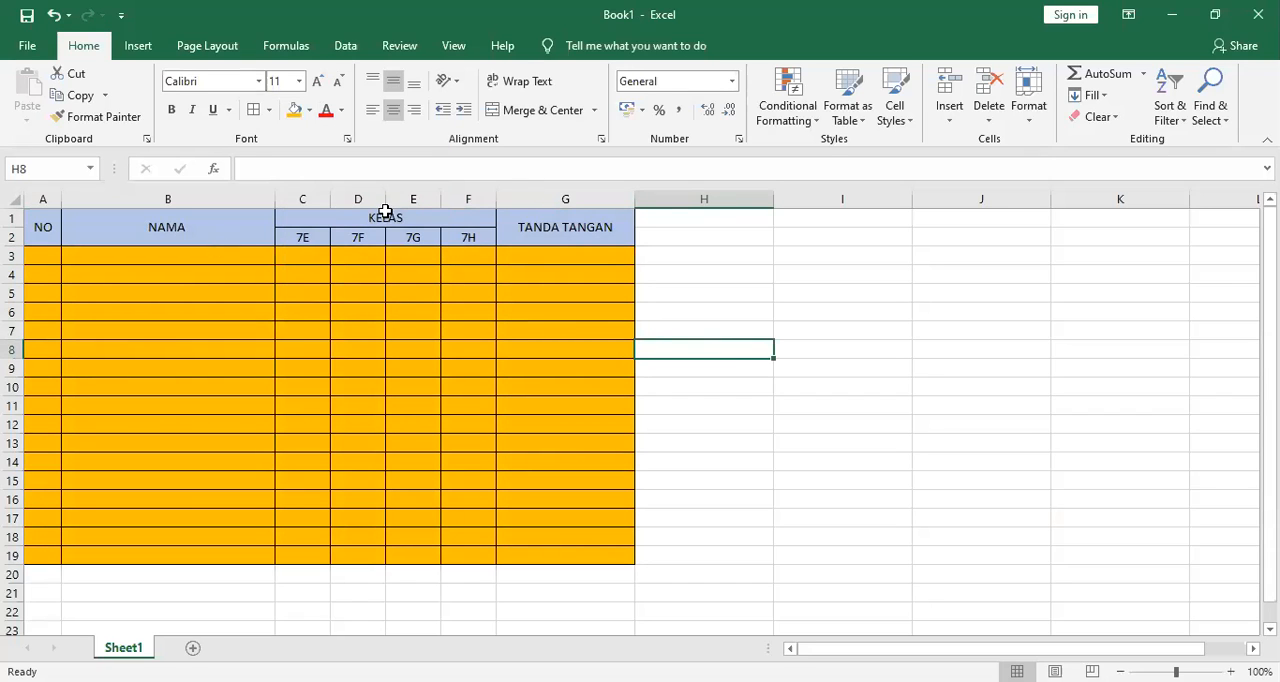
{"action": "left_click", "coordinate": [322, 252]}
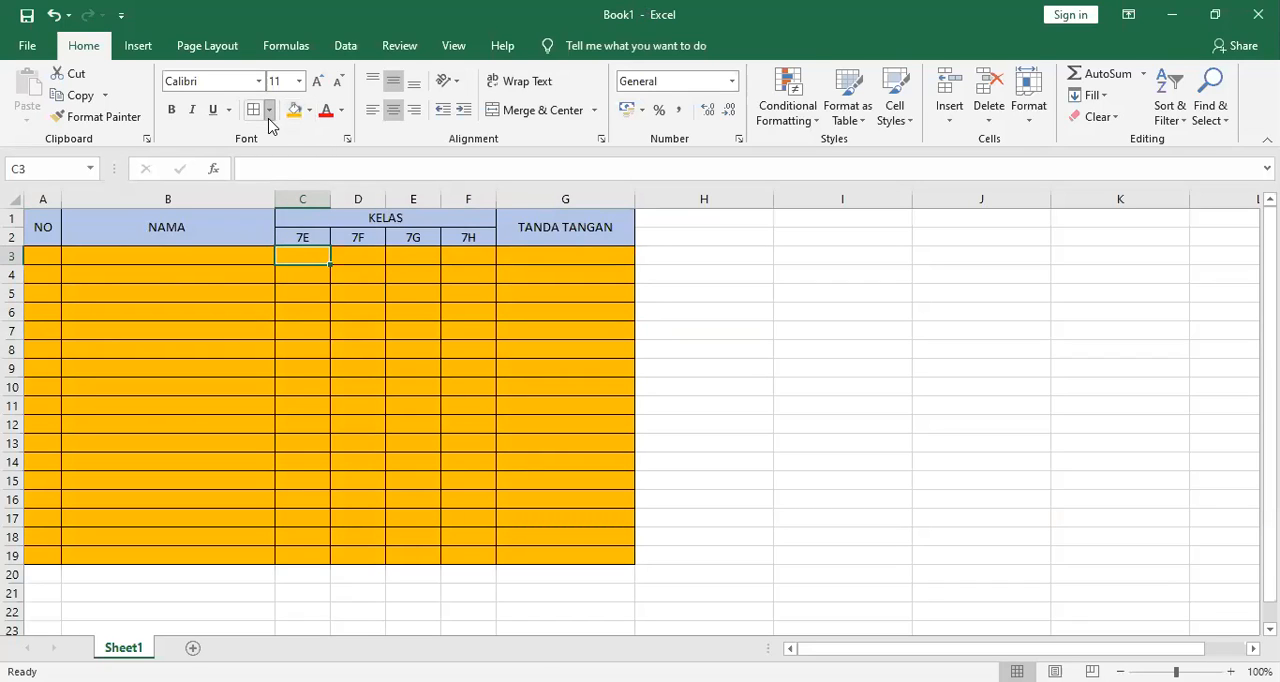
{"action": "left_click", "coordinate": [392, 422]}
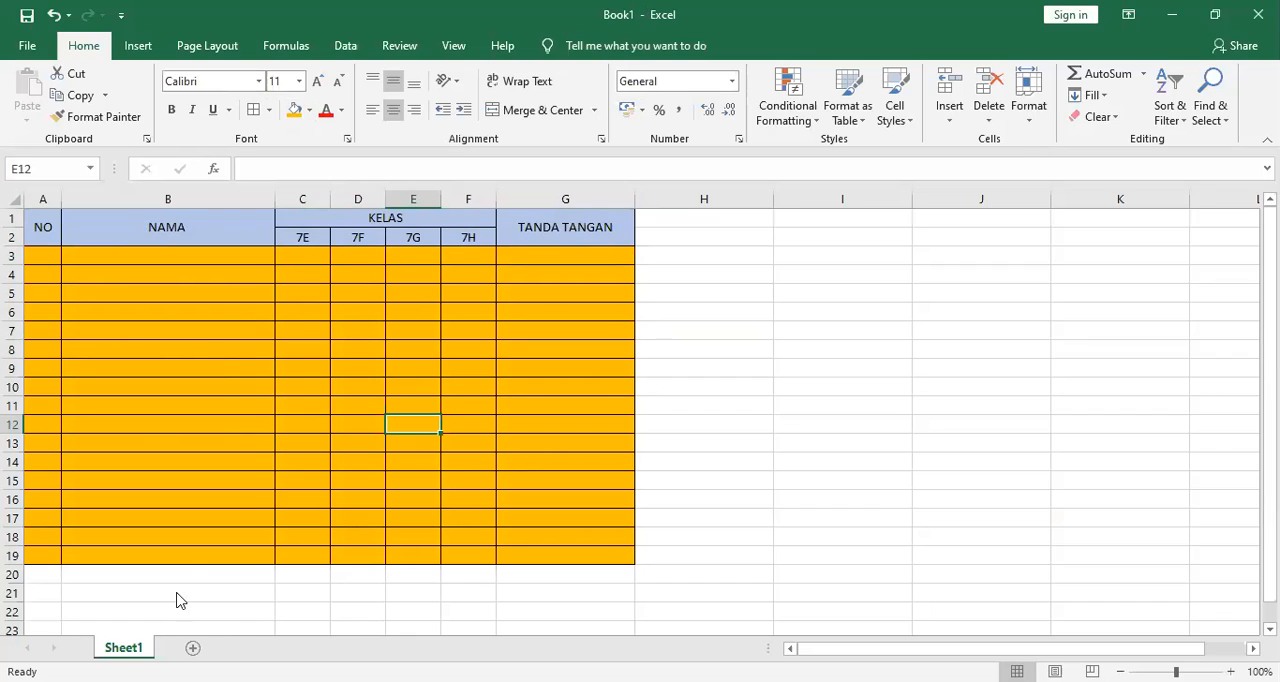
Rename Sheet1 as TABEL A.
{"action": "right_click", "coordinate": [140, 648]}
{"action": "left_click", "coordinate": [201, 477]}
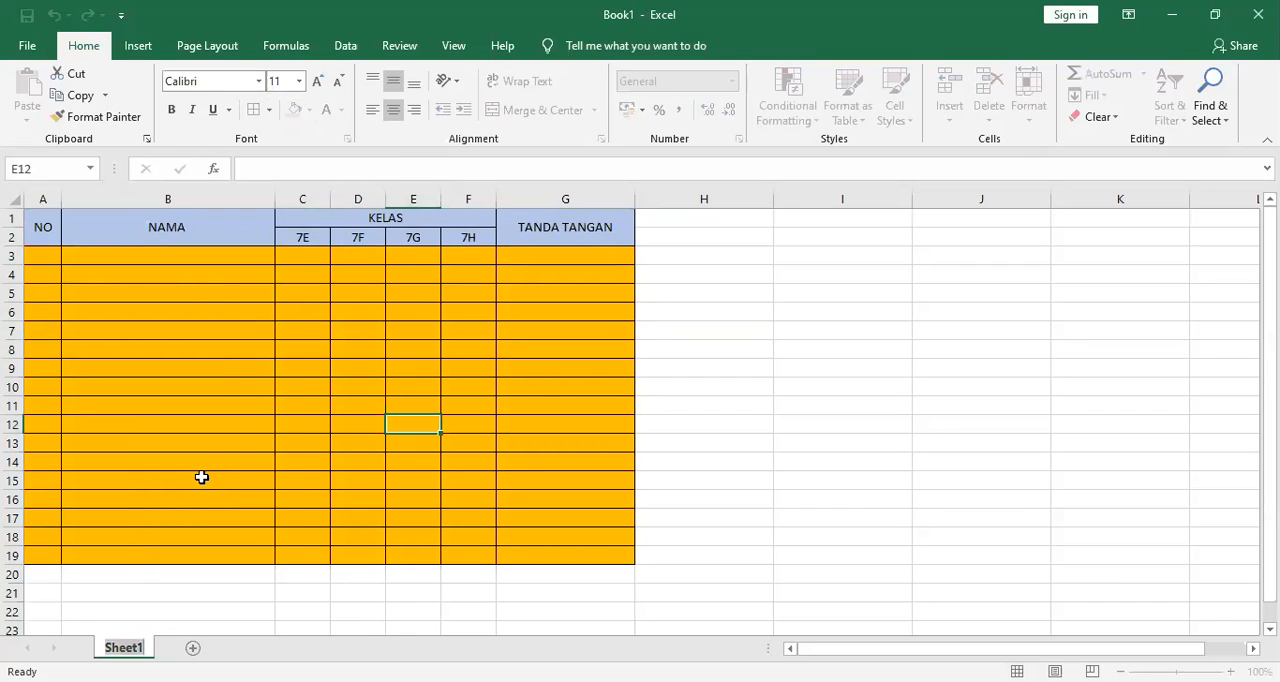
{"action": "type", "text": "TYAB"}
{"action": "key", "text": "BackSpace"}
{"action": "key", "text": "BackSpace"}
{"action": "key", "text": "BackSpace"}
{"action": "type", "text": "A"}
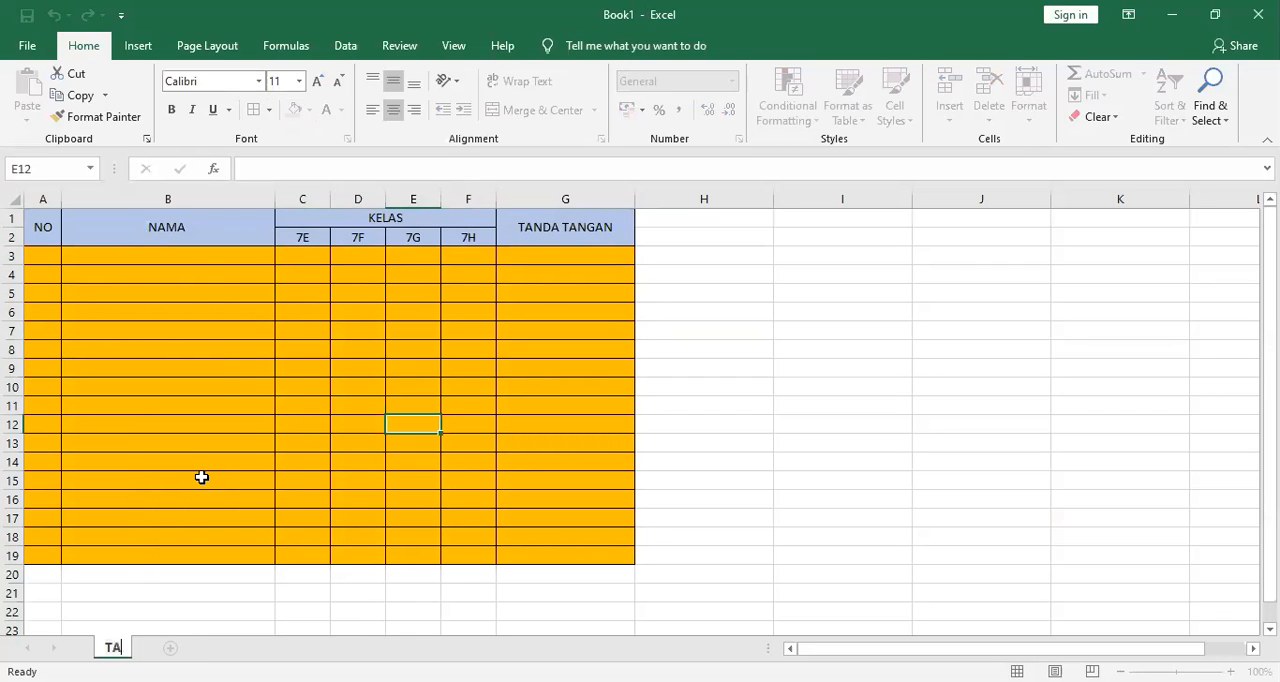
{"action": "type", "text": "BEL A"}
{"action": "key", "text": "Return"}
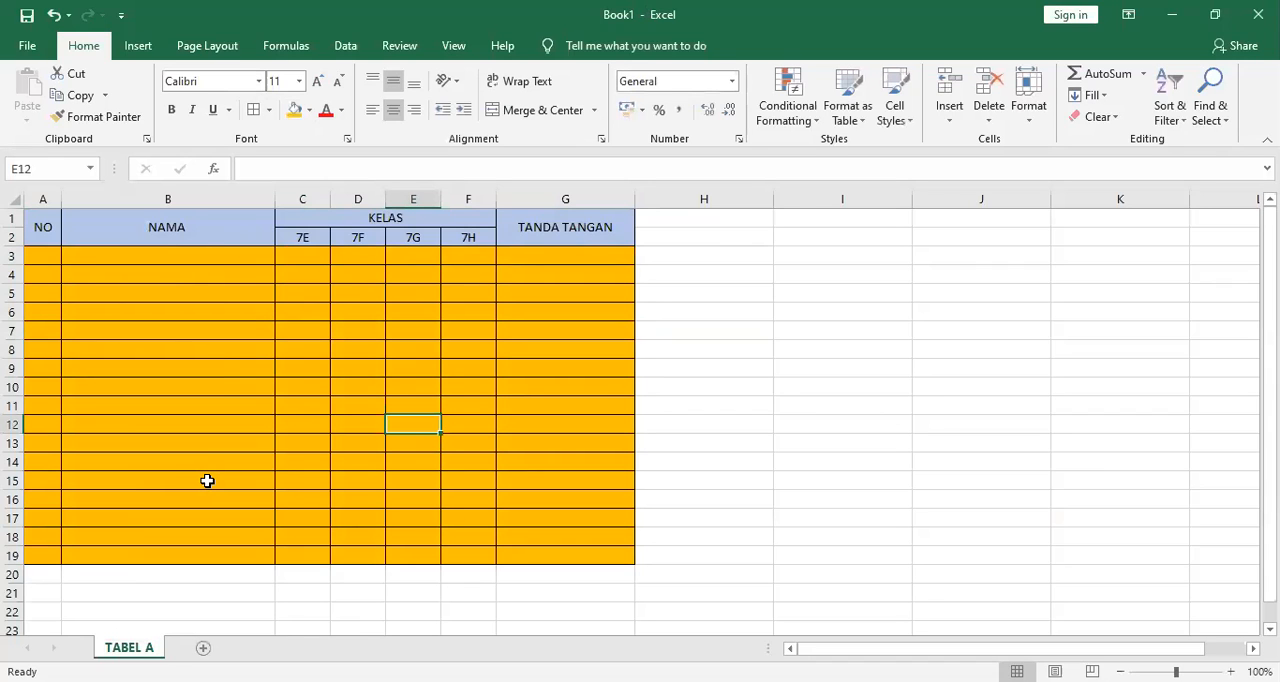
Add a new worksheet after TABEL A and name it TABEL B.
{"action": "left_click", "coordinate": [203, 648]}
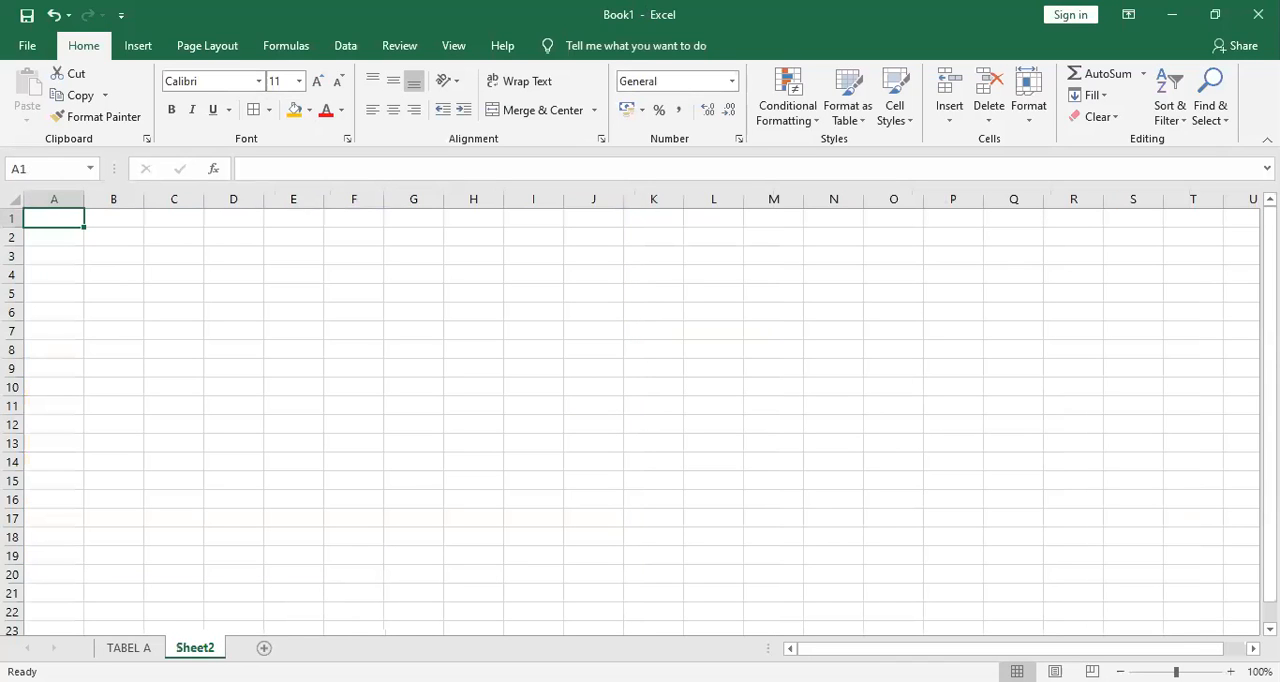
{"action": "right_click", "coordinate": [205, 648]}
{"action": "left_click", "coordinate": [269, 480]}
{"action": "type", "text": "TABEL B"}
{"action": "key", "text": "Return"}
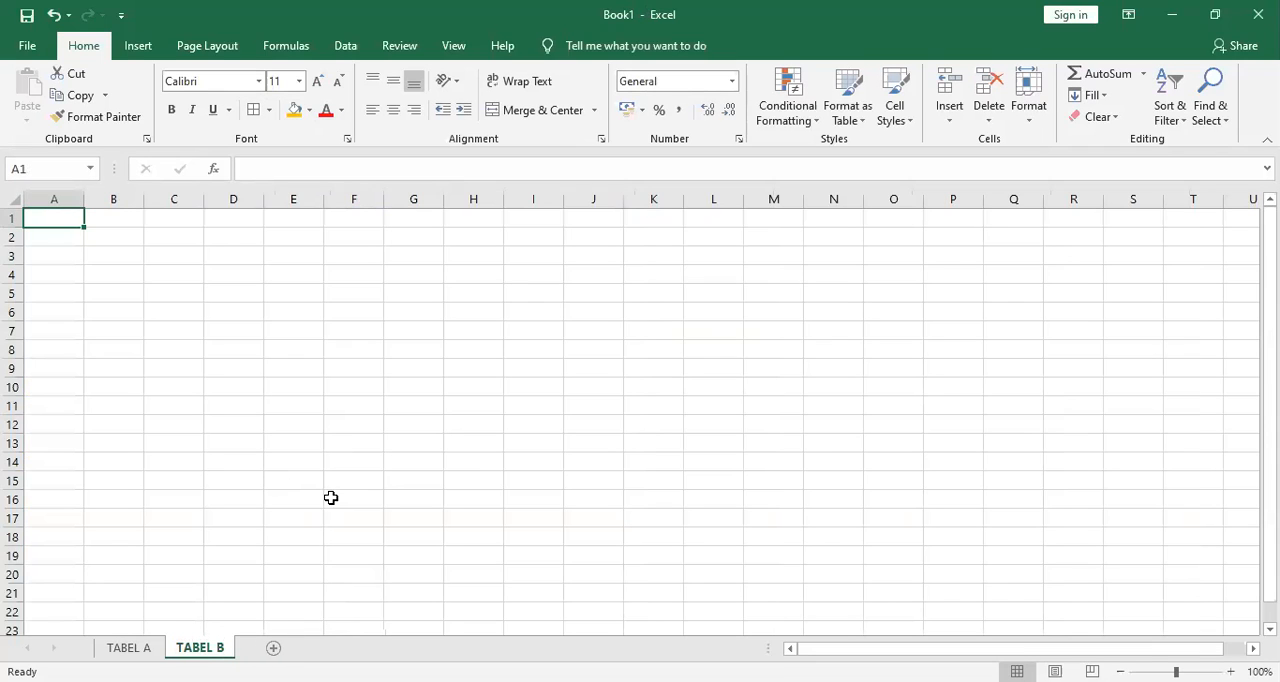
Add a new worksheet after TABEL B and name it TABEL C.
{"action": "left_click", "coordinate": [273, 648]}
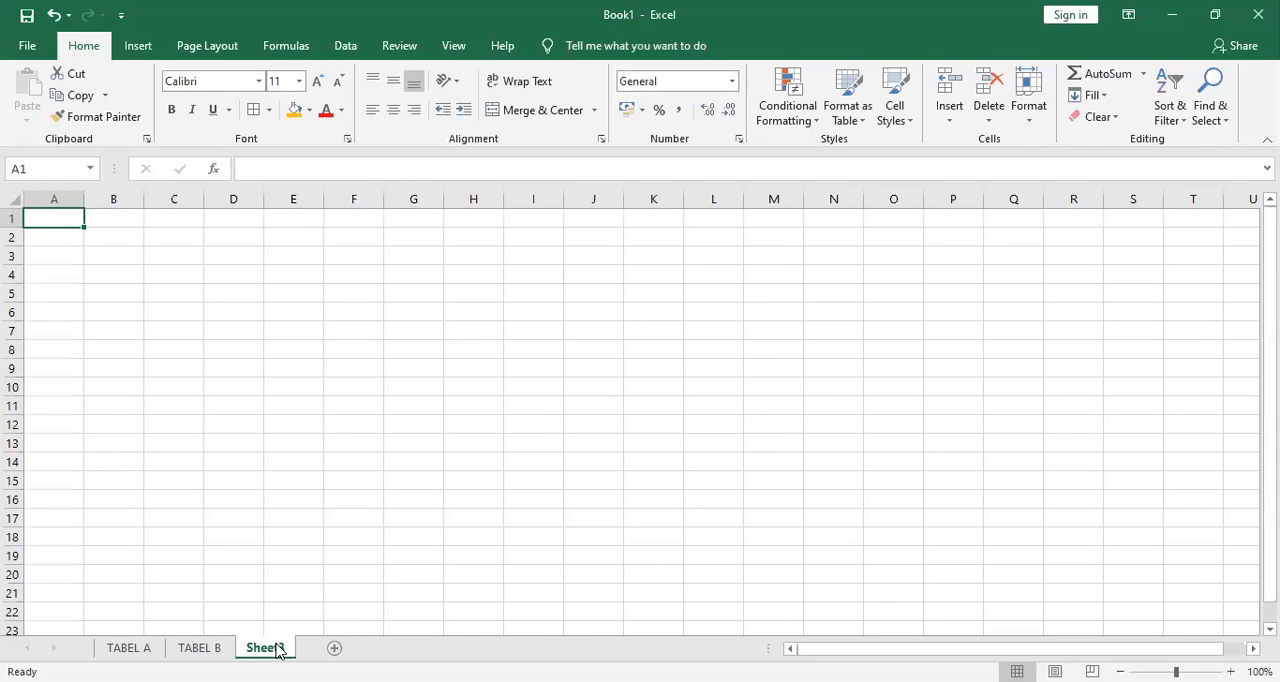
{"action": "right_click", "coordinate": [270, 648]}
{"action": "left_click", "coordinate": [329, 472]}
{"action": "type", "text": "TABEL C"}
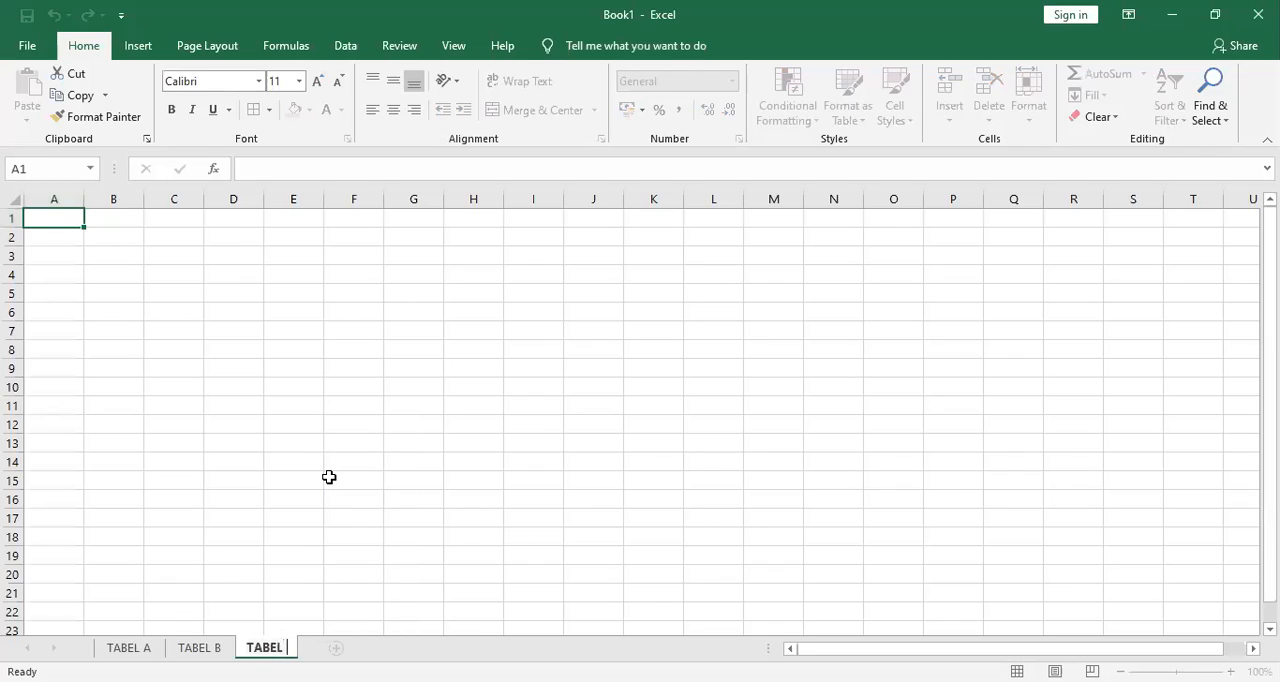
{"action": "key", "text": "Return"}
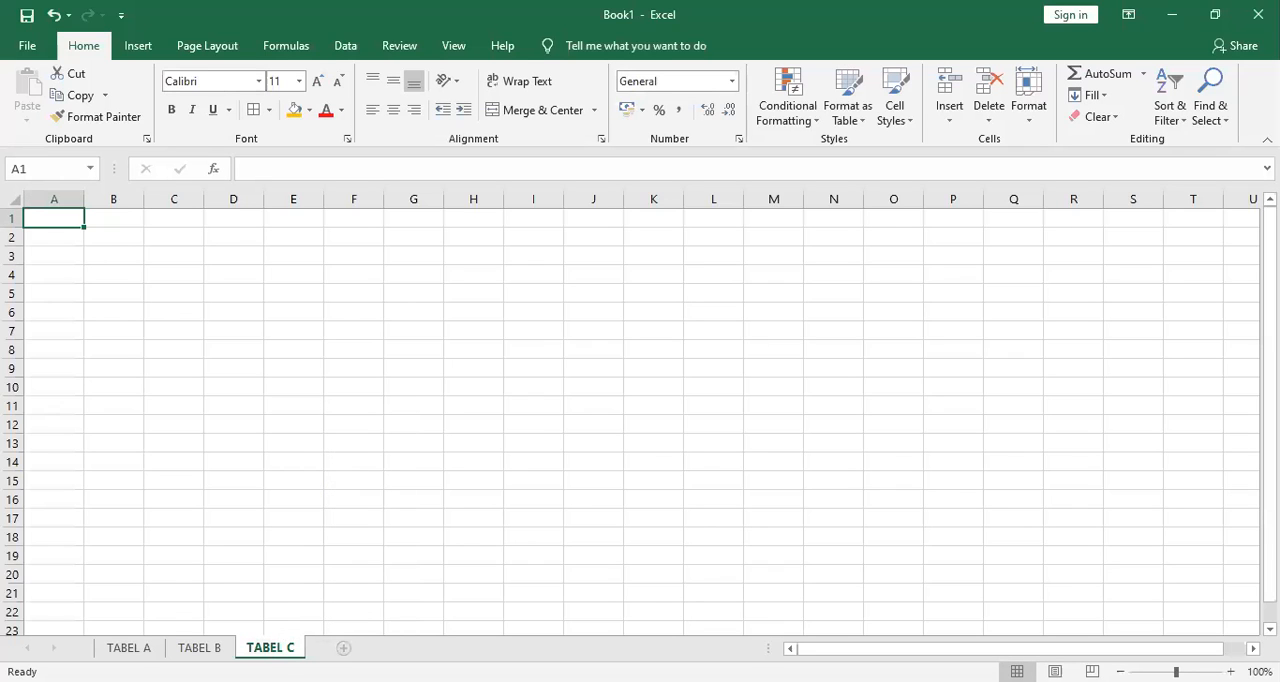
Add a new worksheet after TABEL C and name it TABEL D.
{"action": "left_click", "coordinate": [343, 648]}
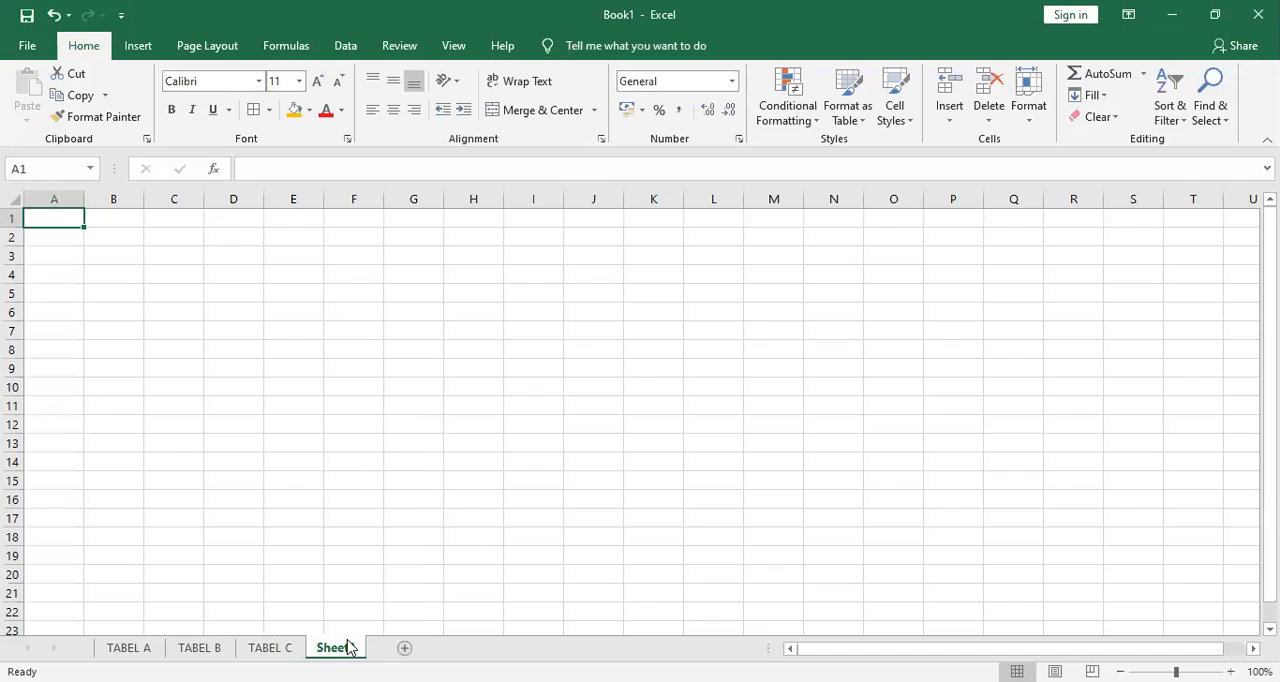
{"action": "double_click", "coordinate": [349, 648]}
{"action": "type", "text": "TABEL D"}
{"action": "key", "text": "Return"}
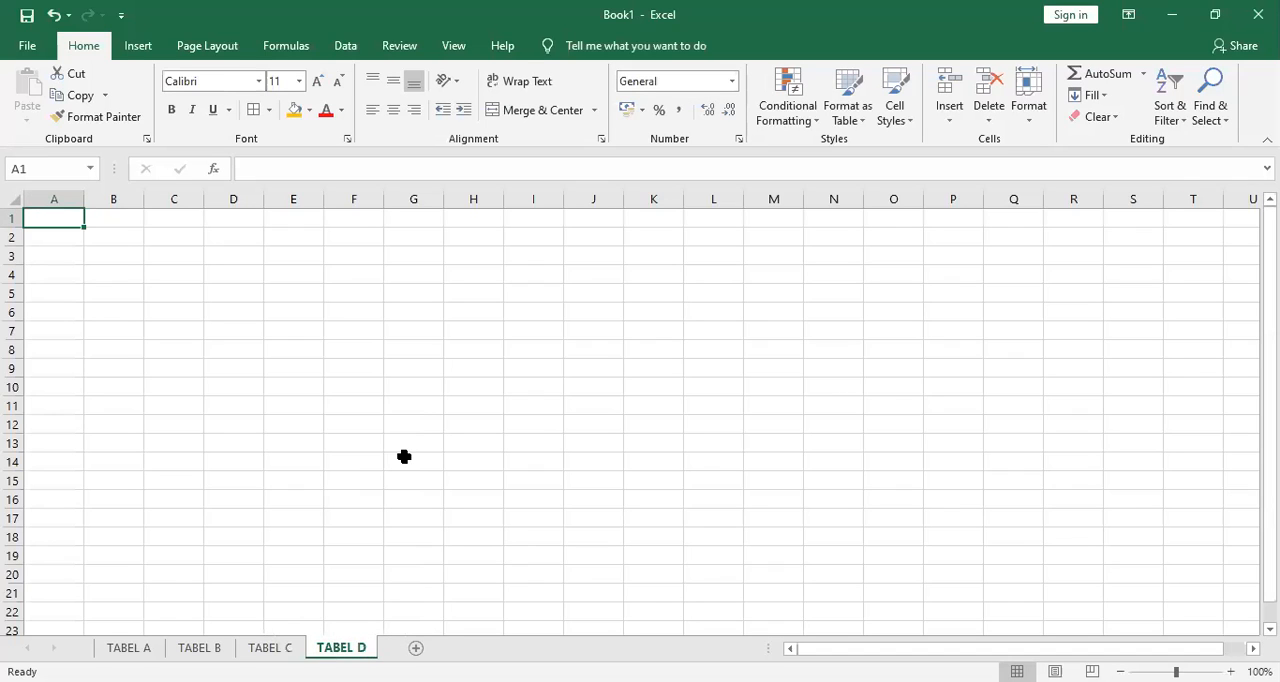
Set the sheet tab colour of TABEL D to light gold and that of TABEL C to light green.
{"action": "right_click", "coordinate": [347, 647]}
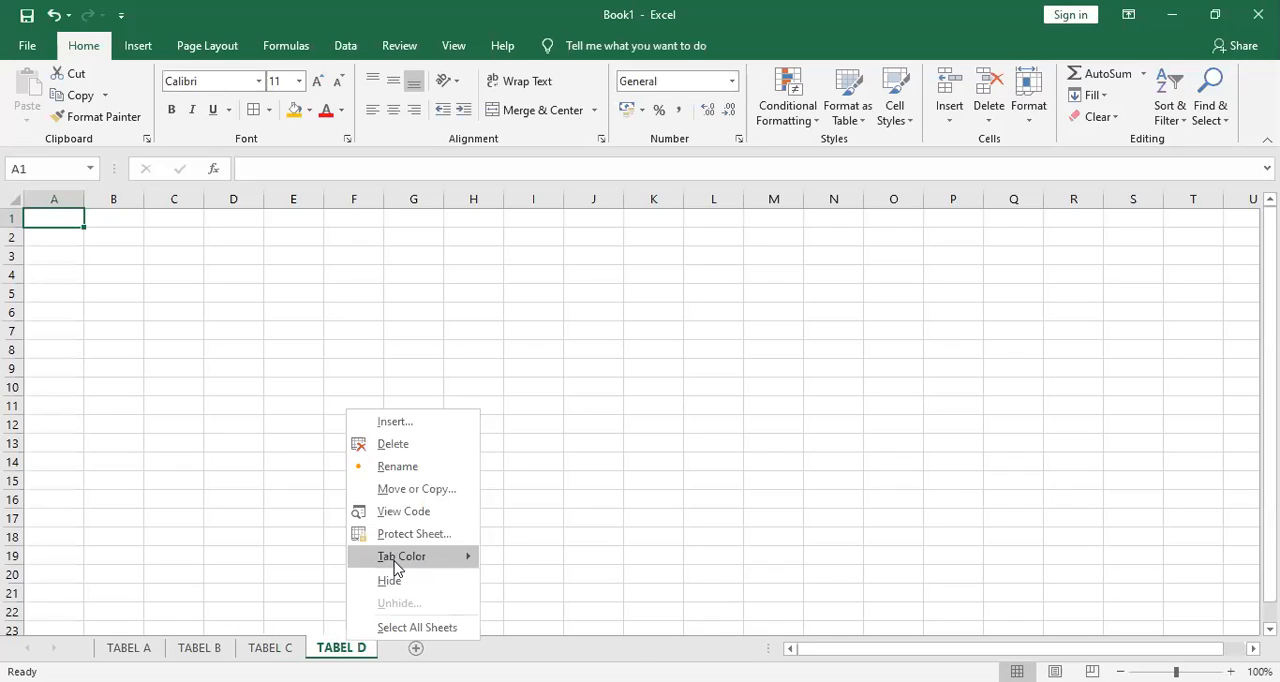
{"action": "mouse_move", "coordinate": [397, 567]}
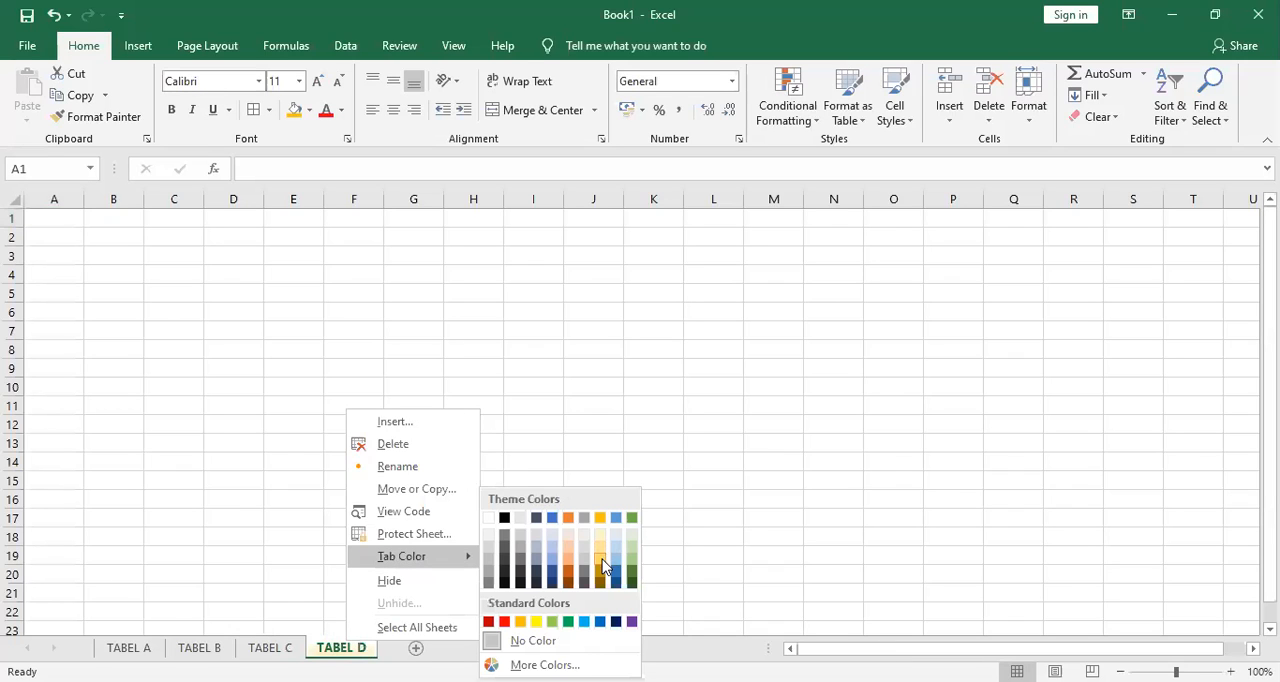
{"action": "left_click", "coordinate": [599, 558]}
{"action": "right_click", "coordinate": [283, 647]}
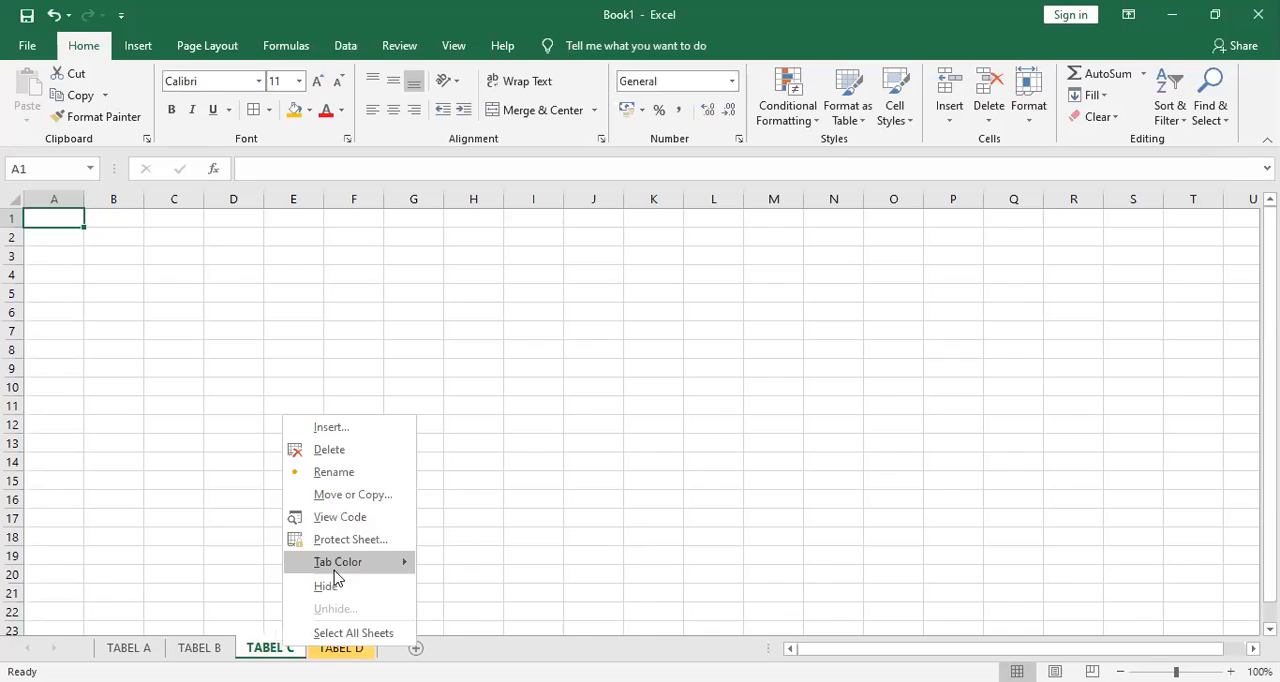
{"action": "mouse_move", "coordinate": [337, 566]}
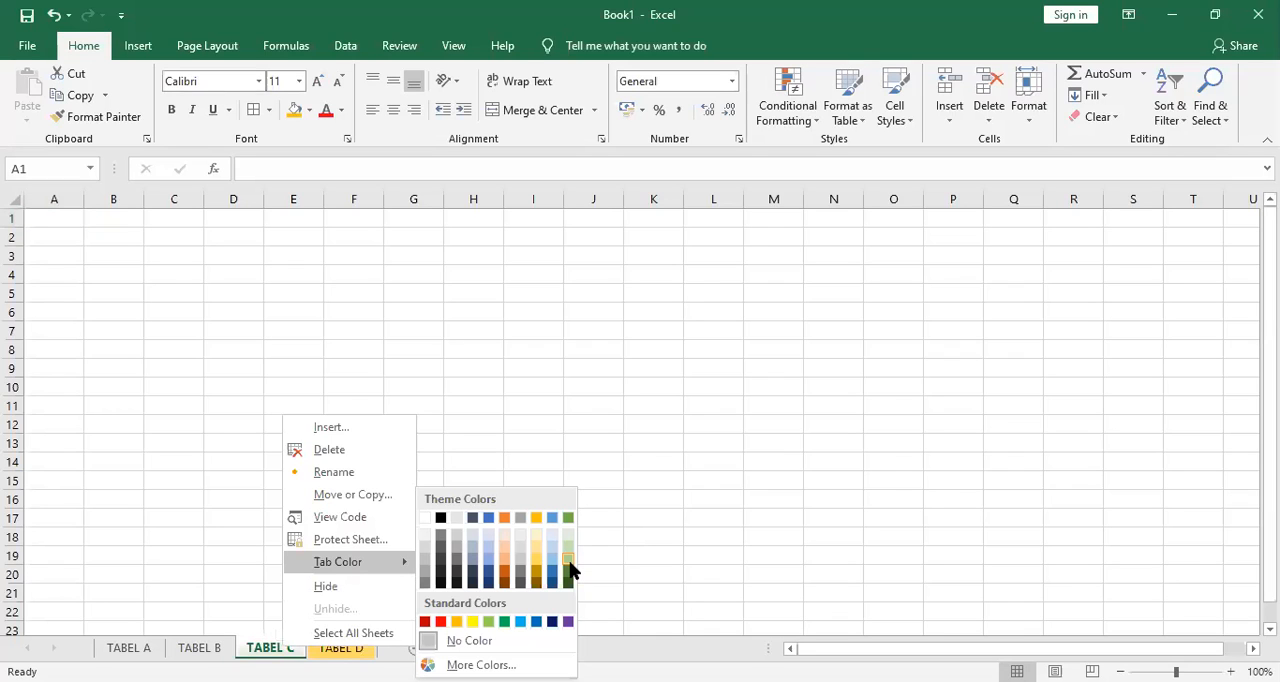
{"action": "left_click", "coordinate": [568, 562]}
Set the sheet tab colour of TABEL B to light blue and that of TABEL A to light orange.
{"action": "right_click", "coordinate": [213, 647]}
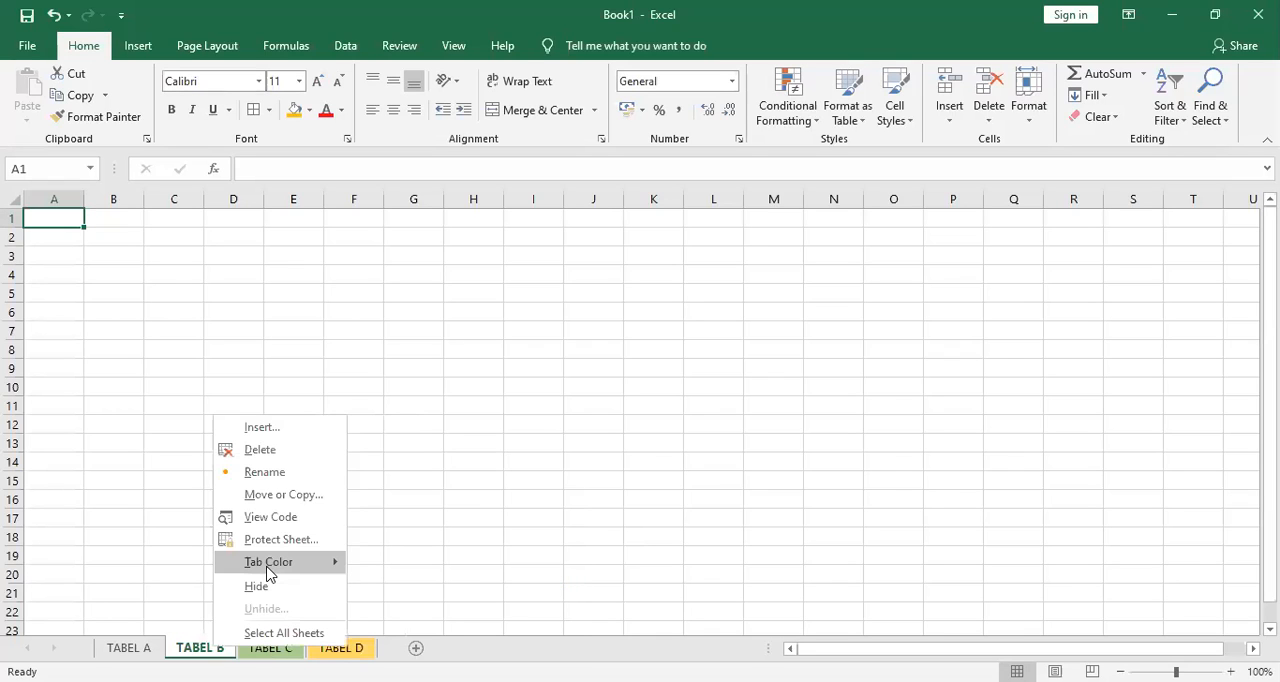
{"action": "mouse_move", "coordinate": [268, 572]}
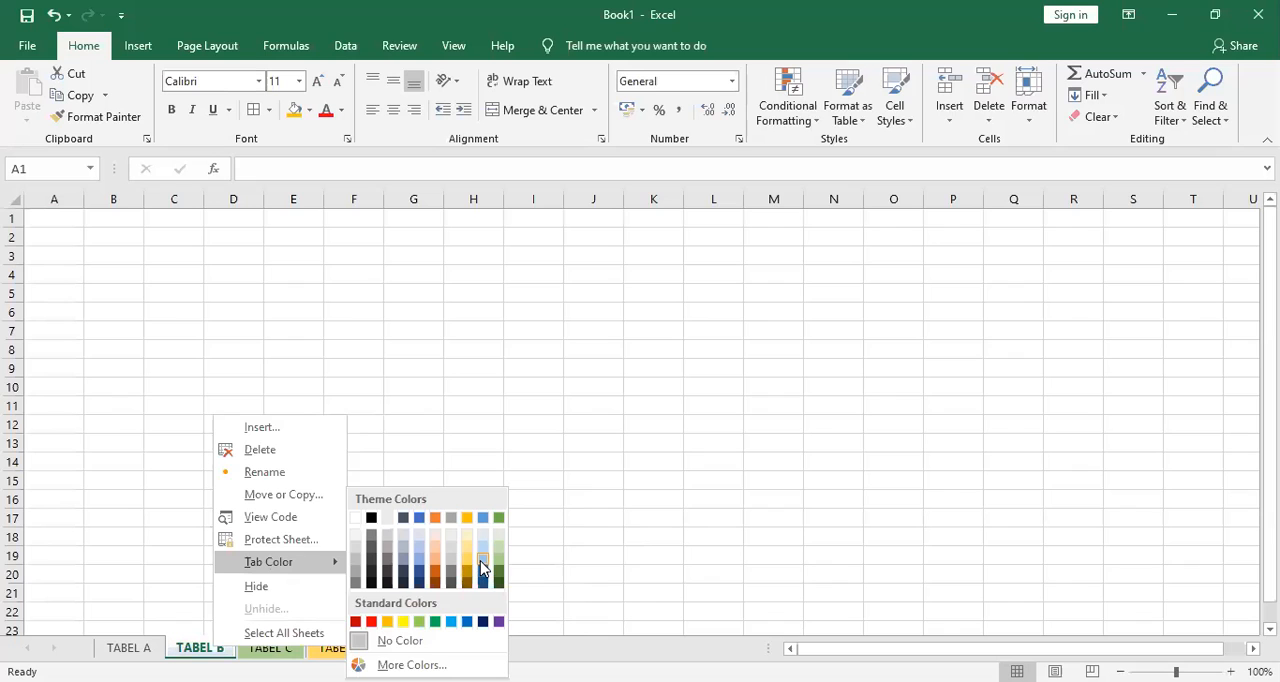
{"action": "left_click", "coordinate": [481, 567]}
{"action": "key", "text": "ctrl+Page_Up"}
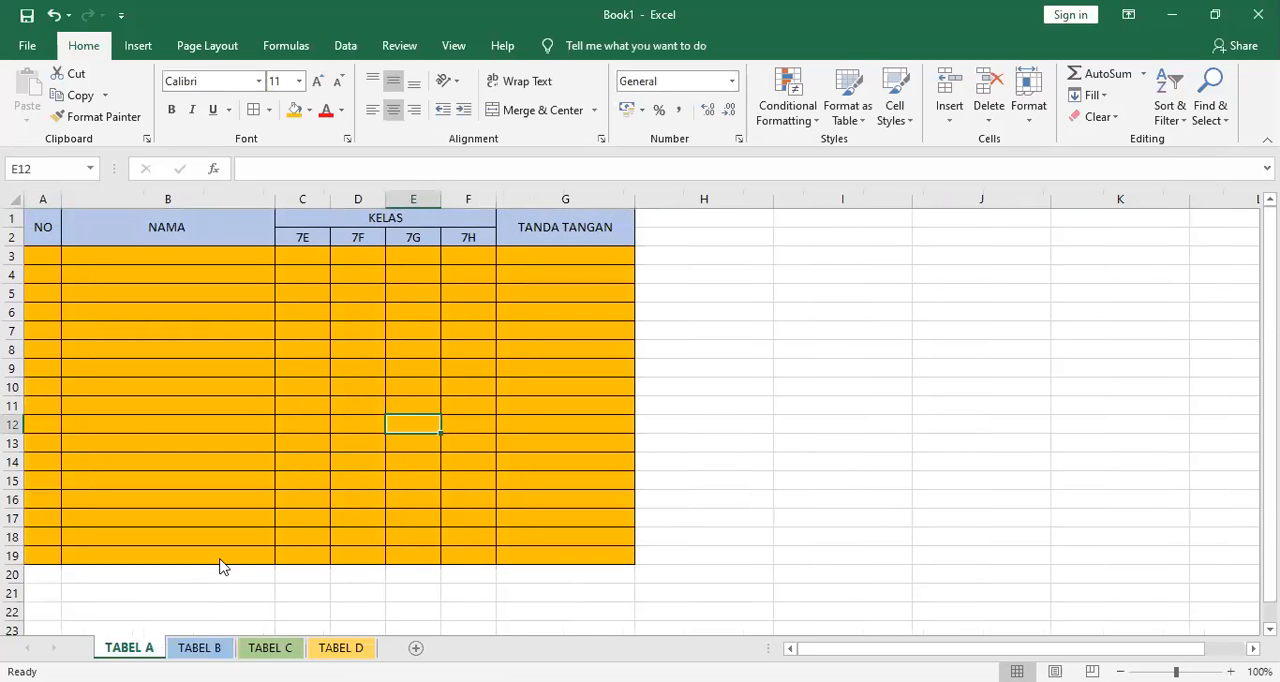
{"action": "right_click", "coordinate": [141, 648]}
{"action": "mouse_move", "coordinate": [222, 568]}
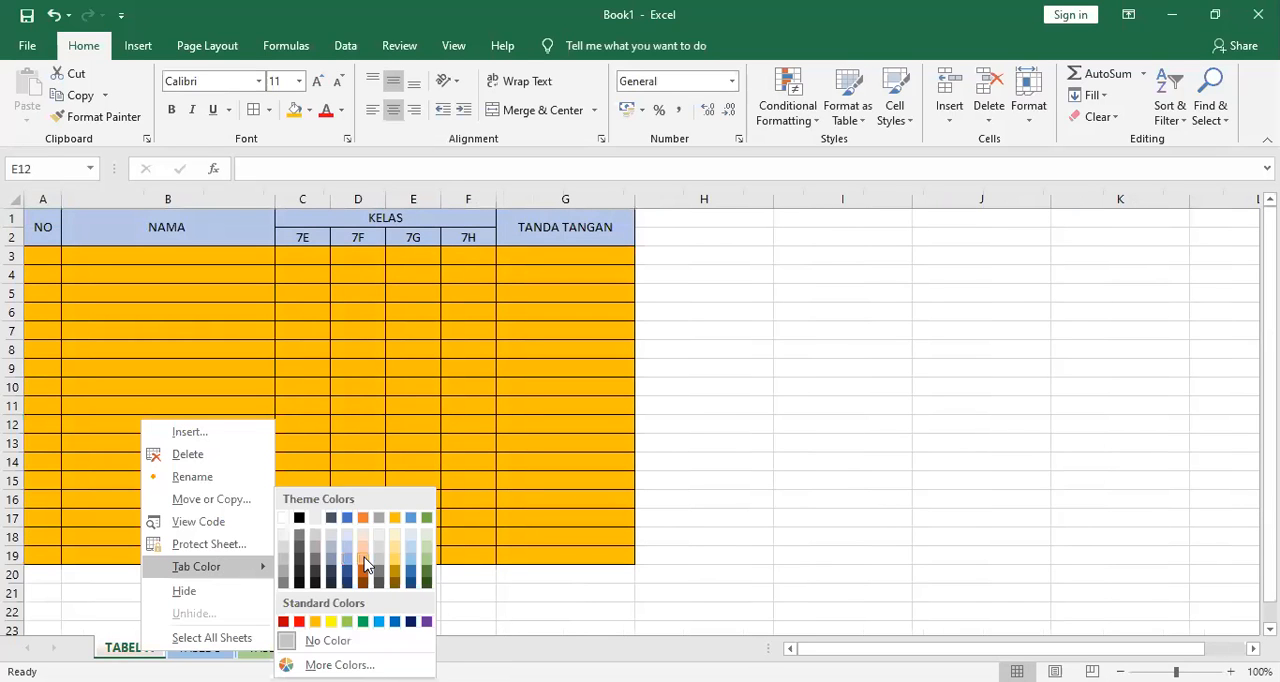
{"action": "left_click", "coordinate": [365, 565]}
Look through the TABEL A, TABEL B, TABEL C and TABEL D sheets to check their contents and tab colours.
{"action": "left_click", "coordinate": [197, 648]}
{"action": "key", "text": "ctrl+Page_Up"}
{"action": "left_click", "coordinate": [640, 313]}
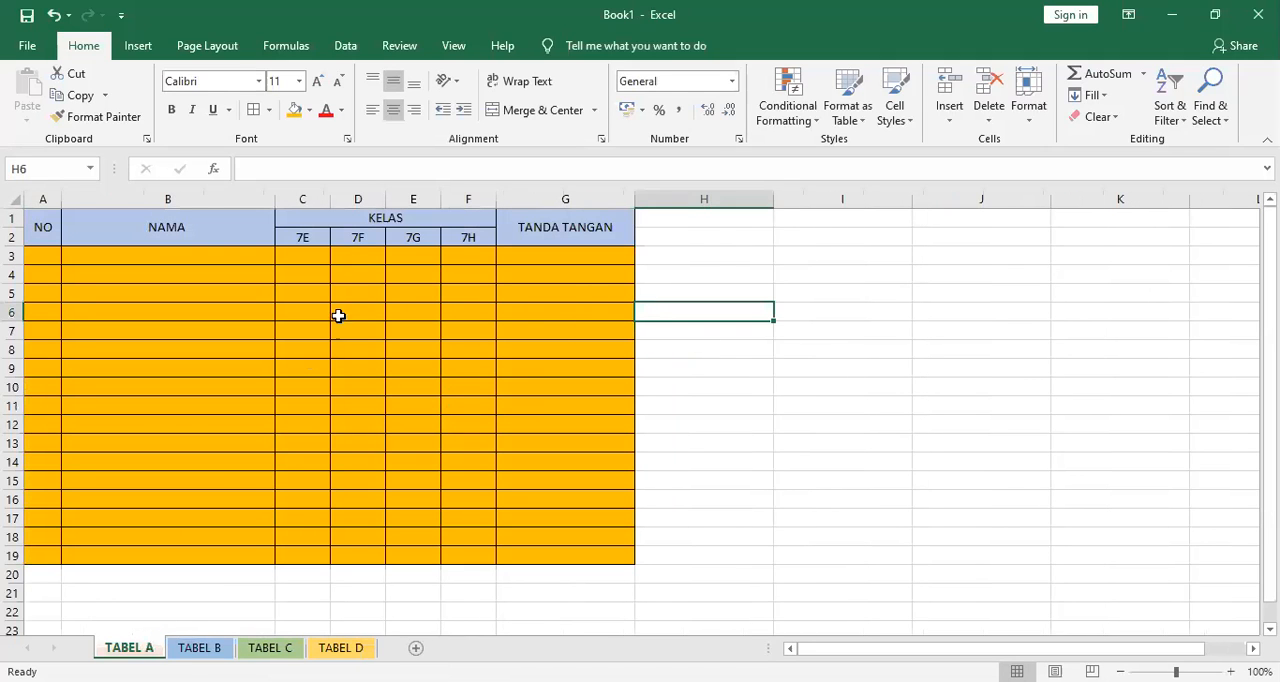
{"action": "left_click", "coordinate": [270, 647]}
{"action": "left_click", "coordinate": [199, 648]}
{"action": "left_click", "coordinate": [129, 648]}
{"action": "left_click", "coordinate": [199, 648]}
{"action": "left_click", "coordinate": [270, 648]}
{"action": "left_click", "coordinate": [341, 648]}
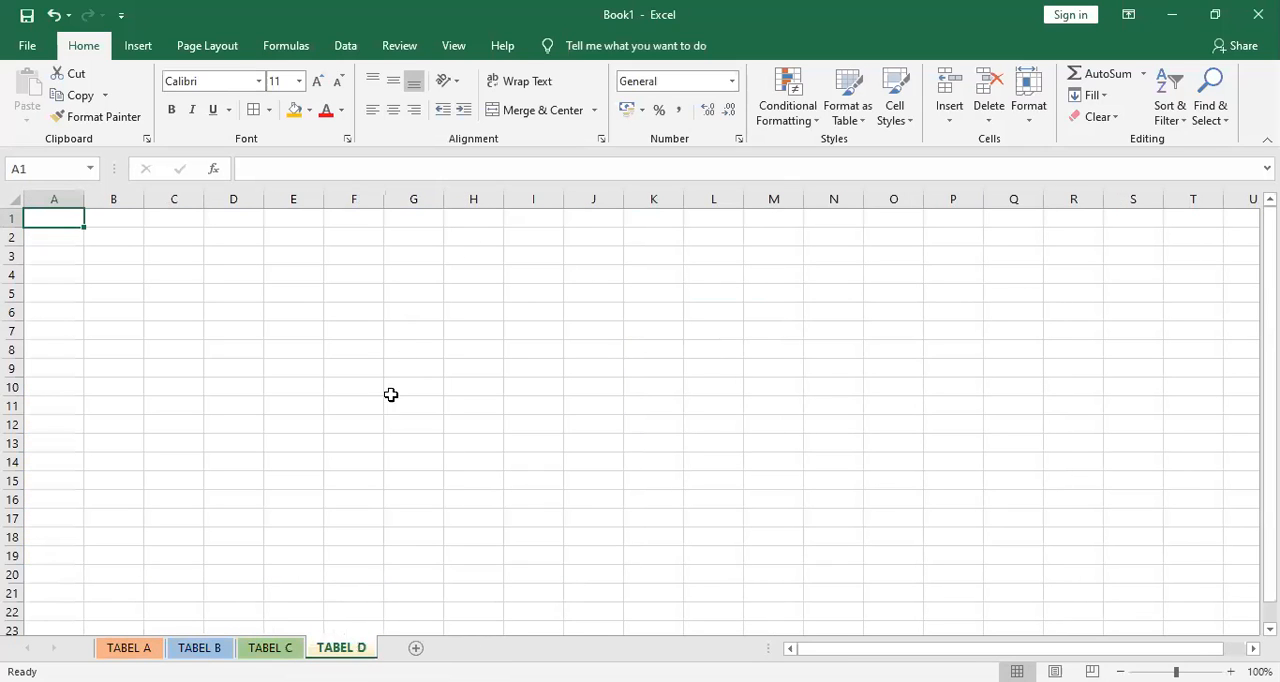
{"action": "left_click", "coordinate": [270, 648]}
{"action": "left_click", "coordinate": [129, 648]}
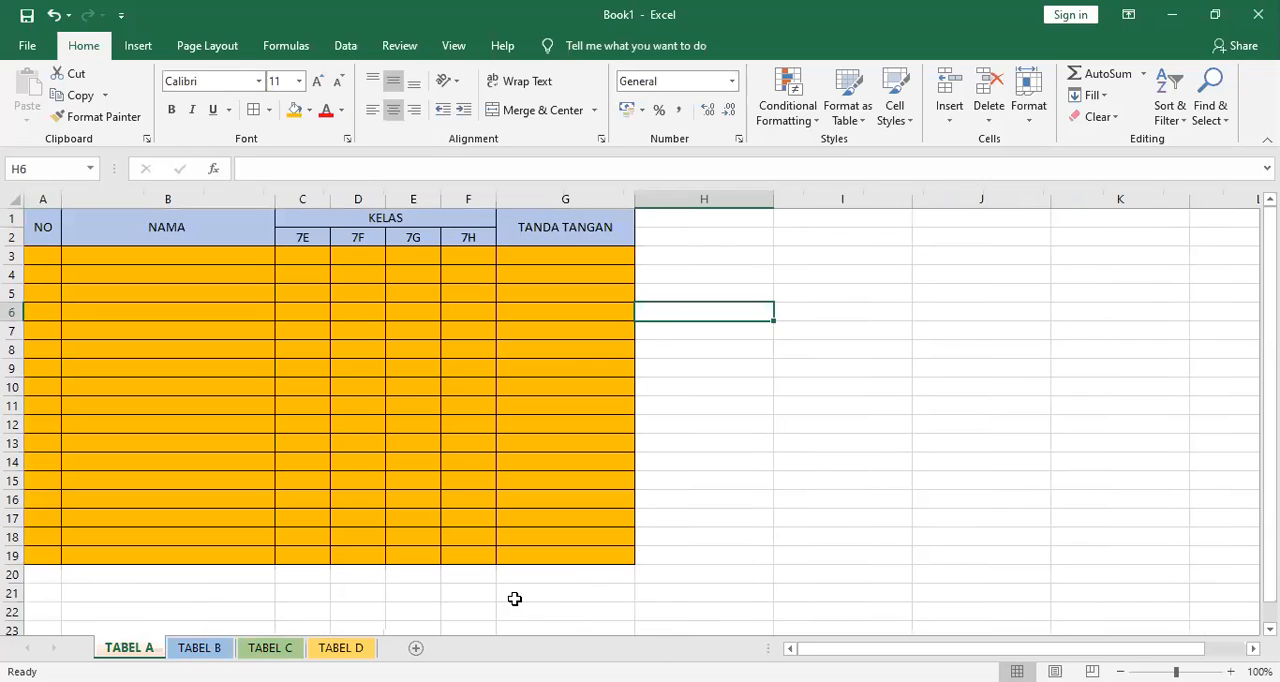
{"action": "key", "text": "alt+Tab"}
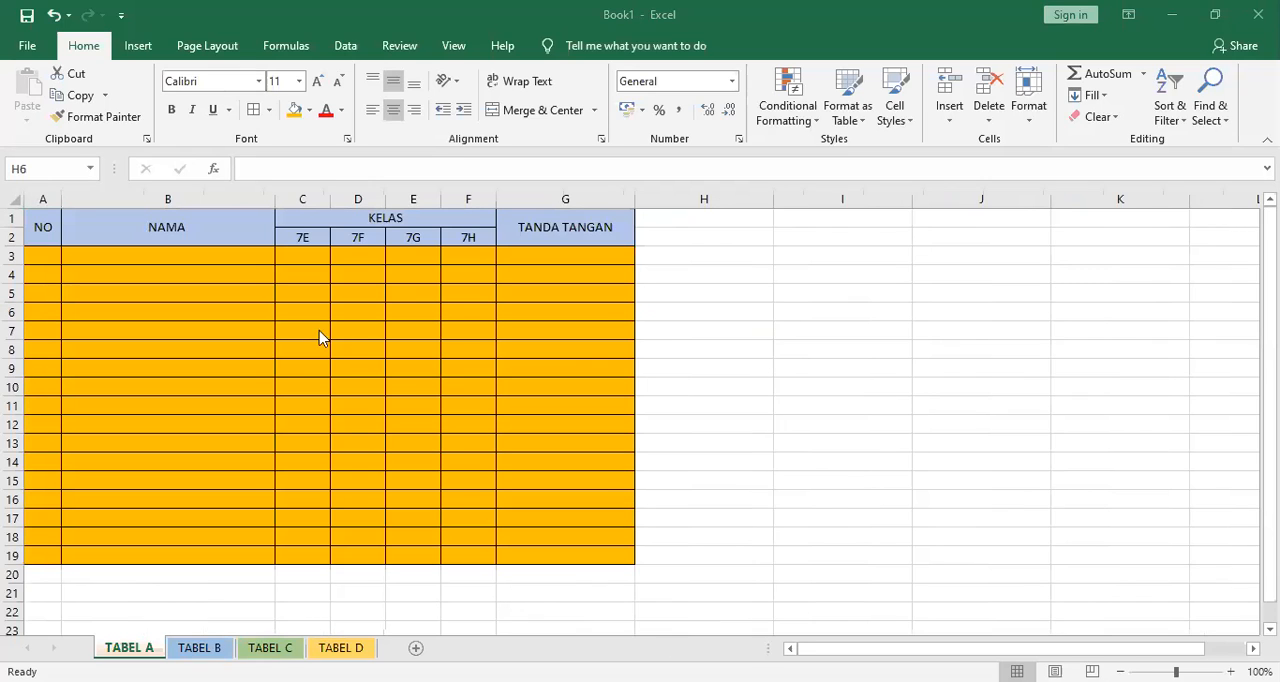
{"action": "key", "text": "alt+Tab"}
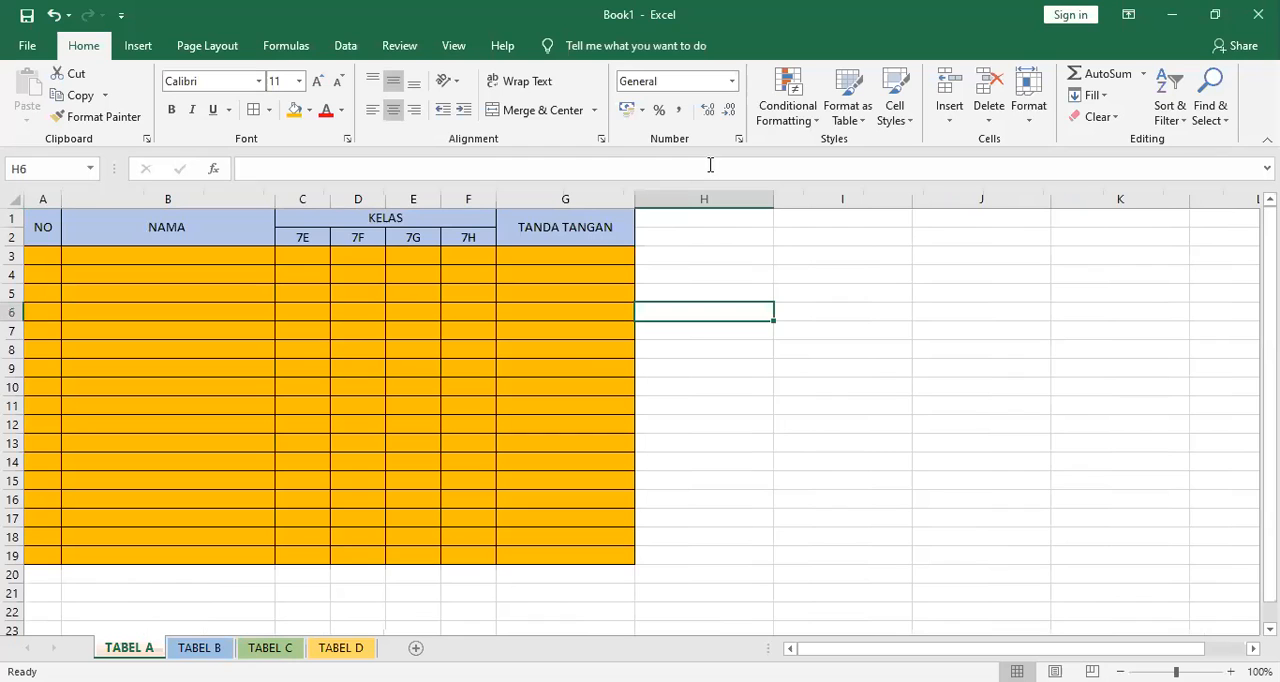
{"action": "key", "text": "alt+Tab"}
{"action": "key", "text": "alt+Tab"}
Open the TABEL B worksheet.
{"action": "left_click", "coordinate": [199, 648]}
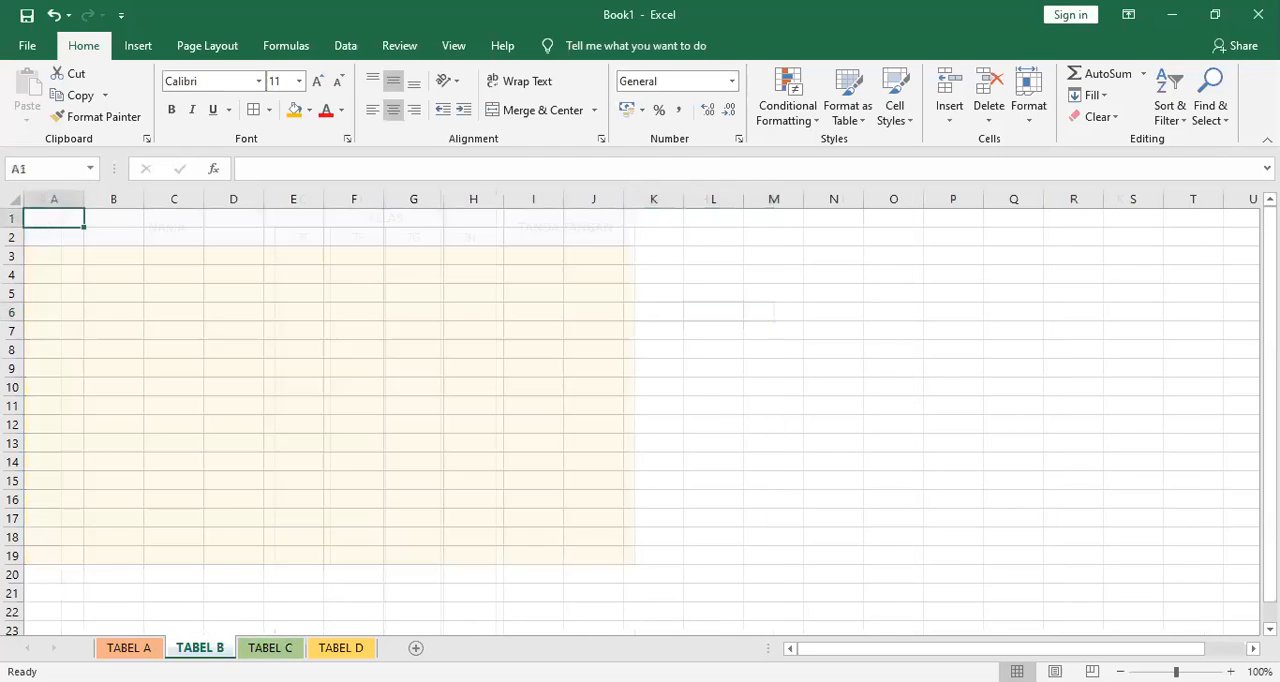
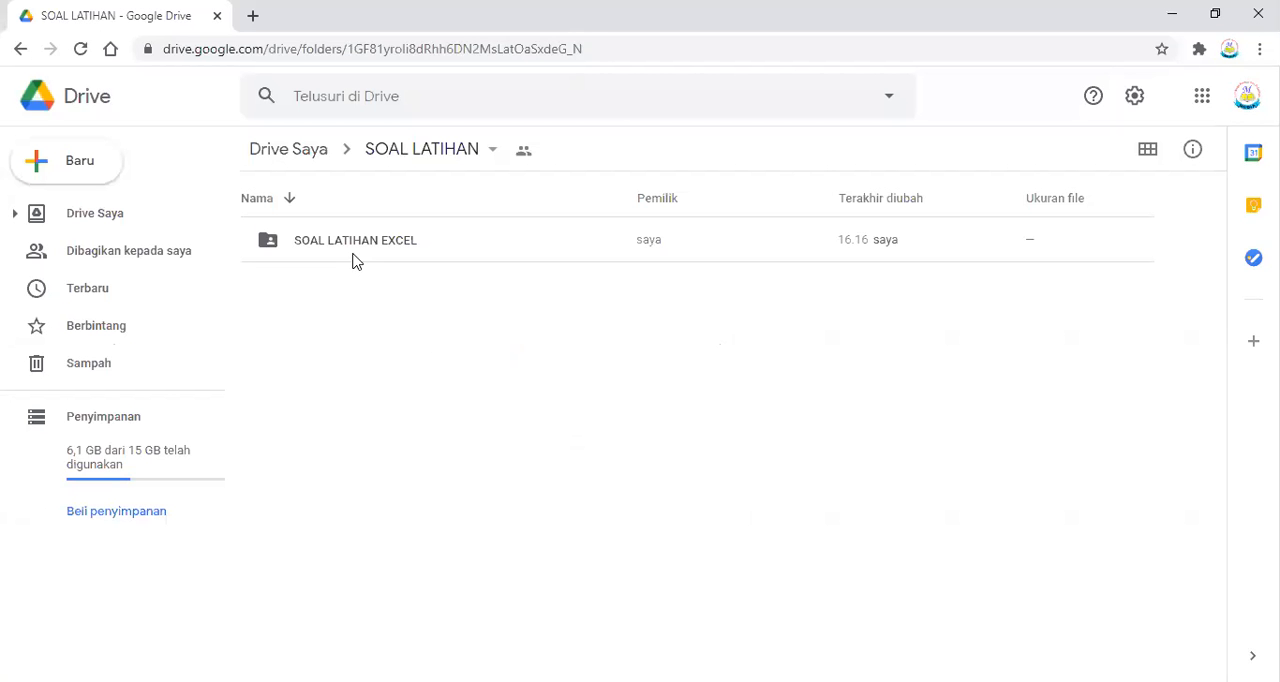
Switch to Google Drive in the browser and open the SOAL LATIHAN EXCEL folder to find the exercise files.
{"action": "left_click", "coordinate": [349, 243]}
{"action": "double_click", "coordinate": [348, 240]}
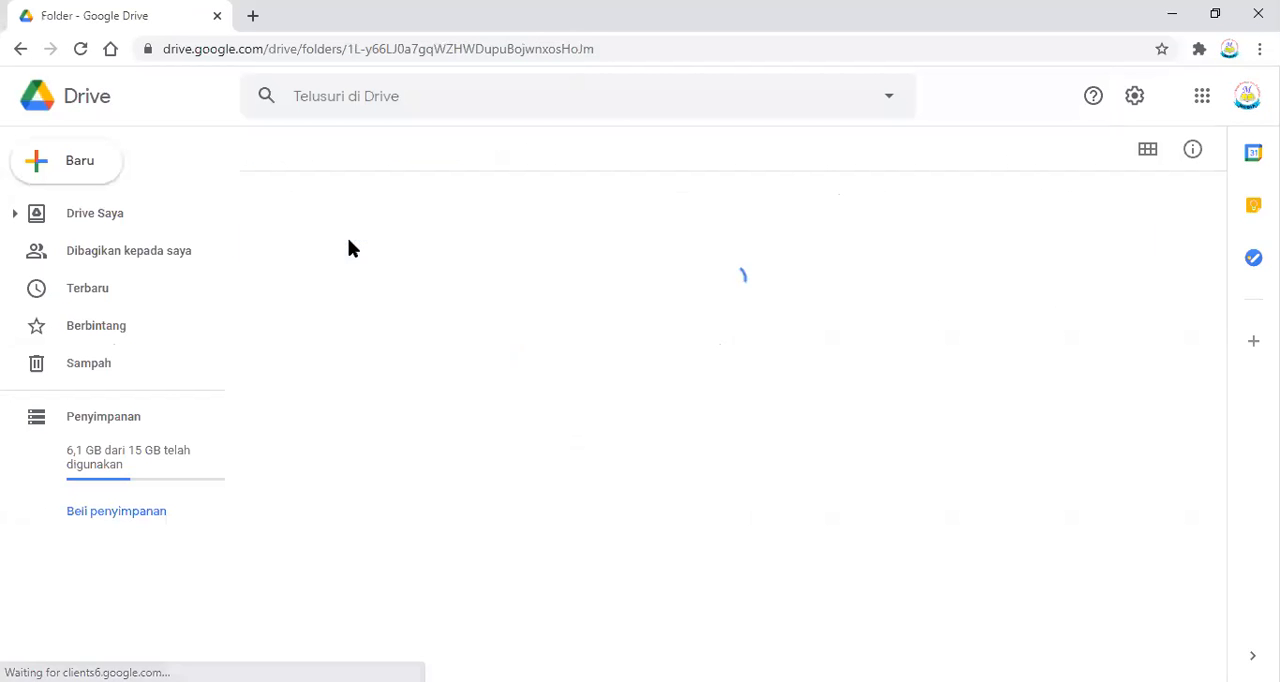
{"action": "scroll", "coordinate": [490, 314], "scroll_direction": "down", "scroll_amount": 3}
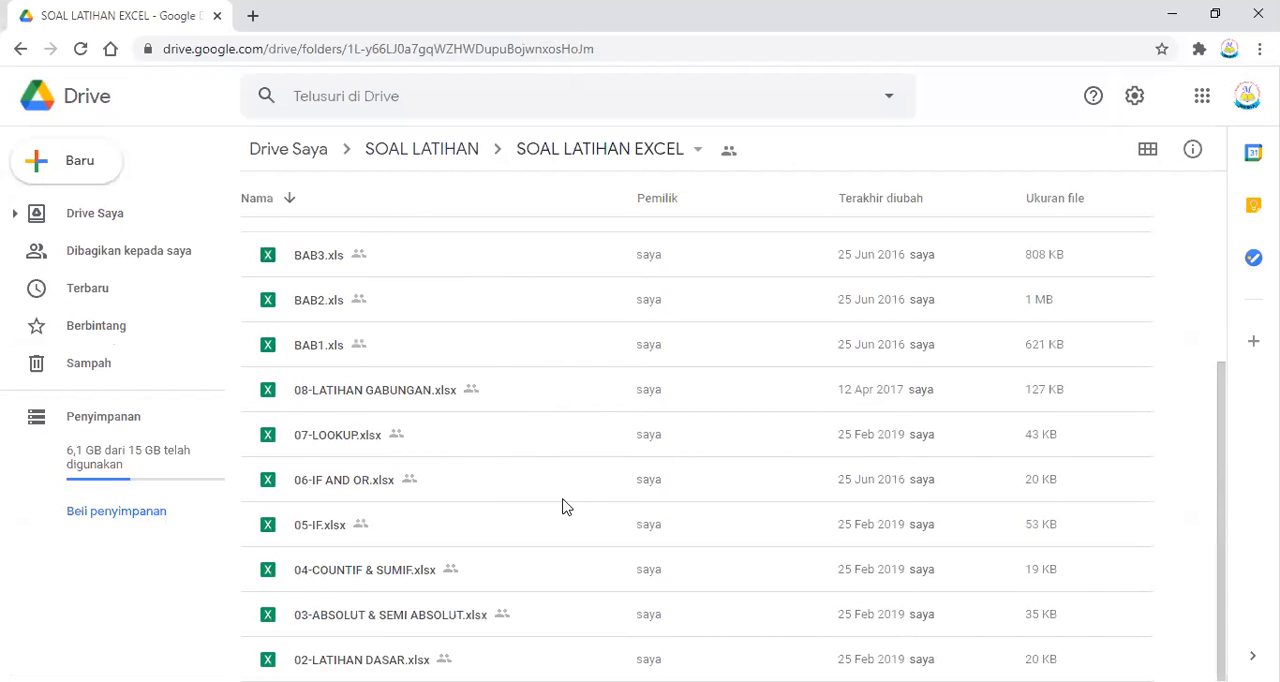
{"action": "key", "text": "alt+Tab"}
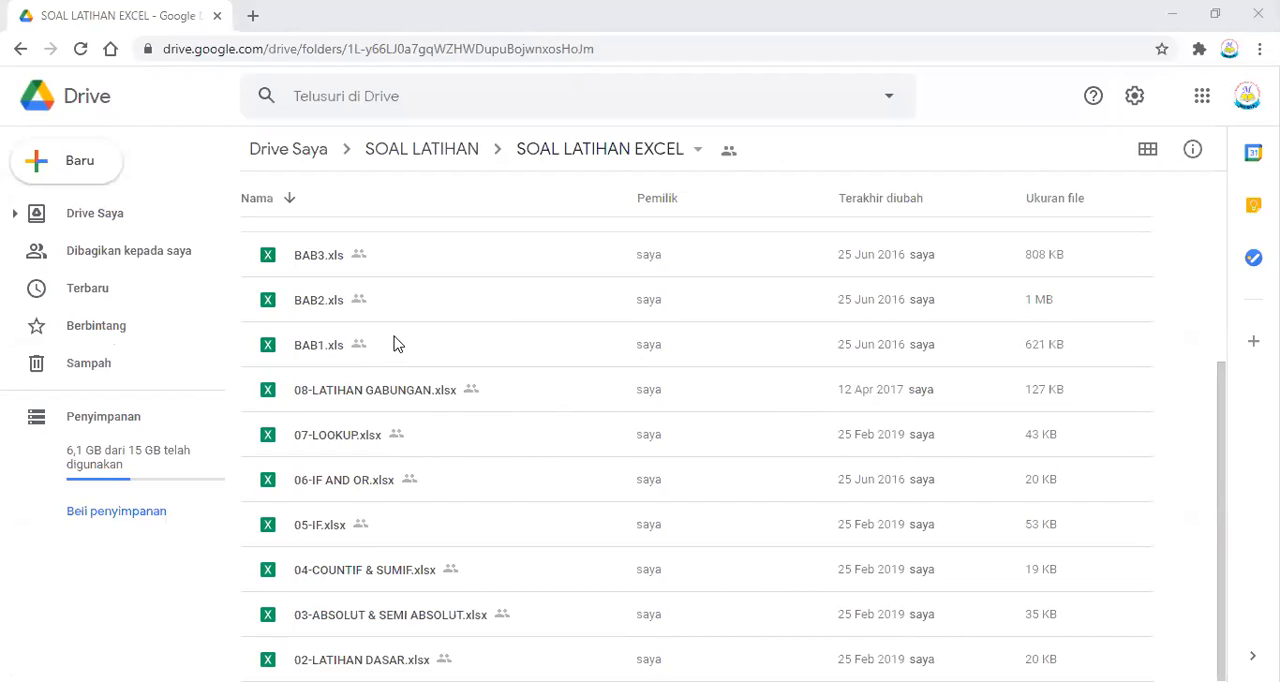
Download 02-LATIHAN DASAR.xlsx from the Drive folder and save it to the KURSUS (Z:) drive.
{"action": "left_click", "coordinate": [428, 387]}
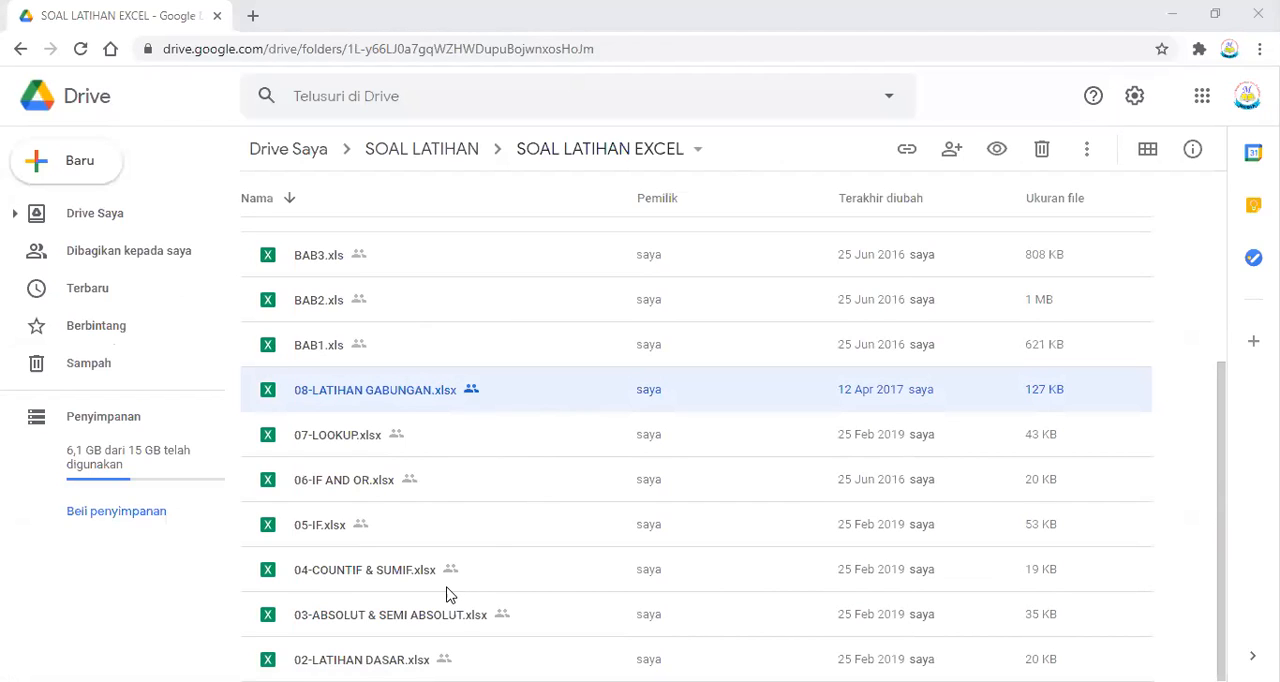
{"action": "left_click", "coordinate": [364, 660]}
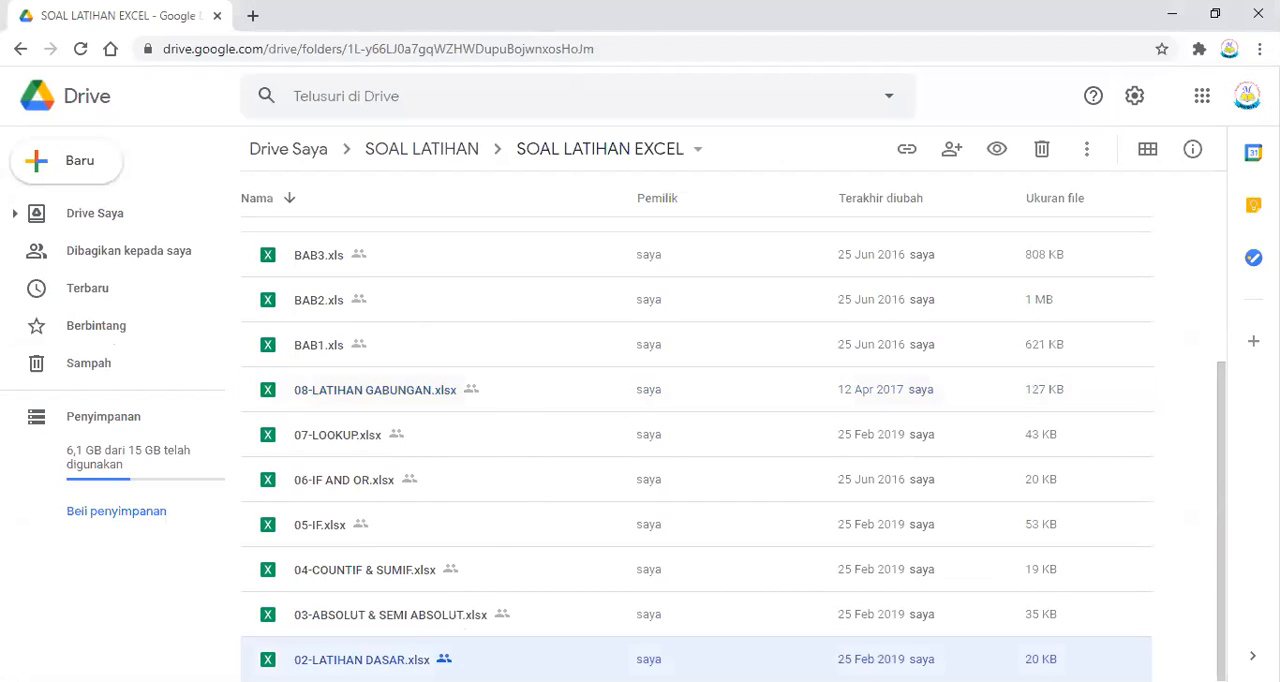
{"action": "right_click", "coordinate": [392, 660]}
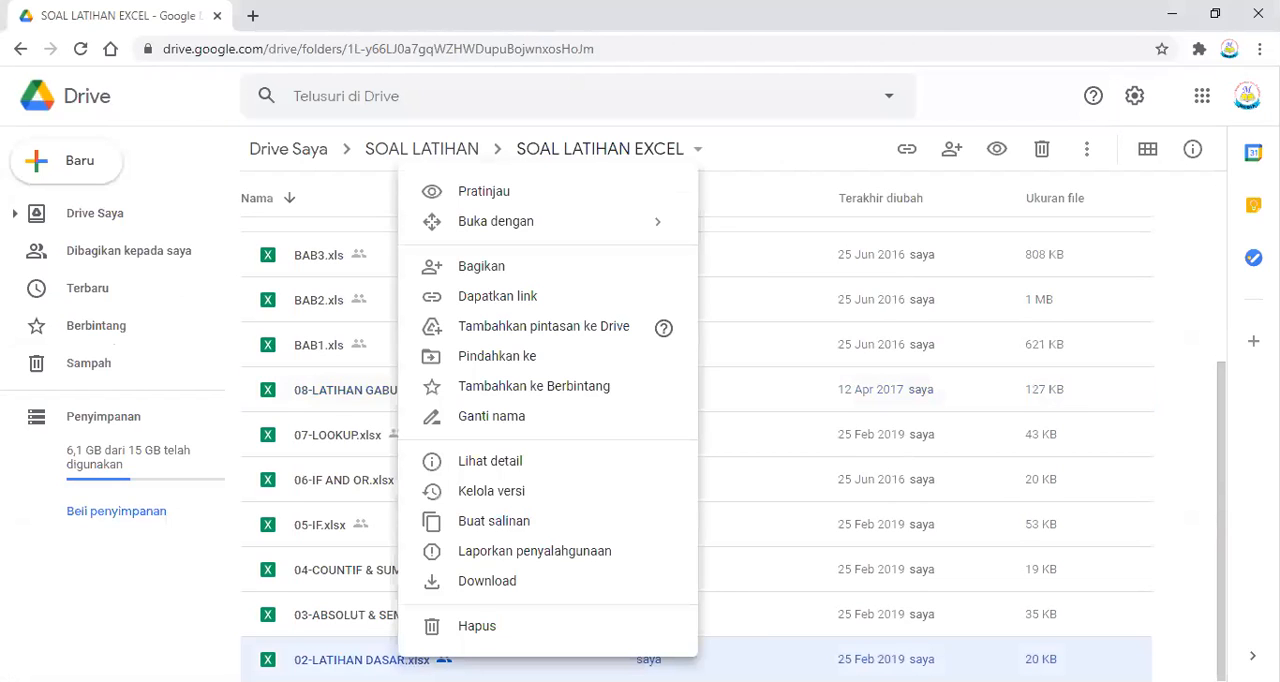
{"action": "left_click", "coordinate": [478, 590]}
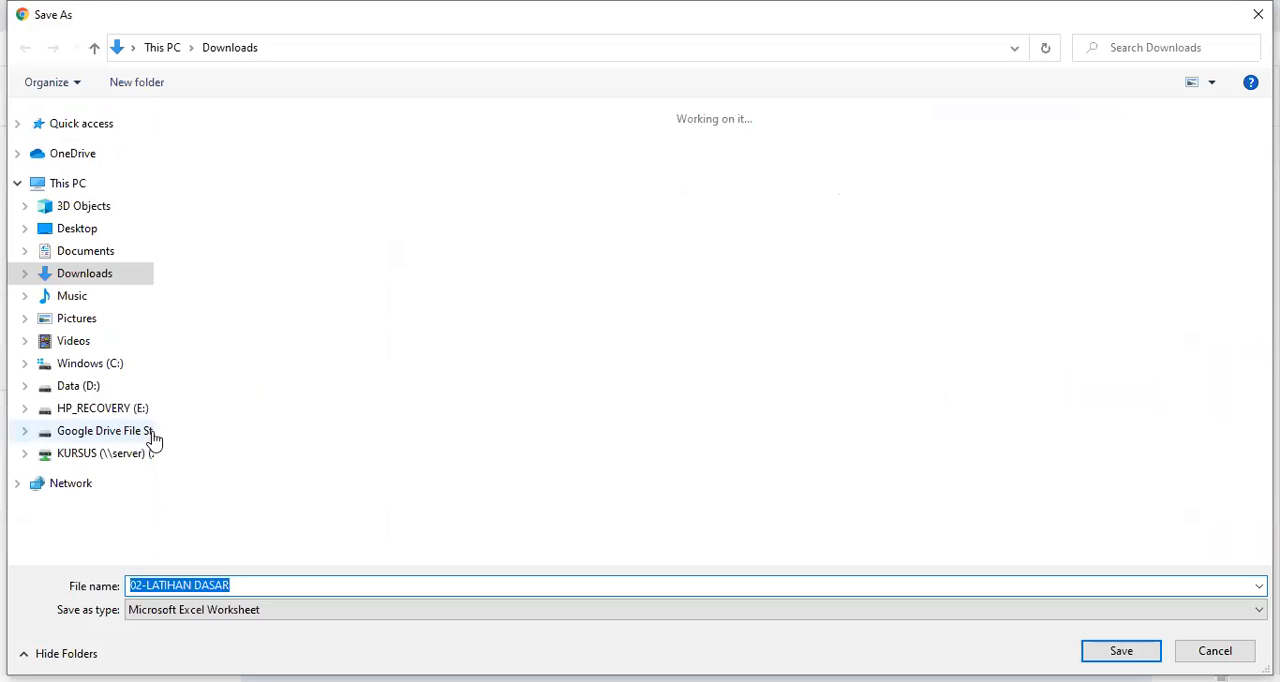
{"action": "left_click", "coordinate": [122, 460]}
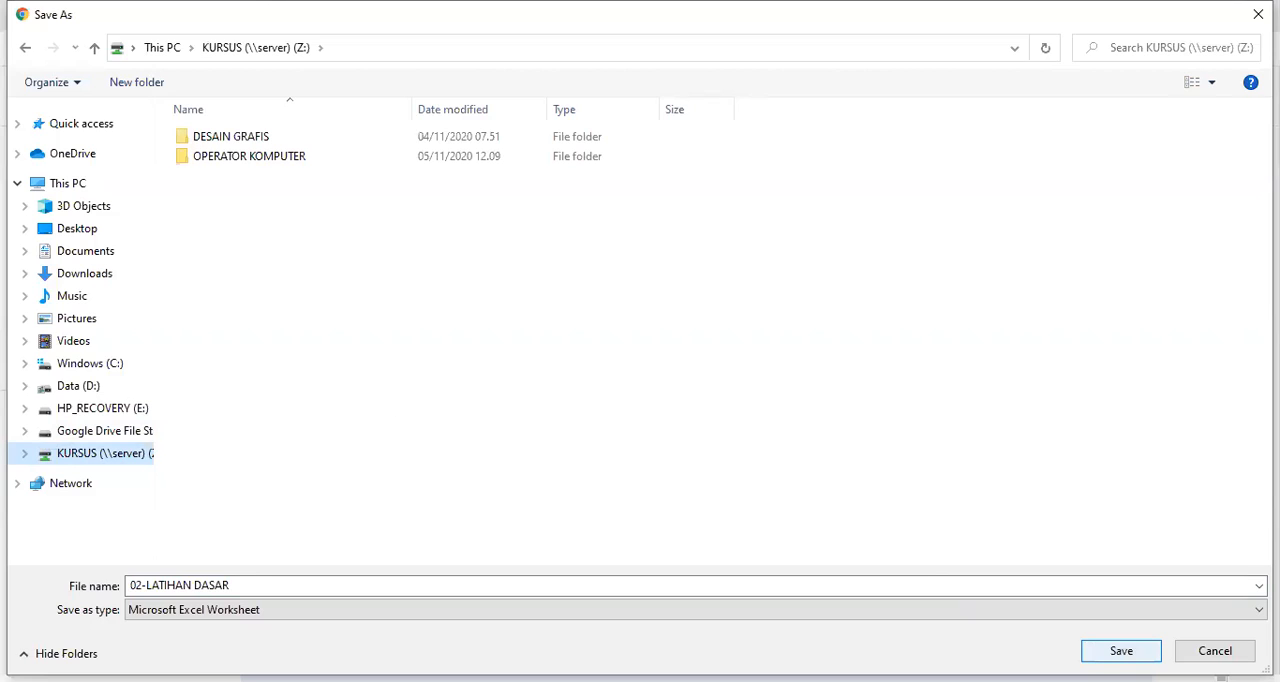
{"action": "left_click", "coordinate": [1121, 651]}
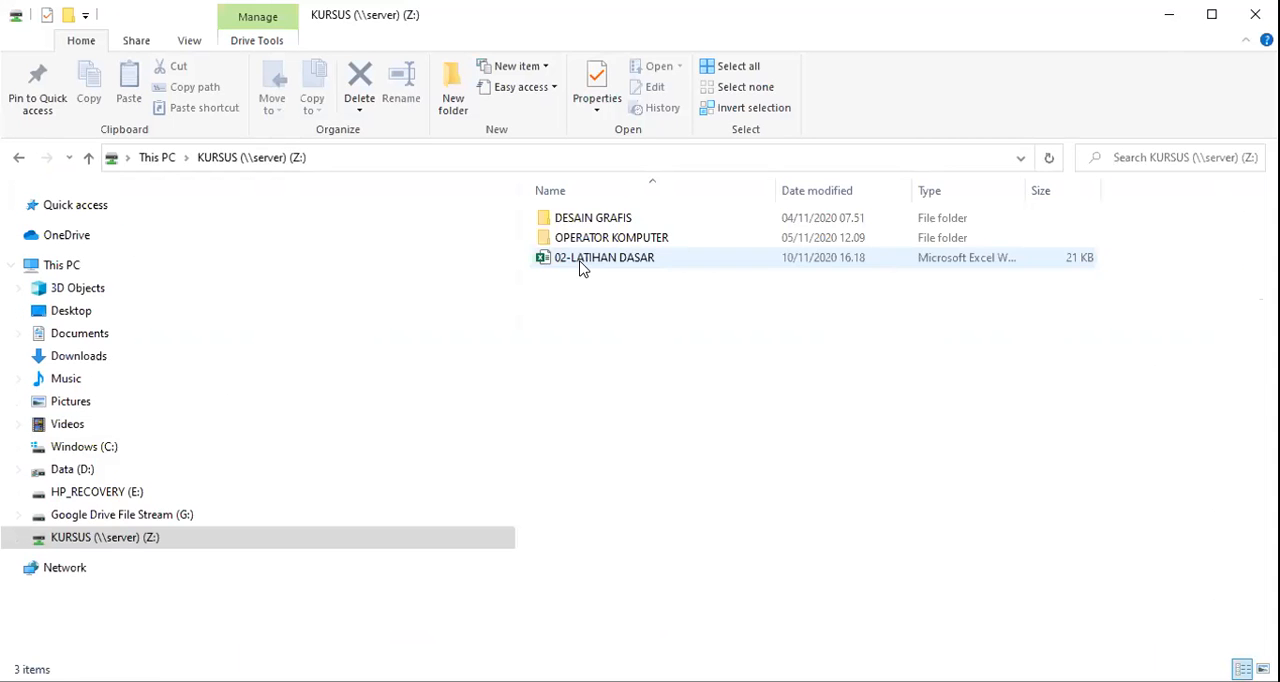
Open the downloaded 02-LATIHAN DASAR workbook in Excel and examine the book sales table and its rules on LATIHAN 1.
{"action": "double_click", "coordinate": [583, 265]}
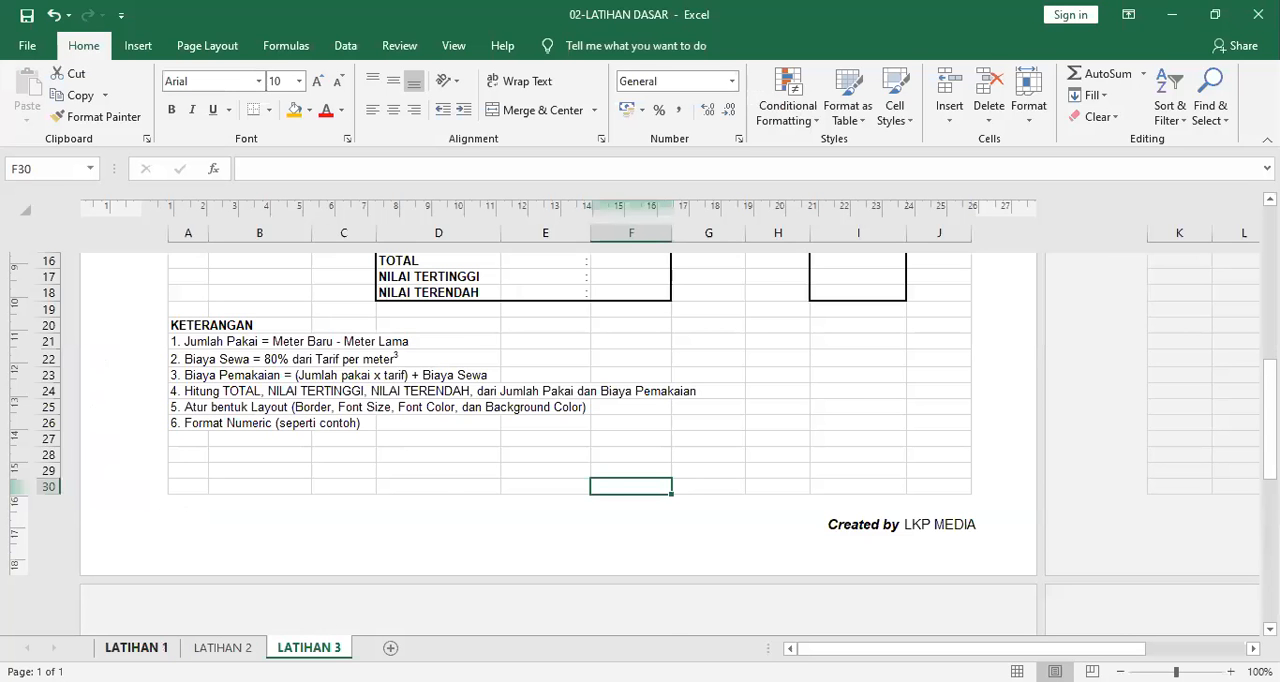
{"action": "left_click", "coordinate": [134, 648]}
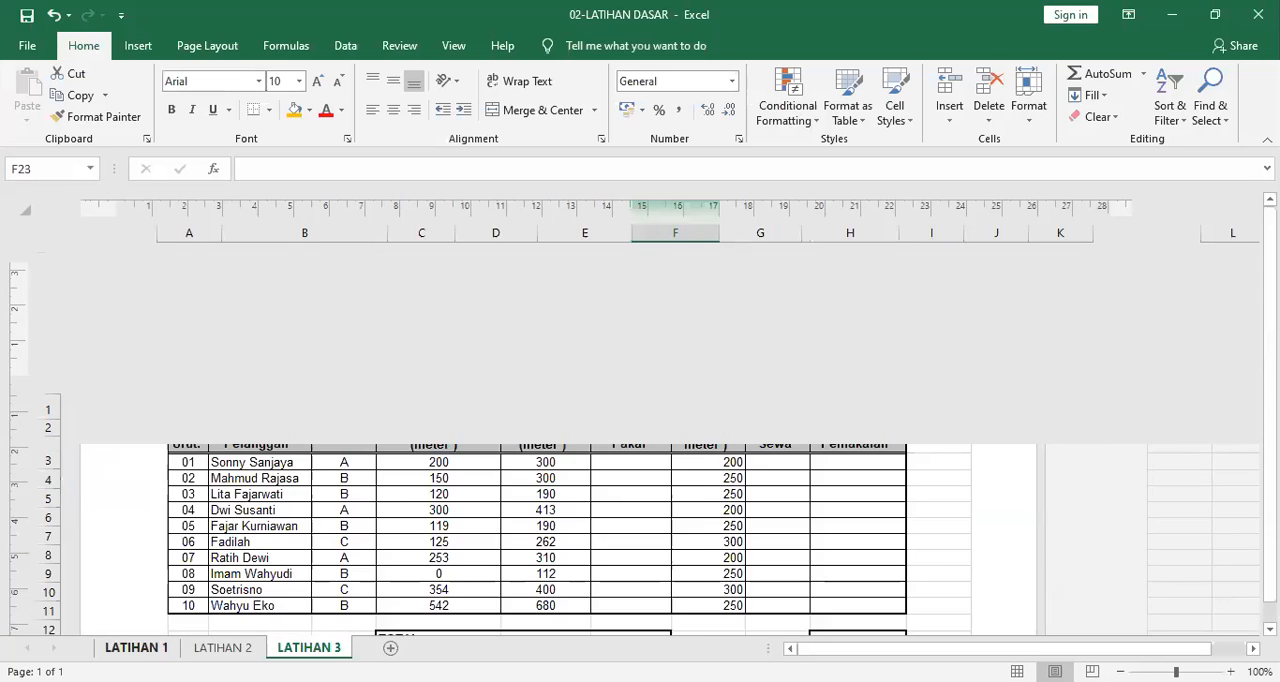
{"action": "scroll", "coordinate": [690, 445], "scroll_direction": "down", "scroll_amount": 5}
{"action": "scroll", "coordinate": [695, 452], "scroll_direction": "up", "scroll_amount": 5}
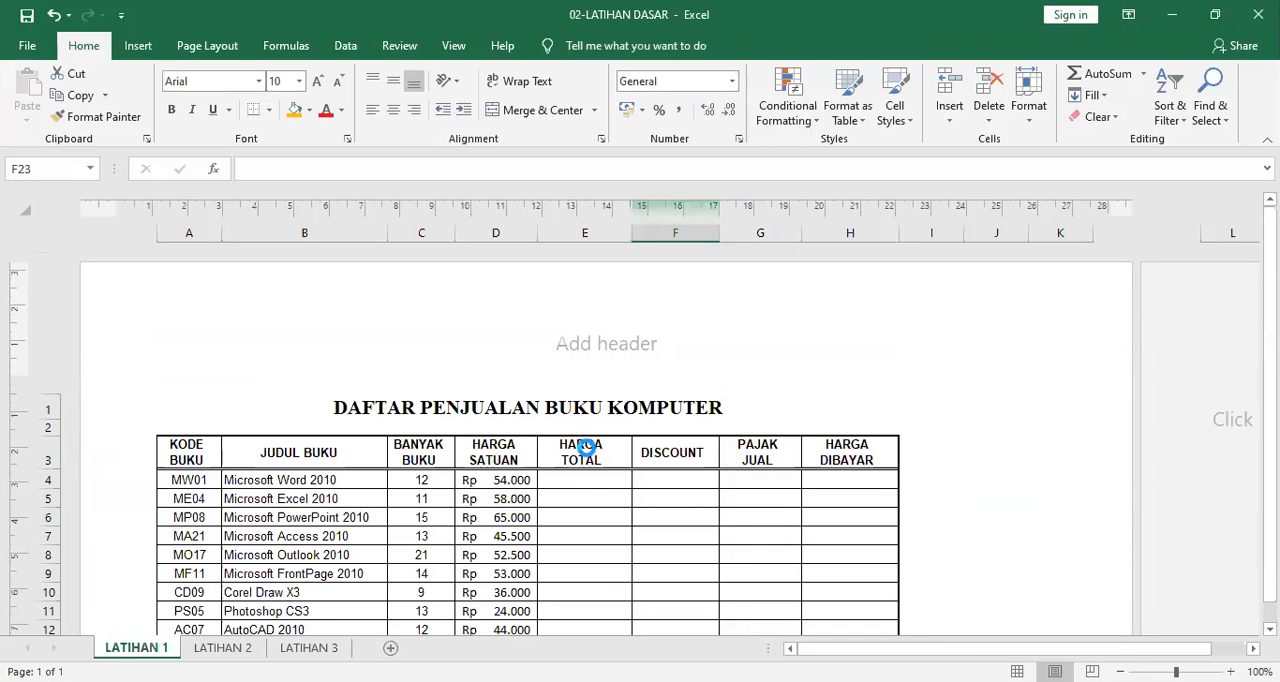
{"action": "scroll", "coordinate": [567, 477], "scroll_direction": "down", "scroll_amount": 2}
{"action": "scroll", "coordinate": [526, 491], "scroll_direction": "up", "scroll_amount": 1}
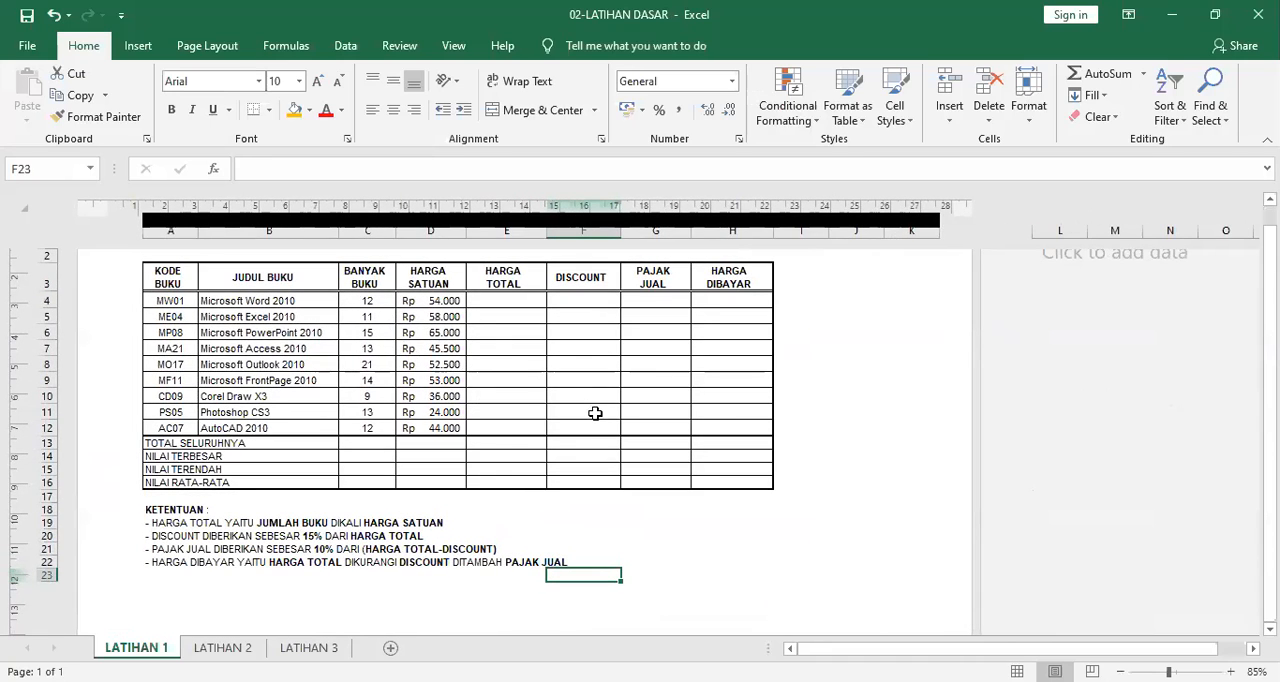
{"action": "scroll", "coordinate": [594, 413], "scroll_direction": "down", "scroll_amount": 1}
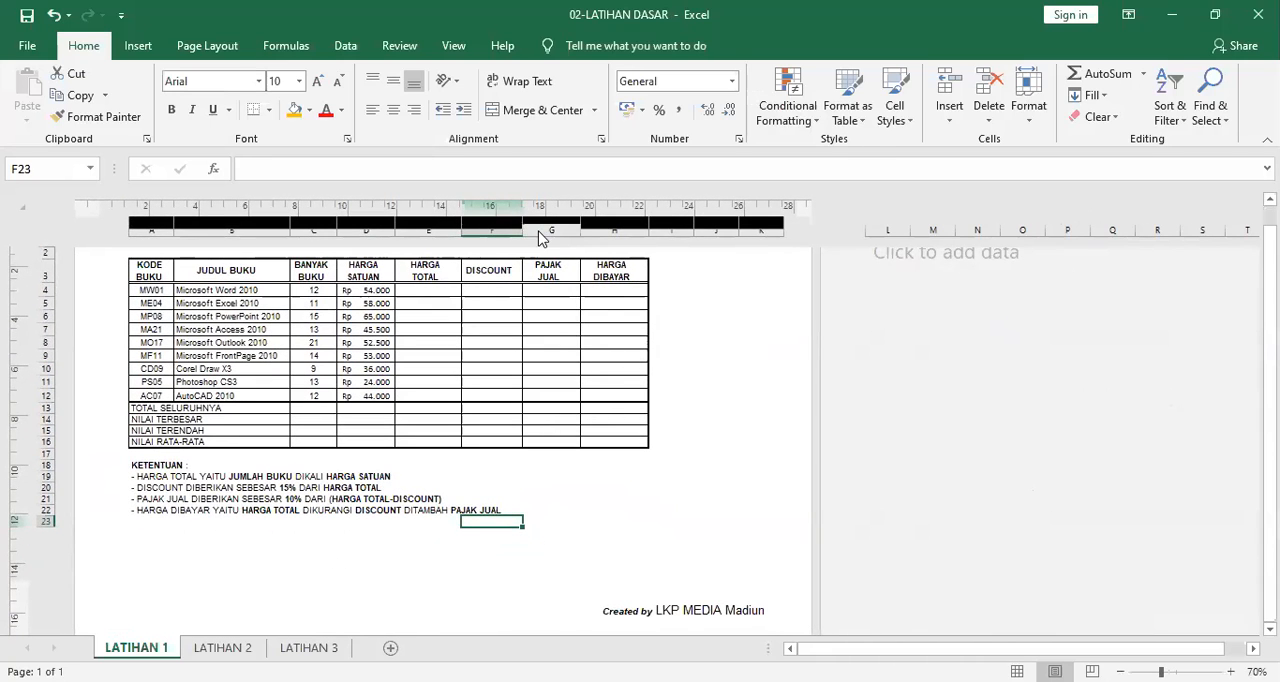
{"action": "left_click", "coordinate": [458, 47]}
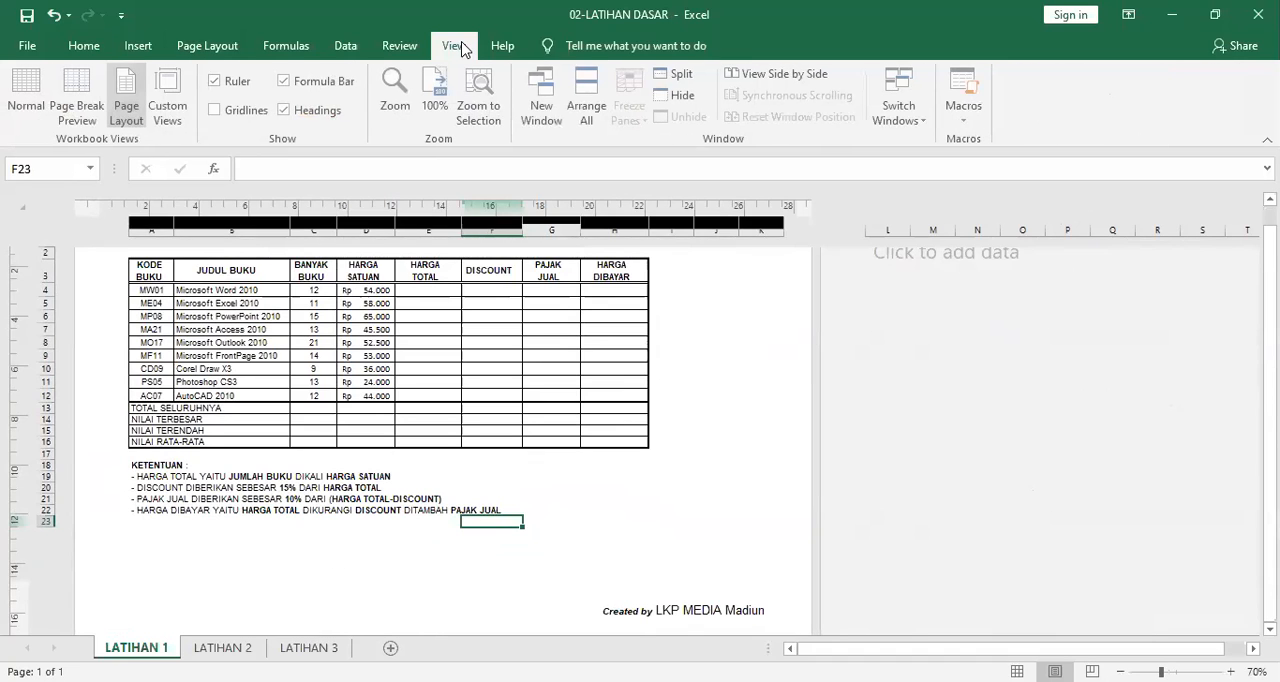
{"action": "left_click", "coordinate": [329, 108]}
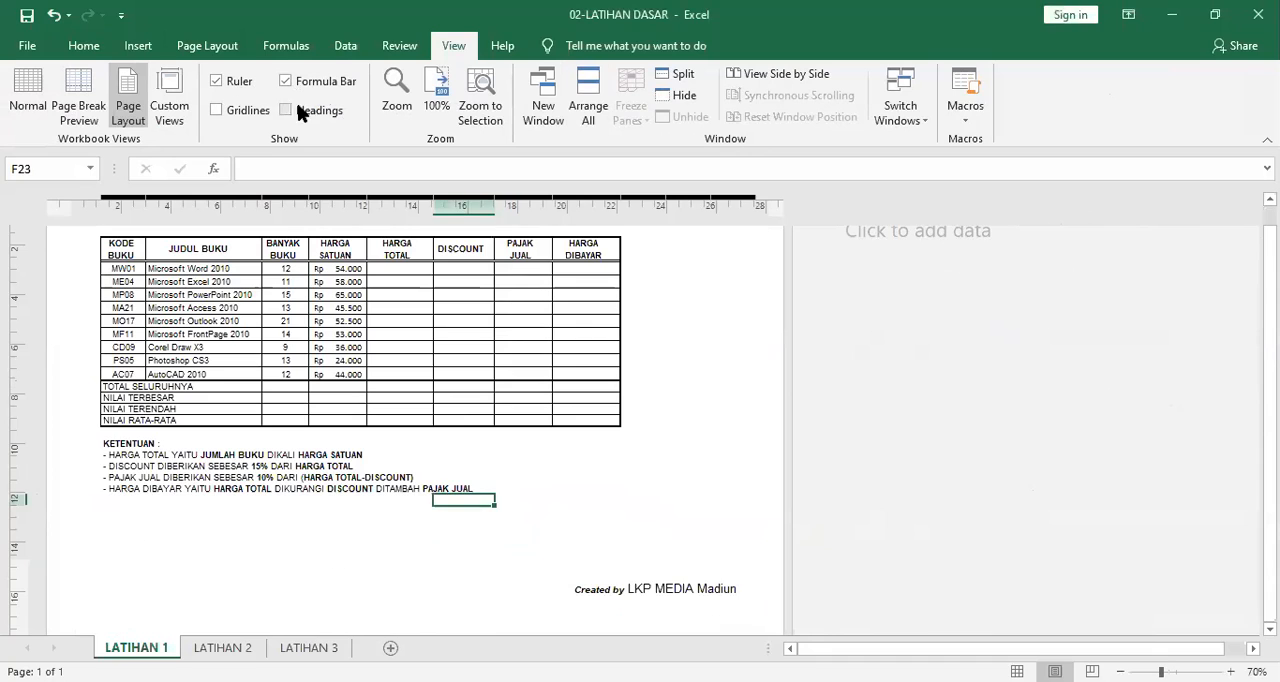
{"action": "left_click", "coordinate": [302, 112]}
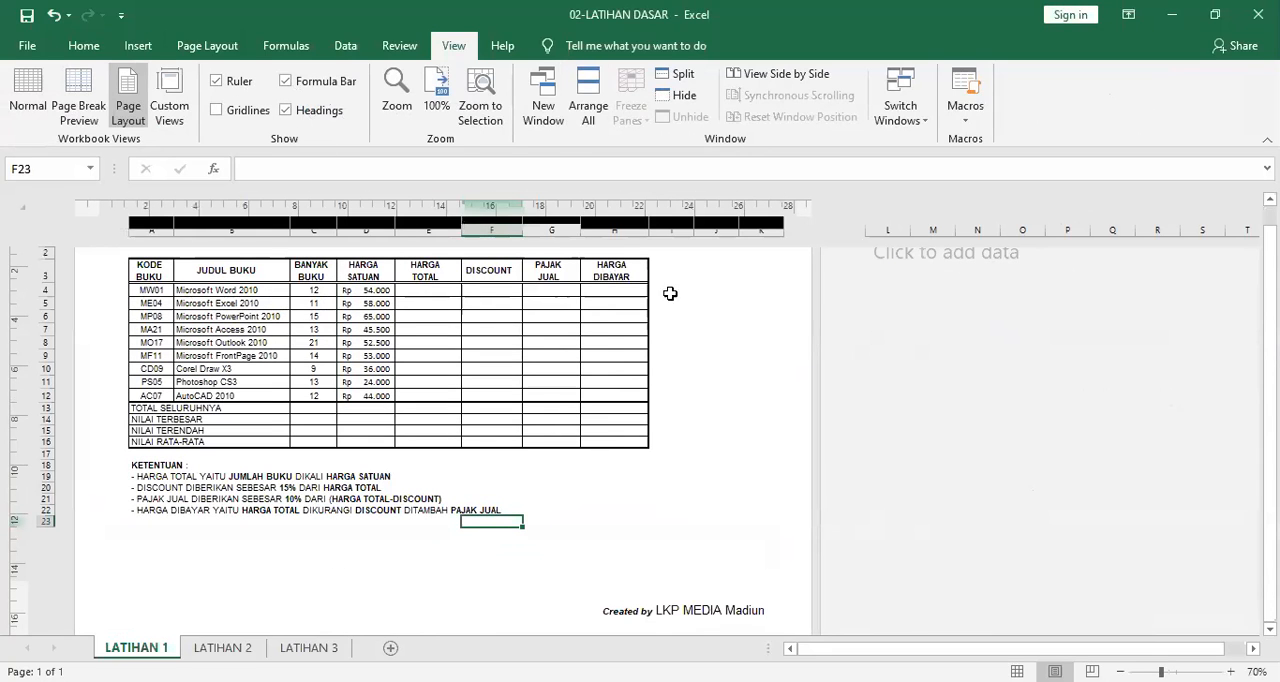
Switch the LATIHAN 1 sheet from Page Layout to Normal view so the whole table can be read.
{"action": "left_click", "coordinate": [745, 355]}
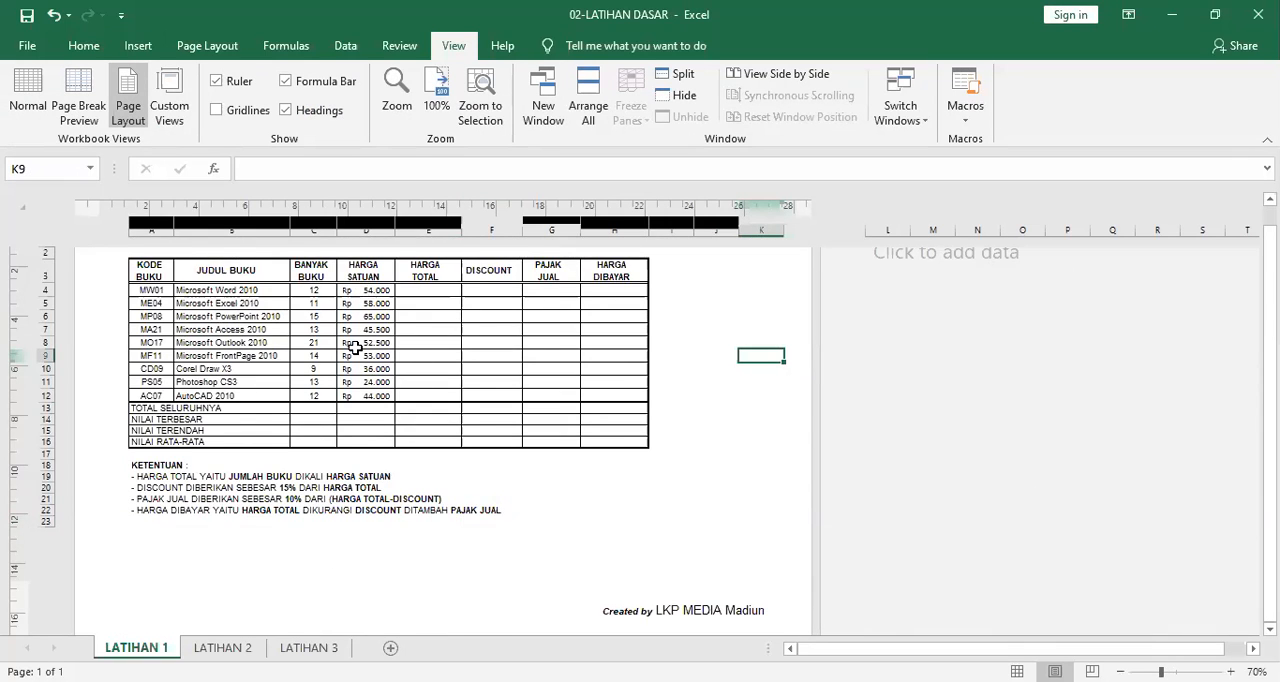
{"action": "scroll", "coordinate": [358, 352], "scroll_direction": "up", "scroll_amount": 3}
{"action": "scroll", "coordinate": [381, 384], "scroll_direction": "down", "scroll_amount": 4}
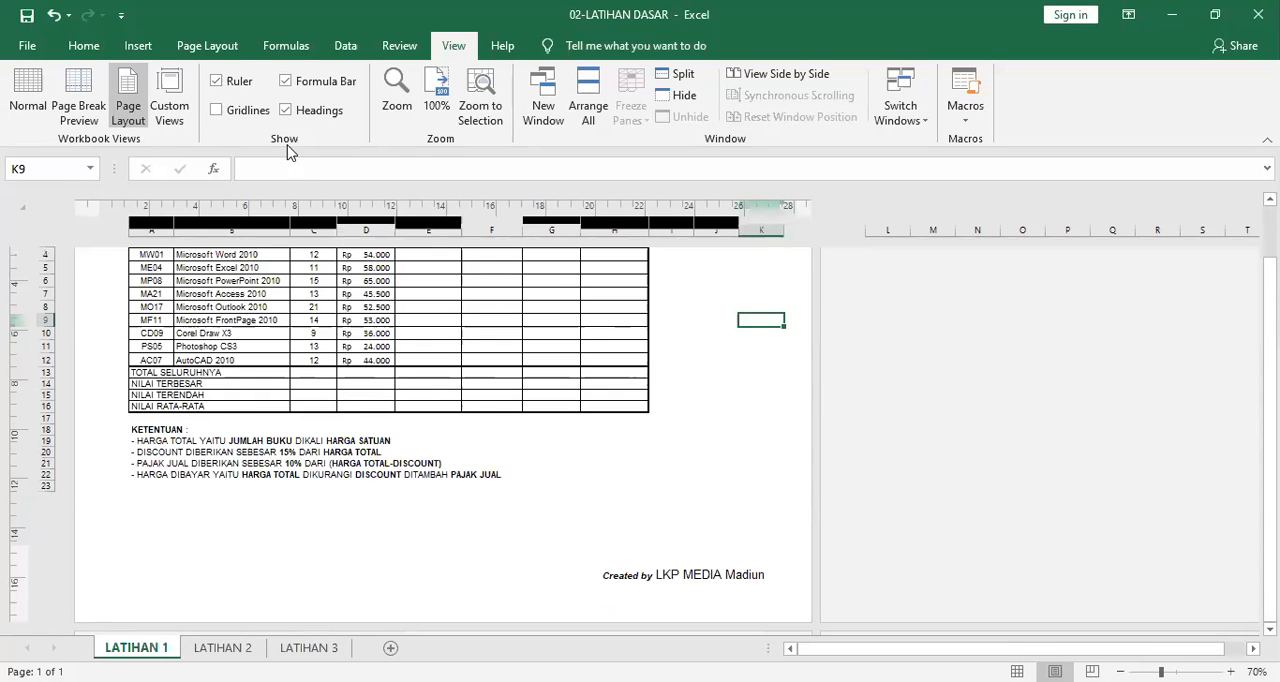
{"action": "left_click", "coordinate": [88, 86]}
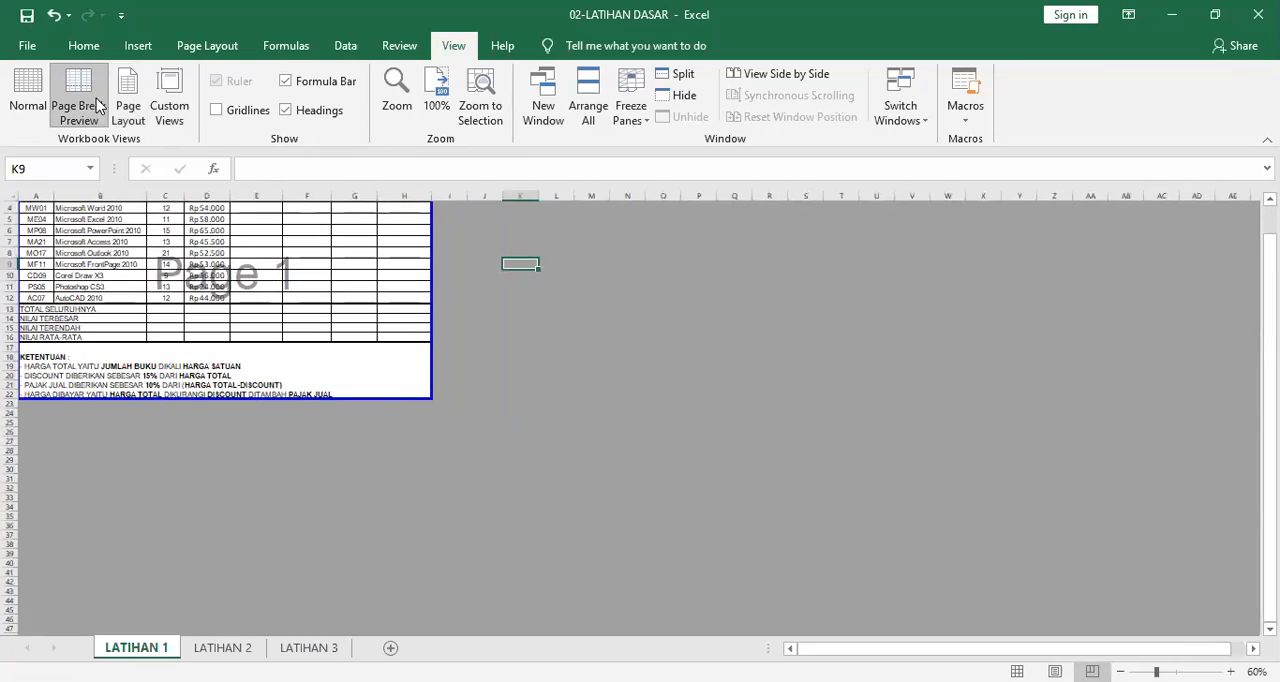
{"action": "left_click", "coordinate": [42, 97]}
{"action": "scroll", "coordinate": [714, 357], "scroll_direction": "down", "scroll_amount": 2}
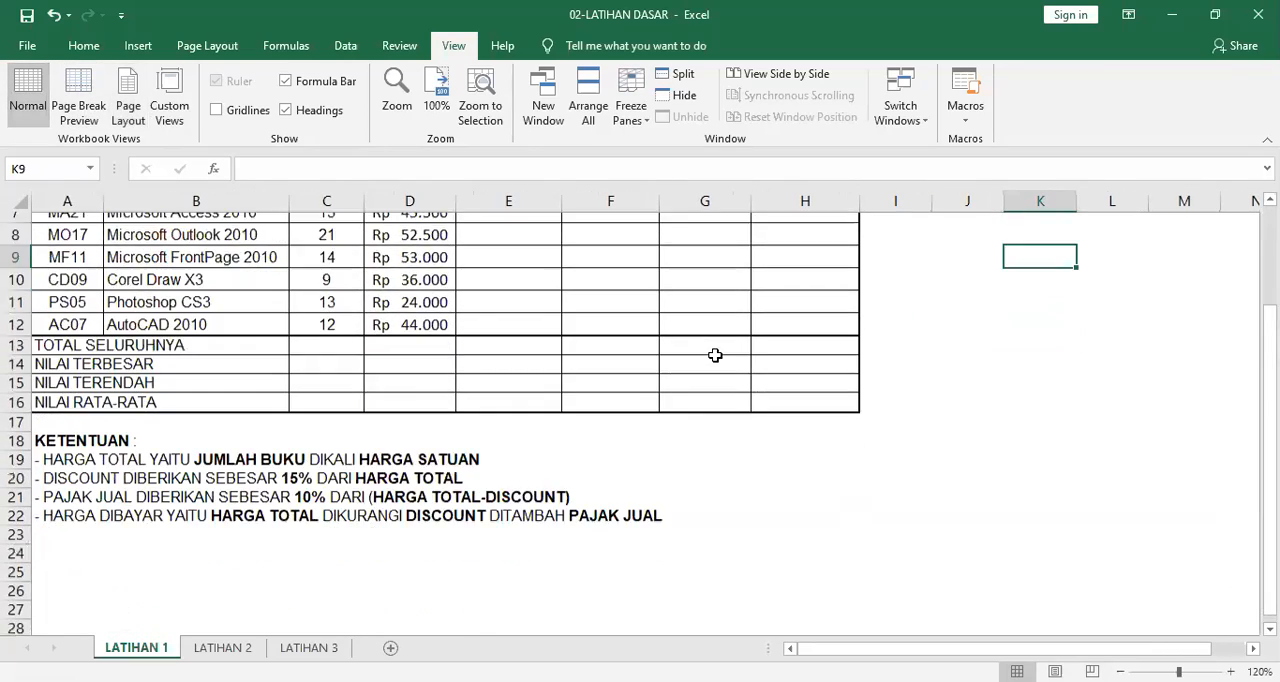
{"action": "scroll", "coordinate": [714, 357], "scroll_direction": "up", "scroll_amount": 3}
{"action": "scroll", "coordinate": [318, 358], "scroll_direction": "down", "scroll_amount": 4, "text": "ctrl"}
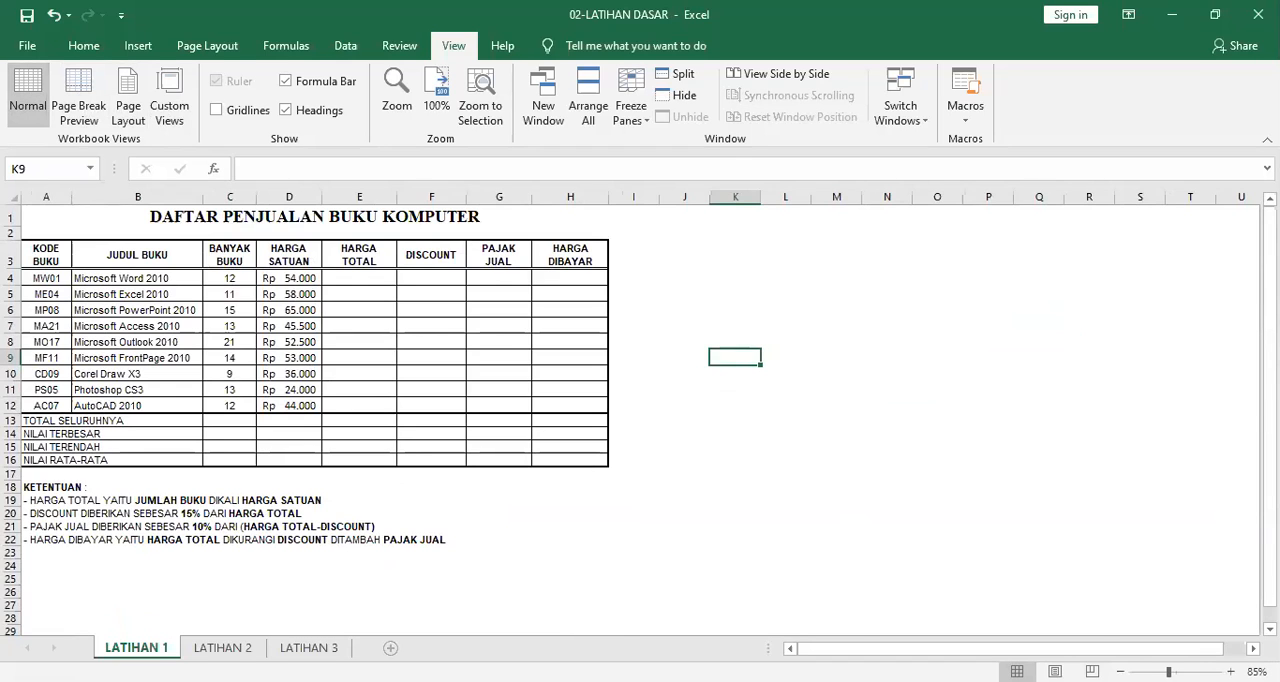
Insert a new blank worksheet directly after LATIHAN 1 and open it for rebuilding the table.
{"action": "left_click", "coordinate": [390, 647]}
{"action": "left_click", "coordinate": [136, 647]}
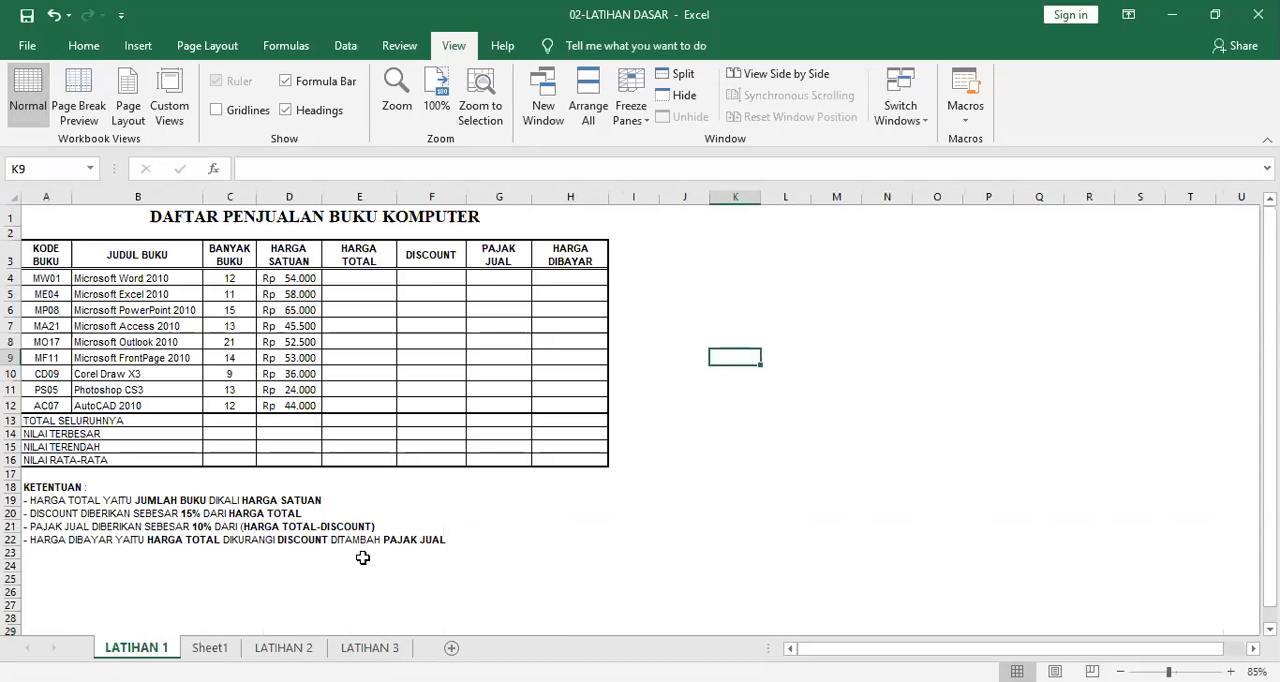
{"action": "left_click", "coordinate": [210, 647]}
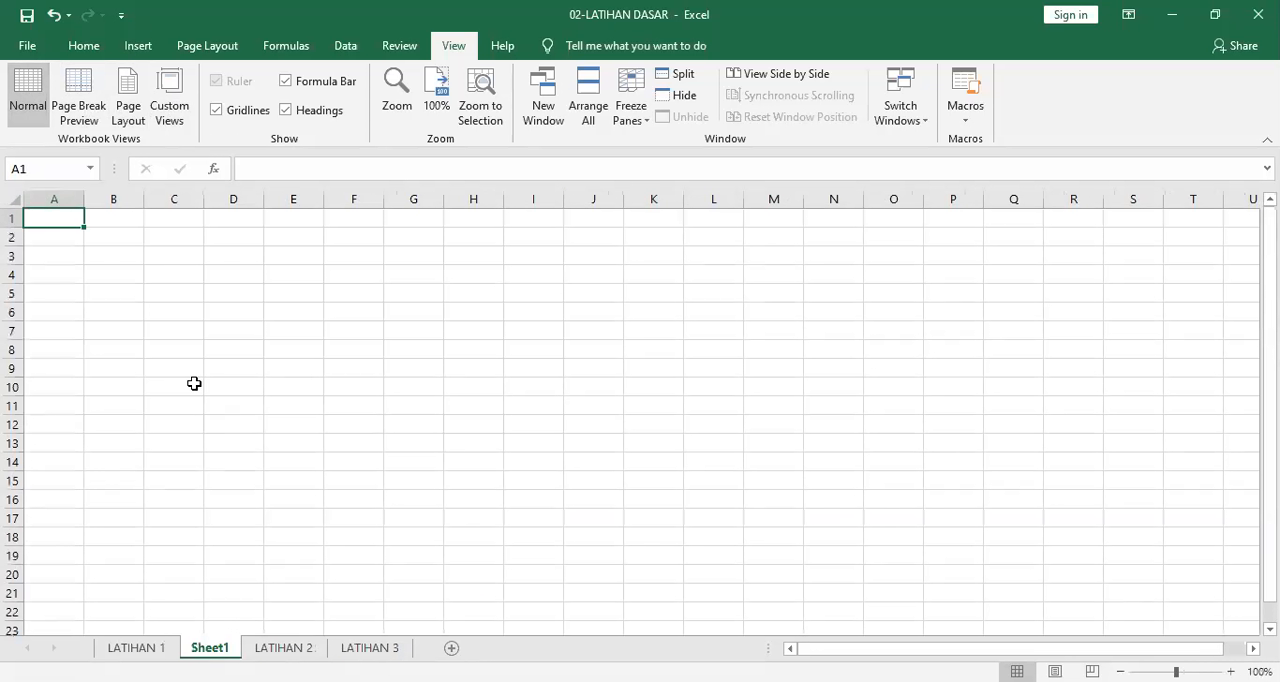
Enter the title "LATIHAN PENJUALAN BUKU KOMPUTER" in cell A1 of the new sheet.
{"action": "type", "text": "LATIHAN"}
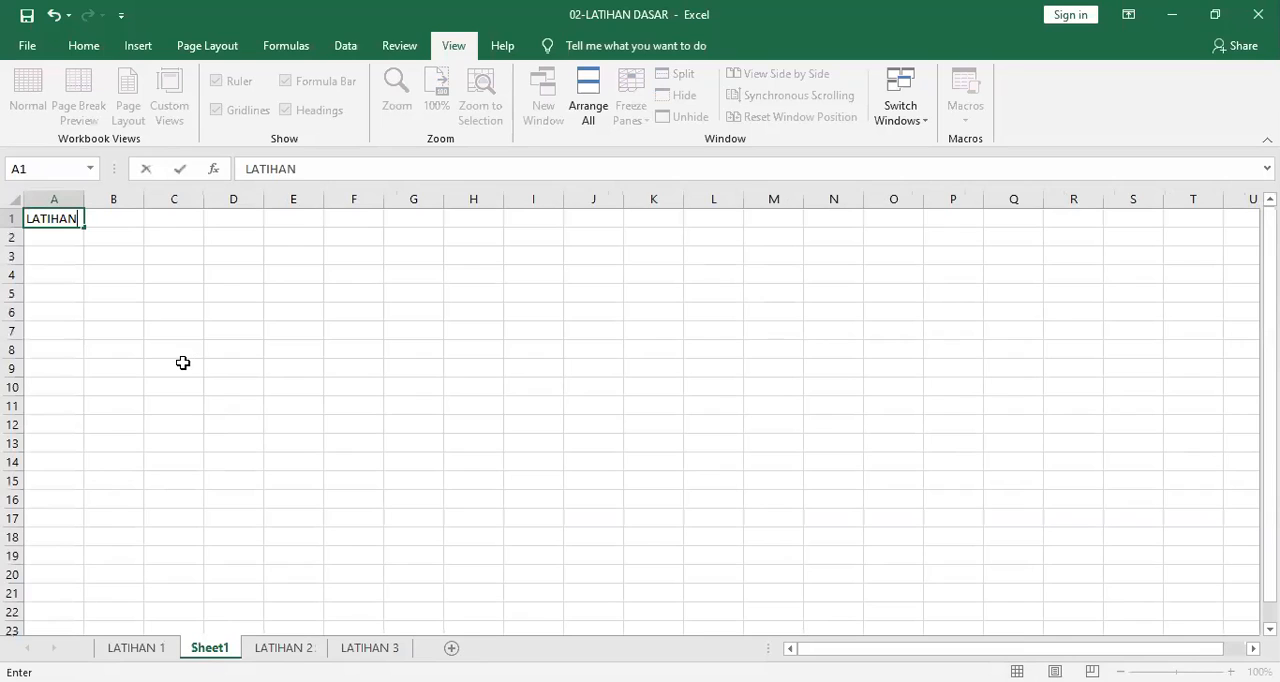
{"action": "type", "text": " PENJUALAN "}
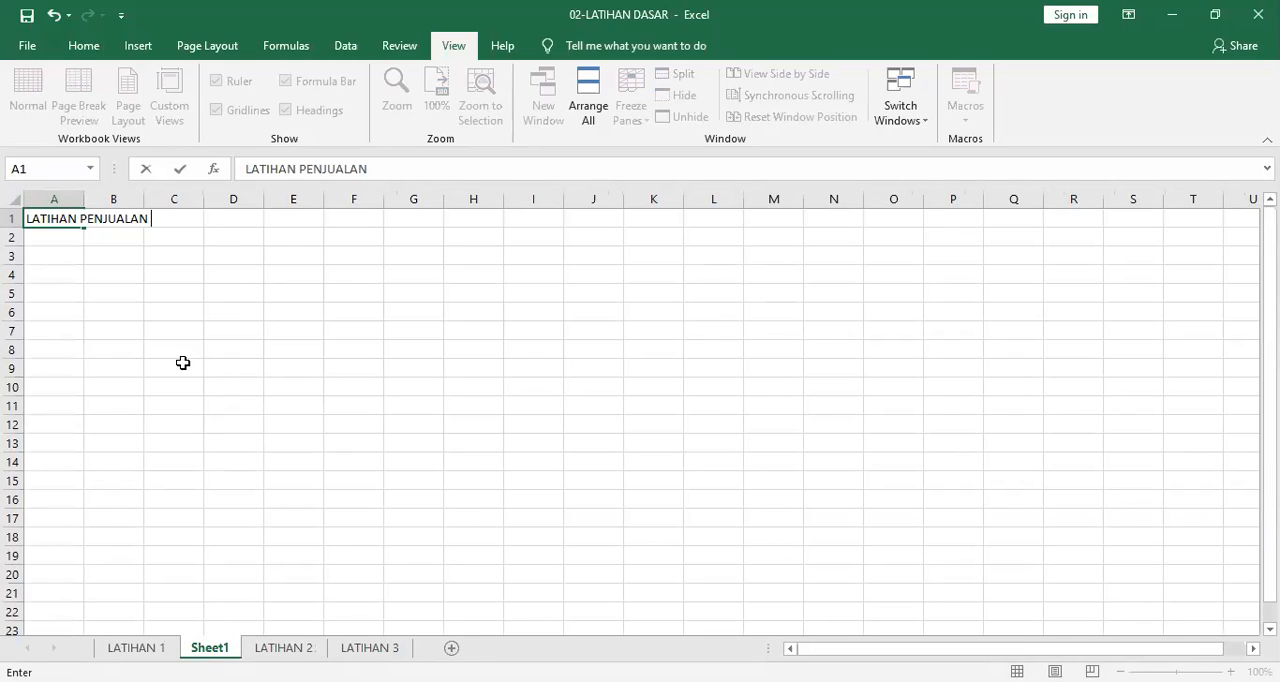
{"action": "type", "text": "BUKU KOM"}
{"action": "key", "text": "BackSpace"}
{"action": "type", "text": "OMPUT"}
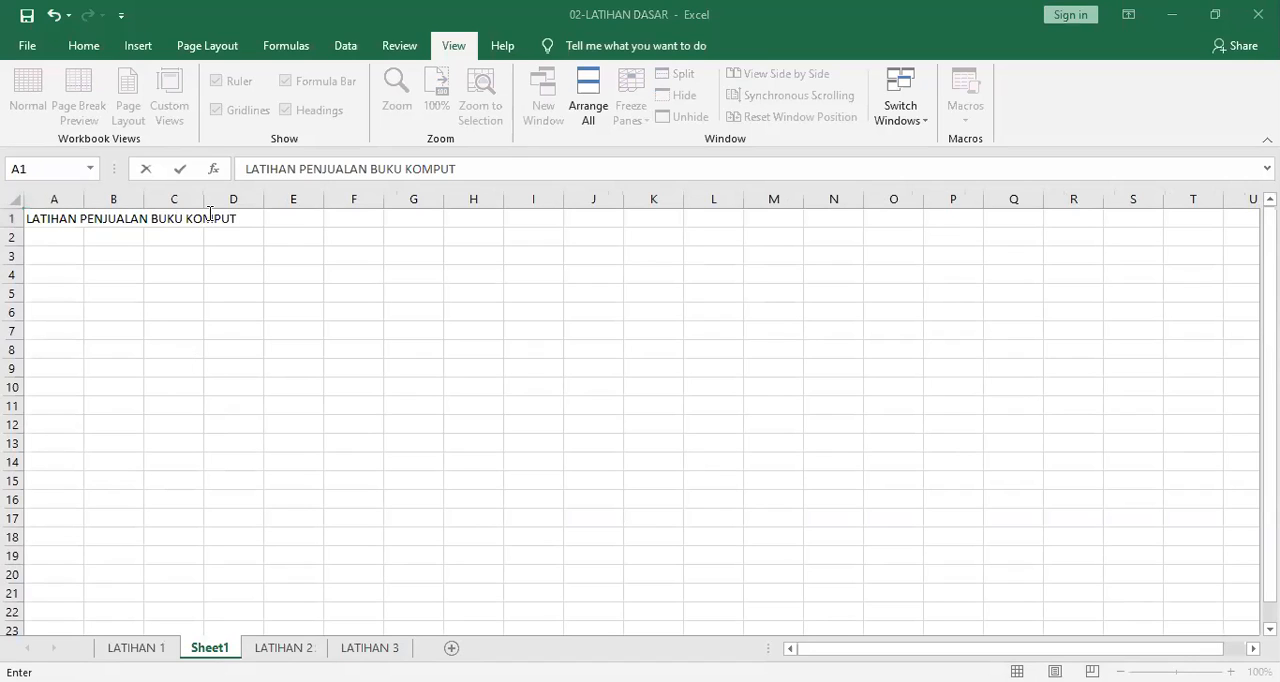
{"action": "type", "text": "ER"}
{"action": "key", "text": "Return"}
{"action": "key", "text": "Return"}
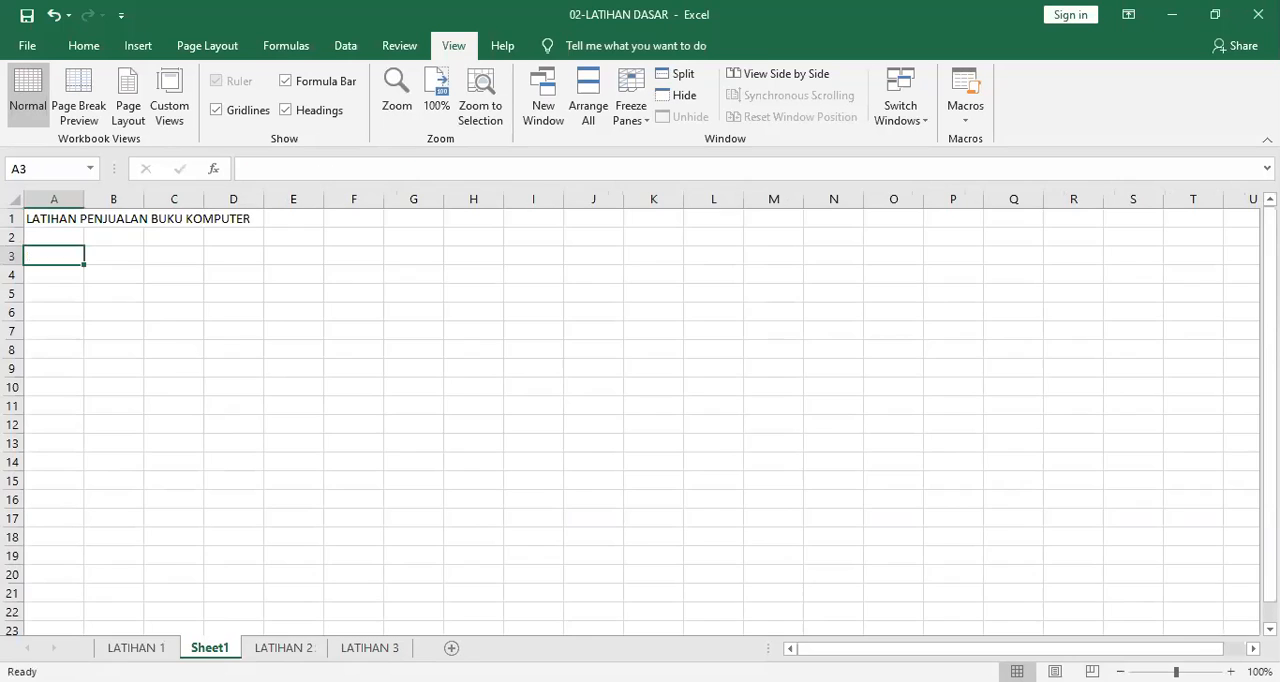
Following the LATIHAN 1 table, enter the headers KODE BUKU, JUDUL BUKU, BANYAK BUKU and HARGA SATUAN in cells A3 to D3 of Sheet1.
{"action": "key", "text": "ctrl+Page_Up"}
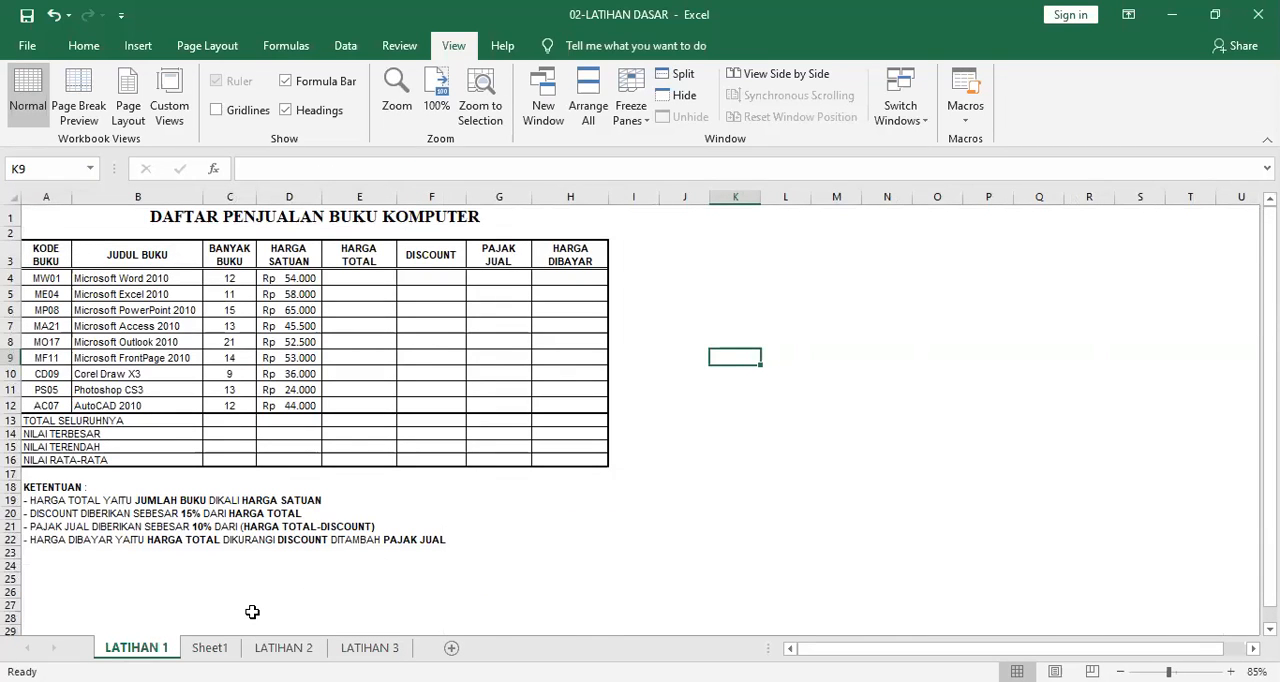
{"action": "left_click", "coordinate": [212, 649]}
{"action": "type", "text": "KODE BUKU"}
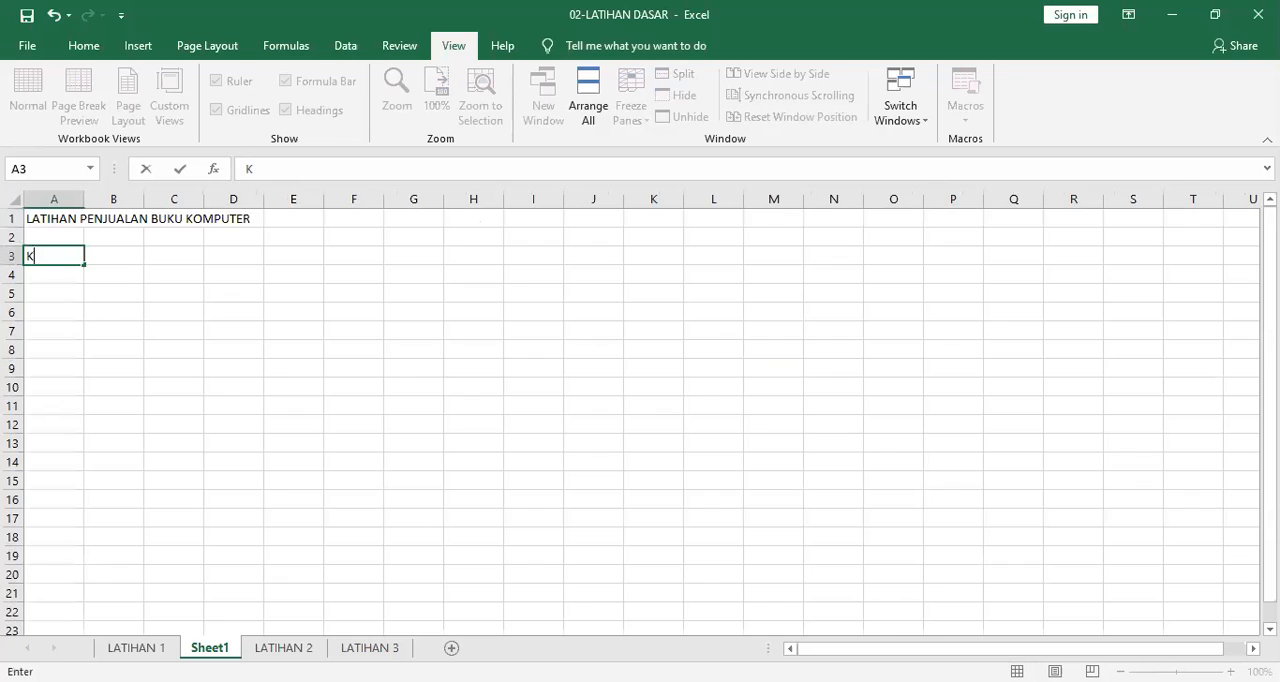
{"action": "key", "text": "Tab"}
{"action": "type", "text": "JUDUL BUKU"}
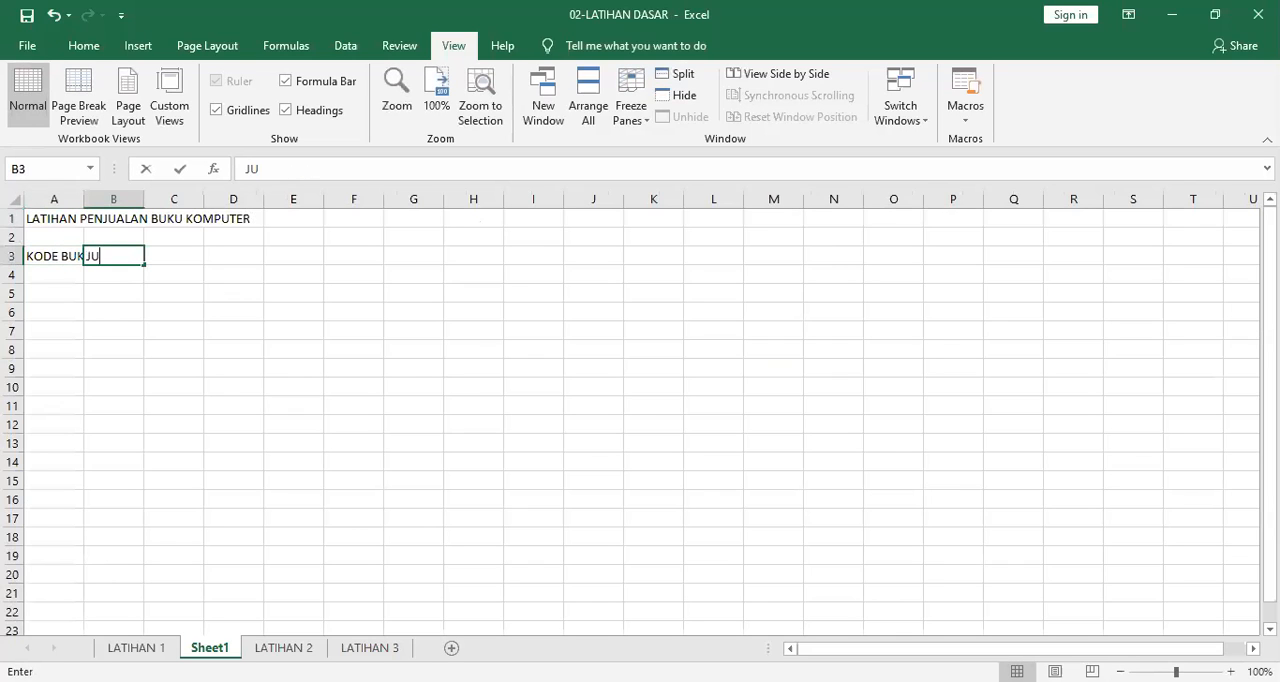
{"action": "key", "text": "Tab"}
{"action": "type", "text": "BANYAK BUKU"}
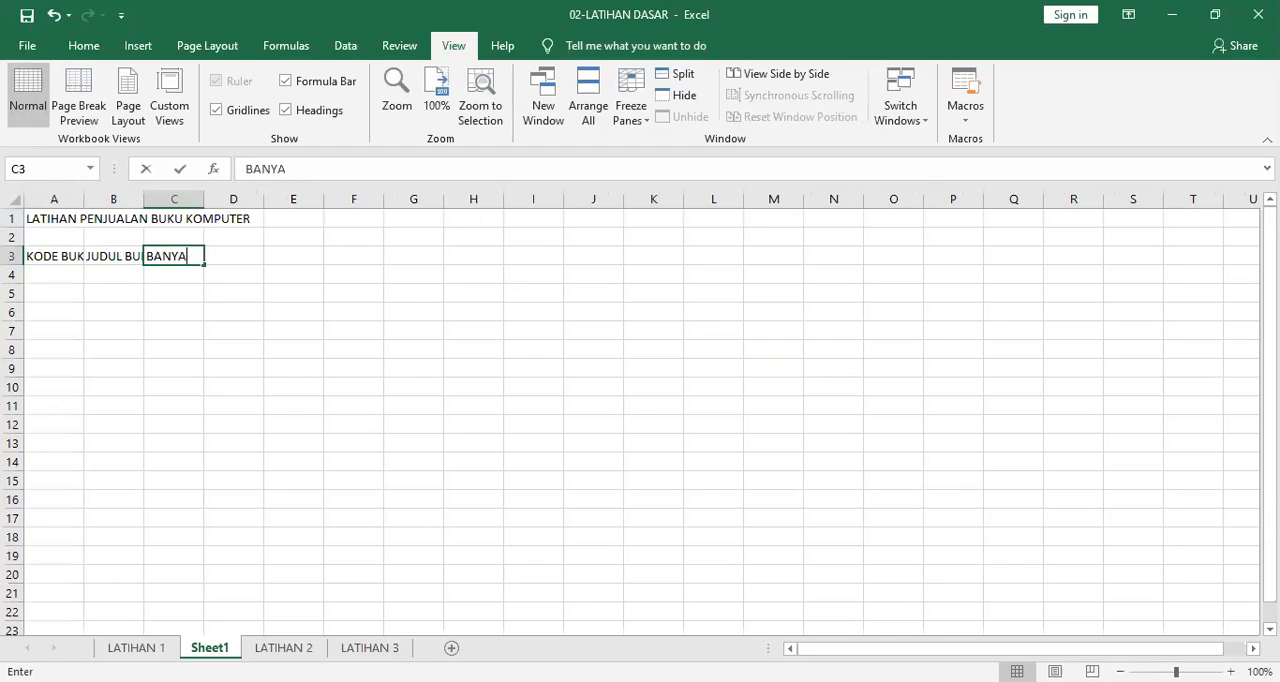
{"action": "key", "text": "Tab"}
{"action": "type", "text": "HARGA SATUAN"}
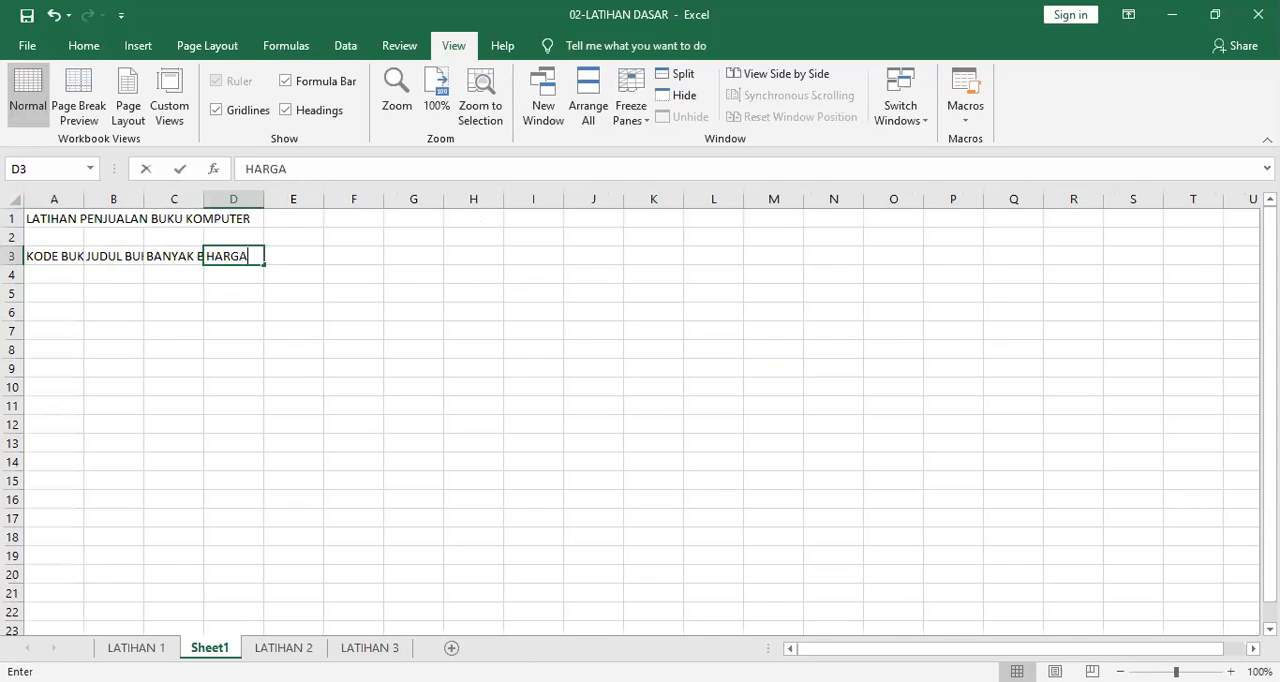
{"action": "key", "text": "Left"}
{"action": "key", "text": "Left"}
{"action": "key", "text": "Left"}
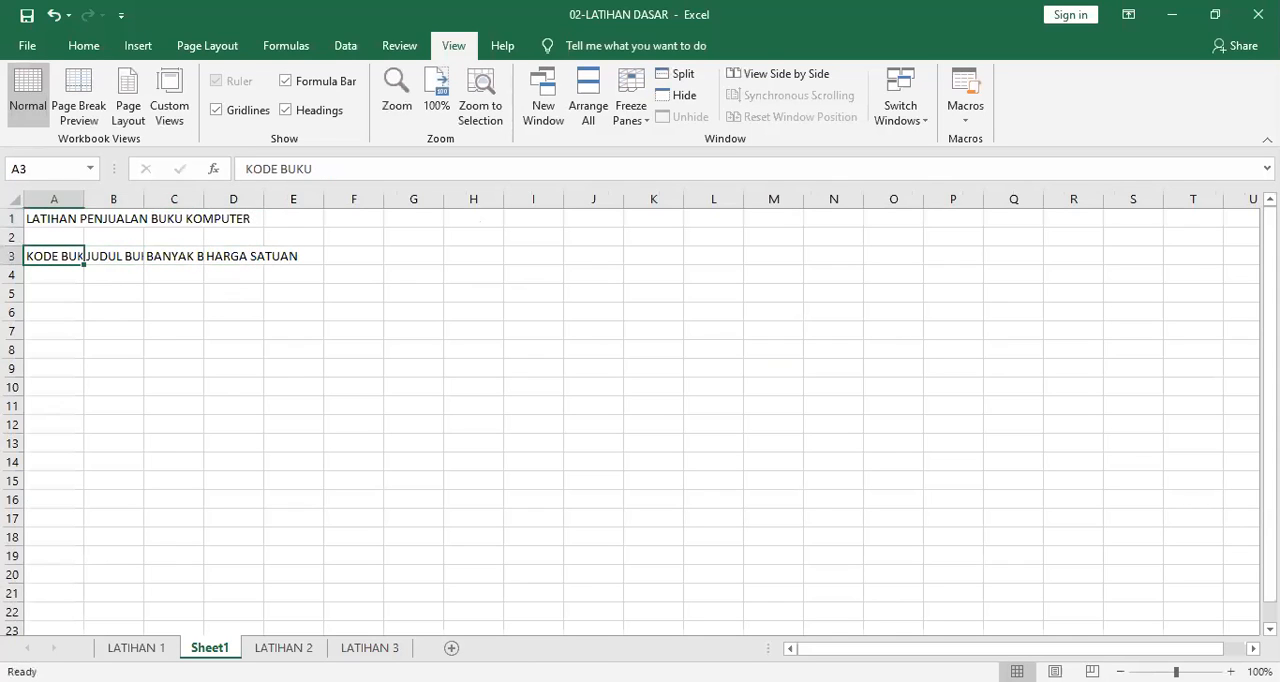
{"action": "key", "text": "Right"}
{"action": "key", "text": "Right"}
{"action": "key", "text": "Right"}
{"action": "key", "text": "Right"}
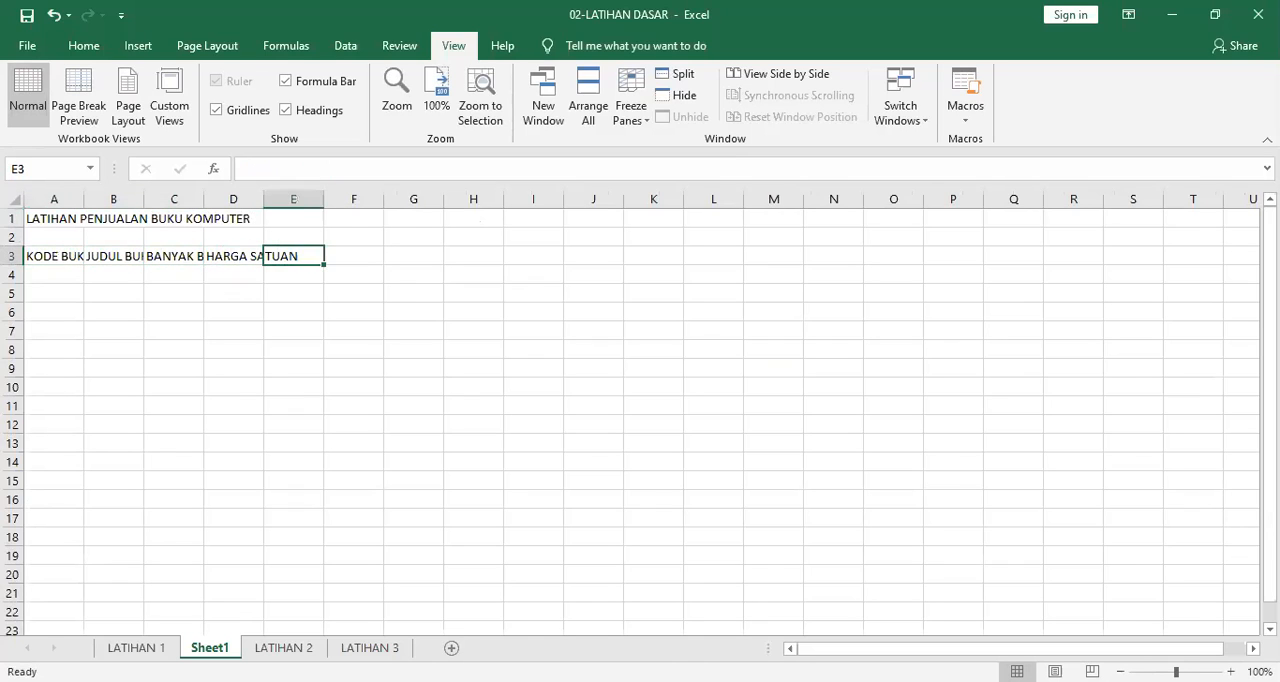
Following the LATIHAN 1 table, enter the headers HARGA TOTAL, DISCOUNT and PAJAK DIJUAL in cells E3 to G3 of Sheet1.
{"action": "key", "text": "alt+Tab"}
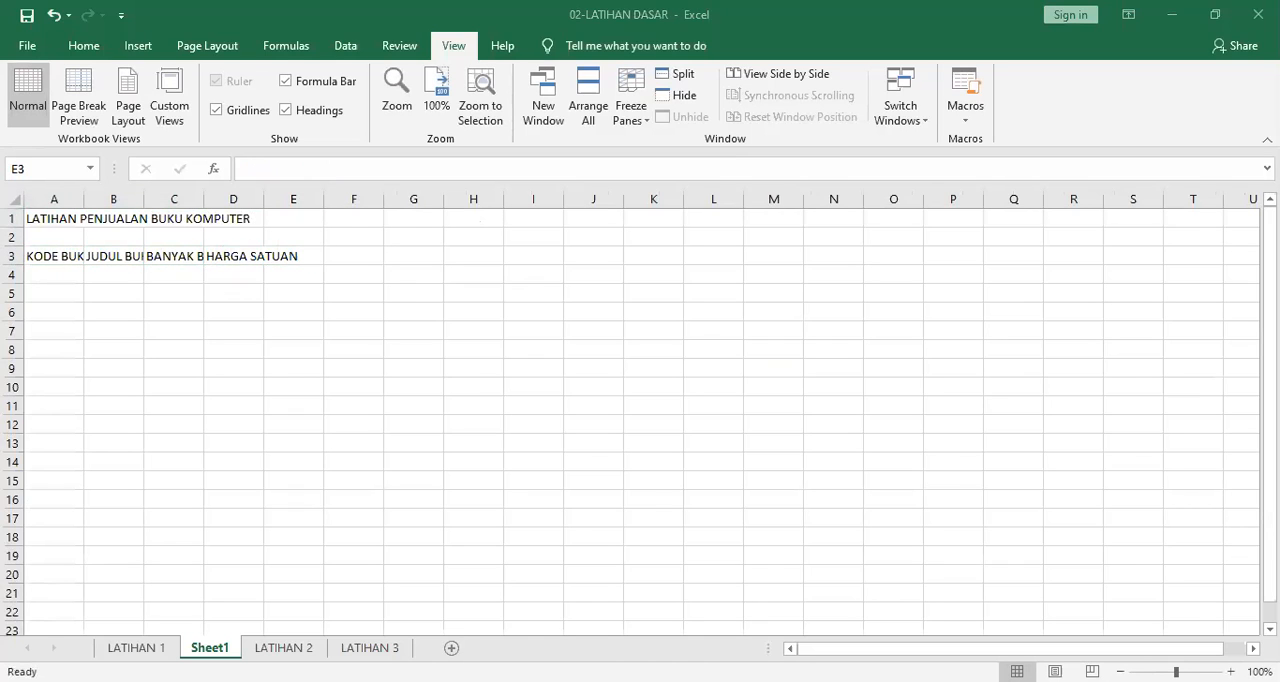
{"action": "left_click", "coordinate": [121, 645]}
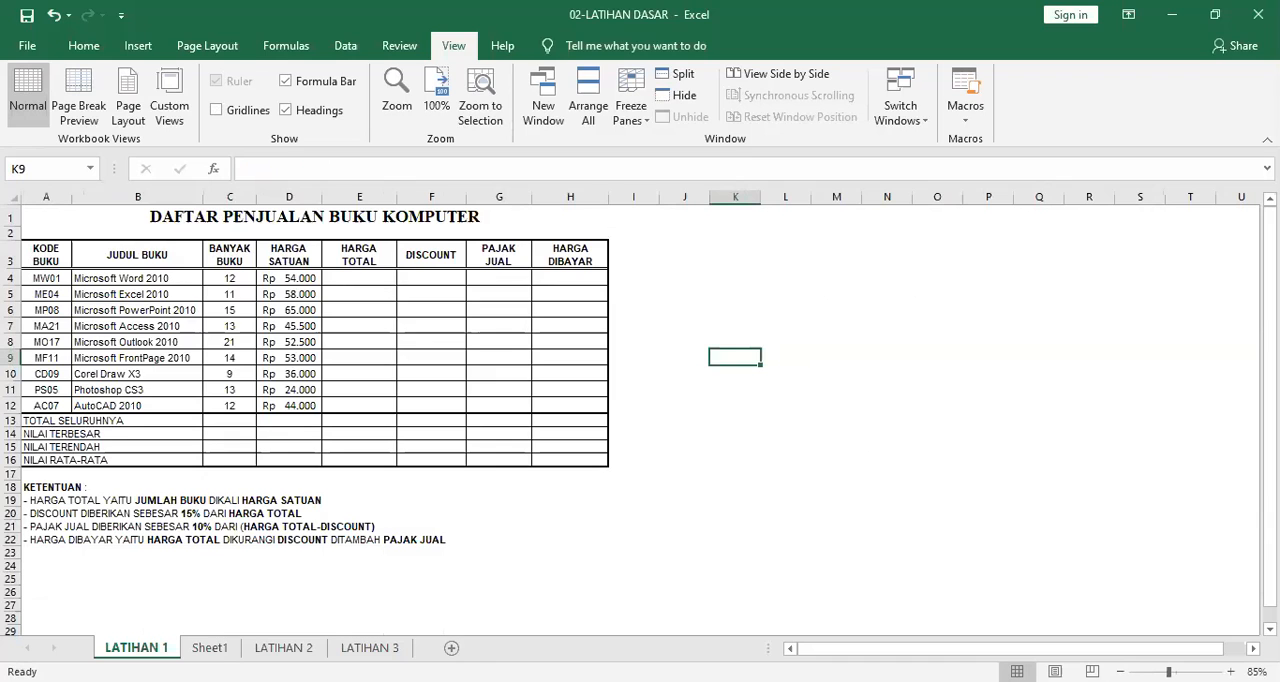
{"action": "left_click", "coordinate": [222, 647]}
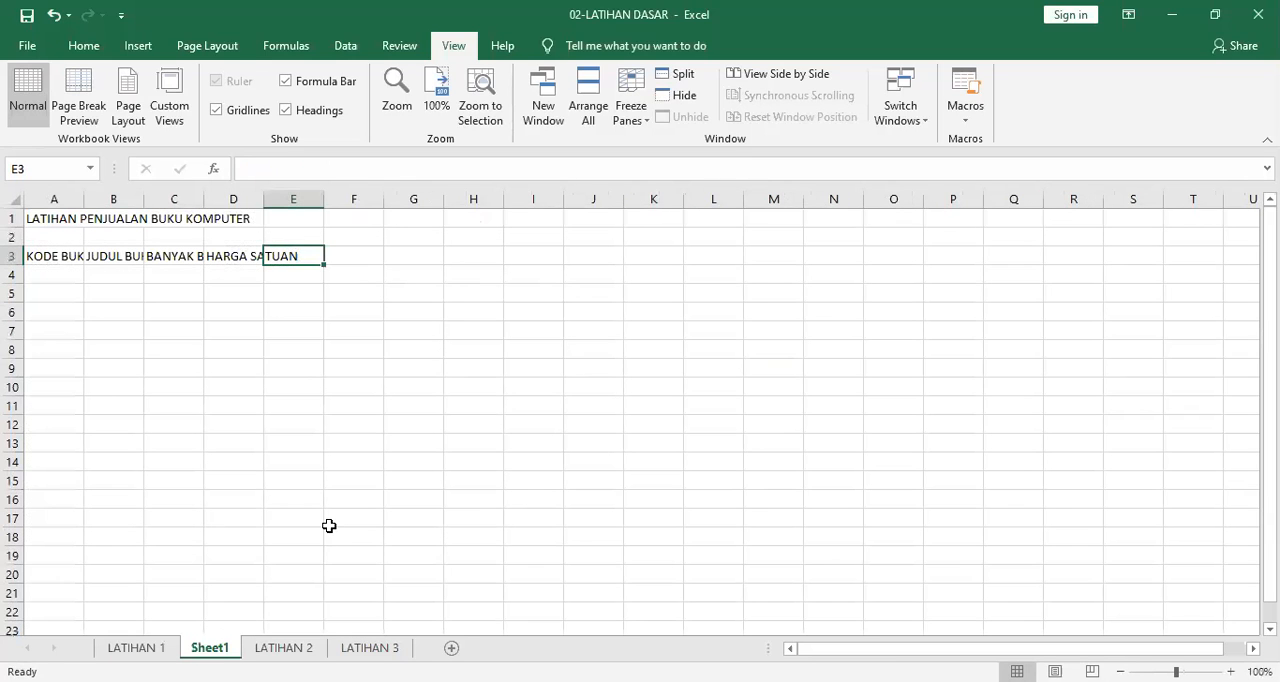
{"action": "type", "text": "HARGA TOTAL"}
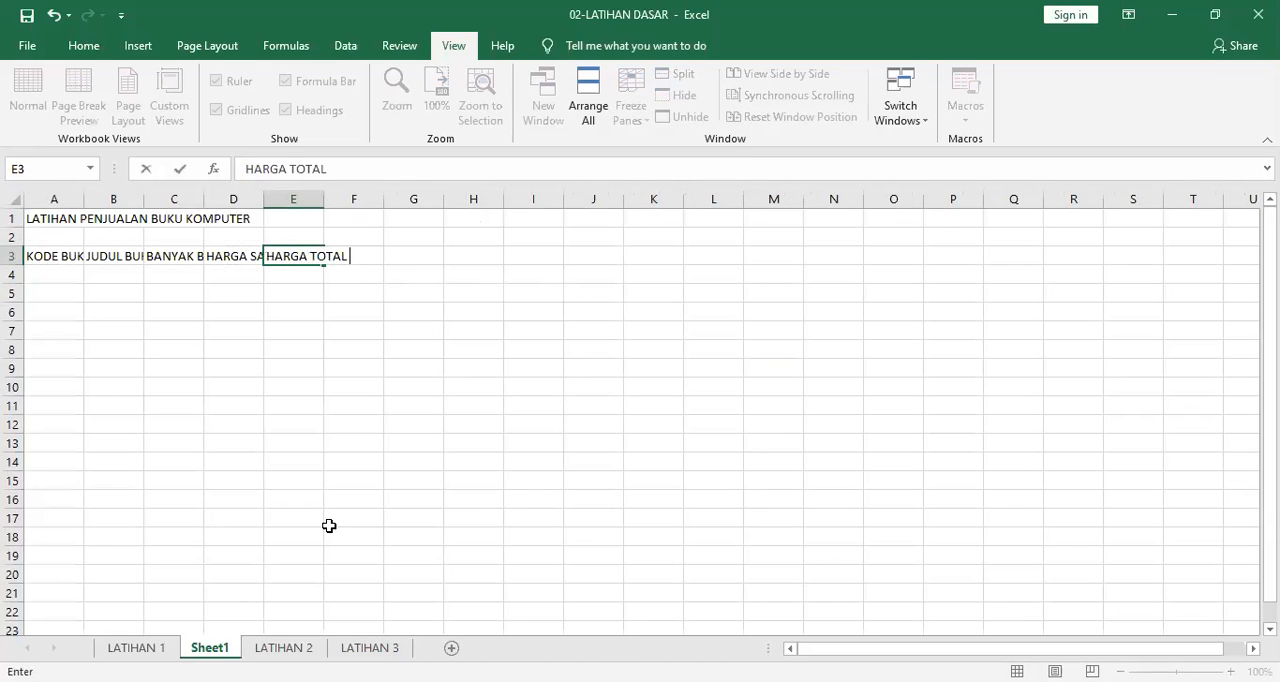
{"action": "key", "text": "Tab"}
{"action": "type", "text": "DISCOUNT"}
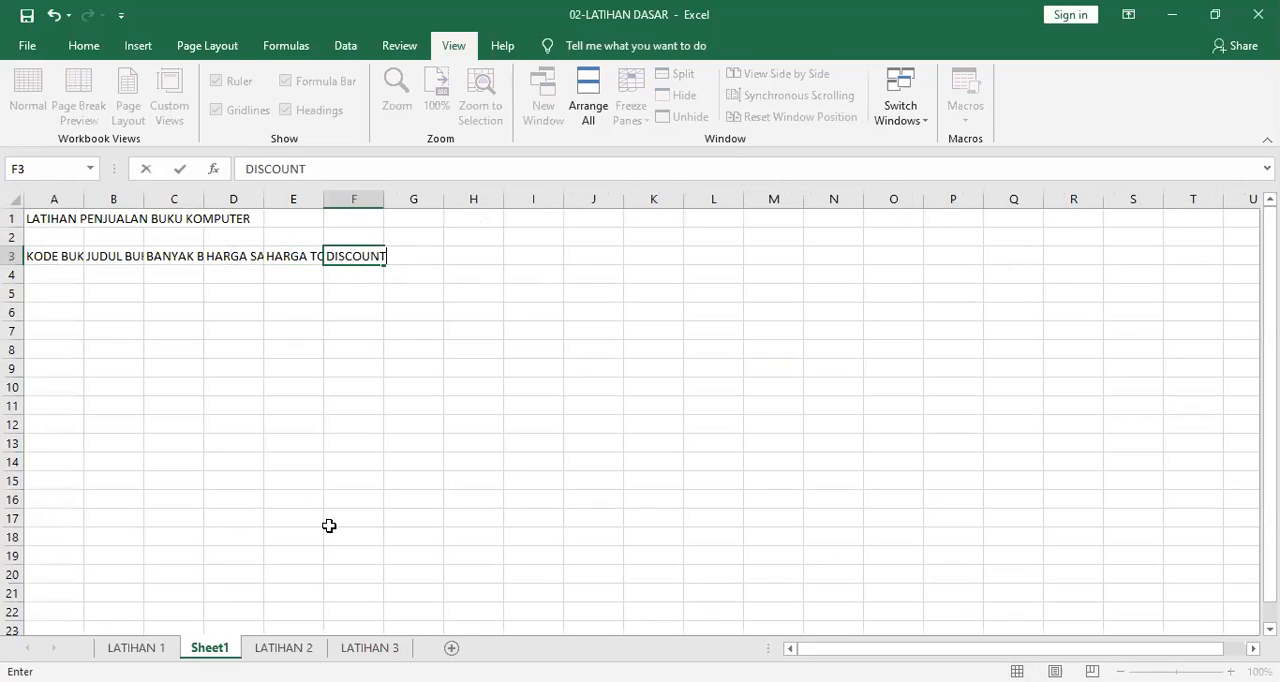
{"action": "key", "text": "Tab"}
{"action": "type", "text": "PAJAK DIJUAL"}
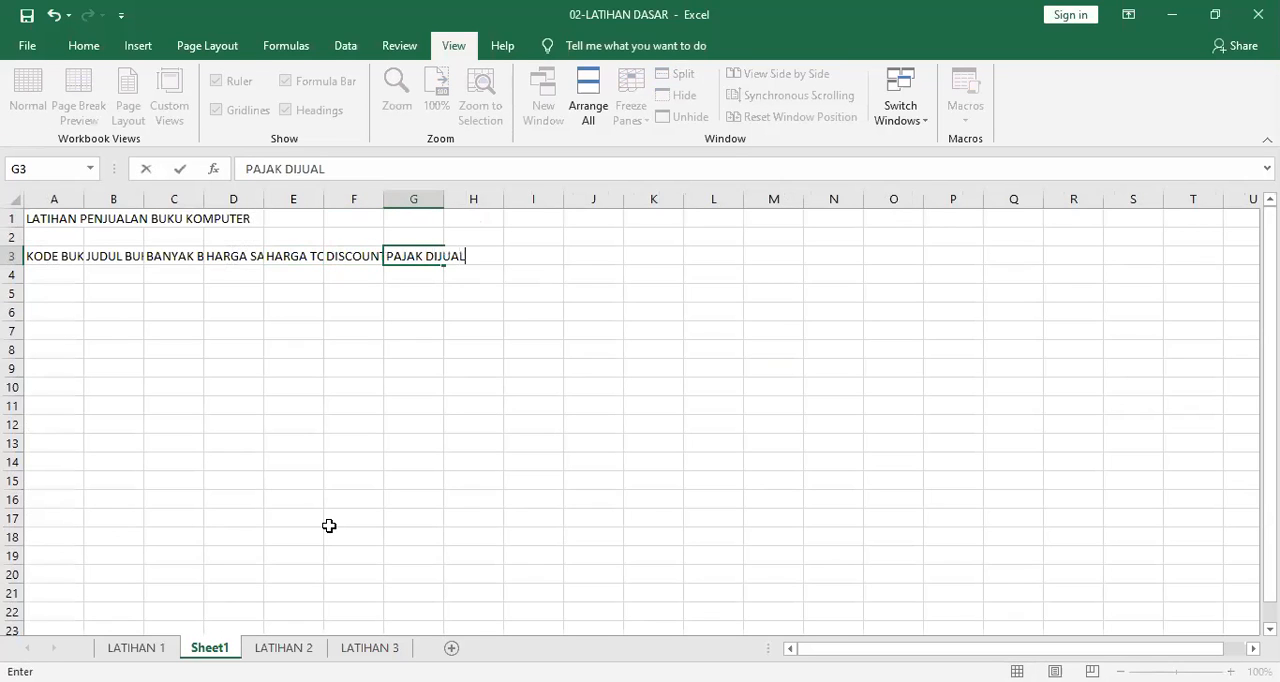
{"action": "key", "text": "Tab"}
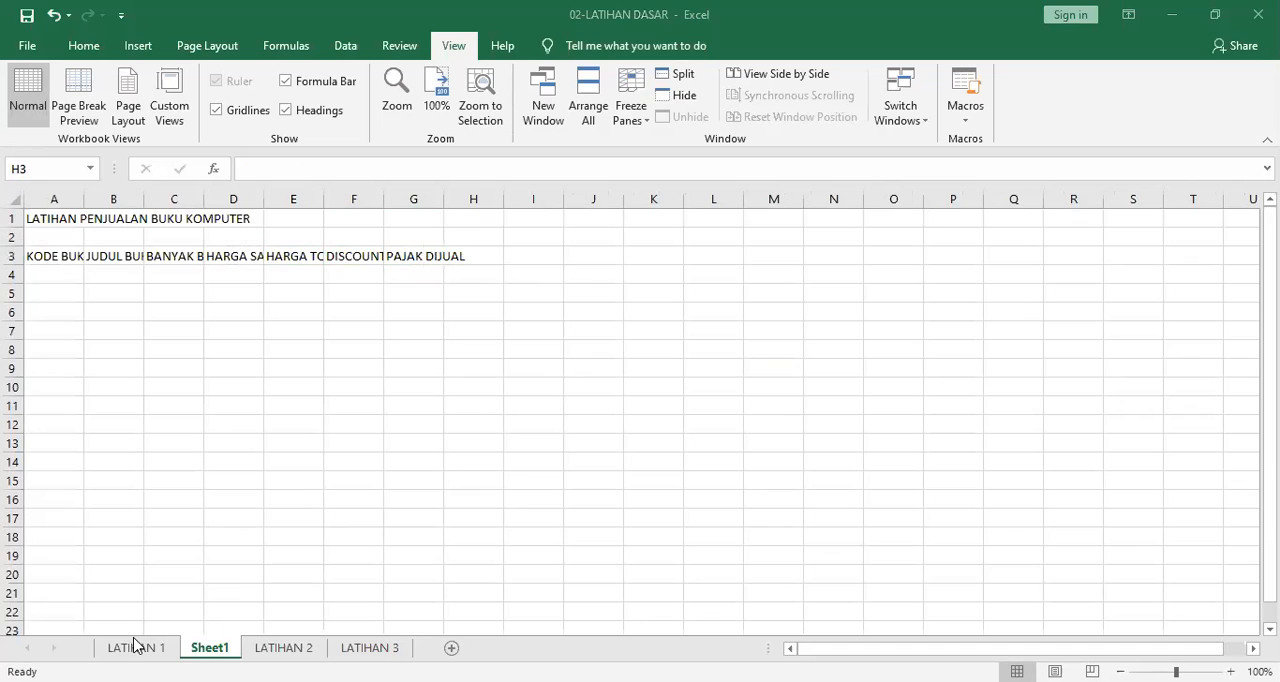
Check the last column heading on LATIHAN 1 and enter HARGA DIBAYAR in cell H3 of Sheet1.
{"action": "left_click", "coordinate": [137, 647]}
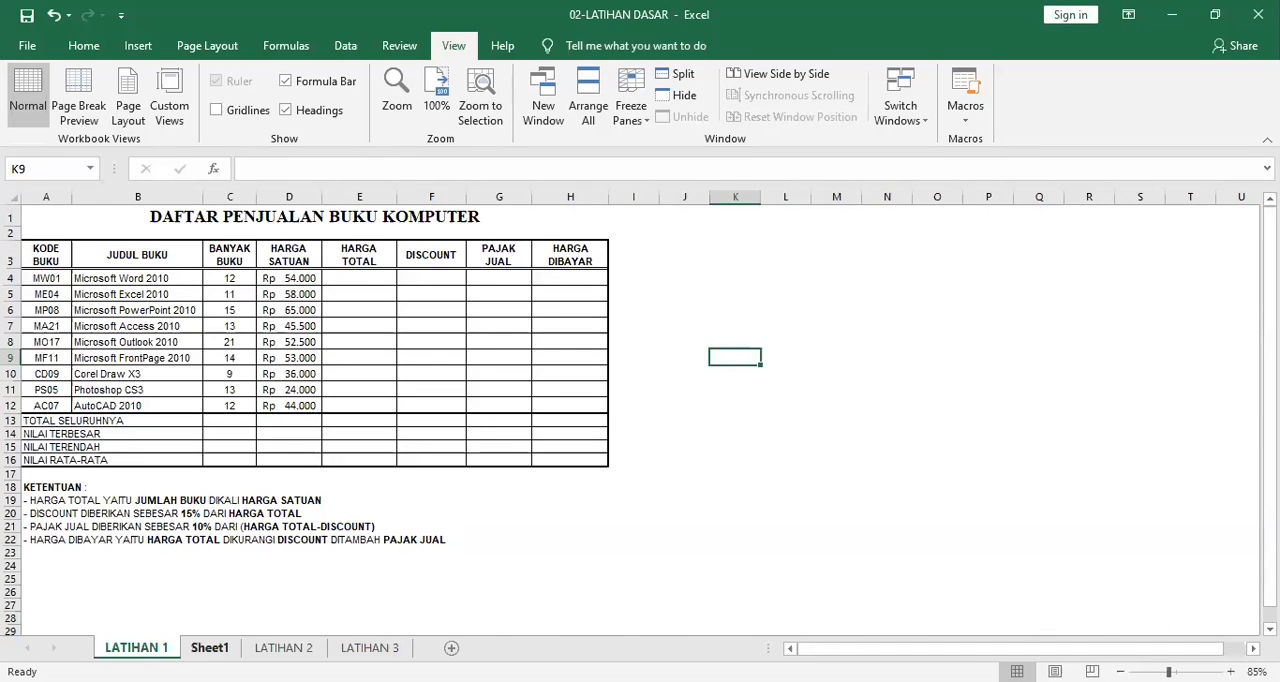
{"action": "left_click", "coordinate": [210, 647]}
{"action": "type", "text": "HARGA"}
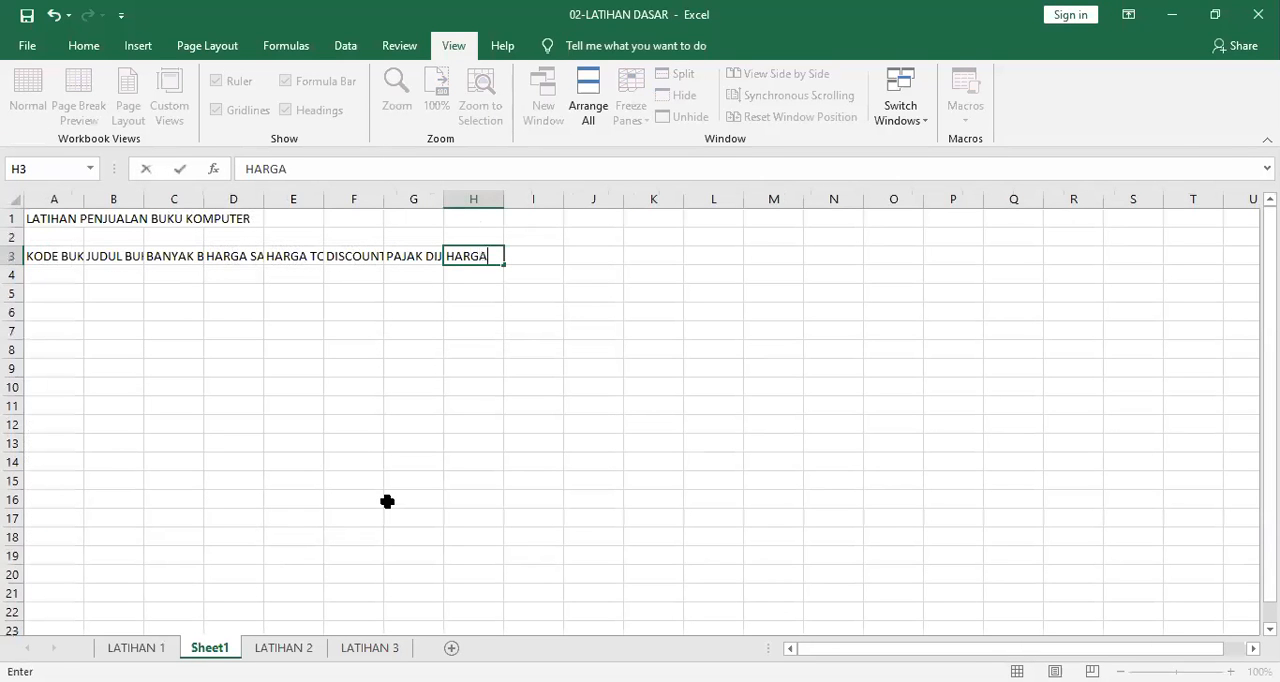
{"action": "type", "text": " DIBAYAR"}
{"action": "key", "text": "Return"}
Go through the header cells in row 3 and check whether each full label fits its column.
{"action": "key", "text": "Up"}
{"action": "key", "text": "Left"}
{"action": "key", "text": "Left"}
{"action": "key", "text": "Left"}
{"action": "key", "text": "Left"}
{"action": "key", "text": "Left"}
{"action": "key", "text": "Left"}
{"action": "key", "text": "Left"}
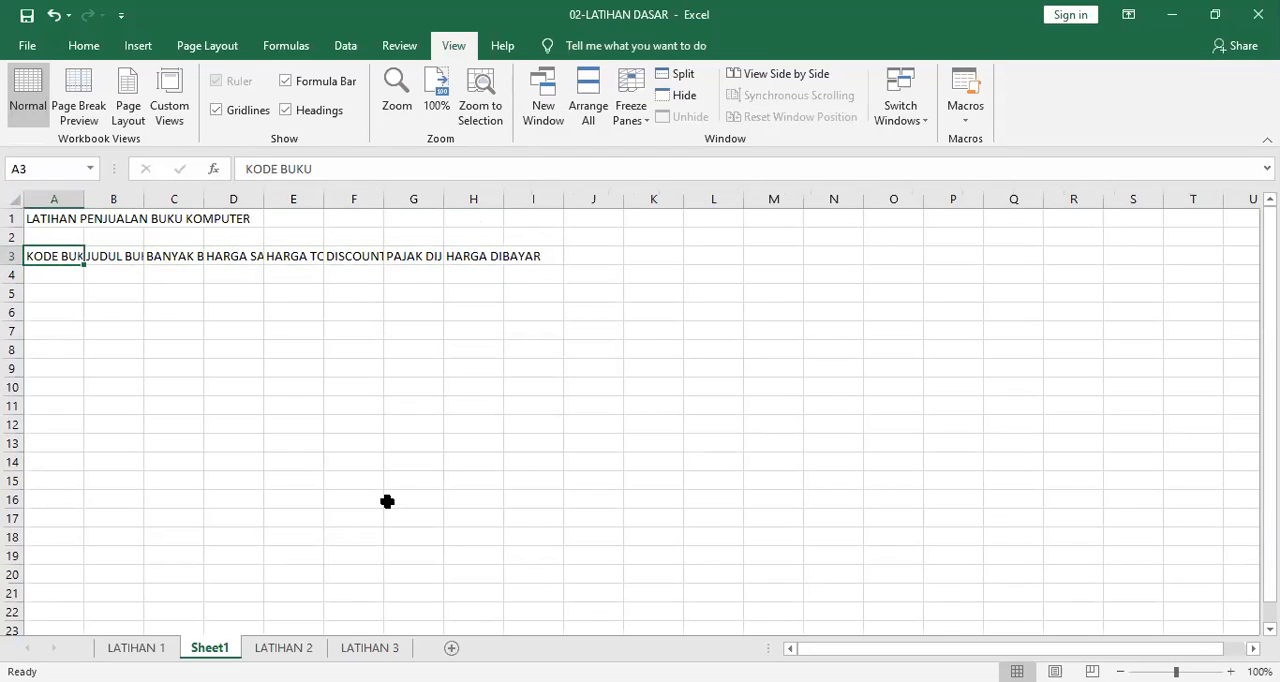
{"action": "key", "text": "Right"}
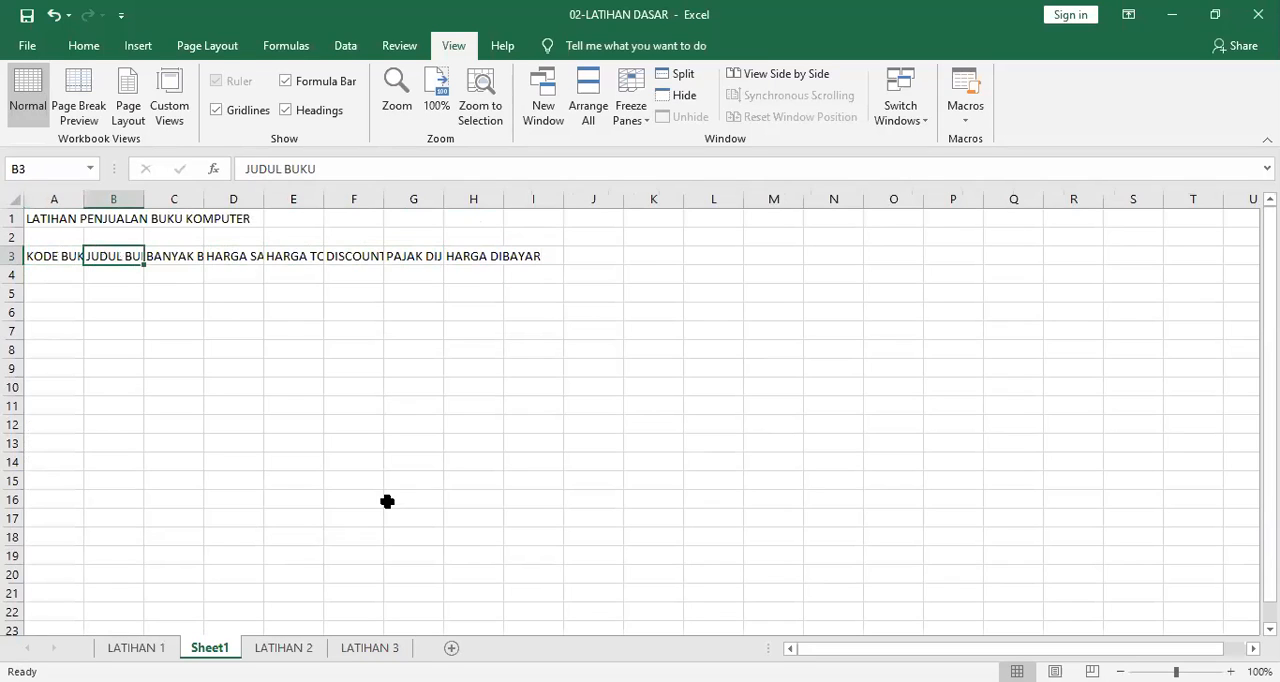
{"action": "key", "text": "Left"}
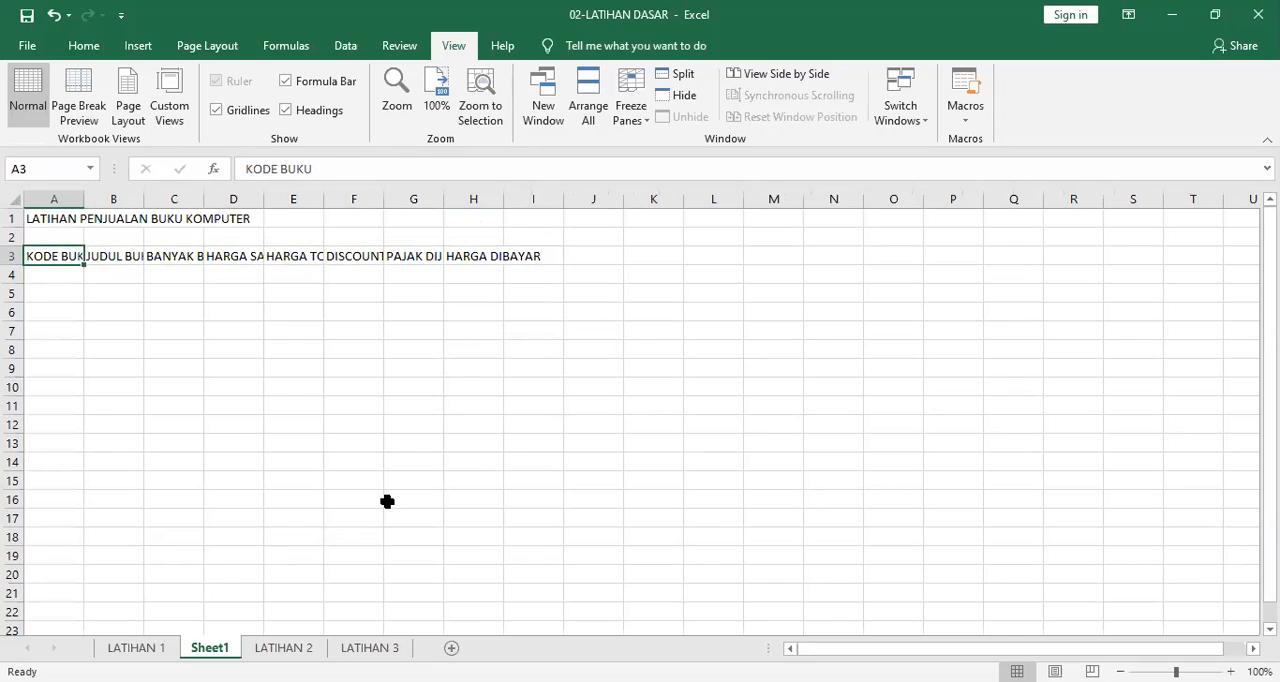
{"action": "key", "text": "Right"}
{"action": "key", "text": "Right"}
{"action": "key", "text": "Right"}
{"action": "key", "text": "Right"}
{"action": "key", "text": "Right"}
{"action": "key", "text": "Right"}
{"action": "key", "text": "Right"}
{"action": "key", "text": "Right"}
{"action": "key", "text": "Right"}
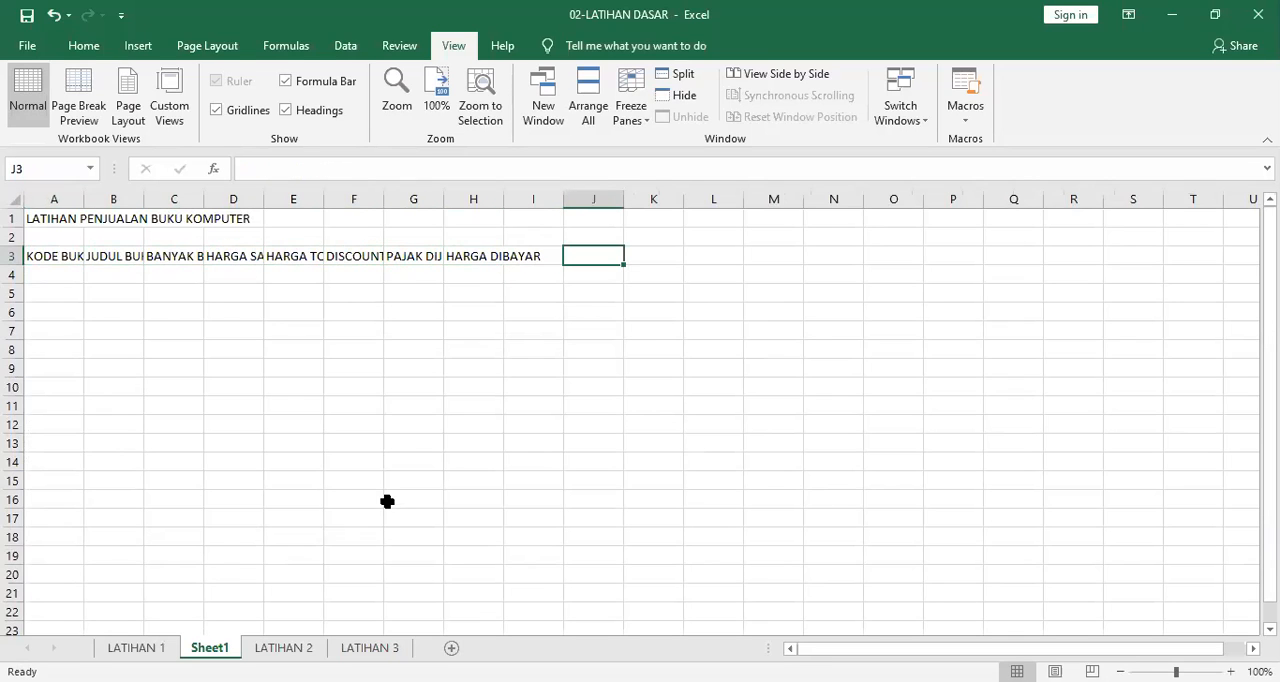
{"action": "left_click", "coordinate": [138, 256]}
{"action": "left_click", "coordinate": [166, 254]}
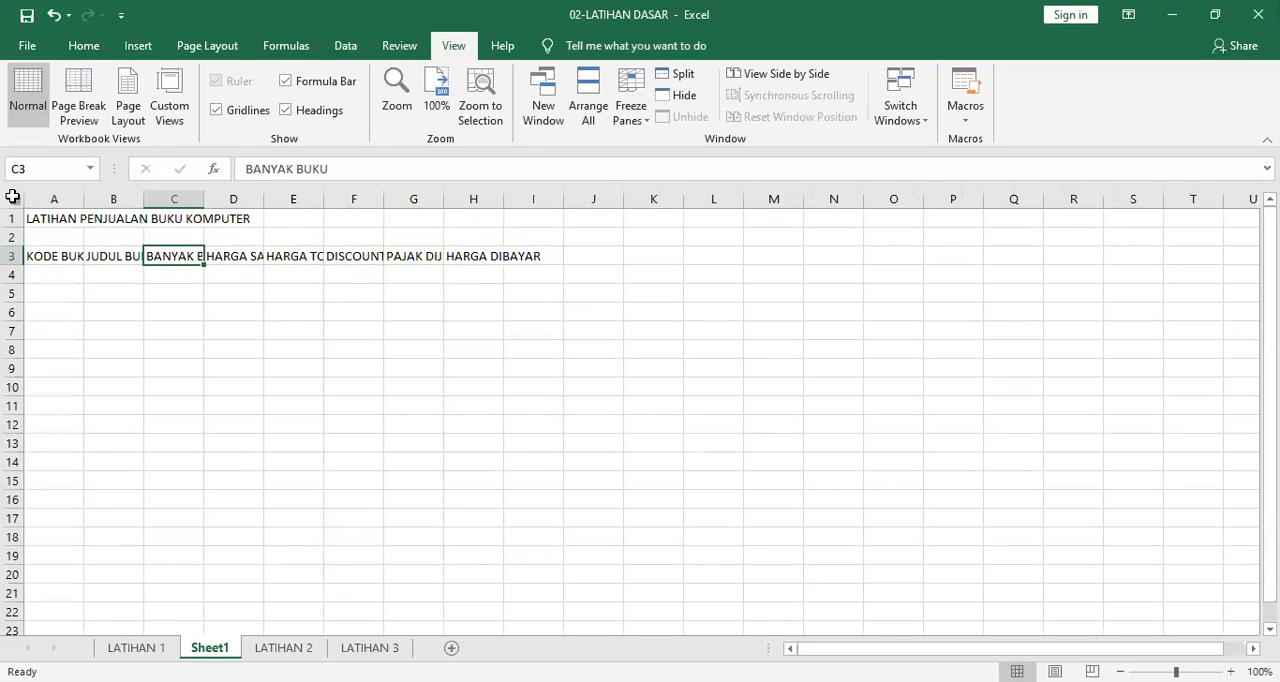
Apply Wrap Text to the whole header row 3 so long labels break onto a second line.
{"action": "left_click", "coordinate": [18, 255]}
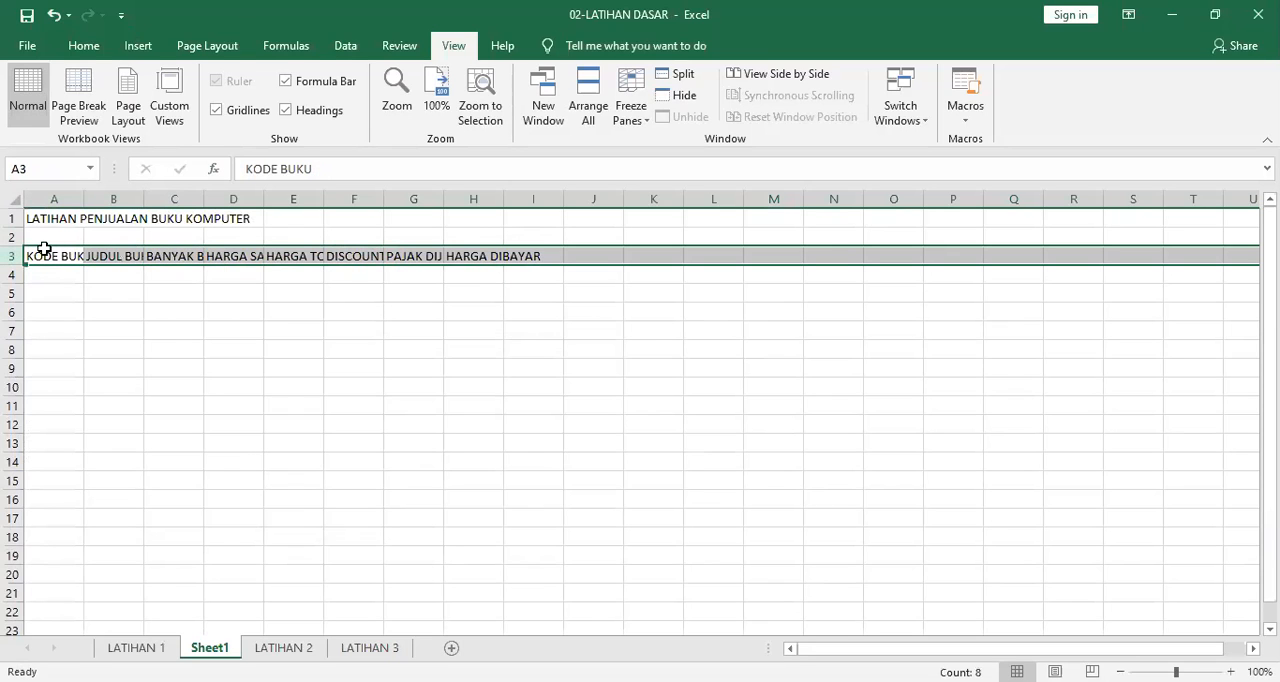
{"action": "left_click", "coordinate": [87, 45]}
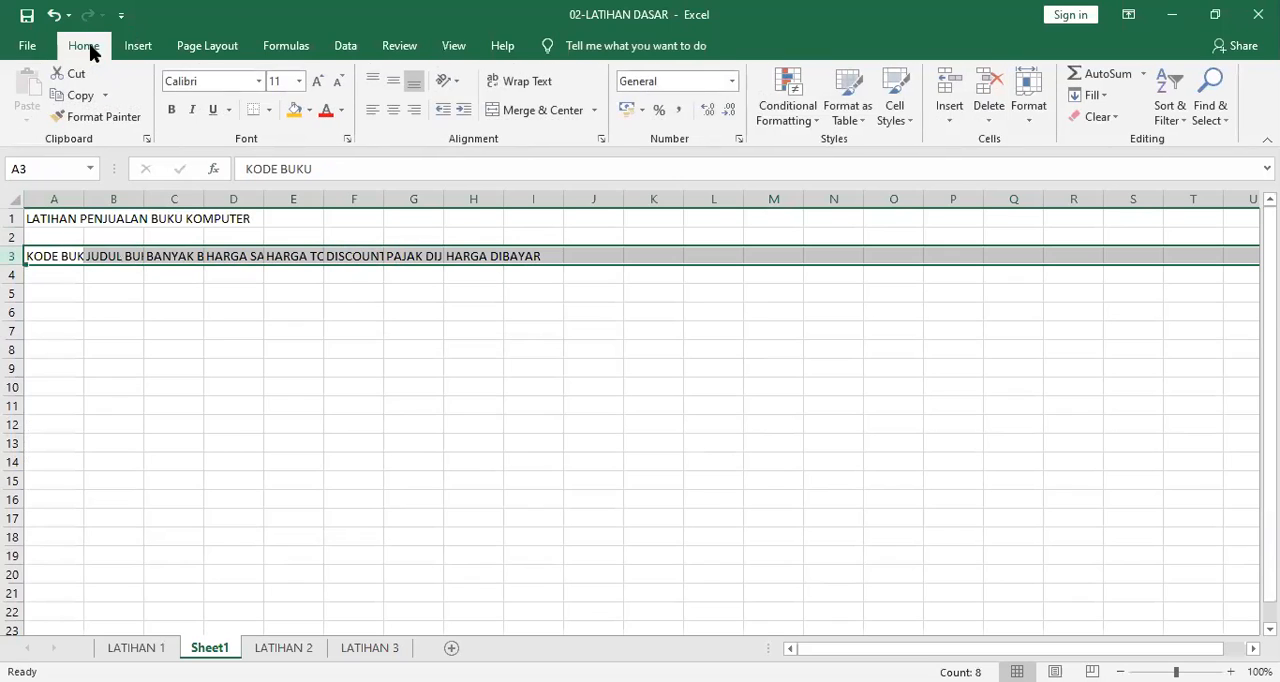
{"action": "left_click", "coordinate": [524, 93]}
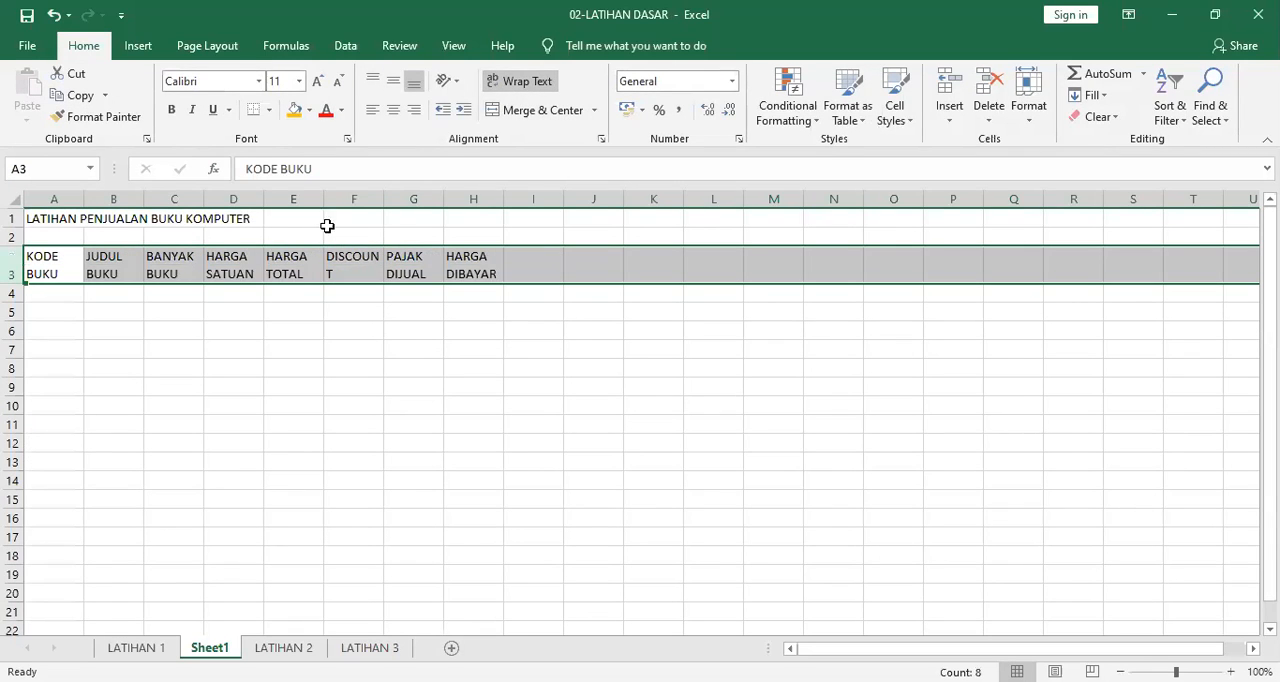
{"action": "left_click", "coordinate": [510, 88]}
{"action": "left_click", "coordinate": [510, 88]}
Center the row 3 headers both vertically and horizontally within their cells.
{"action": "left_click", "coordinate": [395, 86]}
{"action": "left_click", "coordinate": [393, 110]}
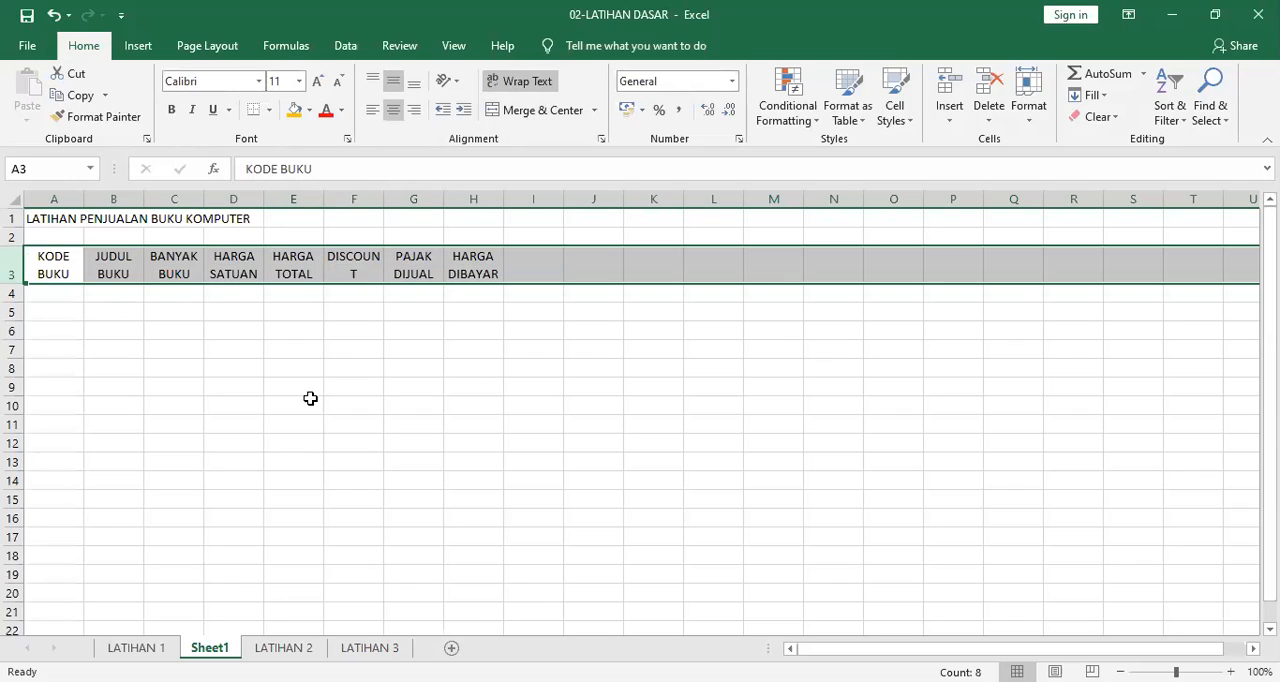
{"action": "left_click", "coordinate": [309, 401]}
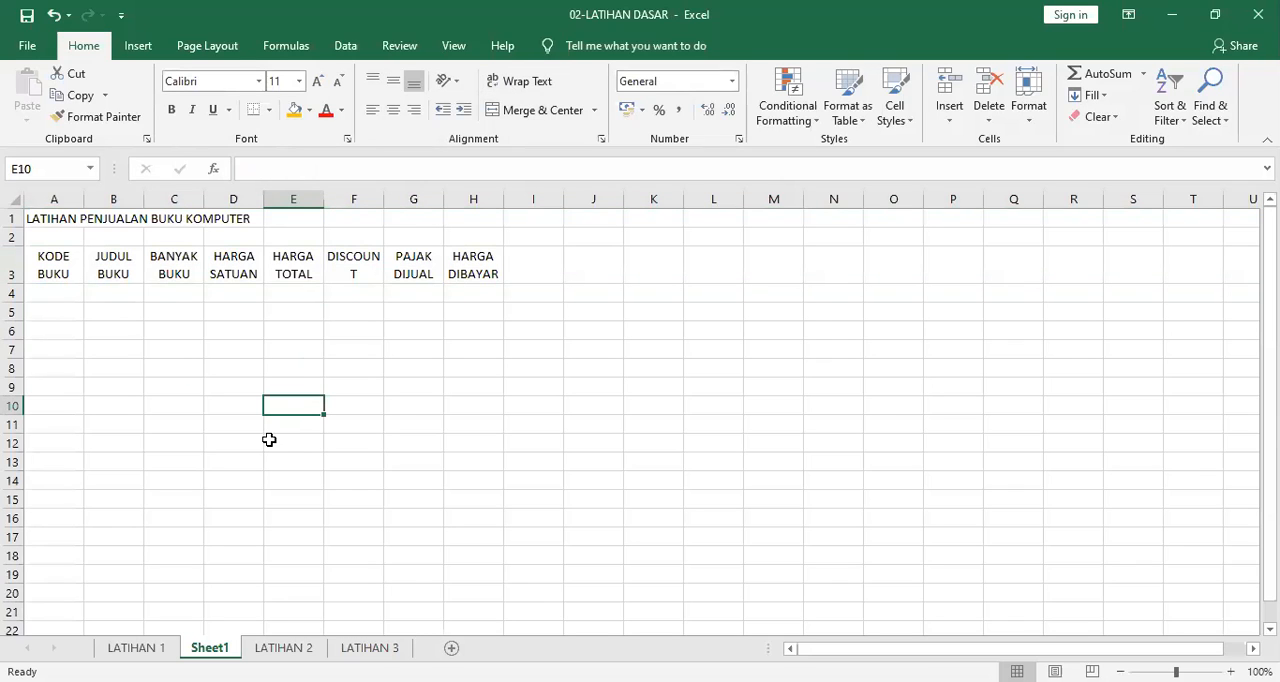
Try turning off text wrapping for the DISCOUNT header in F3 and for the whole of row 3.
{"action": "left_click", "coordinate": [336, 274]}
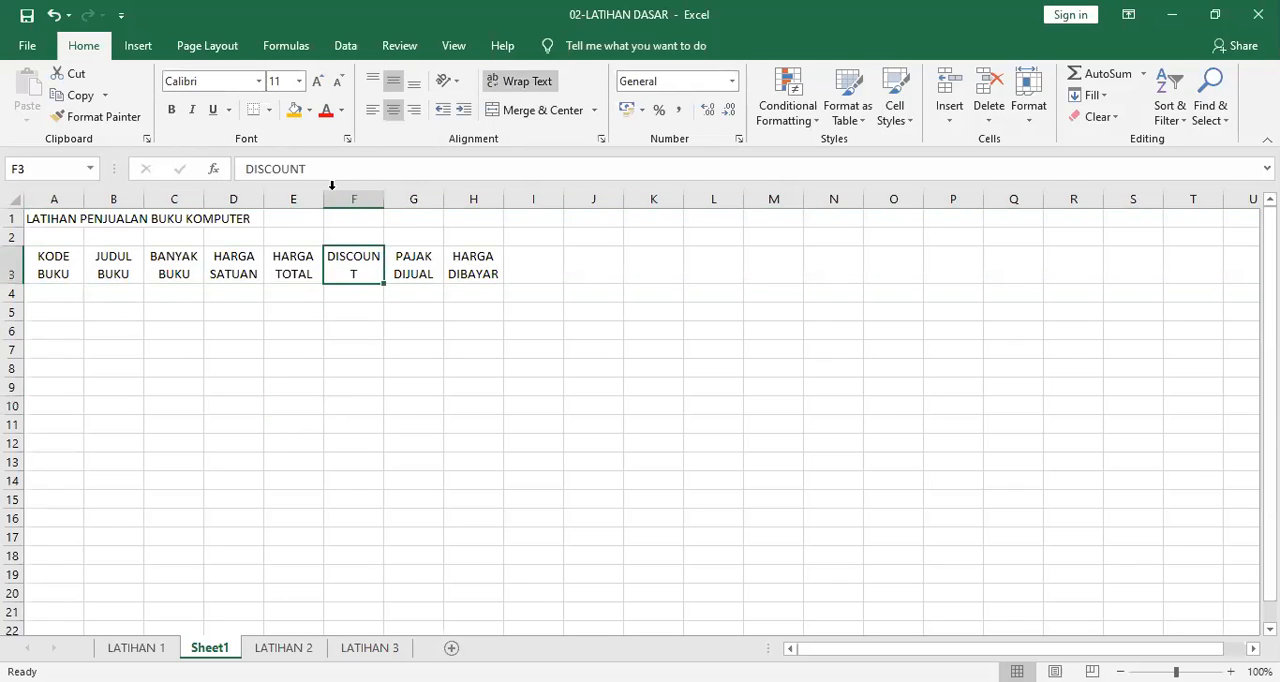
{"action": "left_click", "coordinate": [507, 85]}
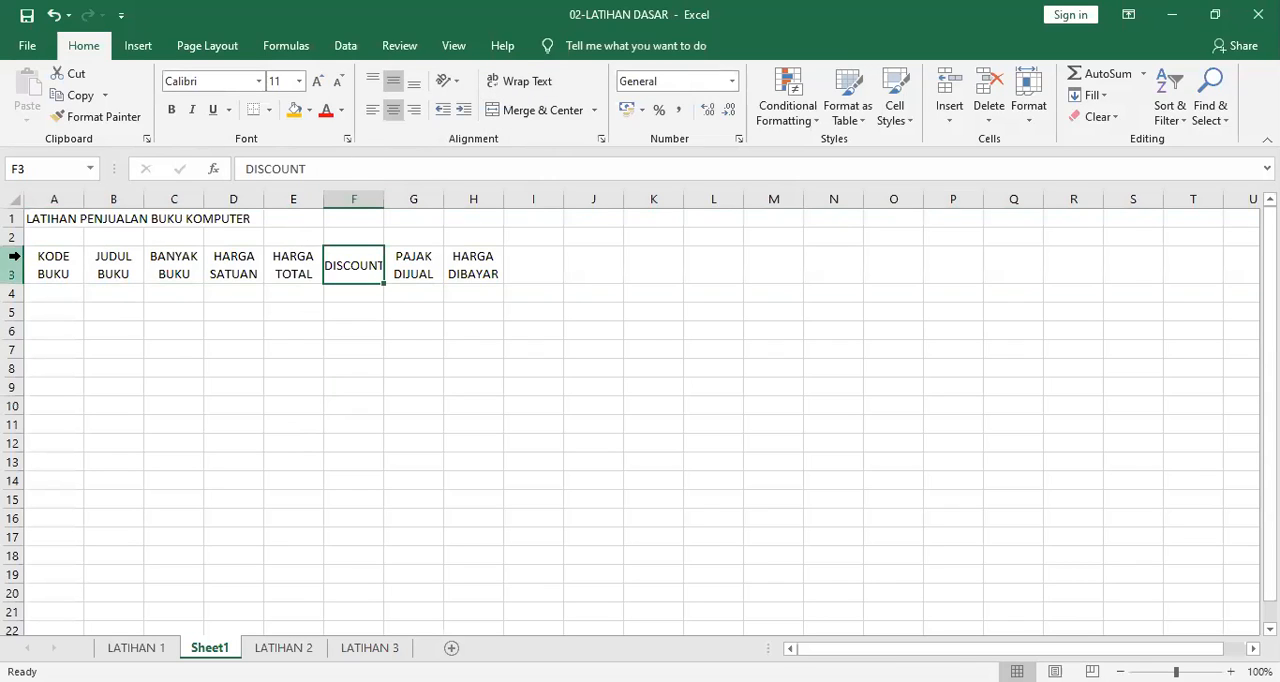
{"action": "left_click", "coordinate": [12, 264]}
{"action": "left_click", "coordinate": [518, 80]}
{"action": "left_click", "coordinate": [436, 385]}
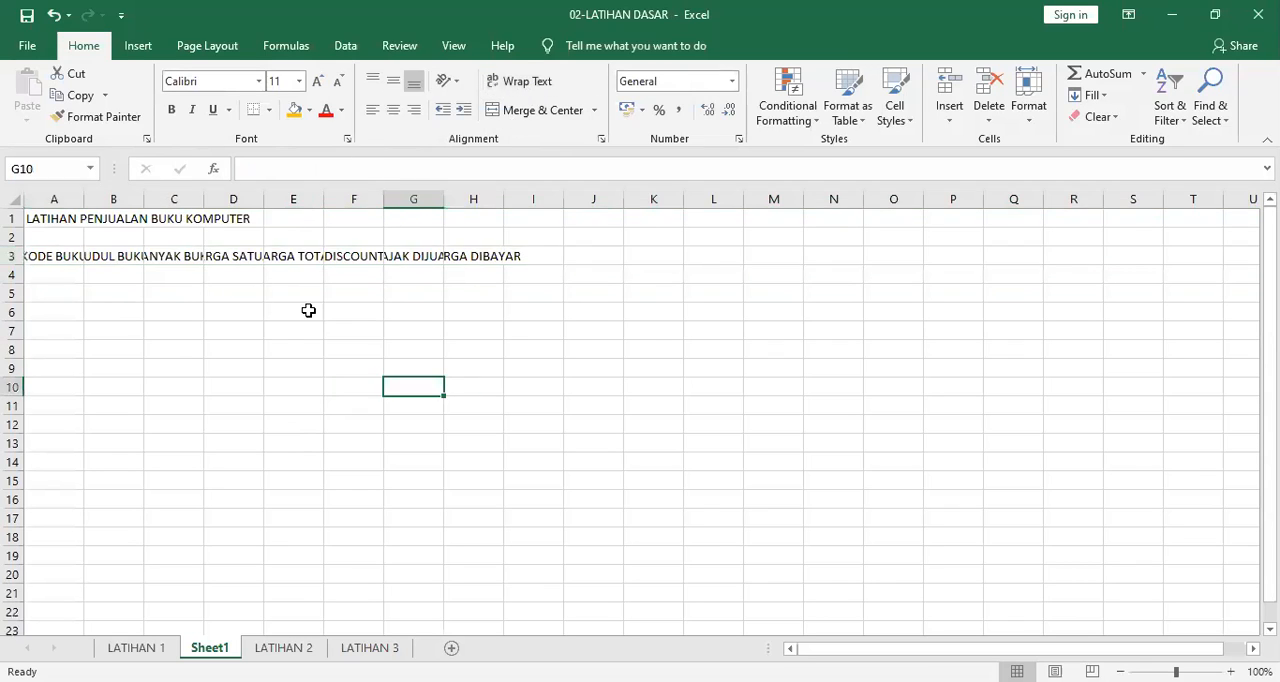
Fill the header cells A3 to H3 with the orange fill color.
{"action": "left_click", "coordinate": [60, 256]}
{"action": "left_click_drag", "start_coordinate": [60, 256], "coordinate": [491, 251]}
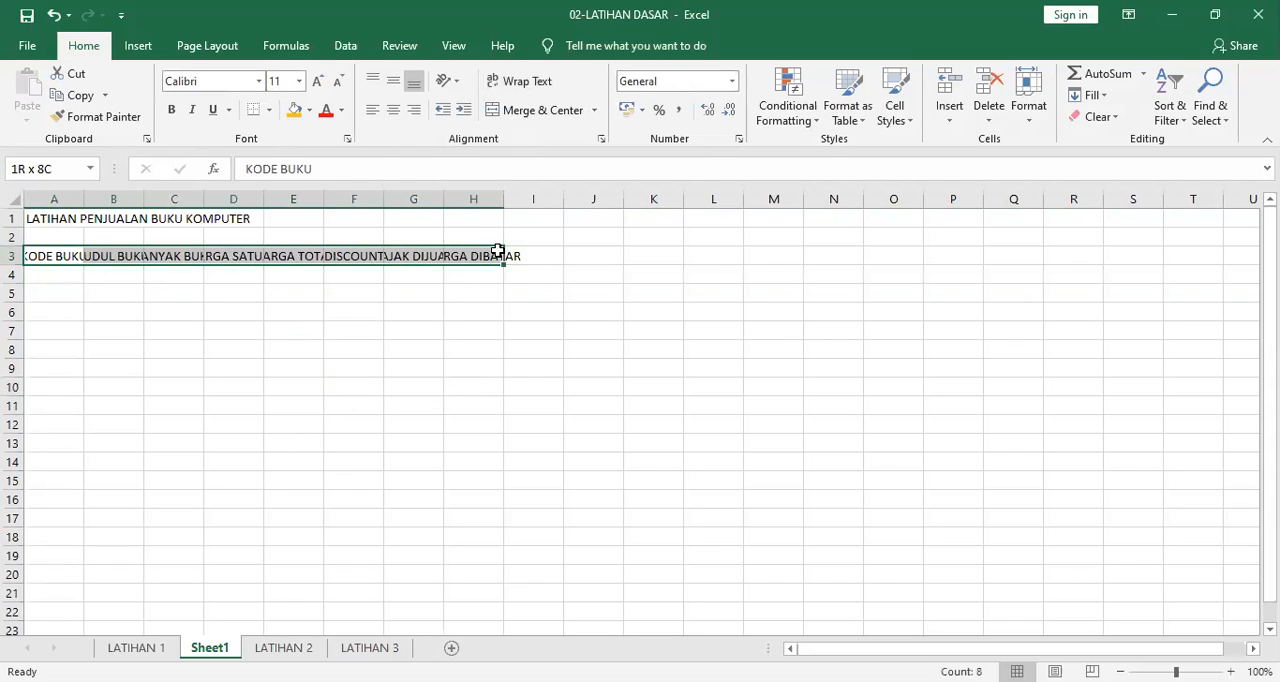
{"action": "left_click", "coordinate": [295, 111]}
{"action": "left_click", "coordinate": [356, 350]}
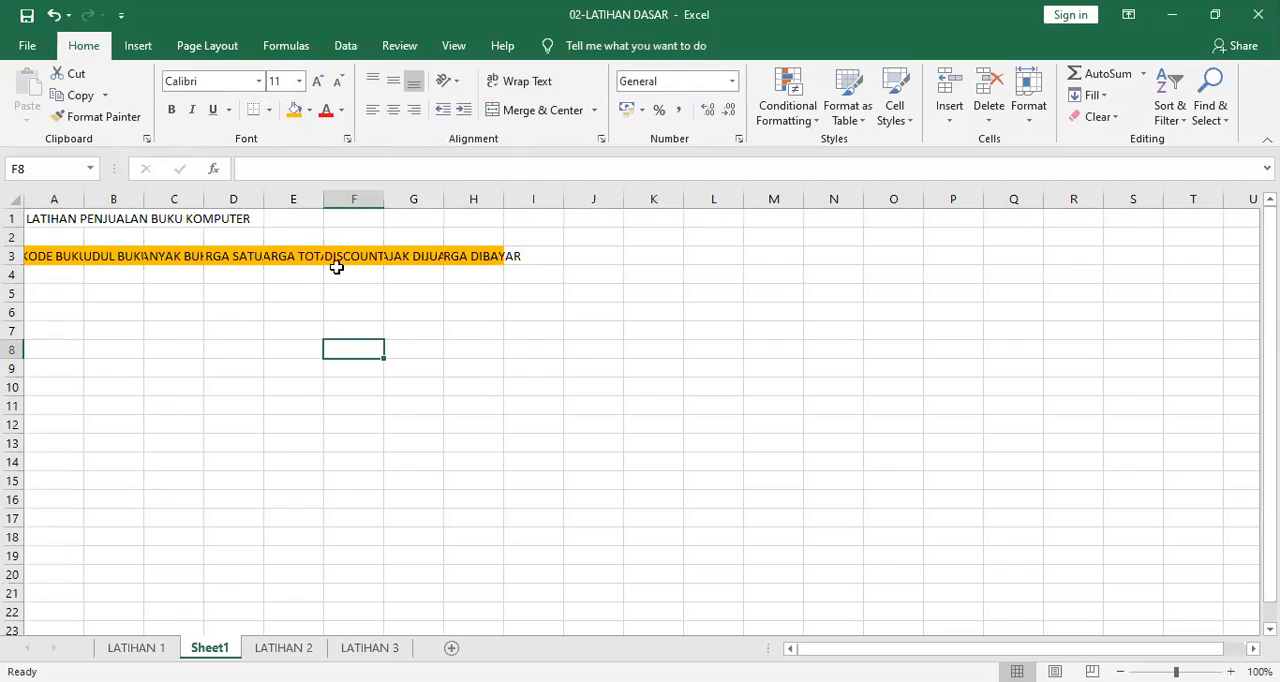
Turn text wrapping back on for the entire header row 3.
{"action": "left_click", "coordinate": [14, 256]}
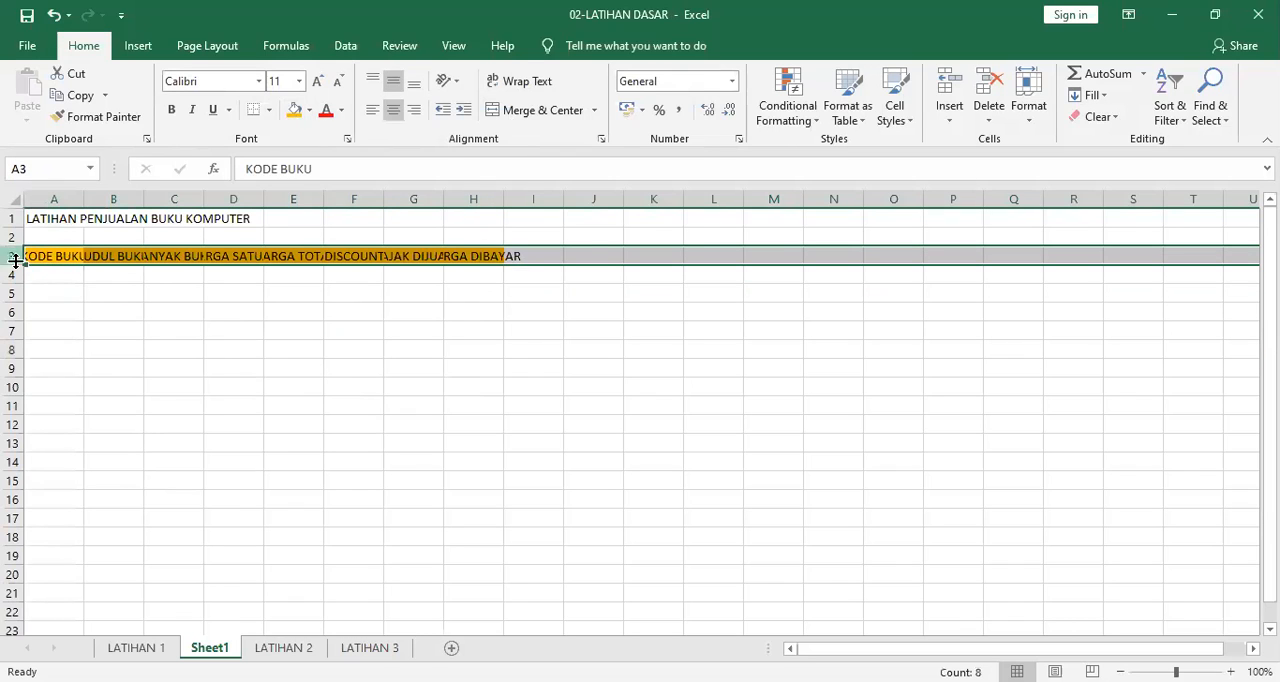
{"action": "left_click", "coordinate": [527, 82]}
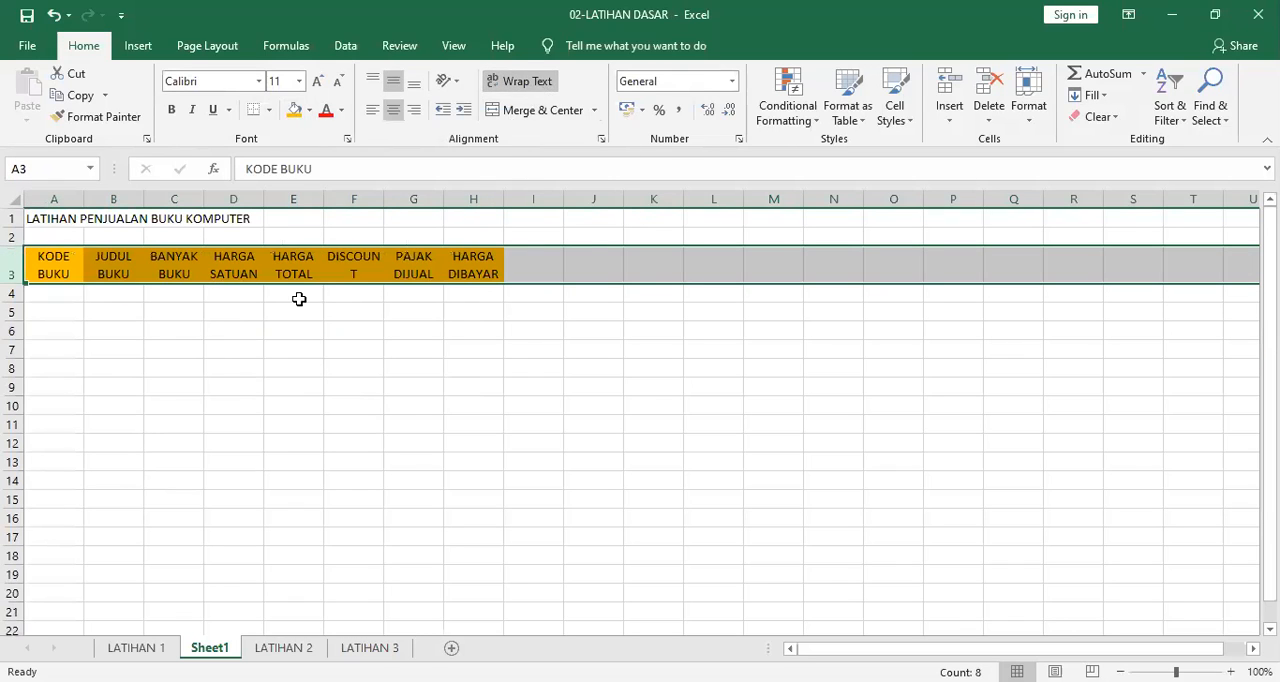
{"action": "left_click", "coordinate": [309, 384]}
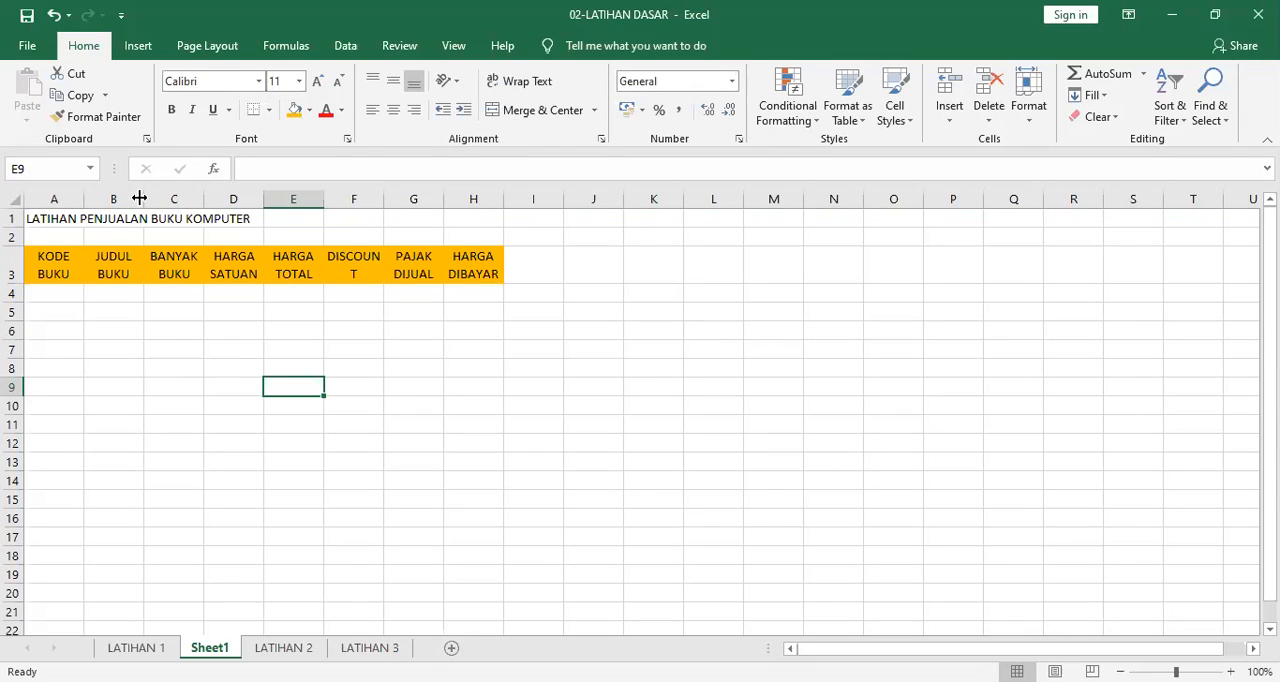
Widen column B for the book titles and autofit column F to the DISCOUNT header.
{"action": "left_click_drag", "start_coordinate": [141, 198], "coordinate": [189, 198]}
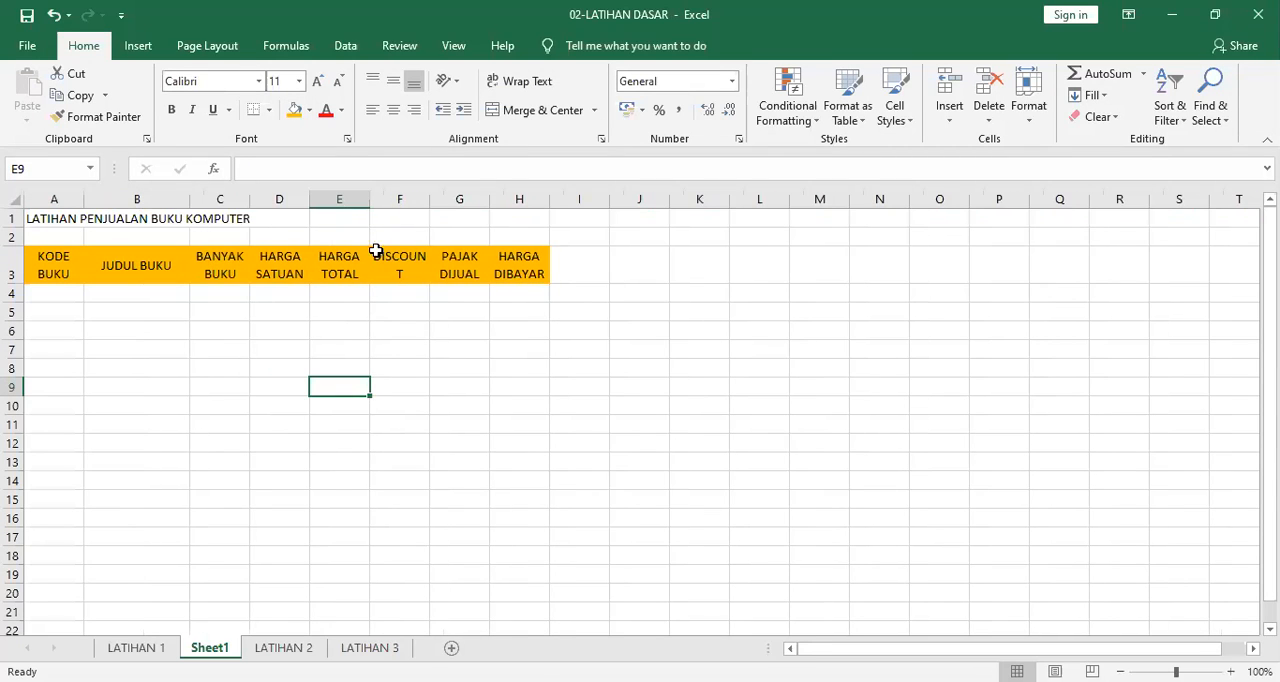
{"action": "double_click", "coordinate": [426, 198]}
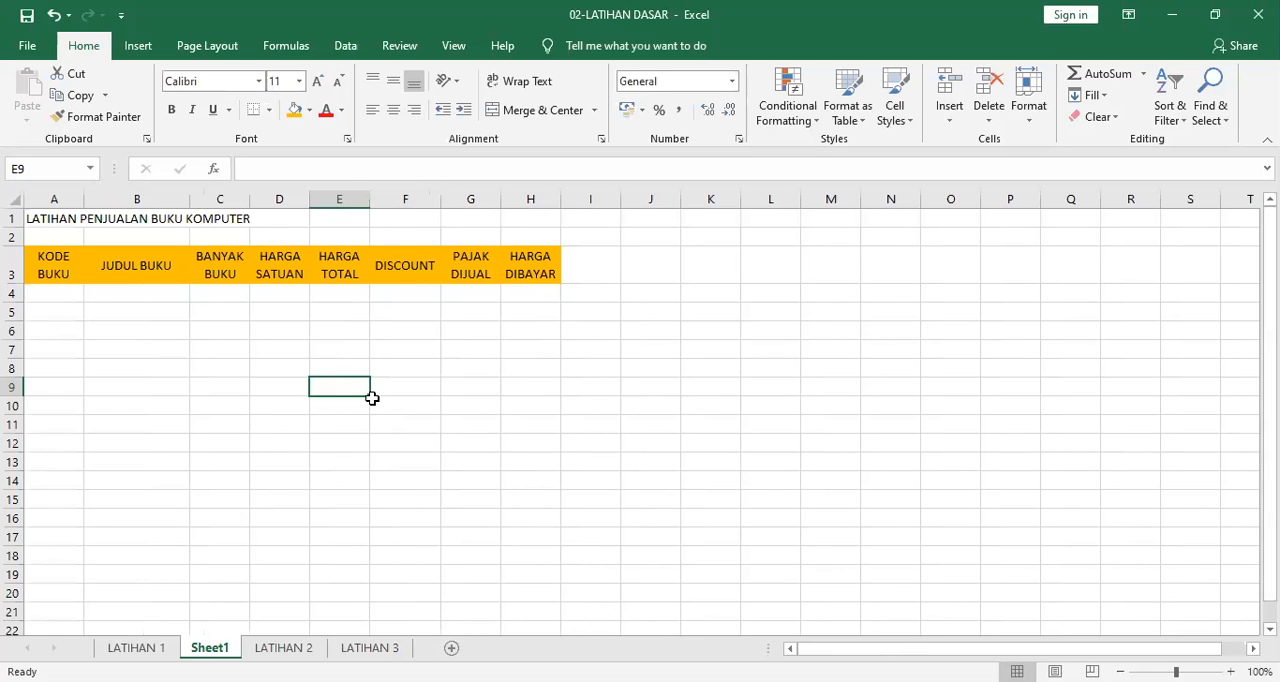
{"action": "left_click", "coordinate": [372, 399]}
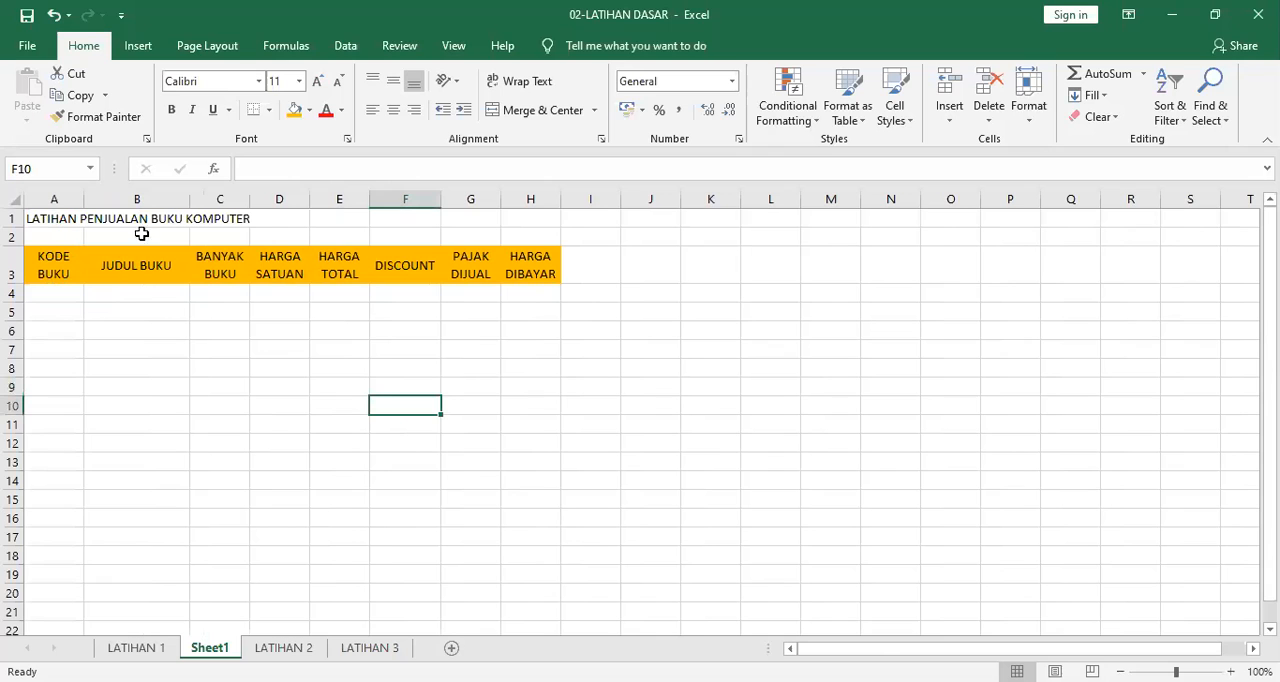
Merge and center the title in row 1 across columns A to H, checking the last column against the LATIHAN 1 sheet.
{"action": "left_click", "coordinate": [535, 258]}
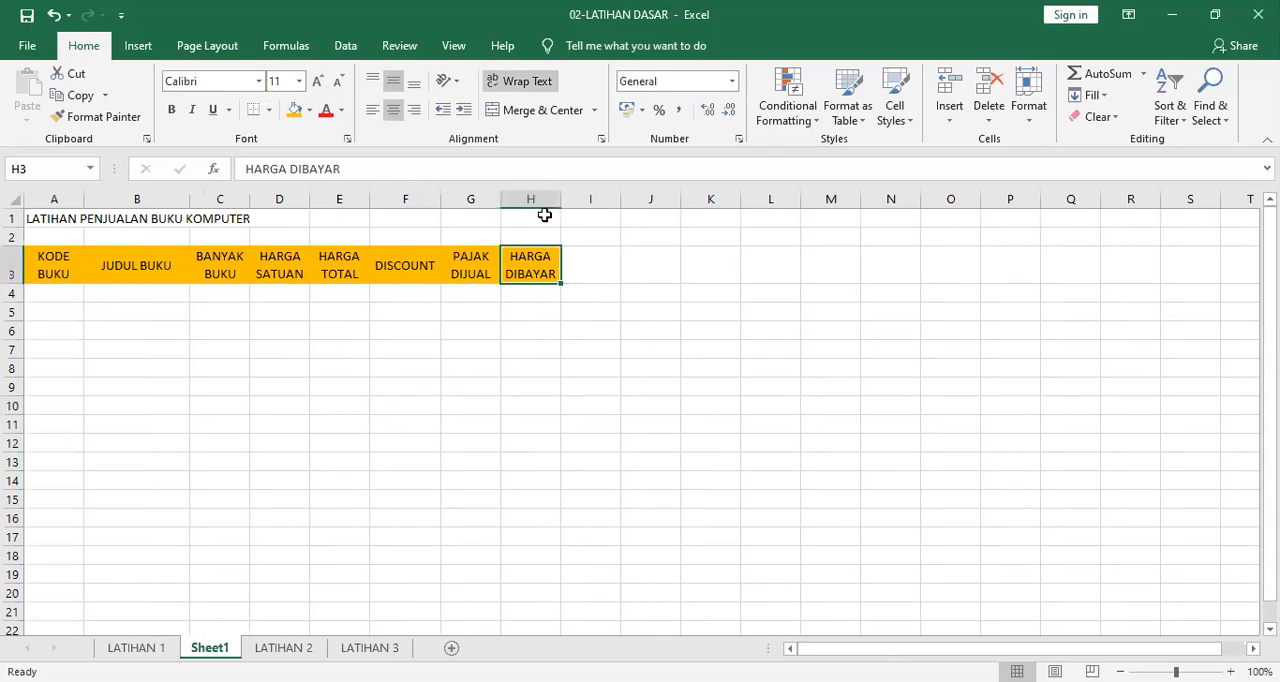
{"action": "left_click", "coordinate": [534, 198]}
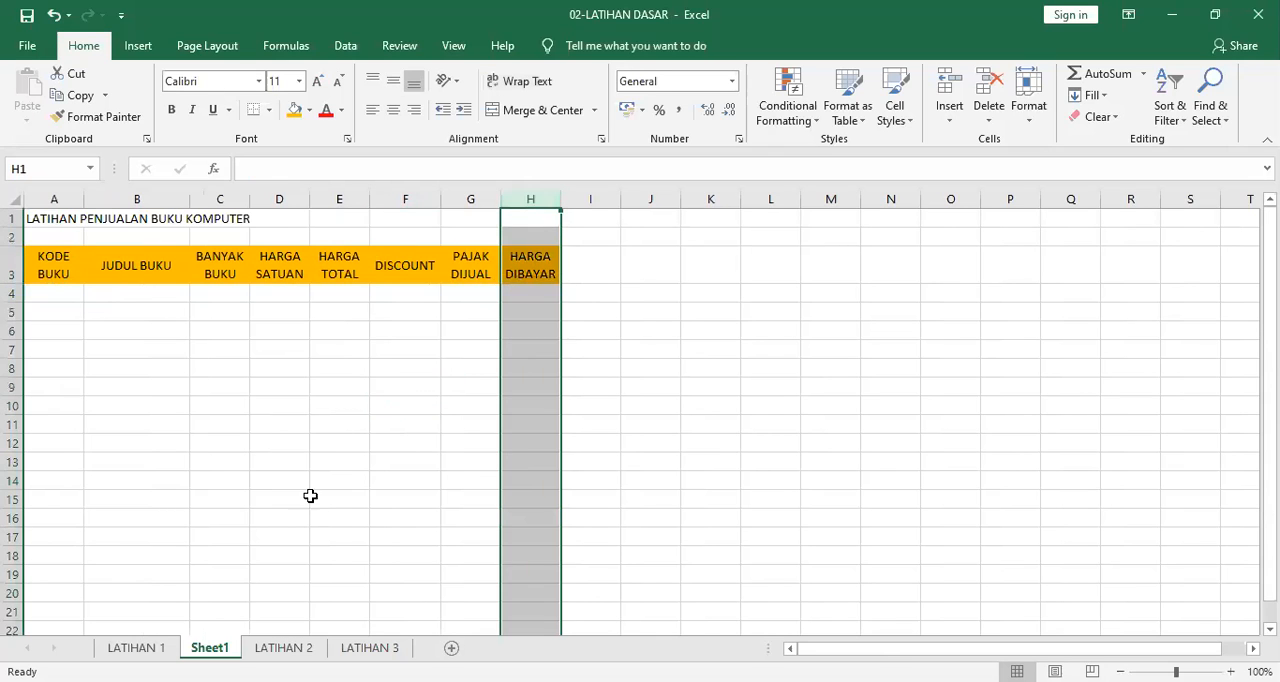
{"action": "left_click", "coordinate": [136, 648]}
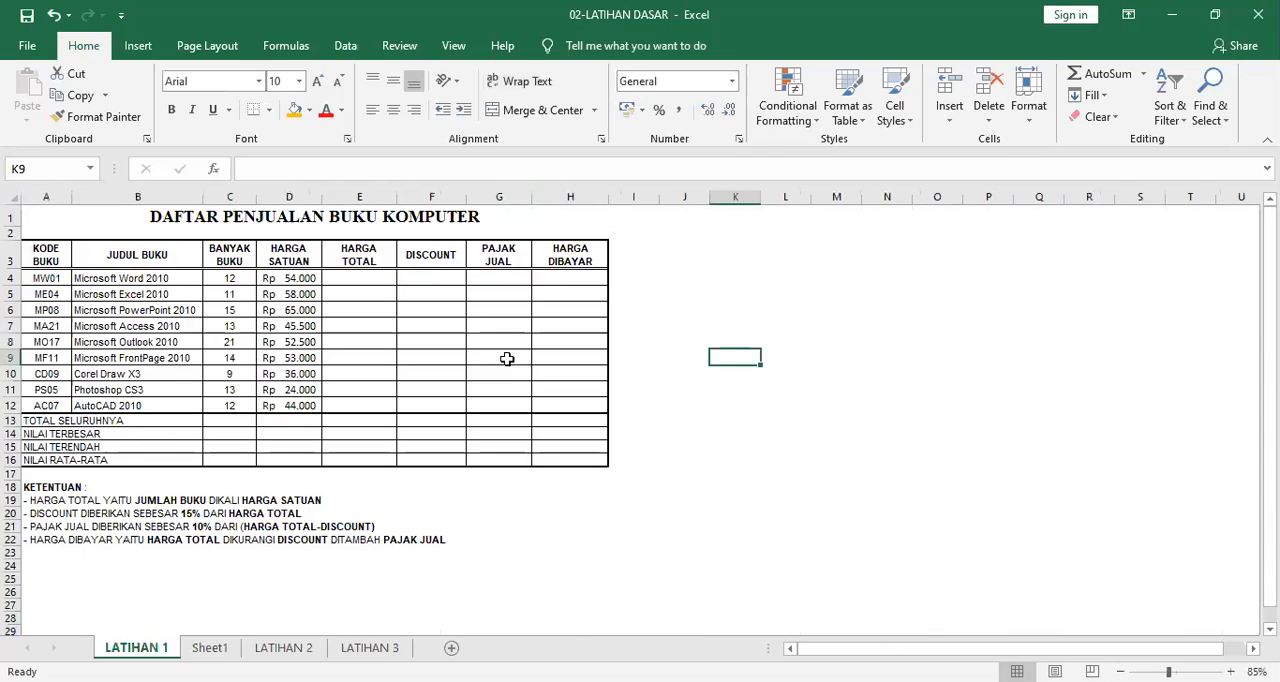
{"action": "left_click", "coordinate": [570, 196]}
{"action": "left_click", "coordinate": [210, 648]}
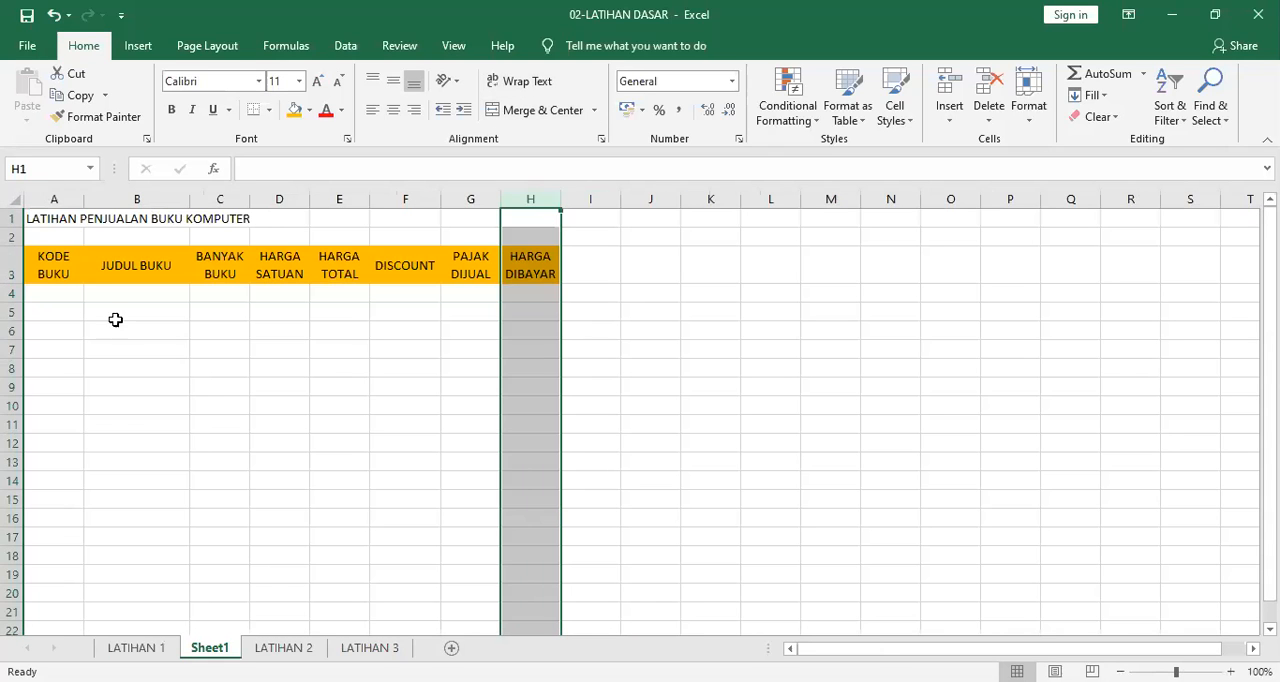
{"action": "left_click_drag", "start_coordinate": [51, 219], "coordinate": [526, 209]}
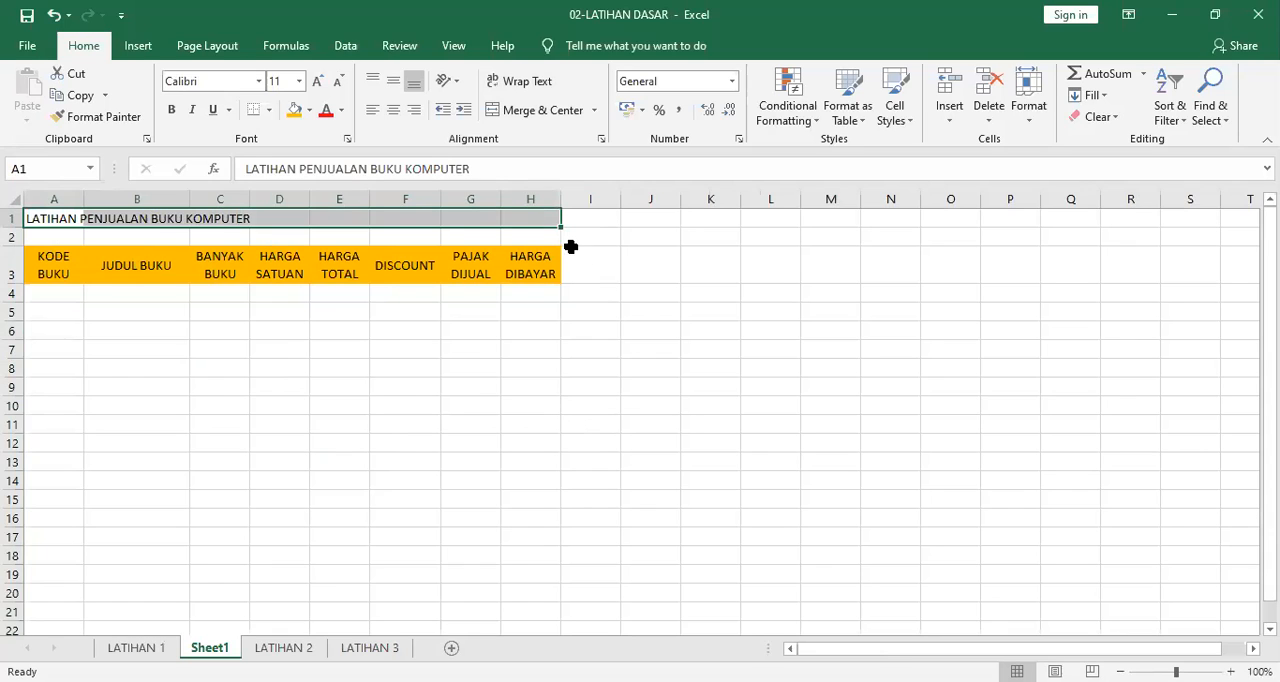
{"action": "left_click", "coordinate": [539, 110]}
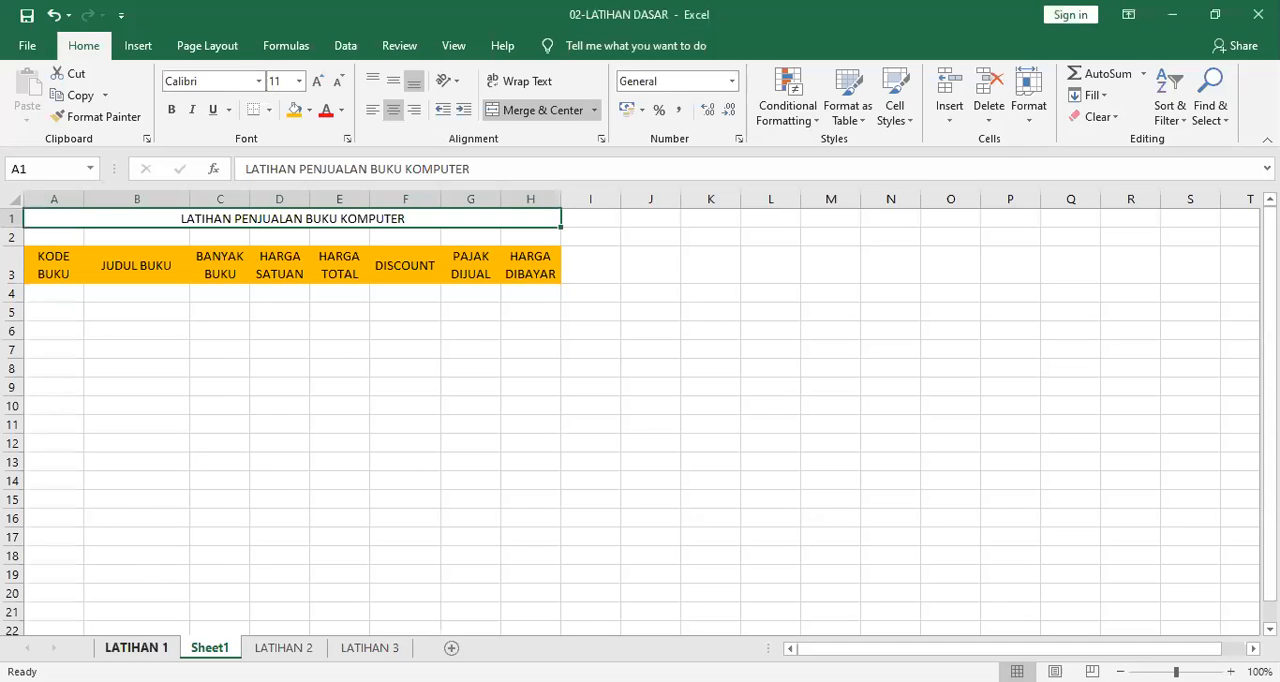
Enter the first book code from the LATIHAN 1 sheet, MW01, in cell A4 of Sheet1.
{"action": "left_click", "coordinate": [136, 648]}
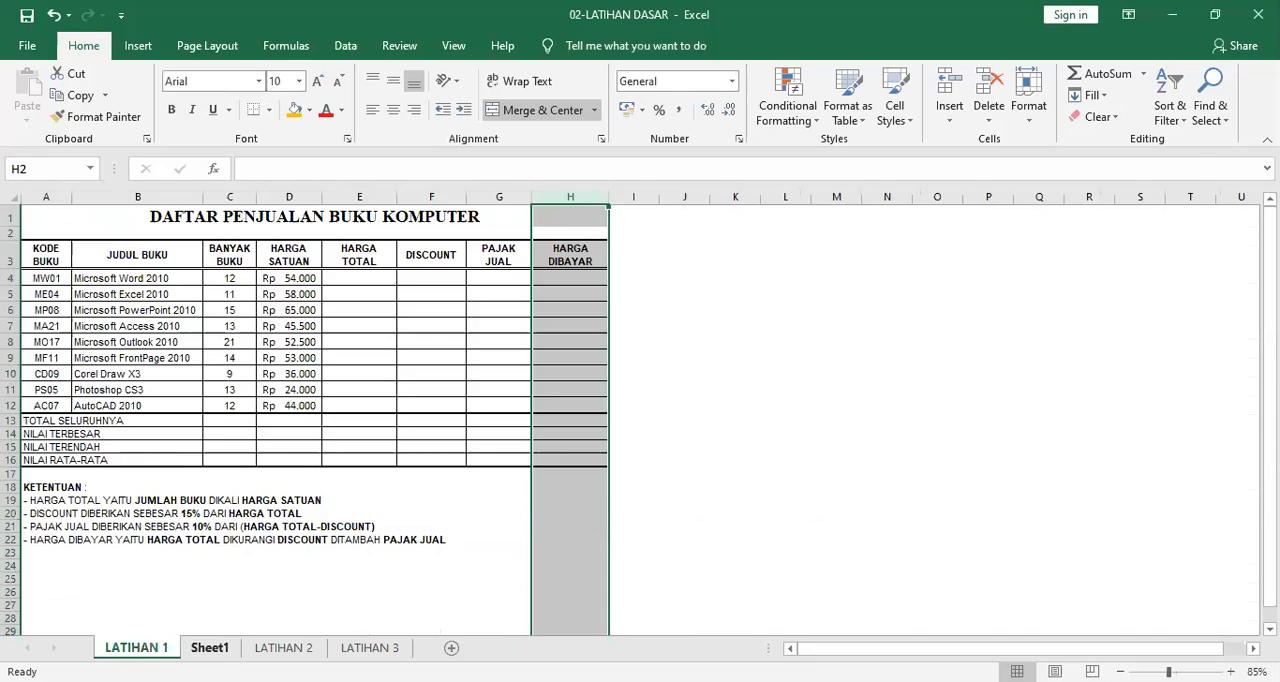
{"action": "left_click", "coordinate": [209, 648]}
{"action": "left_click", "coordinate": [52, 294]}
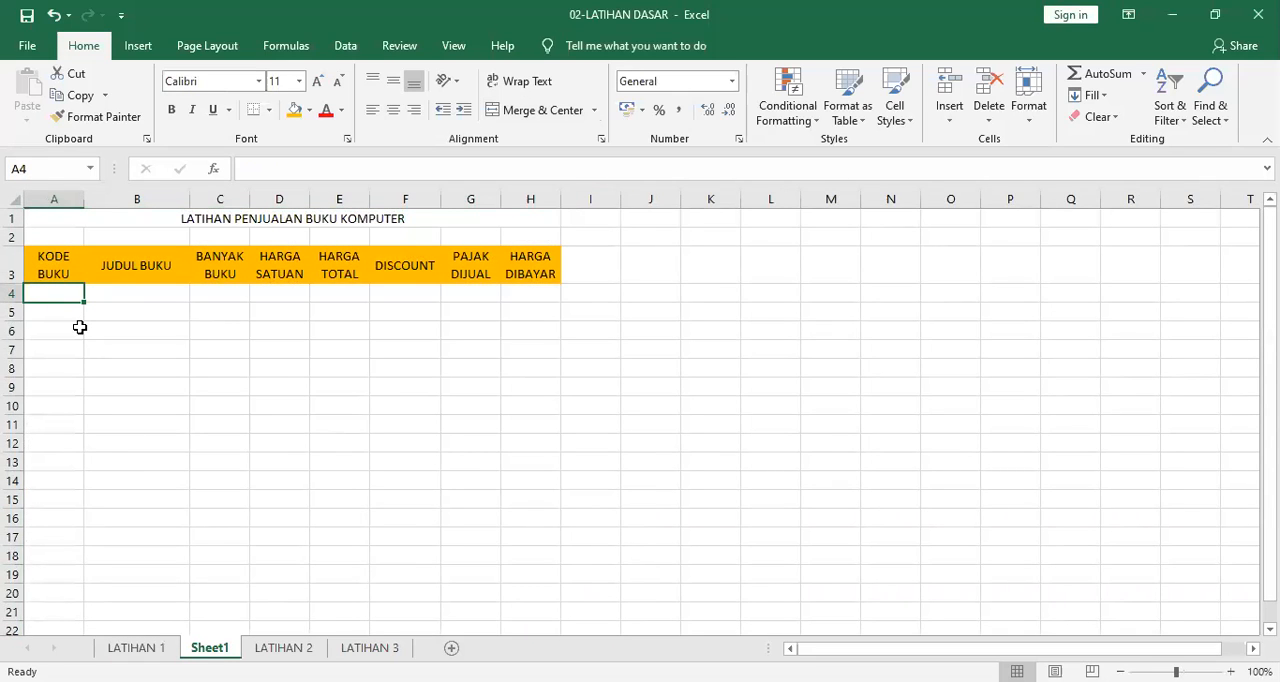
{"action": "type", "text": "MW01"}
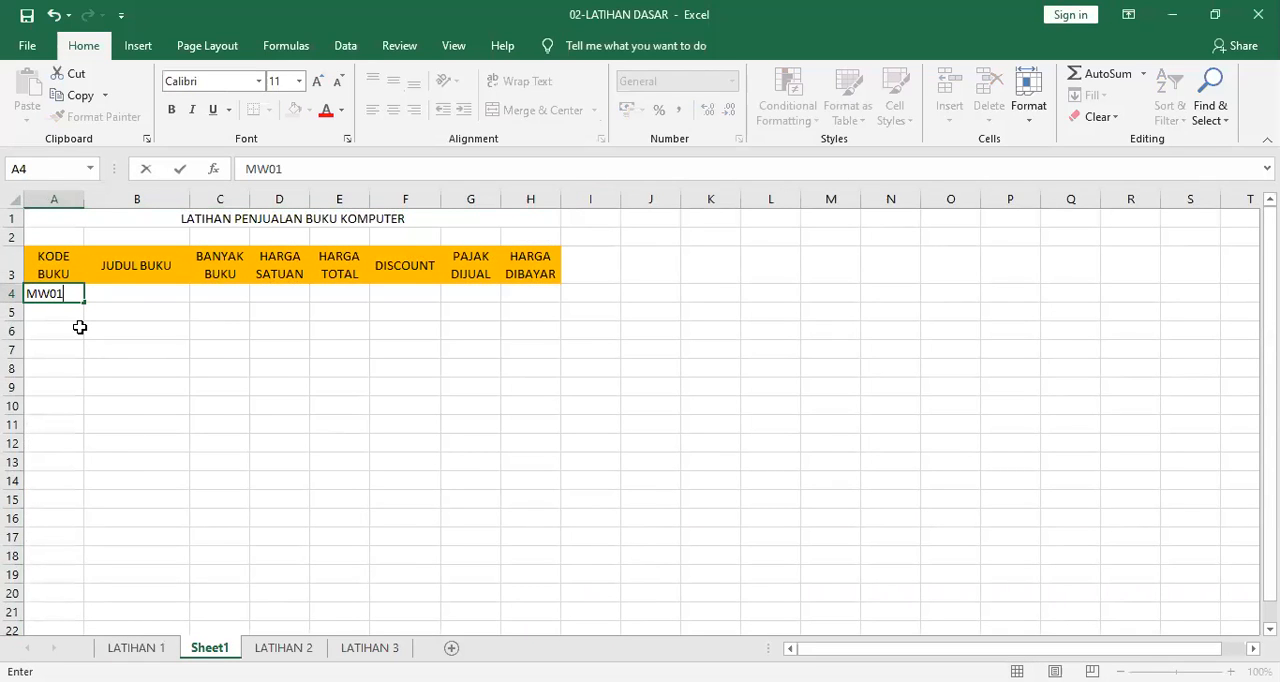
{"action": "key", "text": "Return"}
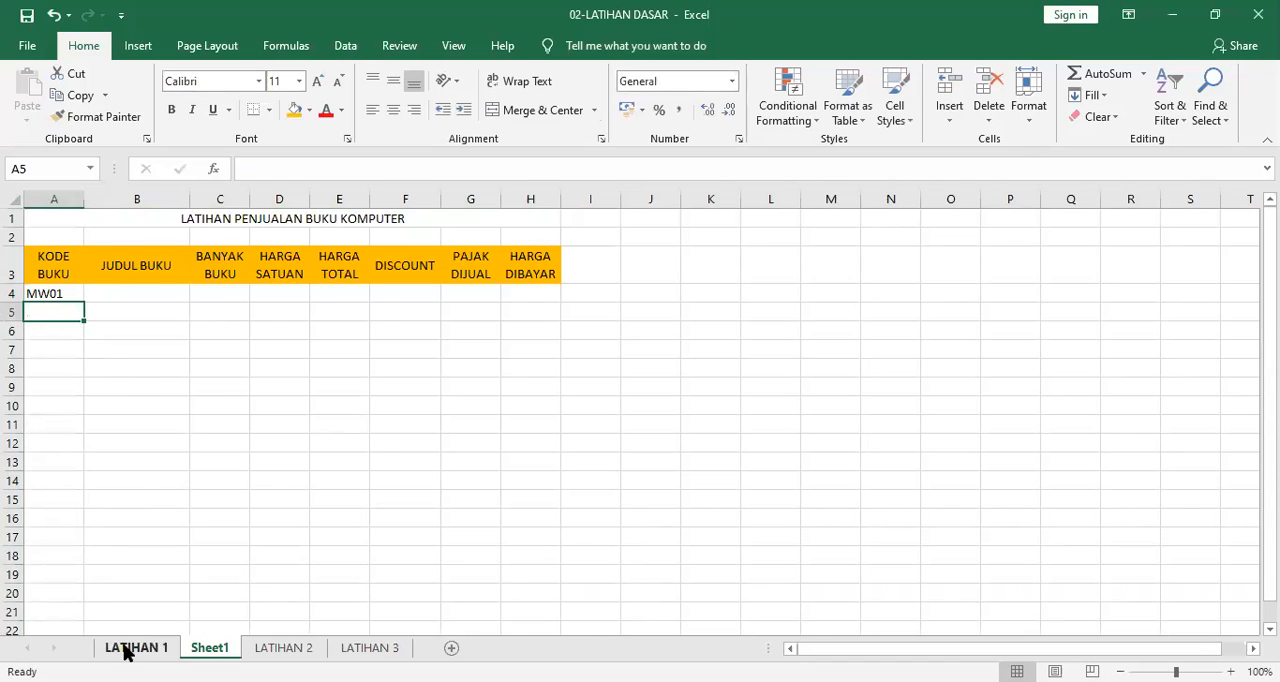
Move the entire contents of Sheet1 into a new blank workbook.
{"action": "left_click", "coordinate": [122, 648]}
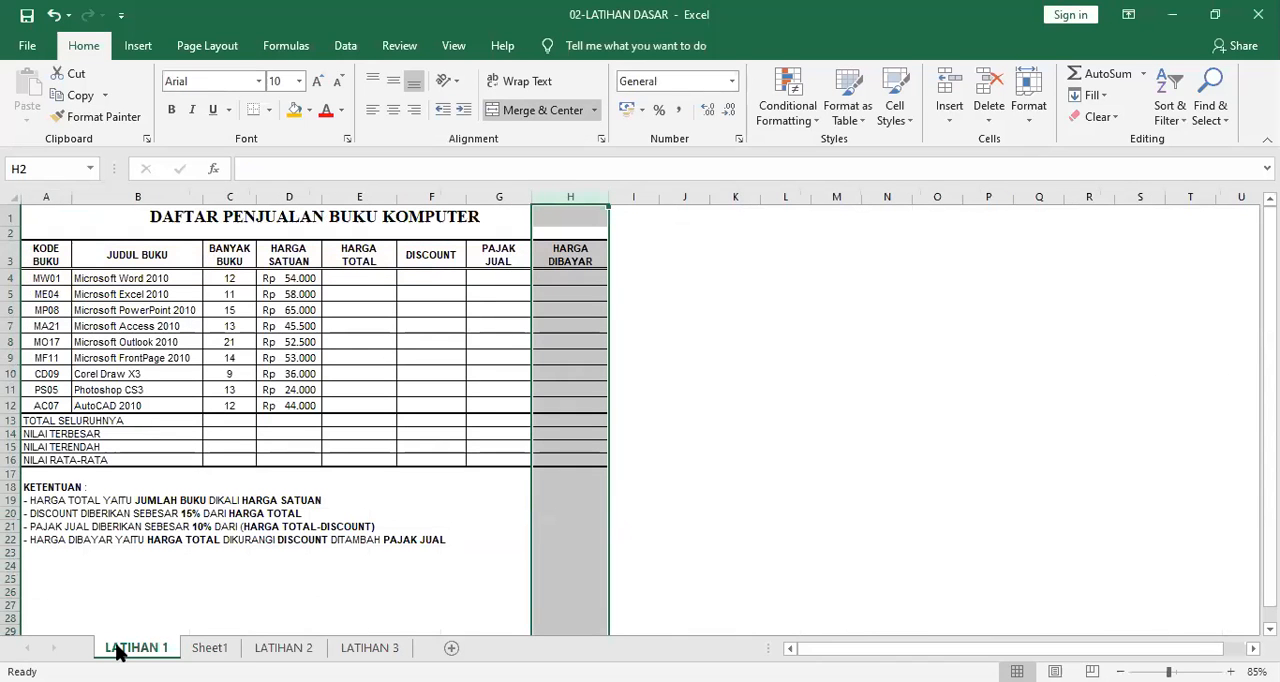
{"action": "left_click", "coordinate": [206, 648]}
{"action": "left_click", "coordinate": [17, 203]}
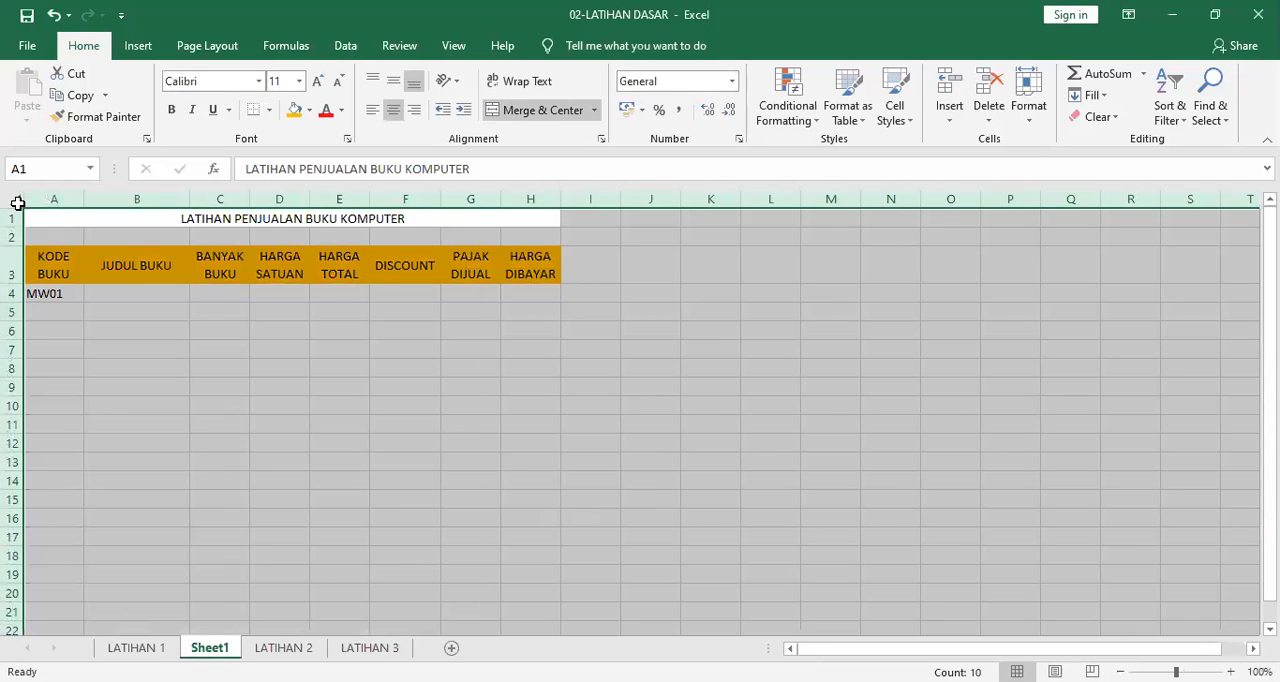
{"action": "key", "text": "ctrl+c"}
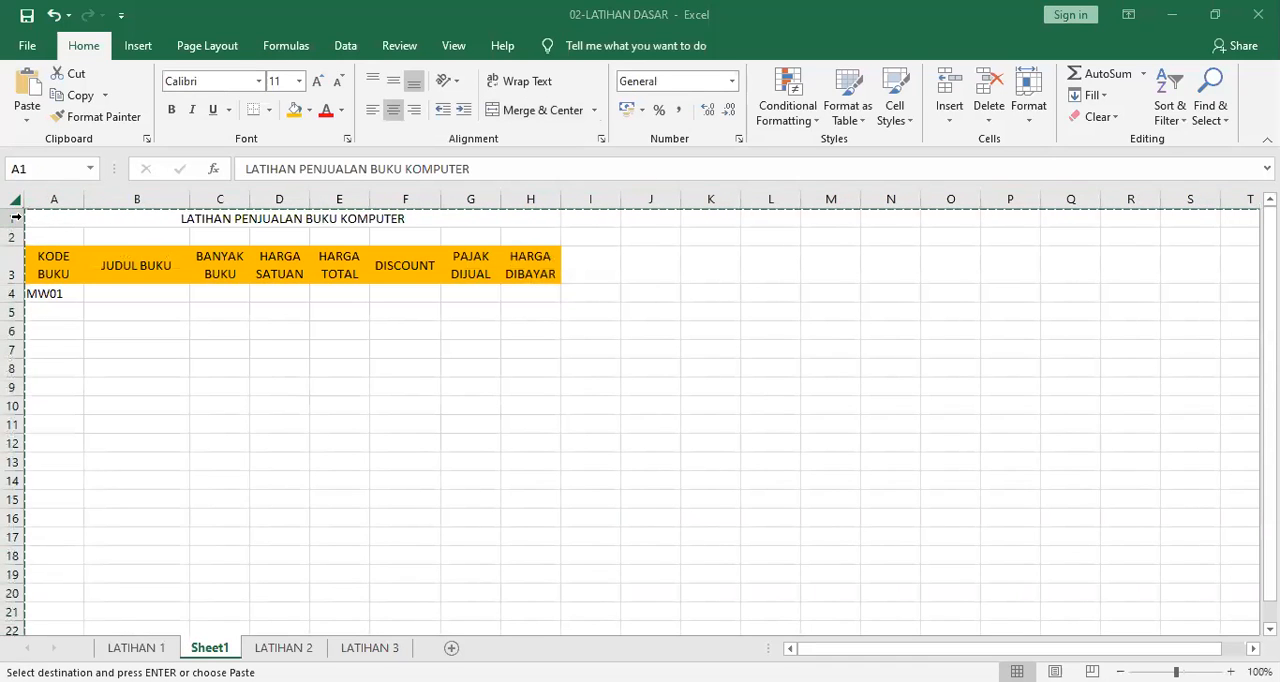
{"action": "key", "text": "ctrl+v"}
{"action": "left_click", "coordinate": [499, 475]}
{"action": "left_click", "coordinate": [660, 478]}
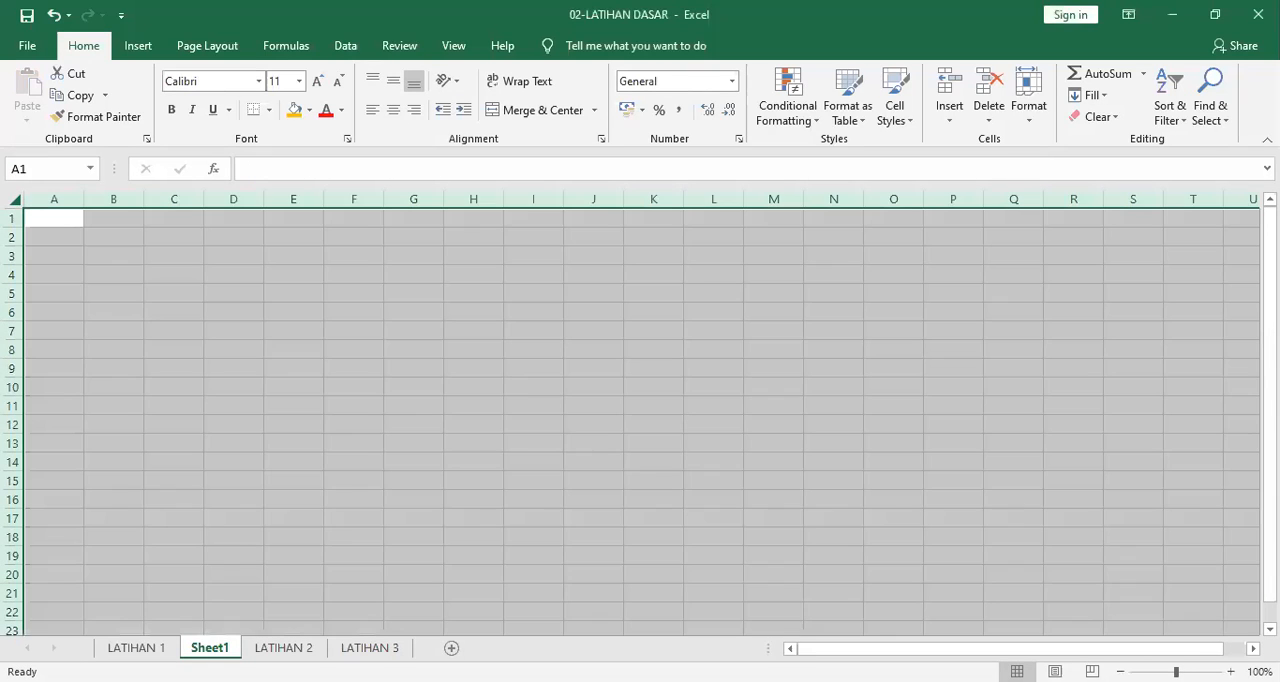
Delete Sheet1 from the 02-LATIHAN DASAR workbook and return to the book codes on the LATIHAN 1 sheet.
{"action": "right_click", "coordinate": [228, 645]}
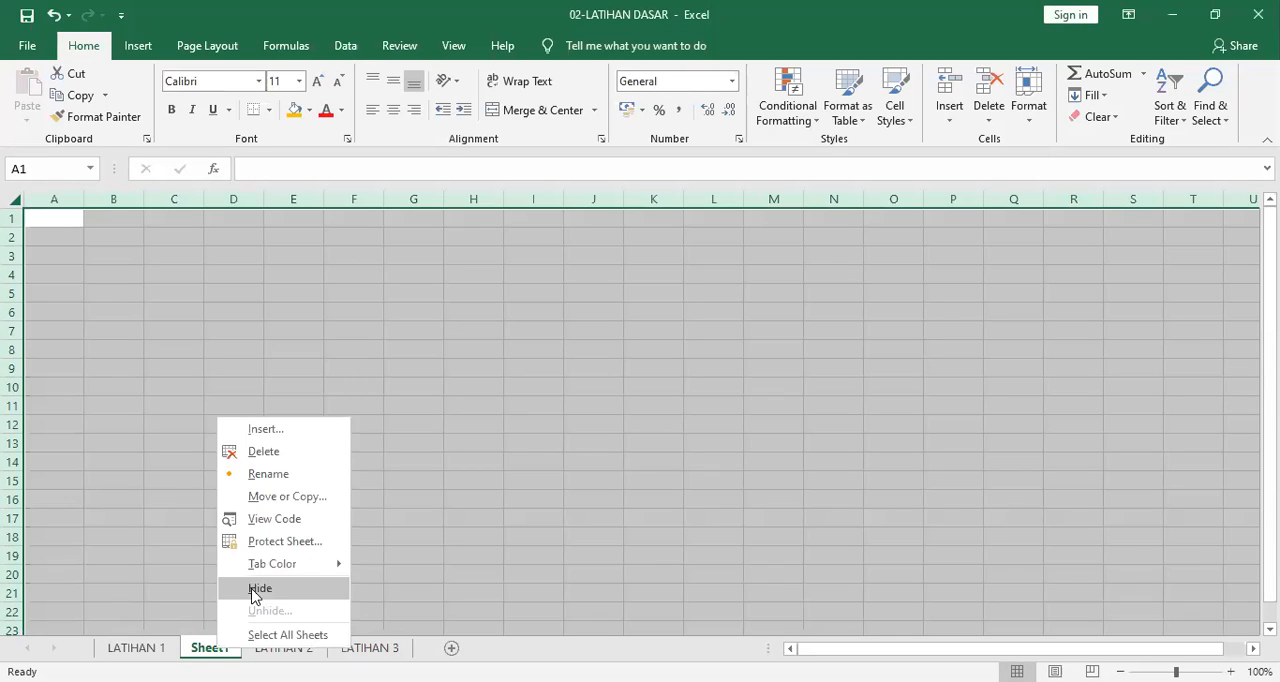
{"action": "left_click", "coordinate": [280, 449]}
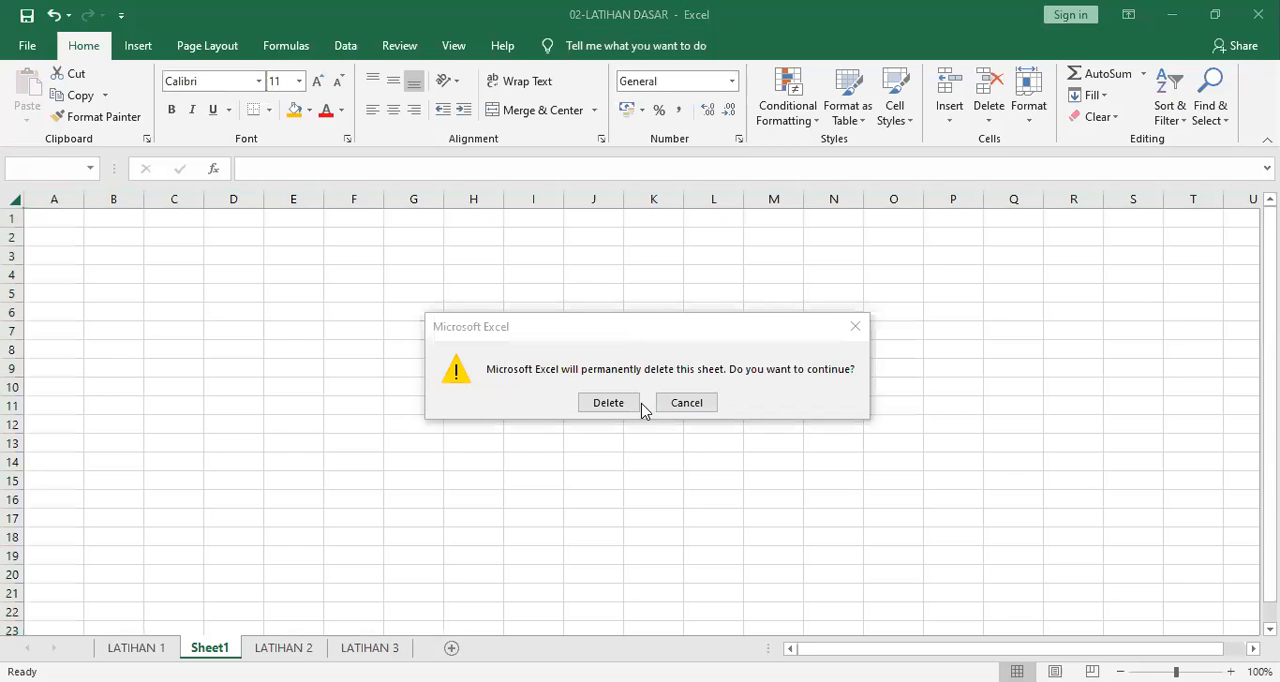
{"action": "left_click", "coordinate": [628, 404]}
{"action": "left_click", "coordinate": [135, 647]}
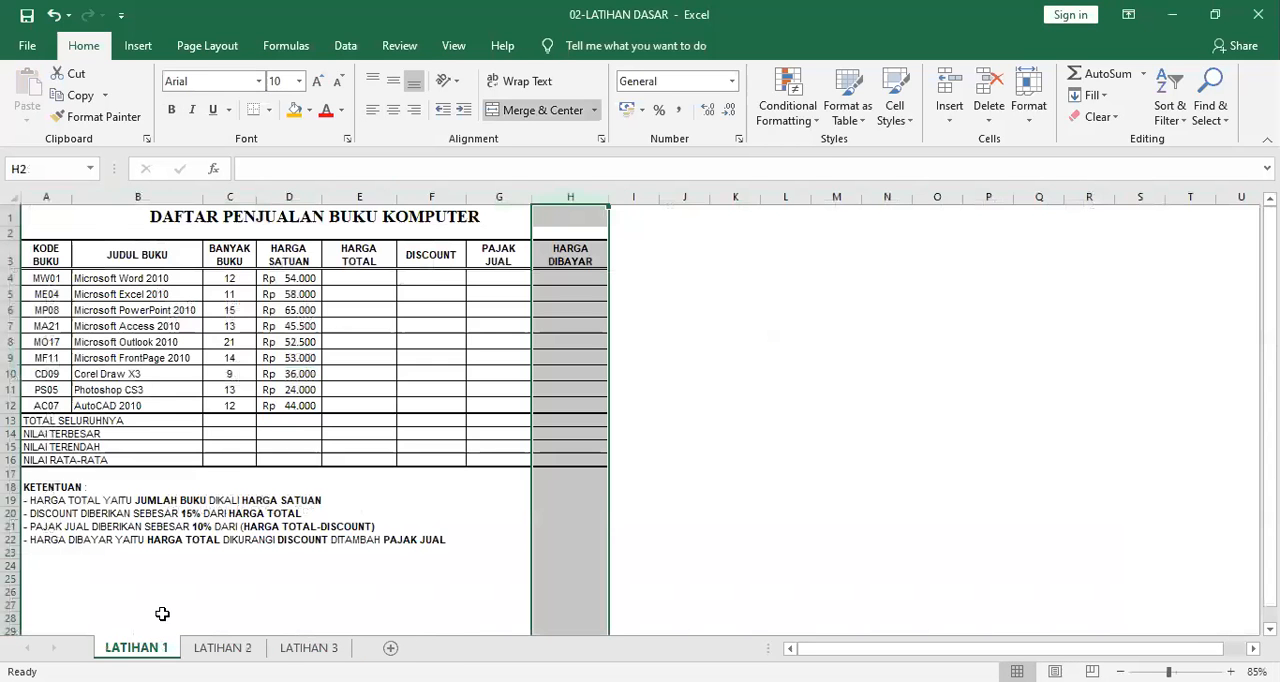
{"action": "left_click", "coordinate": [40, 294]}
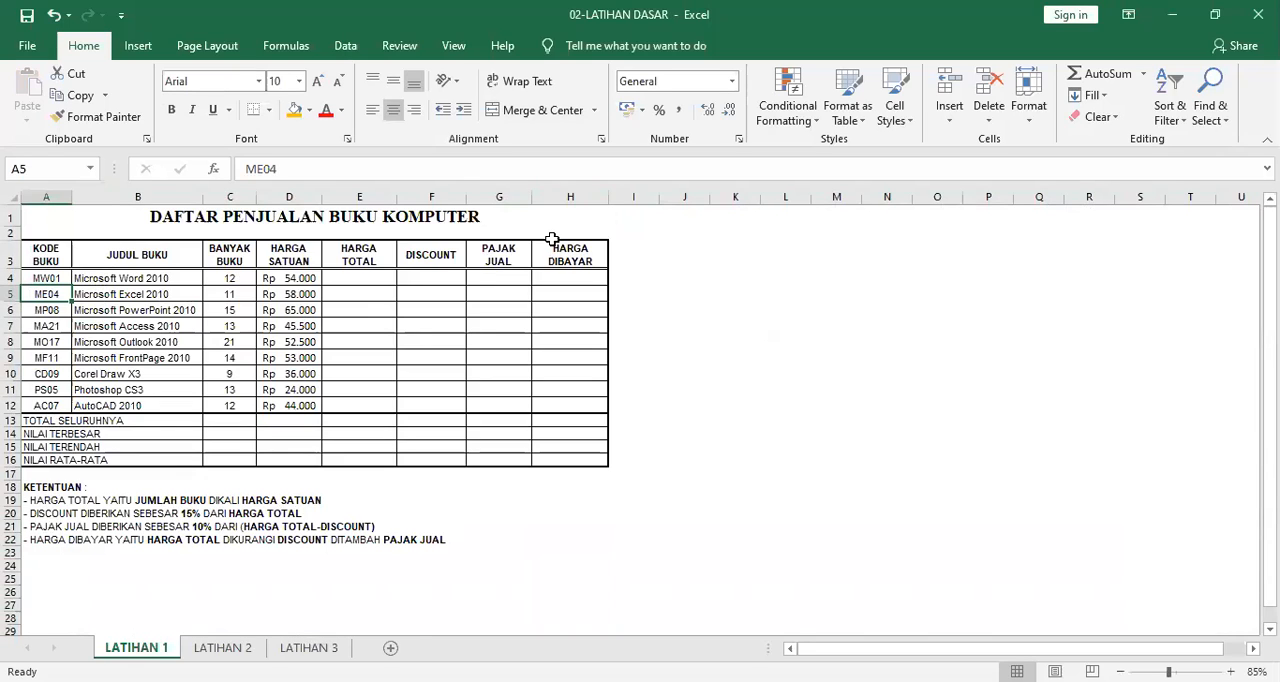
Compare the book codes, titles and summary row labels on the LATIHAN 1 sheet with the table in the new workbook.
{"action": "key", "text": "alt+Tab"}
{"action": "key", "text": "alt"}
{"action": "key", "text": "alt"}
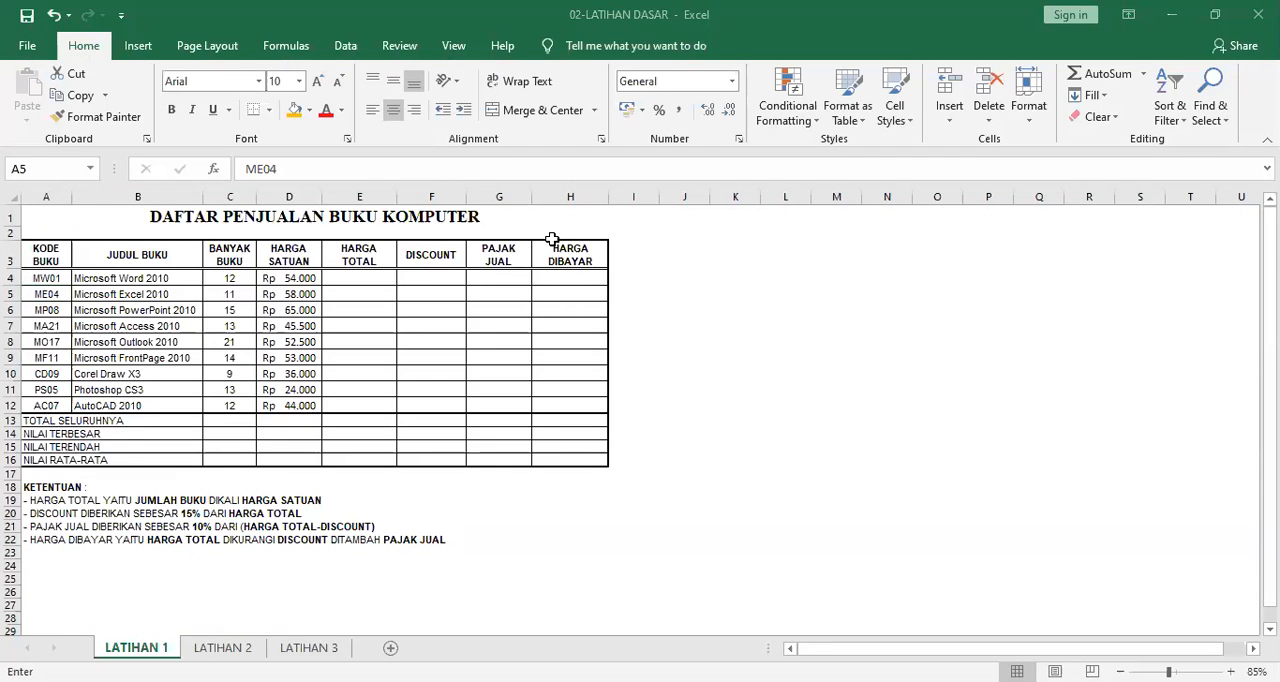
{"action": "key", "text": "Escape"}
{"action": "left_click", "coordinate": [176, 248]}
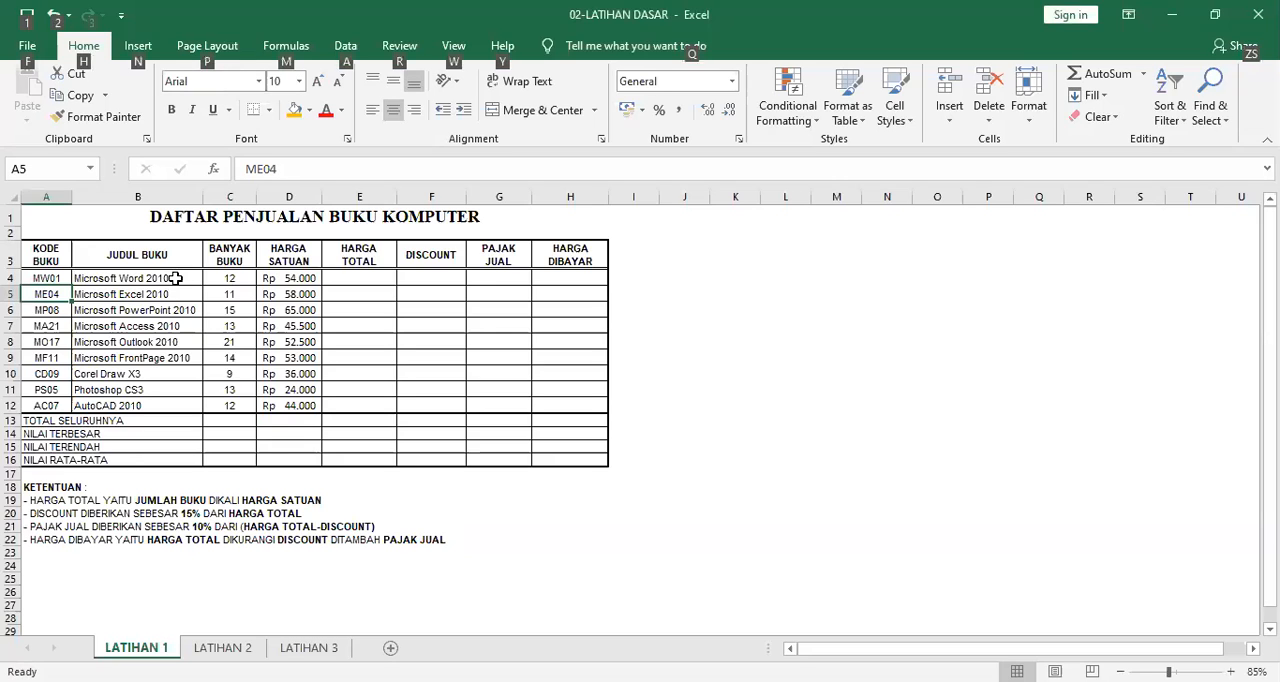
{"action": "key", "text": "alt+Tab"}
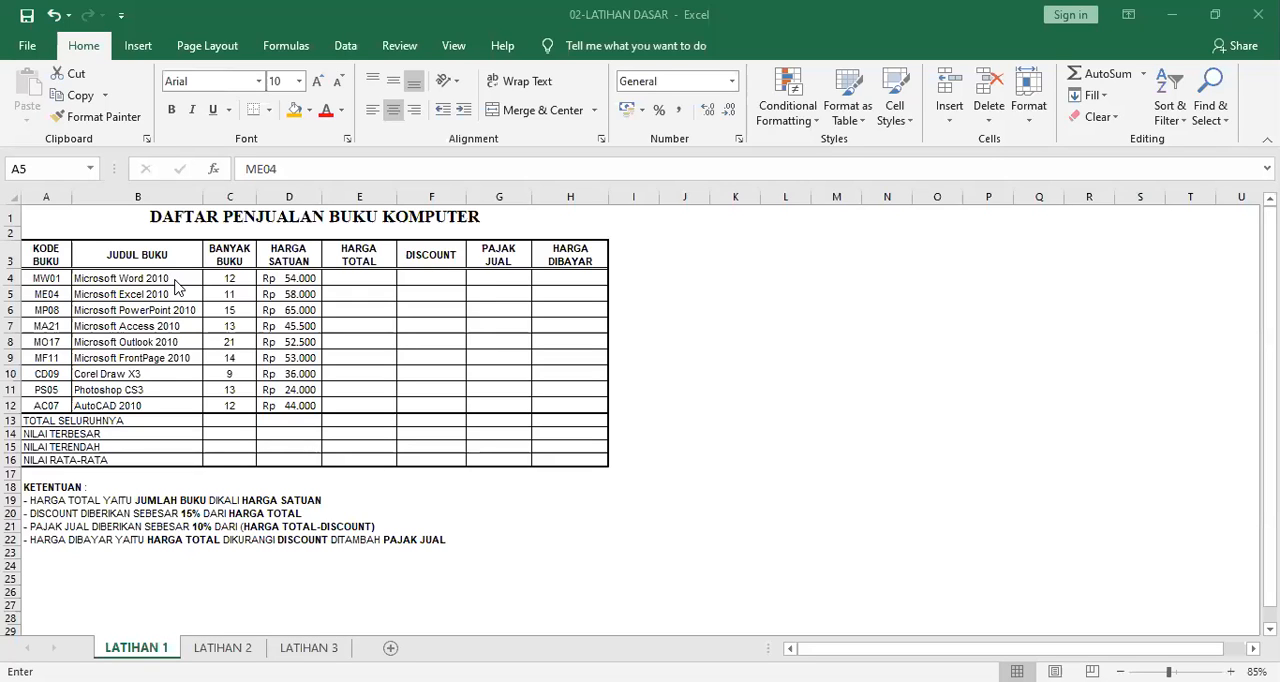
{"action": "key", "text": "F2"}
{"action": "key", "text": "Escape"}
{"action": "key", "text": "Escape"}
{"action": "key", "text": "Escape"}
{"action": "key", "text": "alt"}
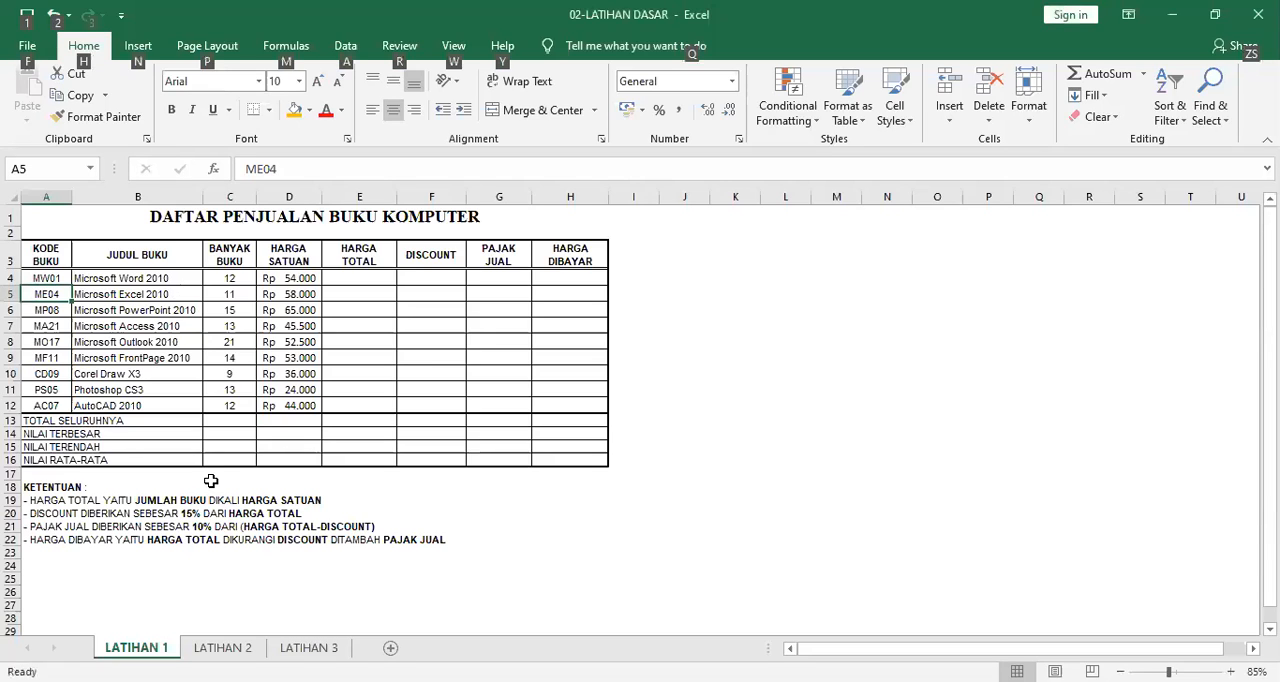
{"action": "key", "text": "alt+Tab"}
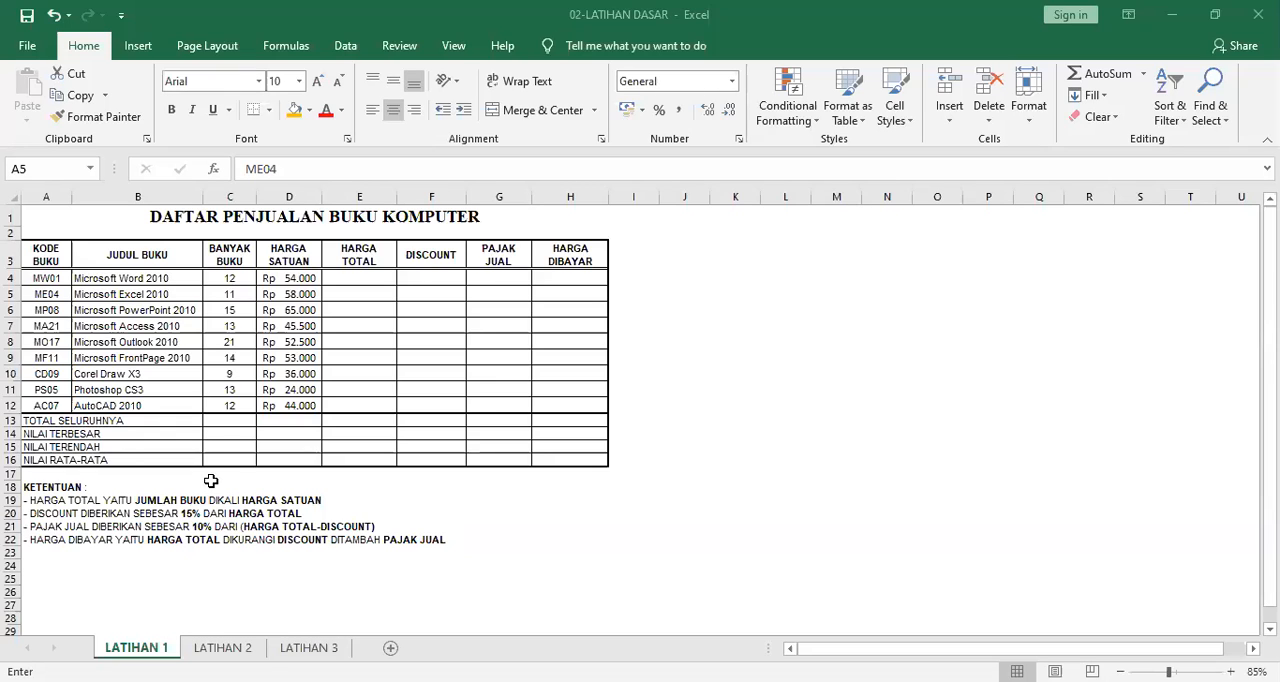
{"action": "key", "text": "alt+Tab"}
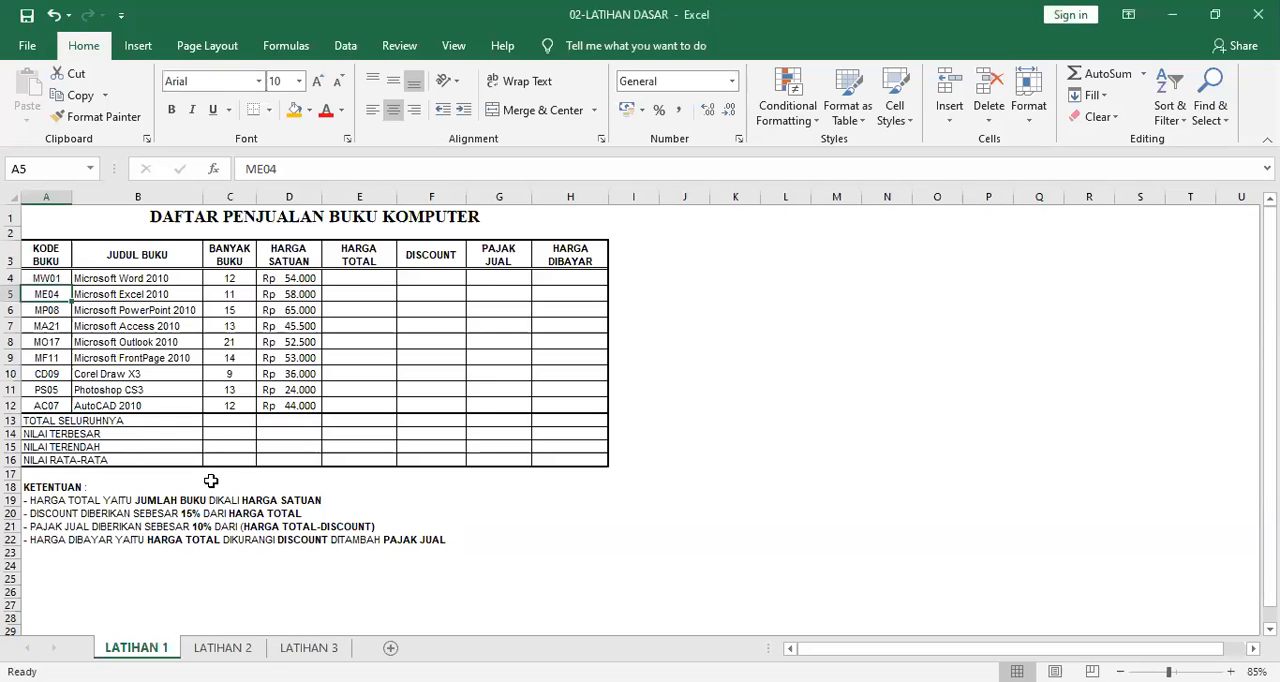
{"action": "key", "text": "alt"}
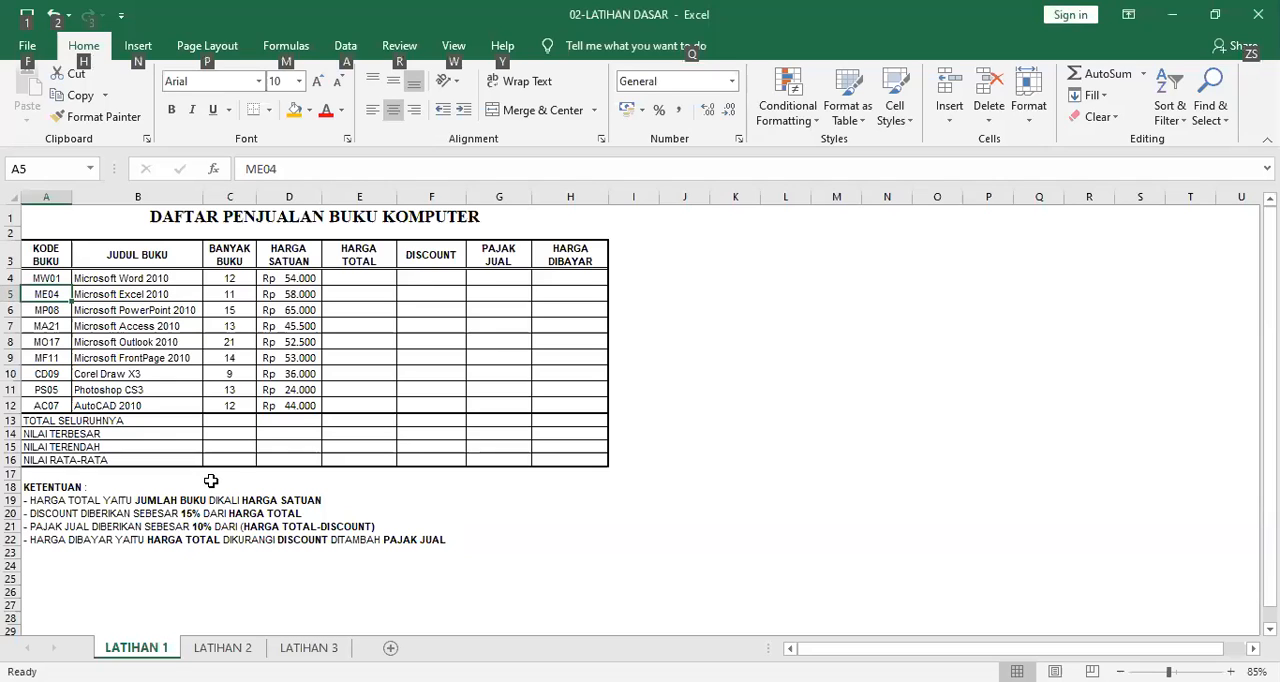
{"action": "key", "text": "alt+Tab"}
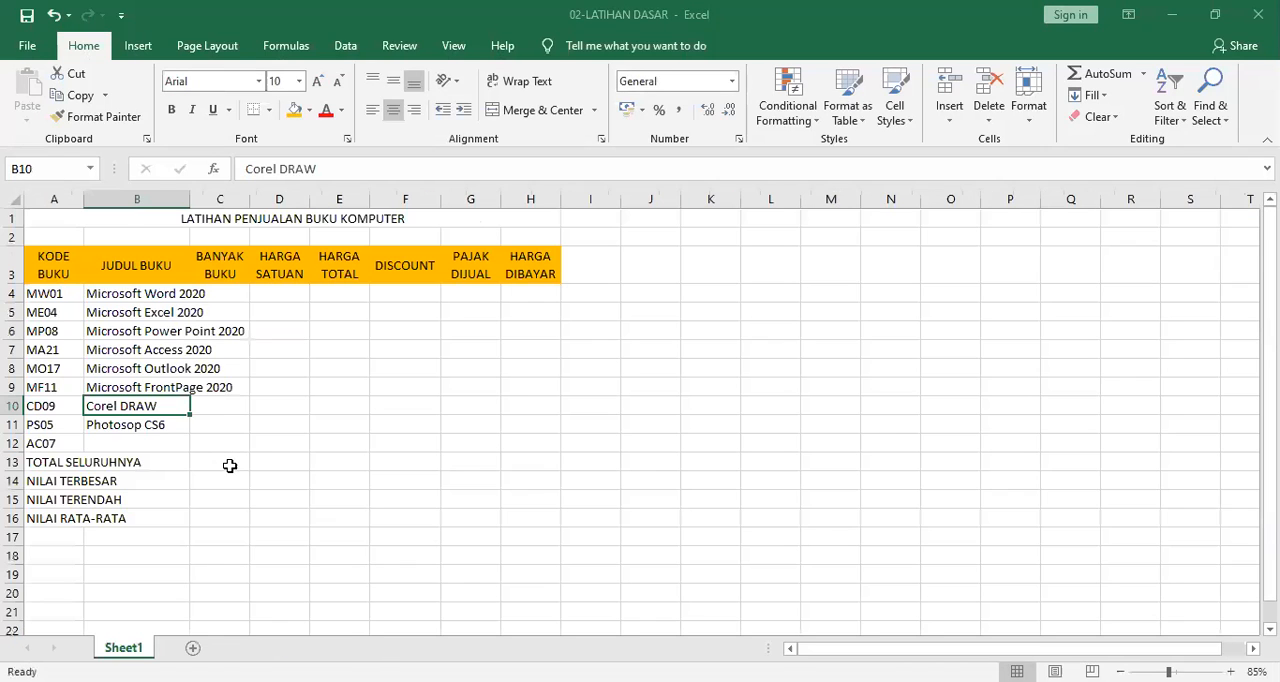
Review the number formats available for the HARGA SATUAN values, such as Currency and Accounting.
{"action": "key", "text": "F1"}
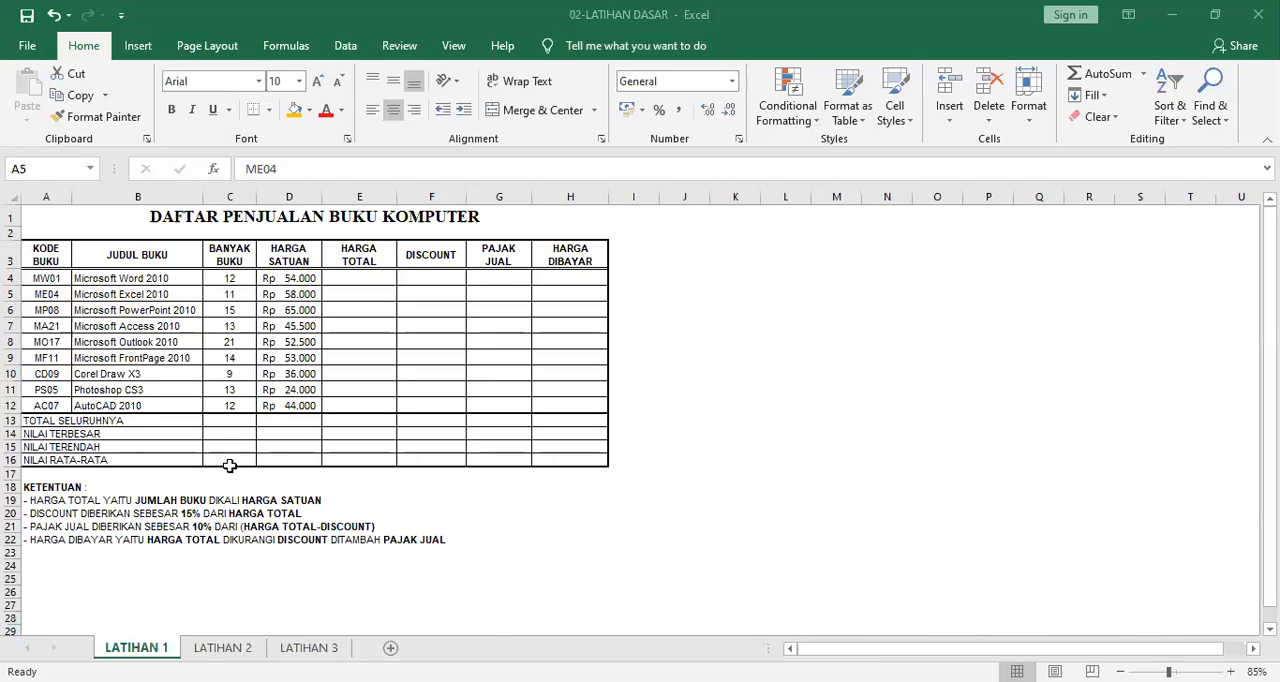
{"action": "key", "text": "F2"}
{"action": "key", "text": "Escape"}
{"action": "left_click", "coordinate": [732, 81]}
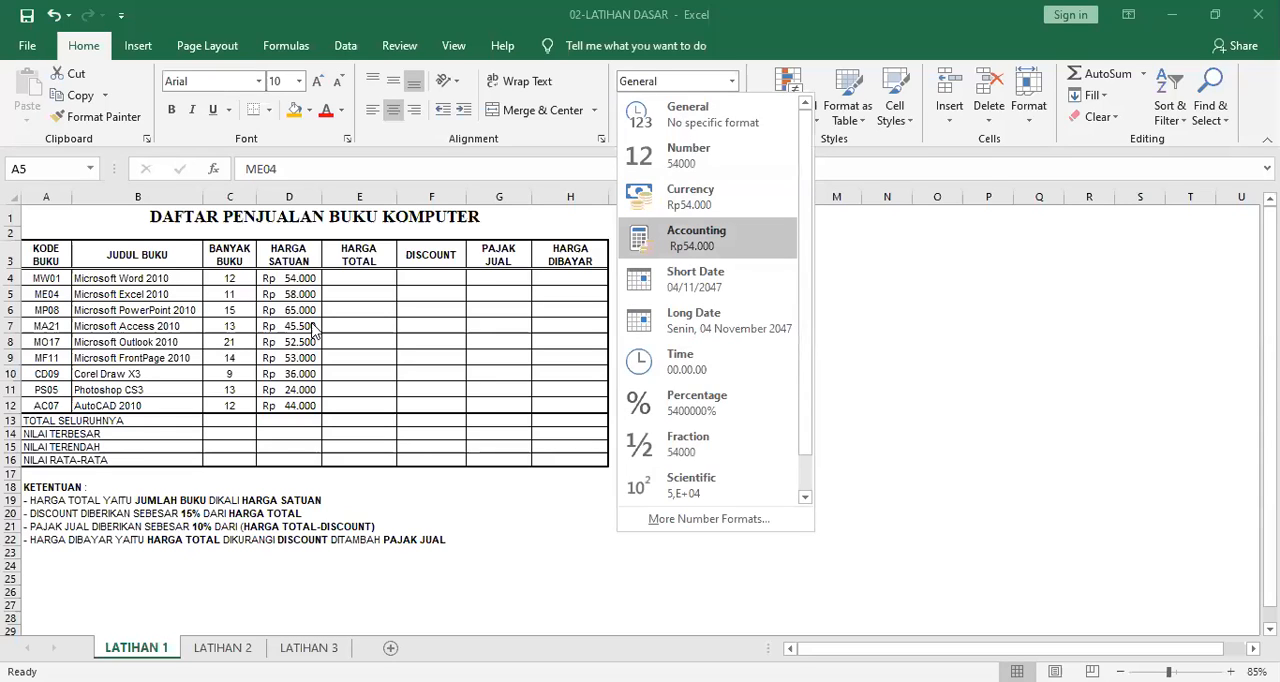
{"action": "key", "text": "Escape"}
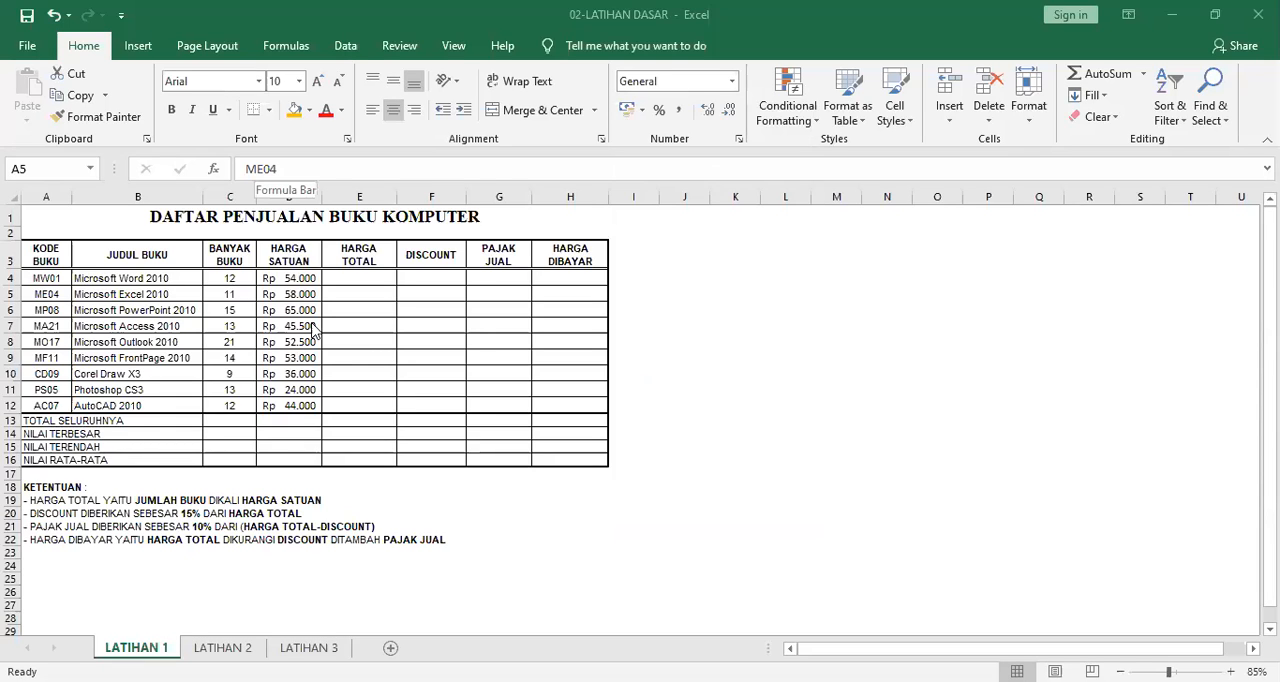
{"action": "key", "text": "F2"}
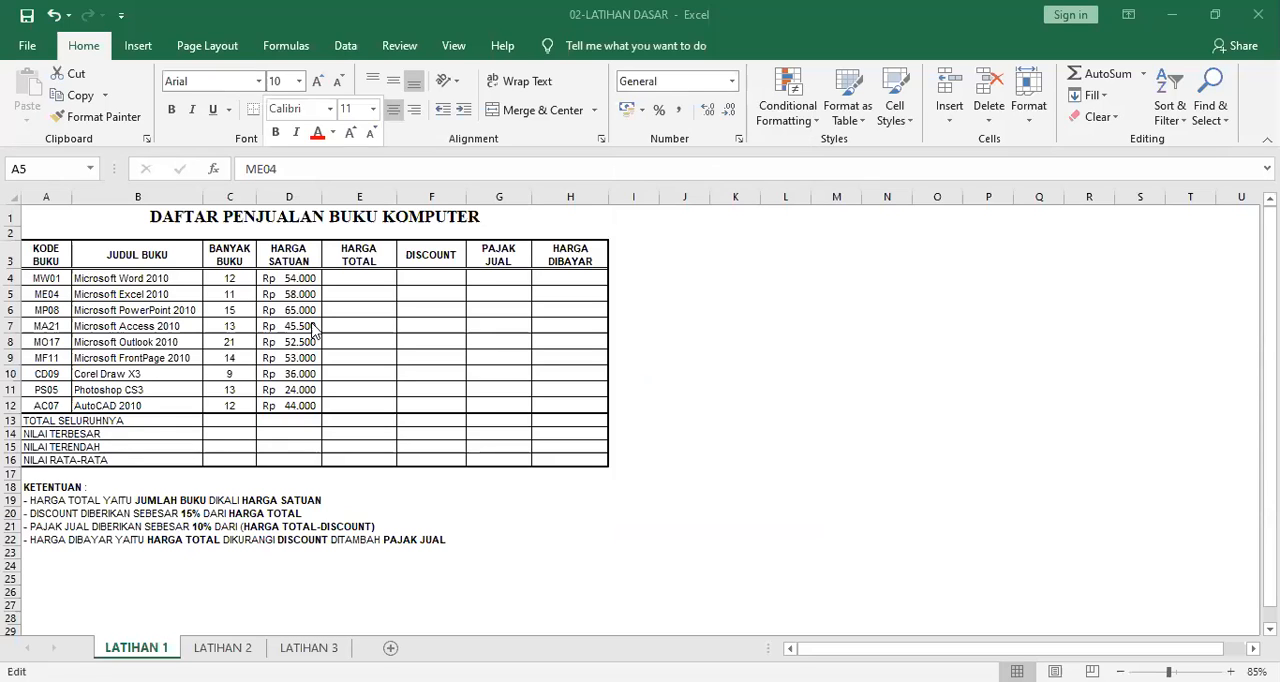
{"action": "key", "text": "Escape"}
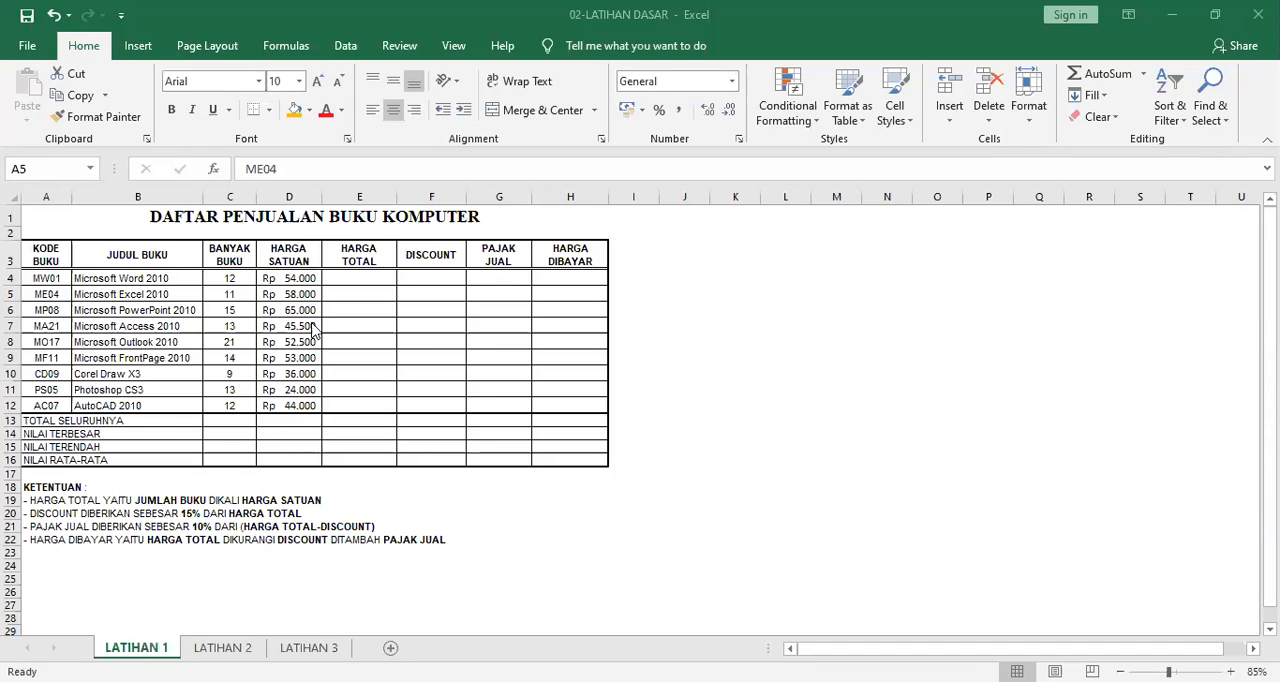
{"action": "type", "text": "="}
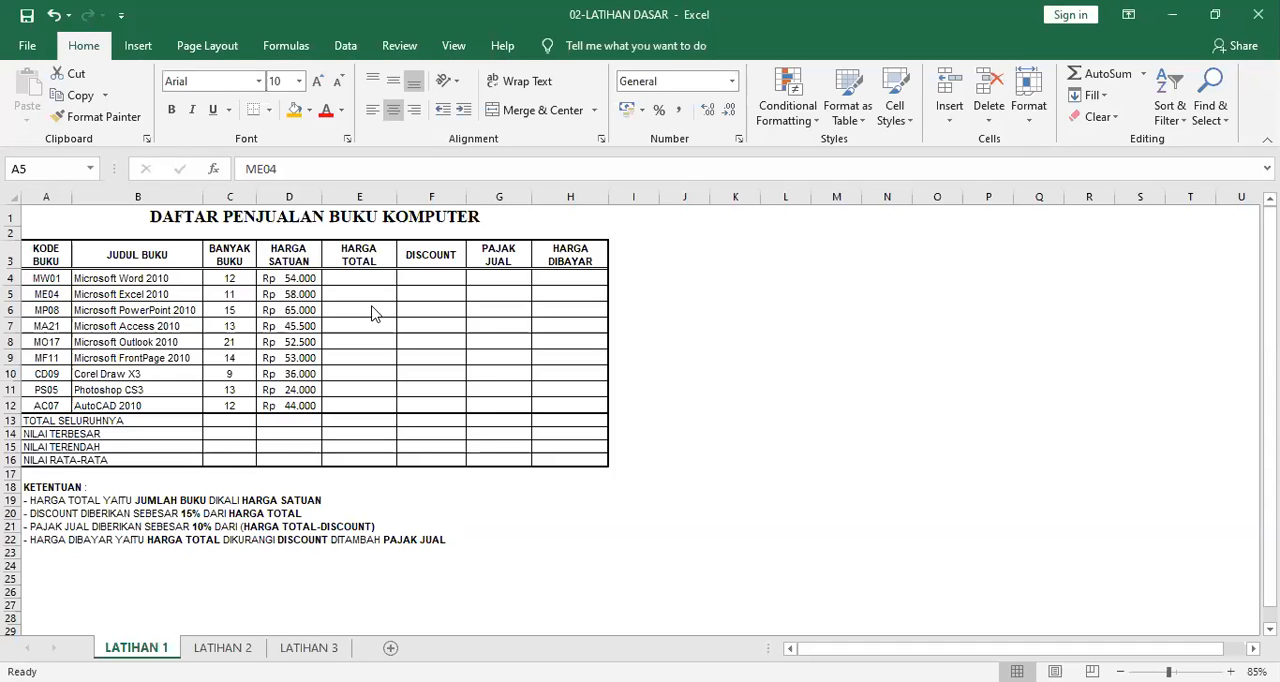
{"action": "left_click", "coordinate": [372, 307]}
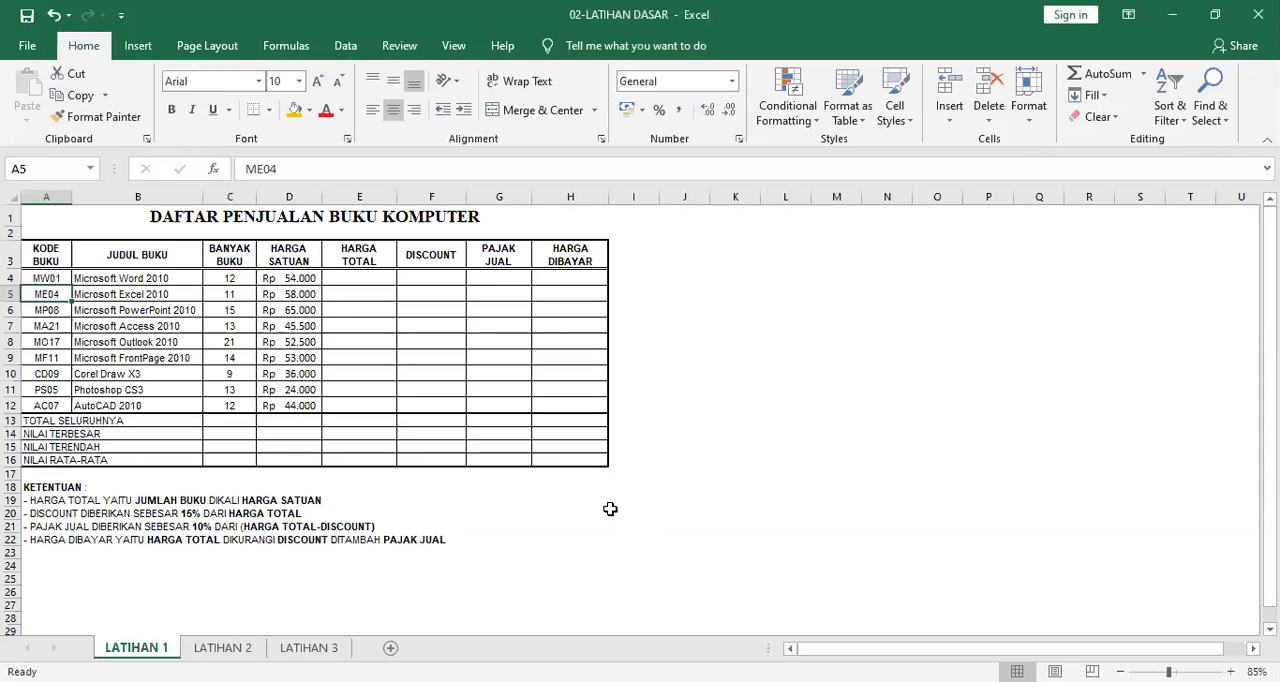
Copy the KETENTUAN notes from the LATIHAN 1 sheet into the new workbook, below the summary rows.
{"action": "key", "text": "alt"}
{"action": "key", "text": "alt+Tab"}
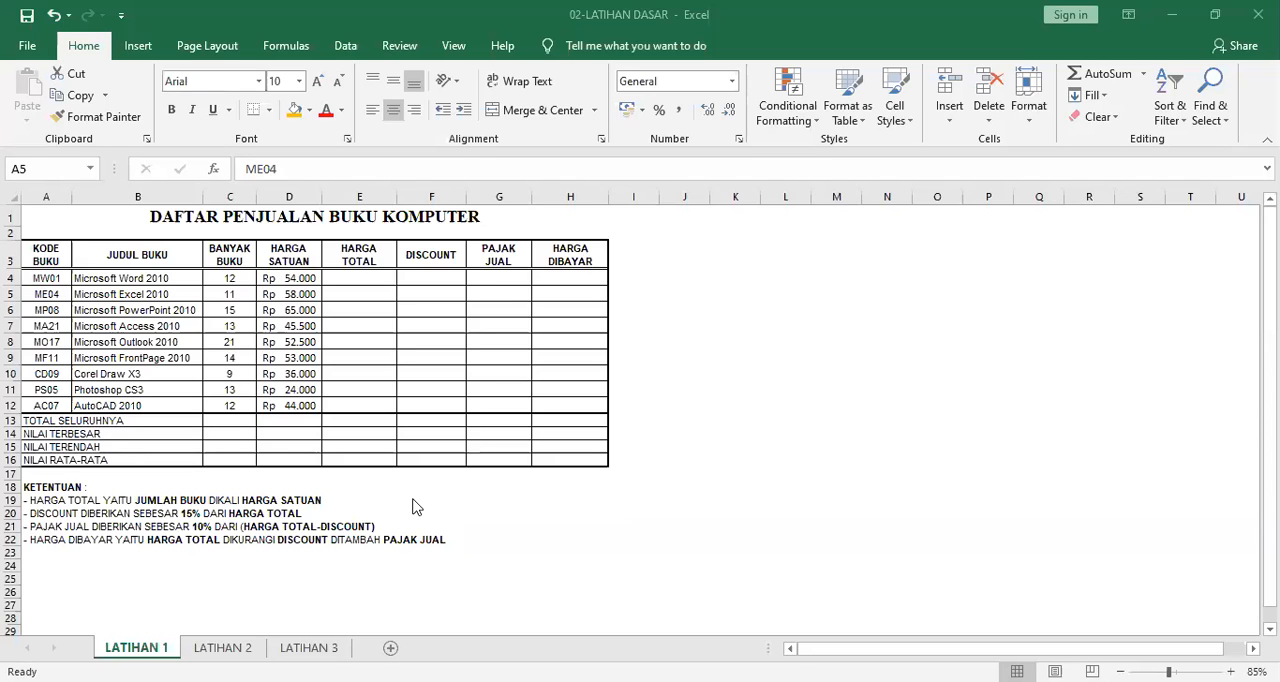
{"action": "left_click_drag", "start_coordinate": [40, 487], "coordinate": [125, 545]}
{"action": "key", "text": "ctrl+c"}
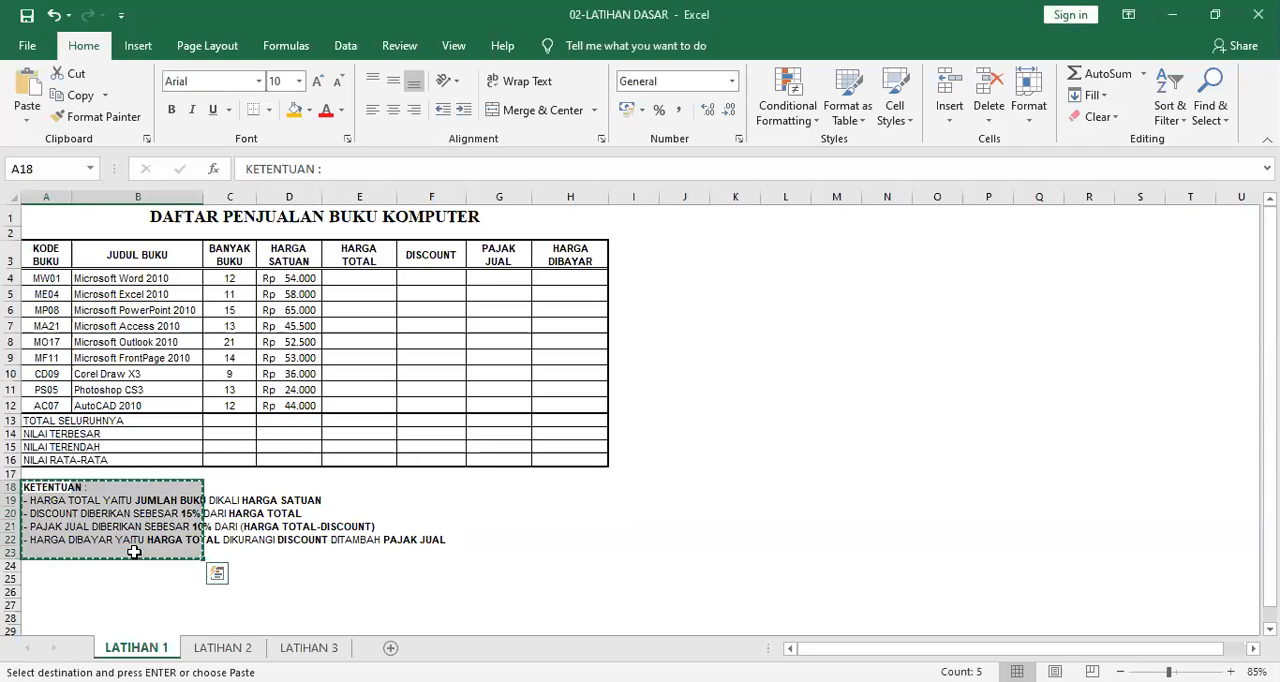
{"action": "key", "text": "alt+Tab"}
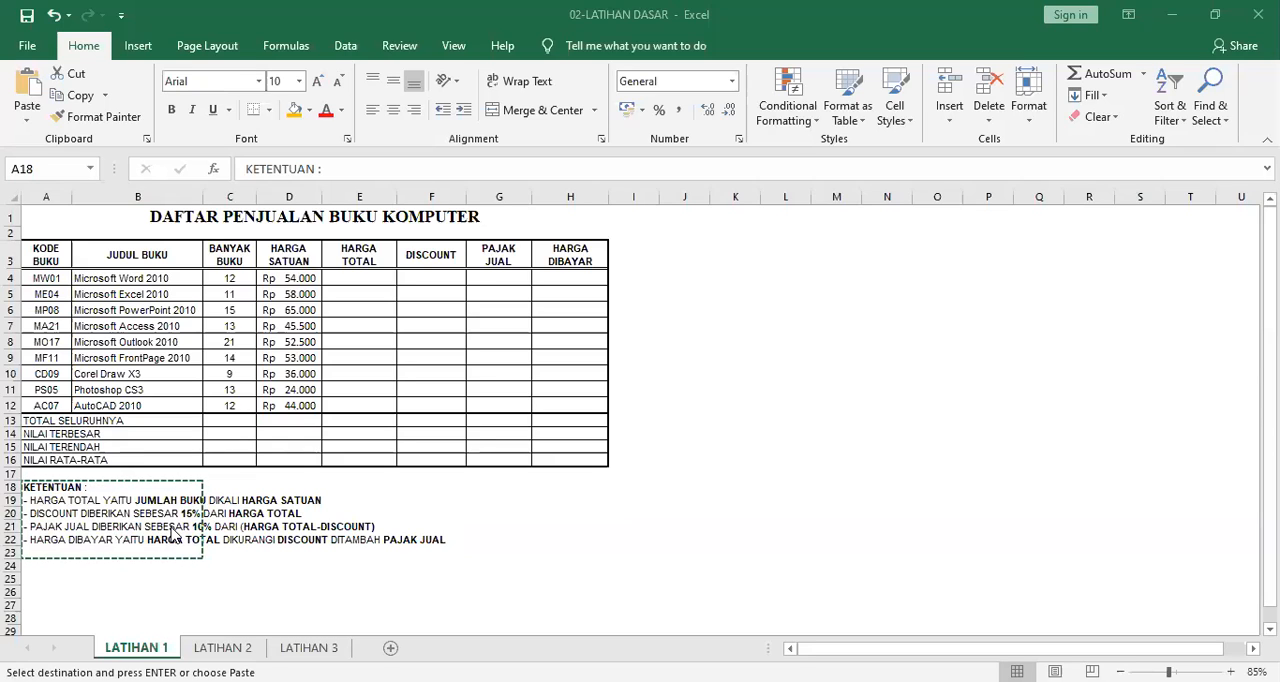
{"action": "key", "text": "Escape"}
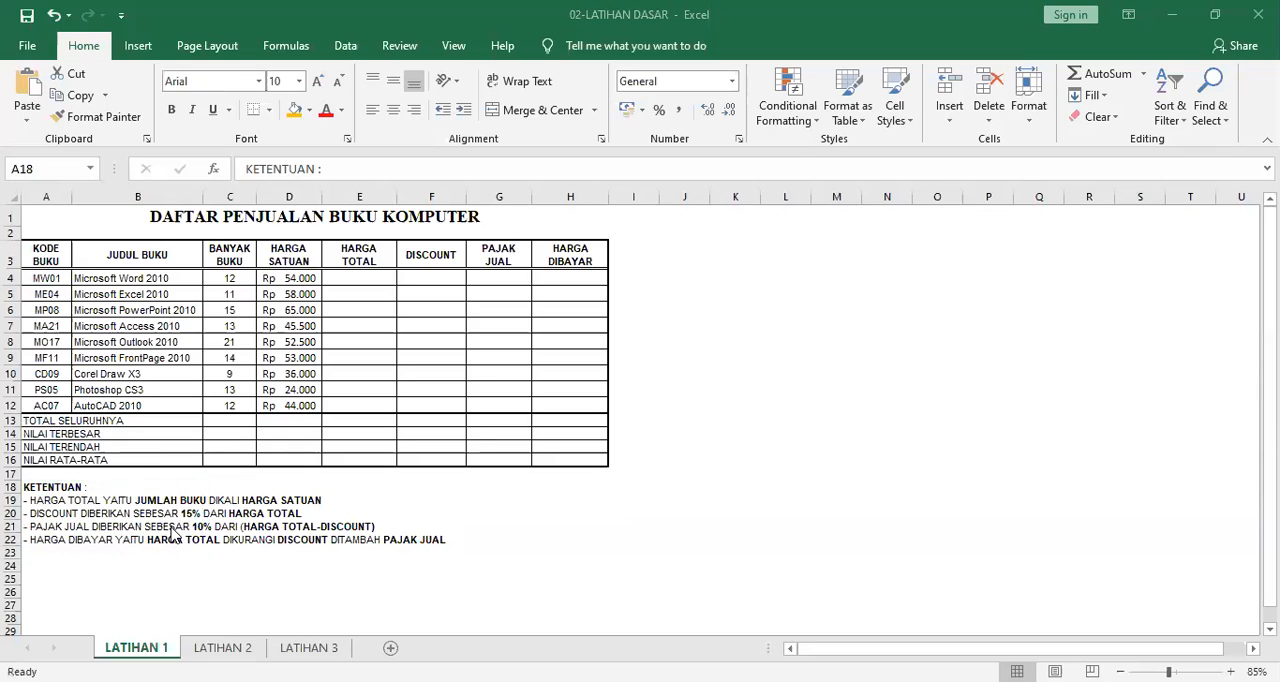
{"action": "left_click", "coordinate": [258, 81]}
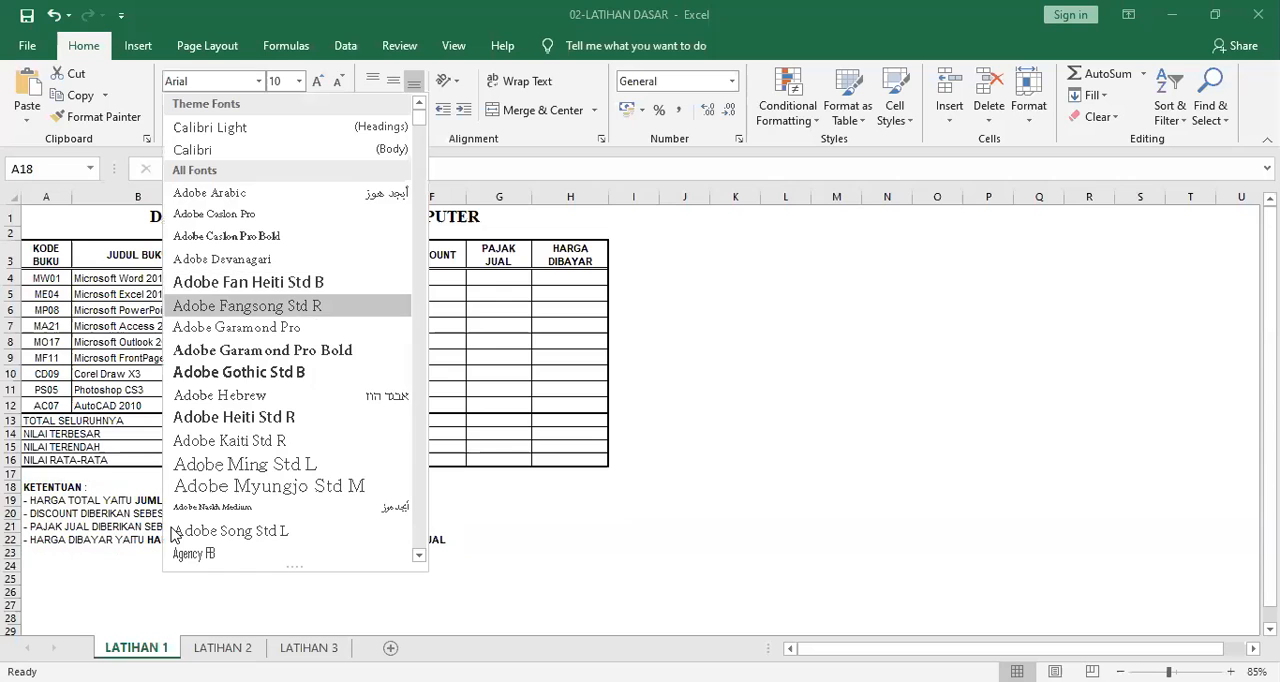
{"action": "scroll", "coordinate": [200, 535], "scroll_direction": "down", "scroll_amount": 3}
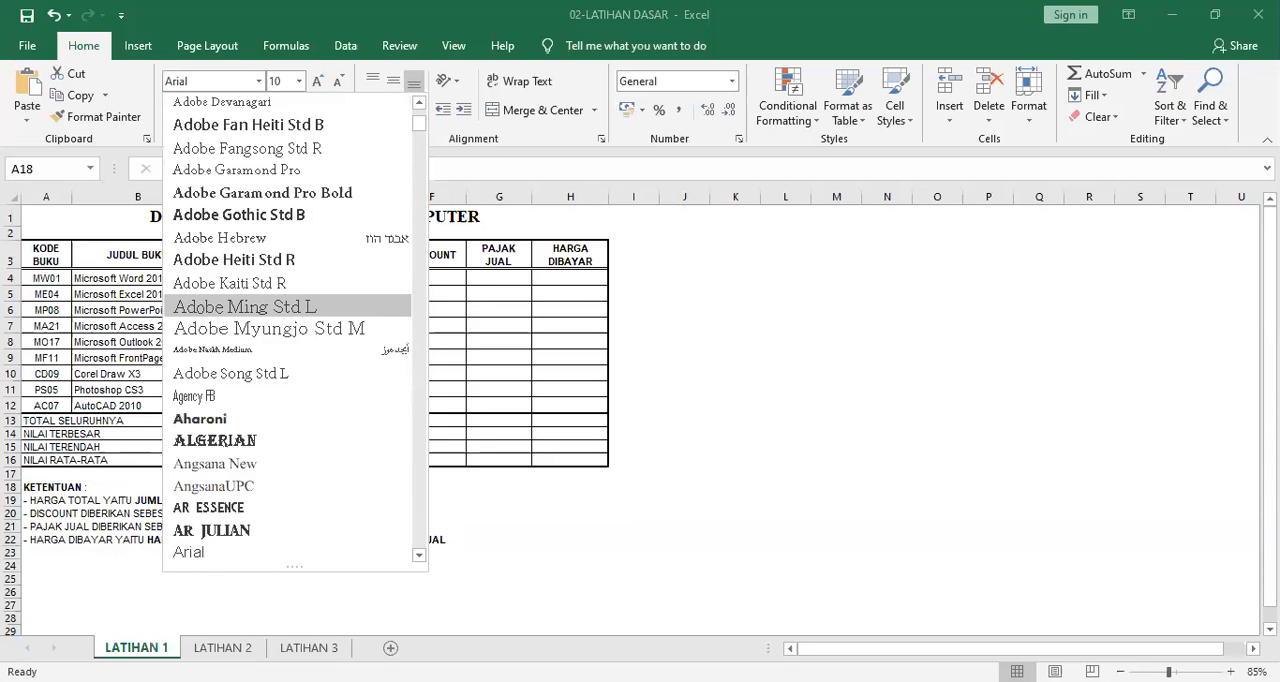
{"action": "key", "text": "Escape"}
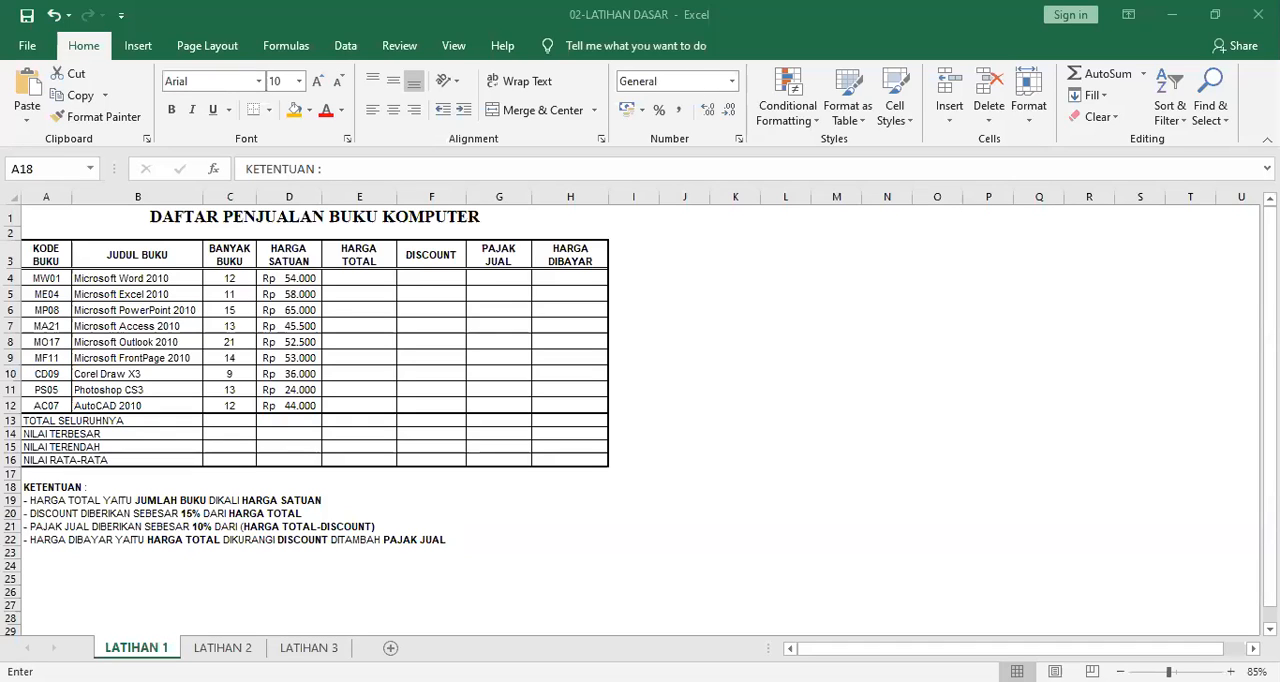
Try to enter a HARGA TOTAL formula in E4 that multiplies the book quantity in C4.
{"action": "key", "text": "Left"}
{"action": "type", "text": "*"}
{"action": "key", "text": "Left"}
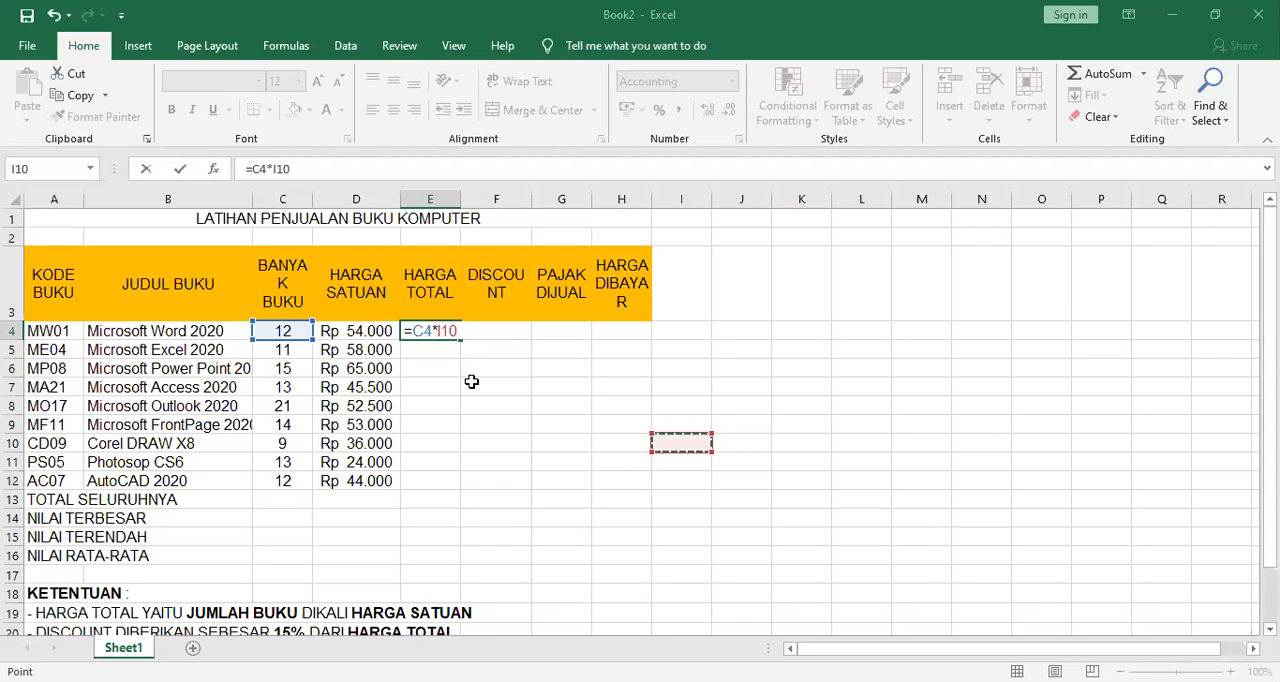
{"action": "left_click", "coordinate": [53, 15]}
{"action": "left_click", "coordinate": [493, 424]}
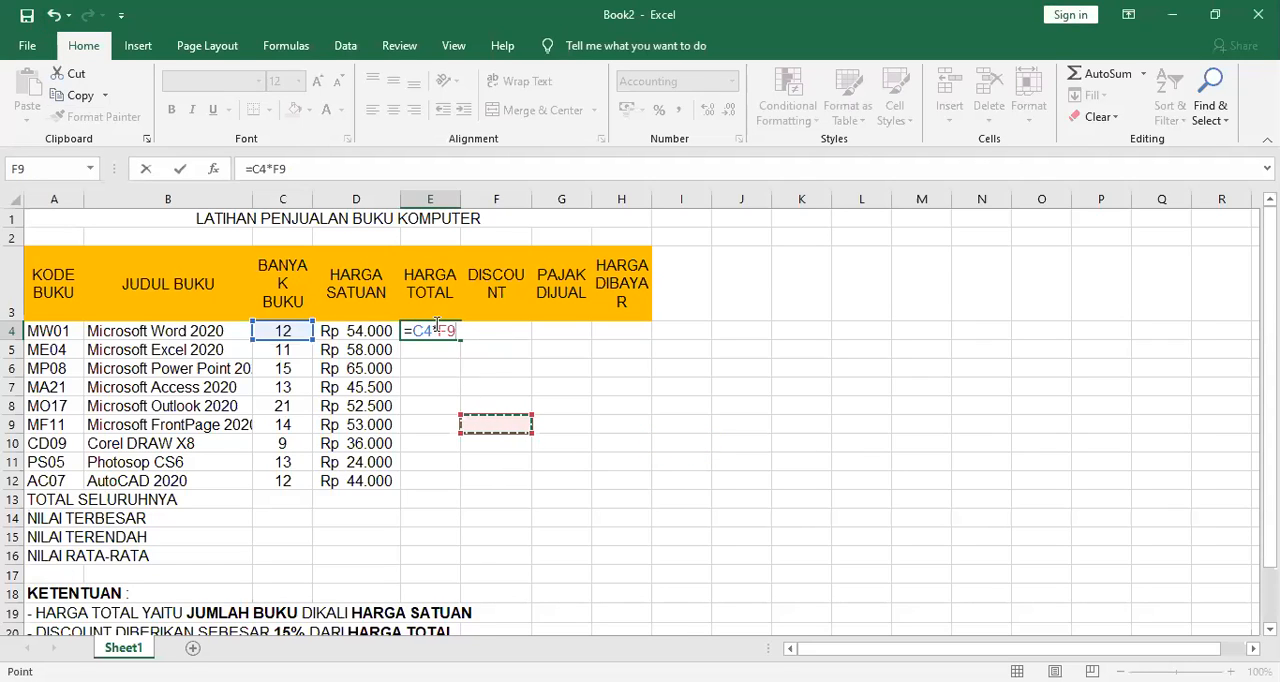
{"action": "key", "text": "Delete"}
{"action": "key", "text": "Delete"}
{"action": "key", "text": "Return"}
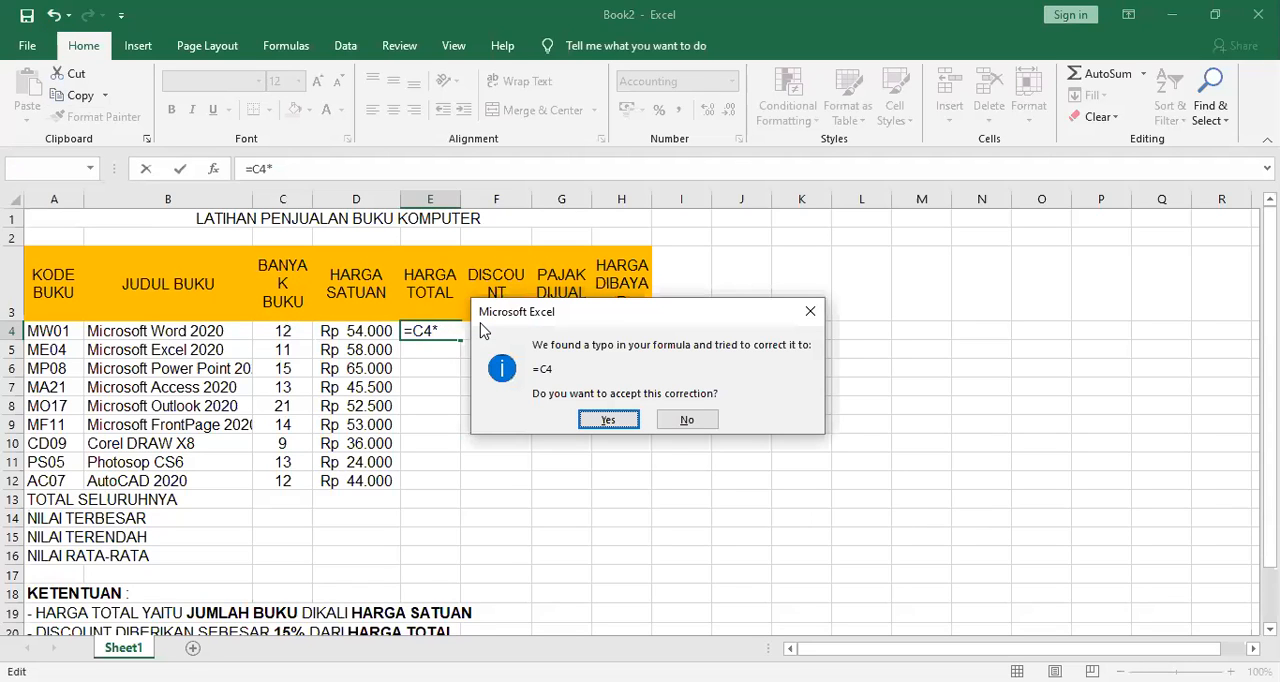
{"action": "key", "text": "Escape"}
{"action": "key", "text": "BackSpace"}
{"action": "key", "text": "BackSpace"}
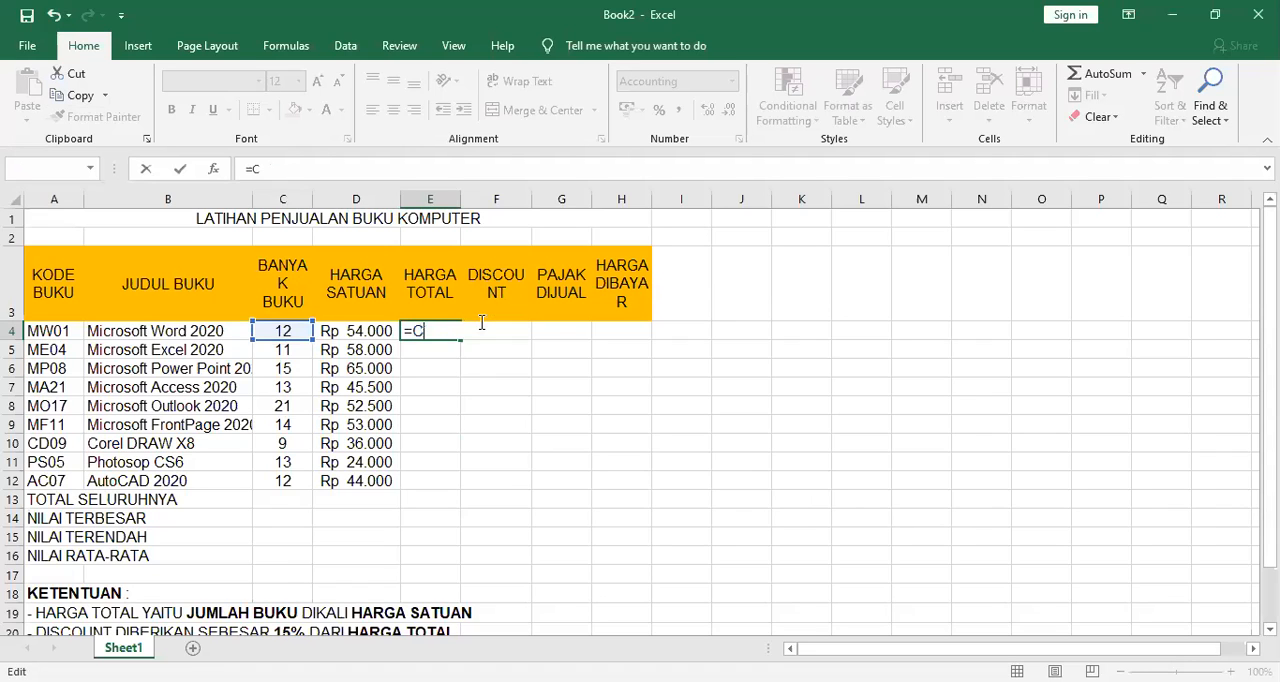
{"action": "key", "text": "Escape"}
{"action": "key", "text": "Down"}
{"action": "key", "text": "Left"}
{"action": "key", "text": "Up"}
{"action": "key", "text": "Left"}
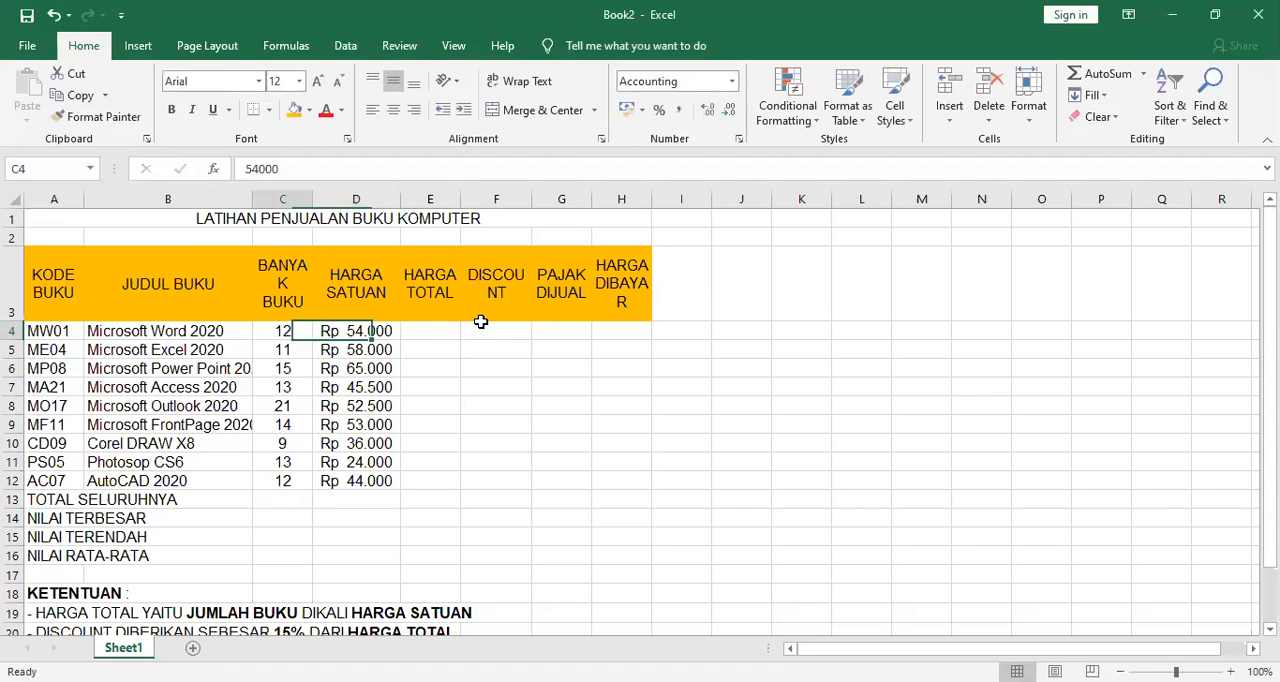
{"action": "key", "text": "Left"}
{"action": "key", "text": "Left"}
{"action": "key", "text": "Right"}
{"action": "key", "text": "Right"}
{"action": "key", "text": "Left"}
{"action": "key", "text": "Left"}
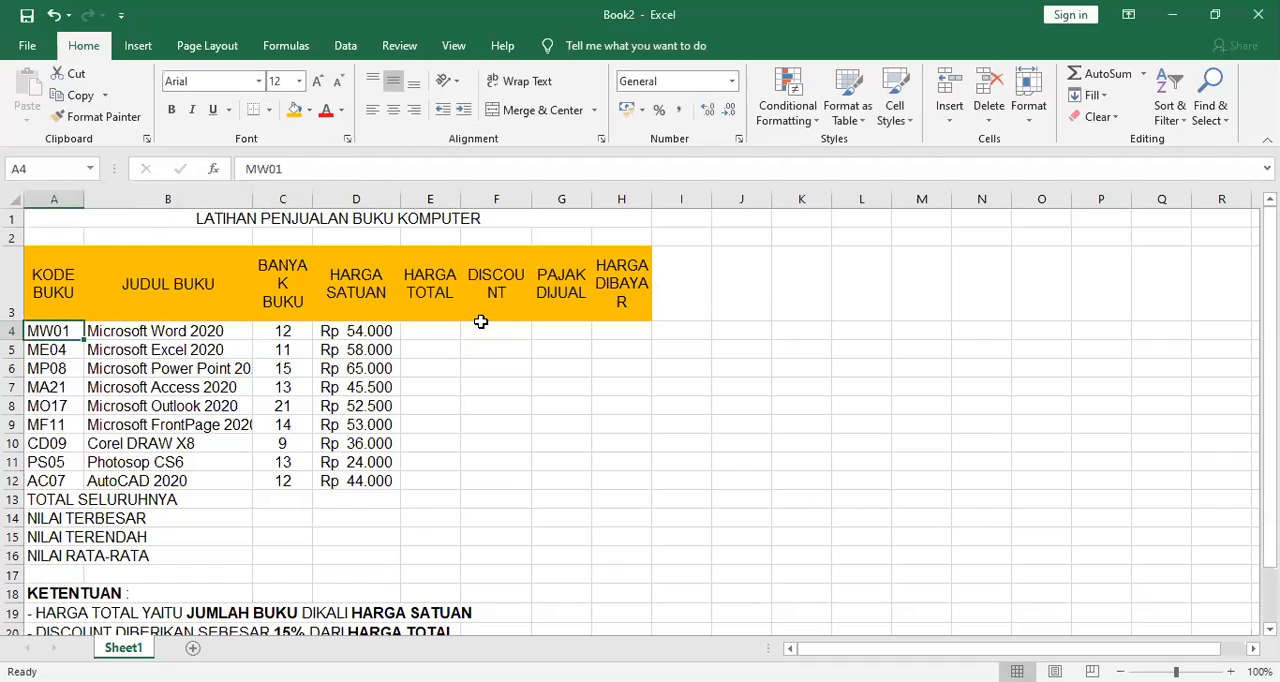
{"action": "key", "text": "Up"}
{"action": "key", "text": "Right"}
{"action": "key", "text": "Right"}
{"action": "key", "text": "Right"}
{"action": "key", "text": "Left"}
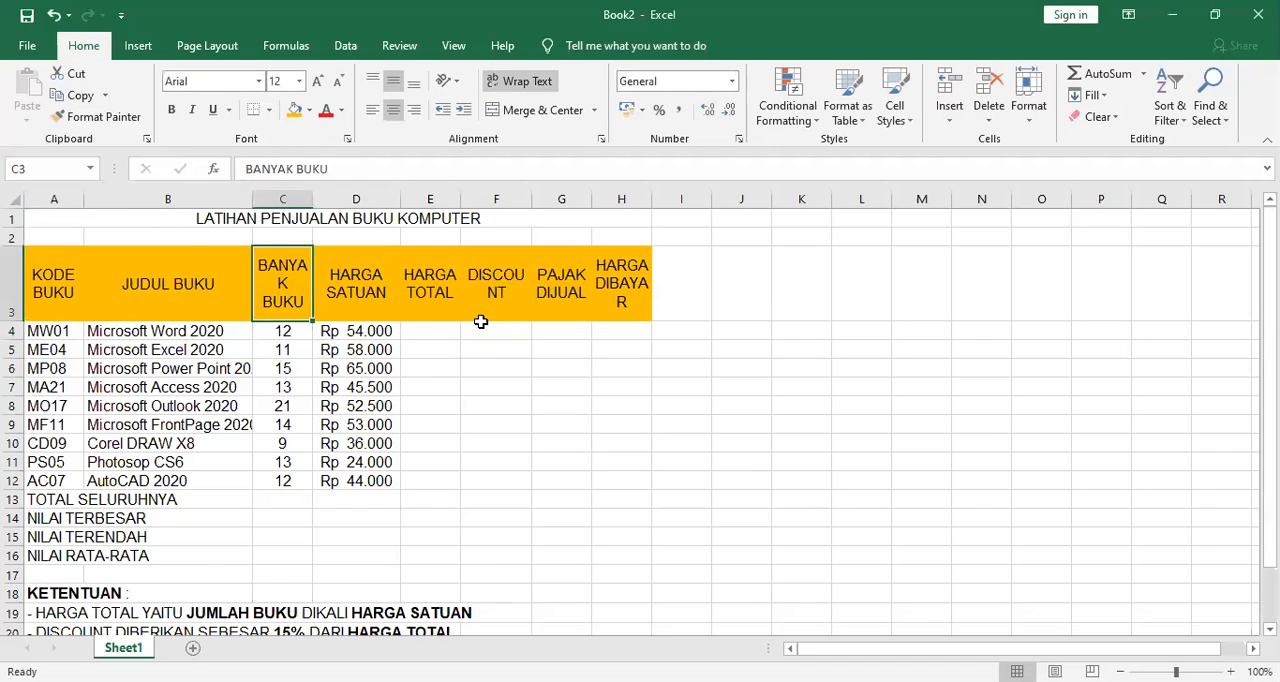
{"action": "key", "text": "Left"}
{"action": "key", "text": "Left"}
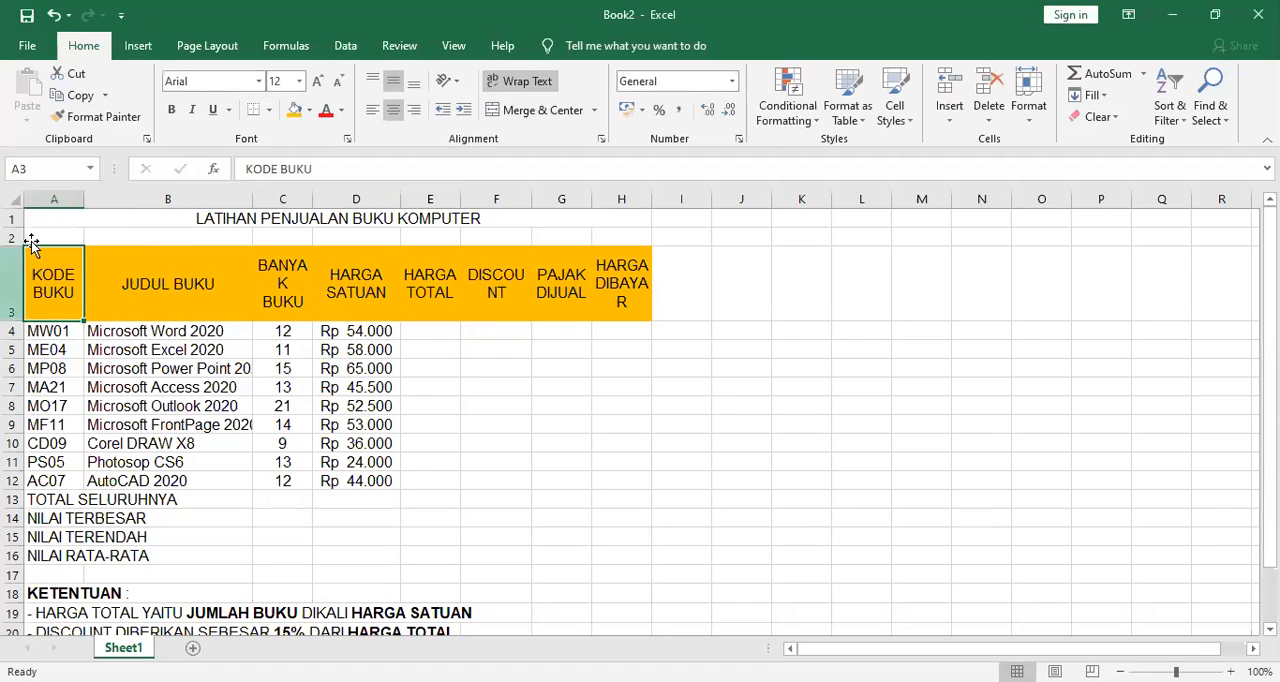
Toggle text wrapping for the whole header row 3 off and on again.
{"action": "left_click", "coordinate": [16, 269]}
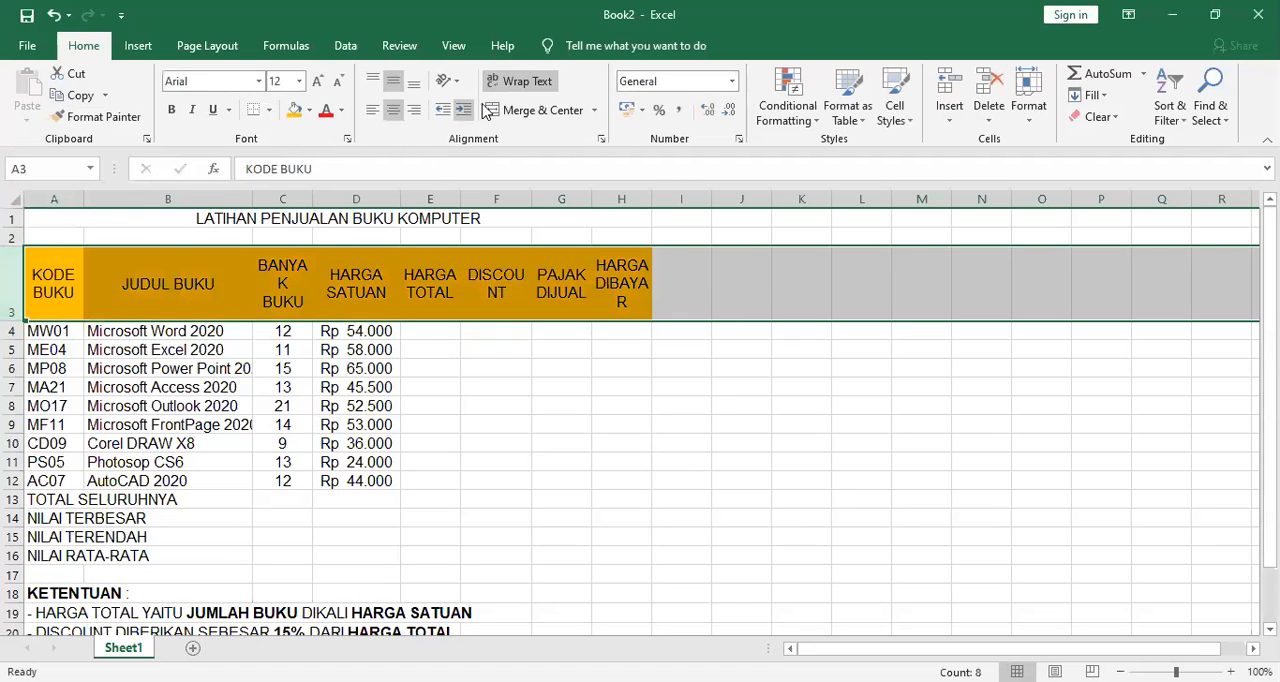
{"action": "left_click", "coordinate": [514, 84]}
{"action": "left_click", "coordinate": [514, 84]}
{"action": "left_click", "coordinate": [514, 84]}
{"action": "left_click", "coordinate": [514, 84]}
Centre the book codes in A4:A12 horizontally, and select the book titles in B4:B12.
{"action": "left_click", "coordinate": [57, 332]}
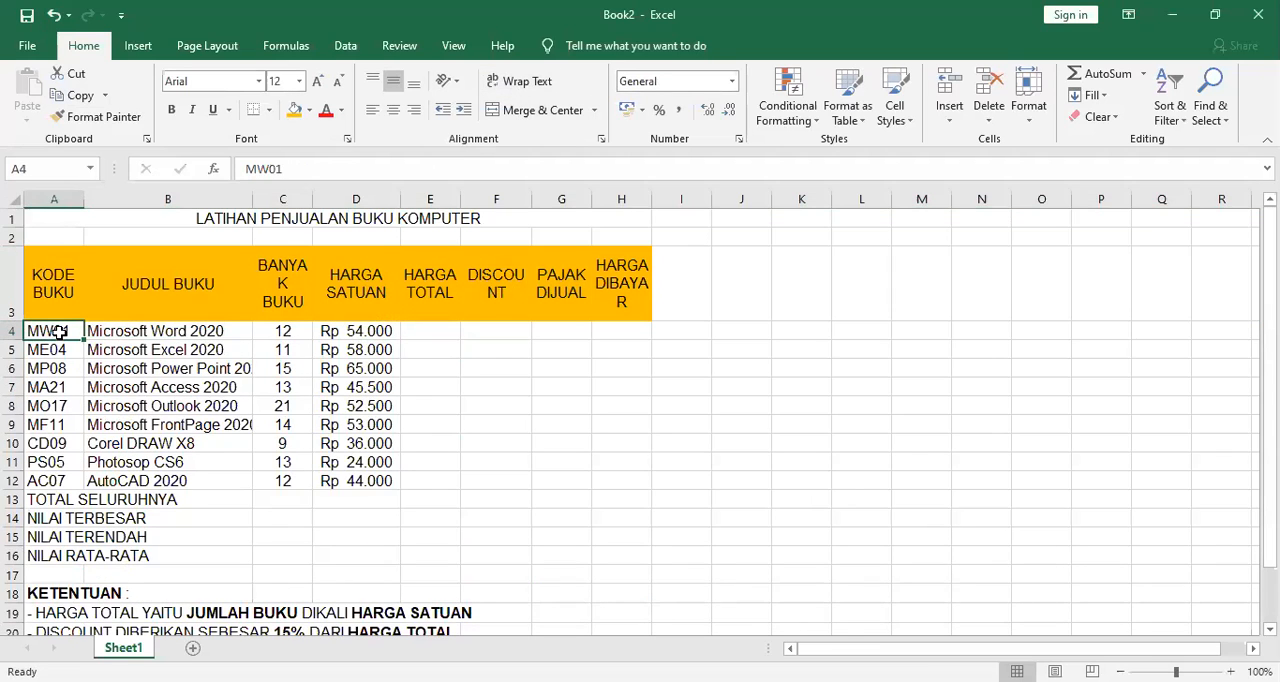
{"action": "left_click_drag", "start_coordinate": [63, 330], "coordinate": [80, 482]}
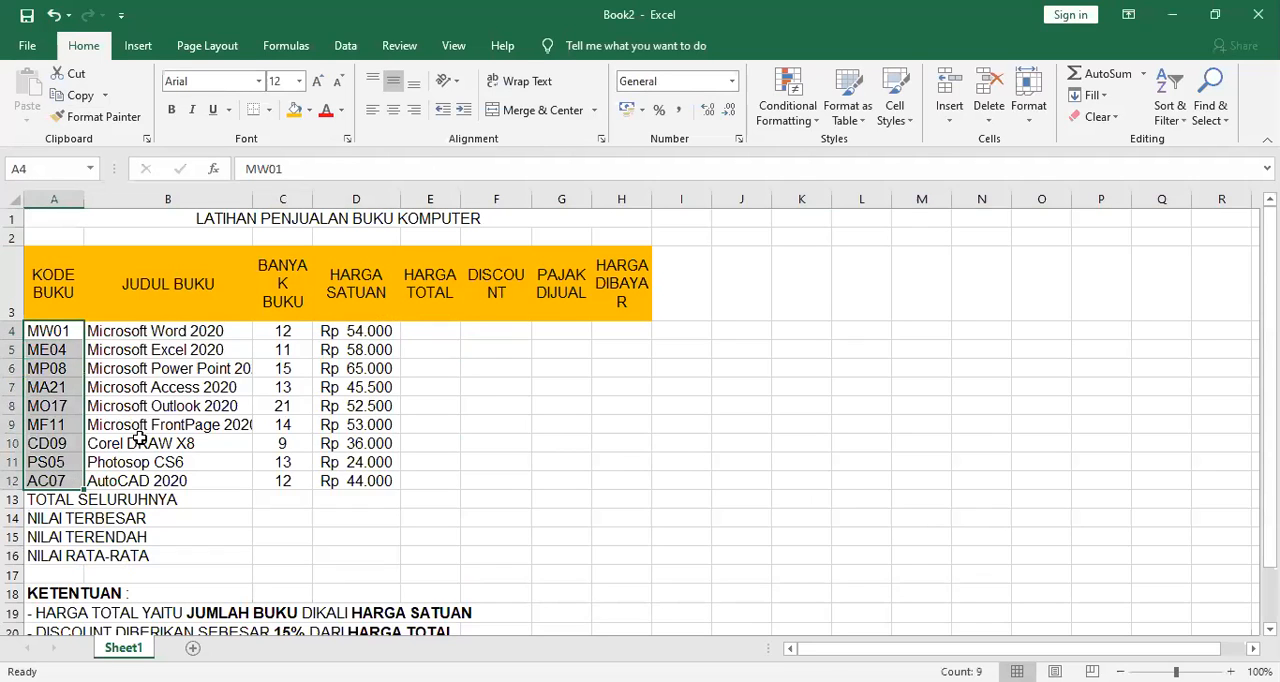
{"action": "left_click", "coordinate": [393, 110]}
{"action": "left_click_drag", "start_coordinate": [176, 330], "coordinate": [250, 482]}
{"action": "scroll", "coordinate": [361, 352], "scroll_direction": "down", "scroll_amount": 1}
{"action": "scroll", "coordinate": [359, 356], "scroll_direction": "up", "scroll_amount": 1}
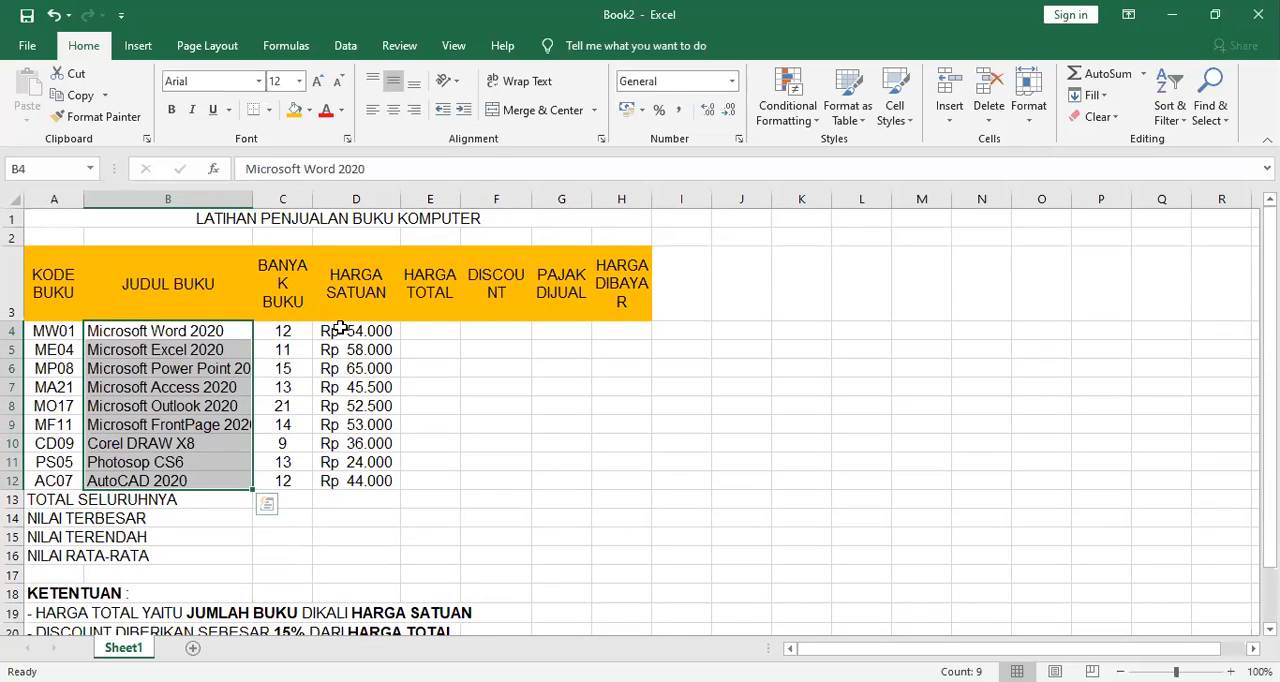
Reset D4:J16 to the General number format and clear the contents of that range.
{"action": "left_click", "coordinate": [340, 330]}
{"action": "left_click_drag", "start_coordinate": [360, 332], "coordinate": [765, 562]}
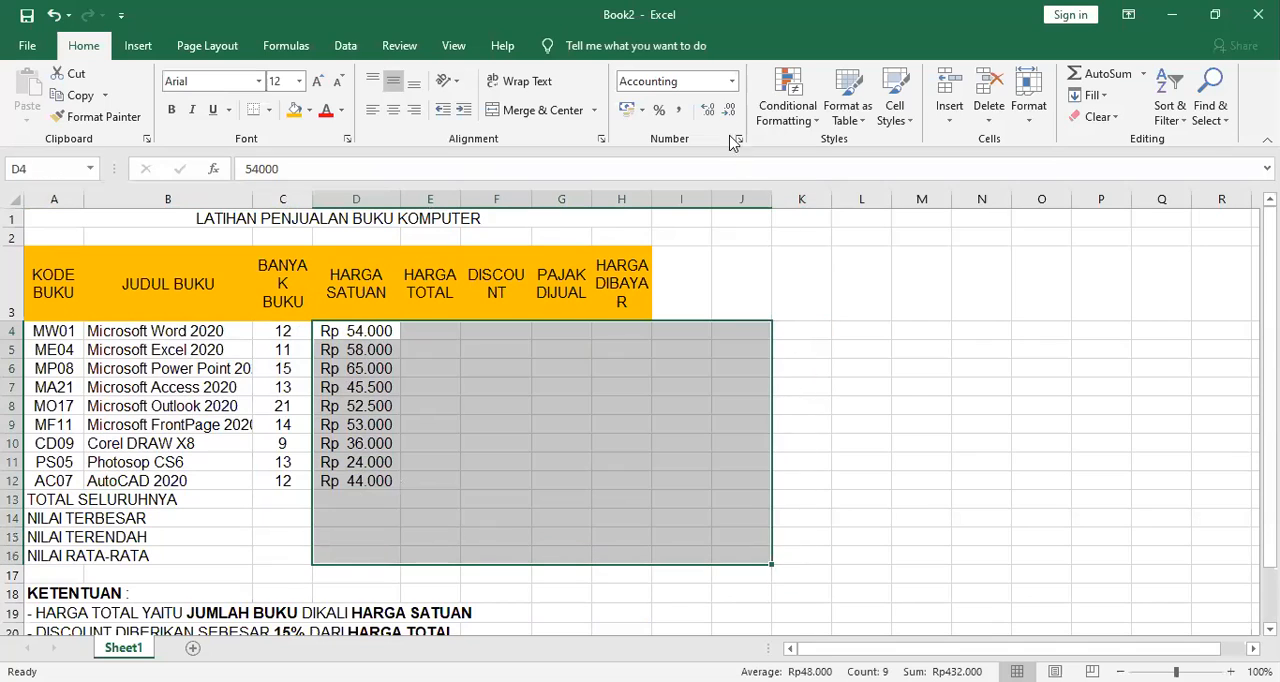
{"action": "left_click", "coordinate": [733, 82]}
{"action": "left_click", "coordinate": [690, 112]}
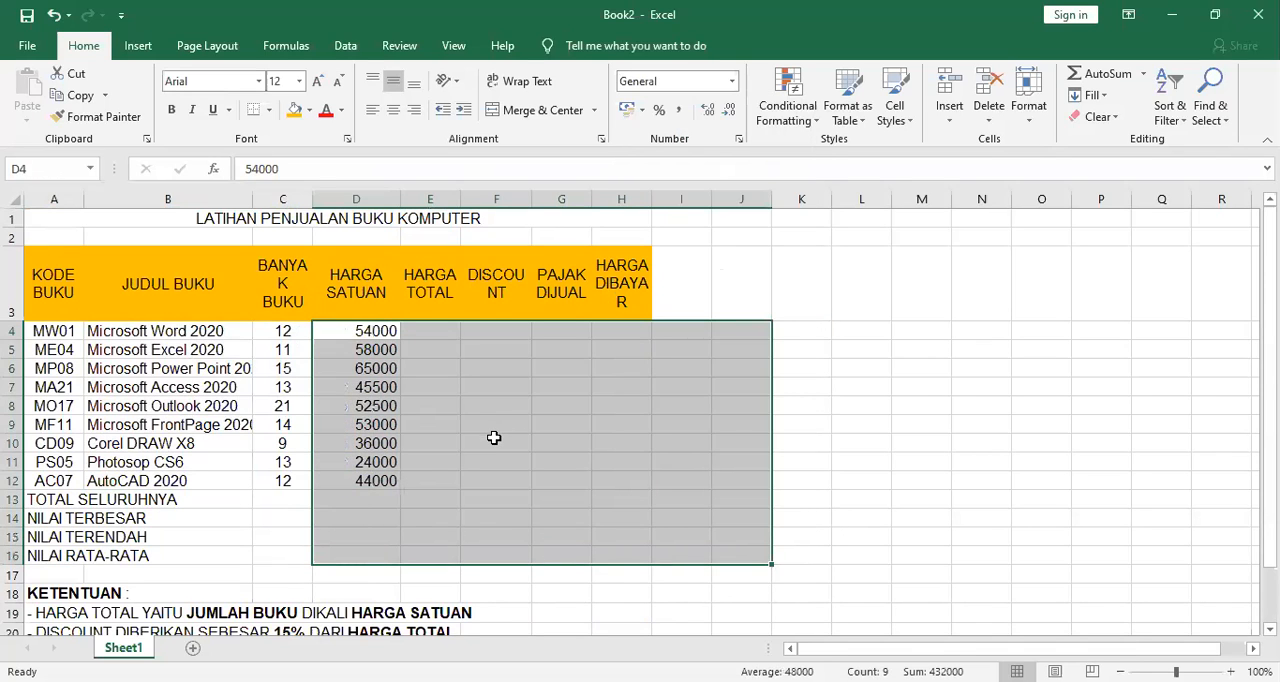
{"action": "key", "text": "Delete"}
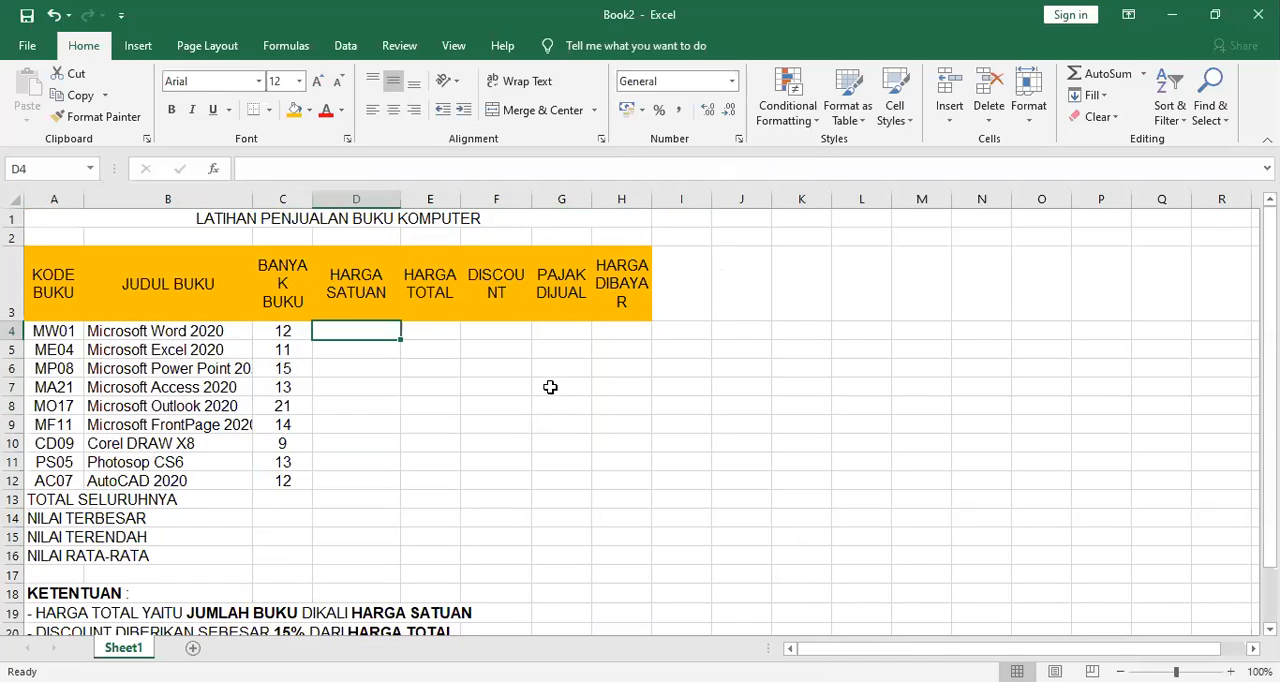
Enter 54000 in D4 as the HARGA SATUAN of the Microsoft Word 2020 book.
{"action": "key", "text": "alt+Tab"}
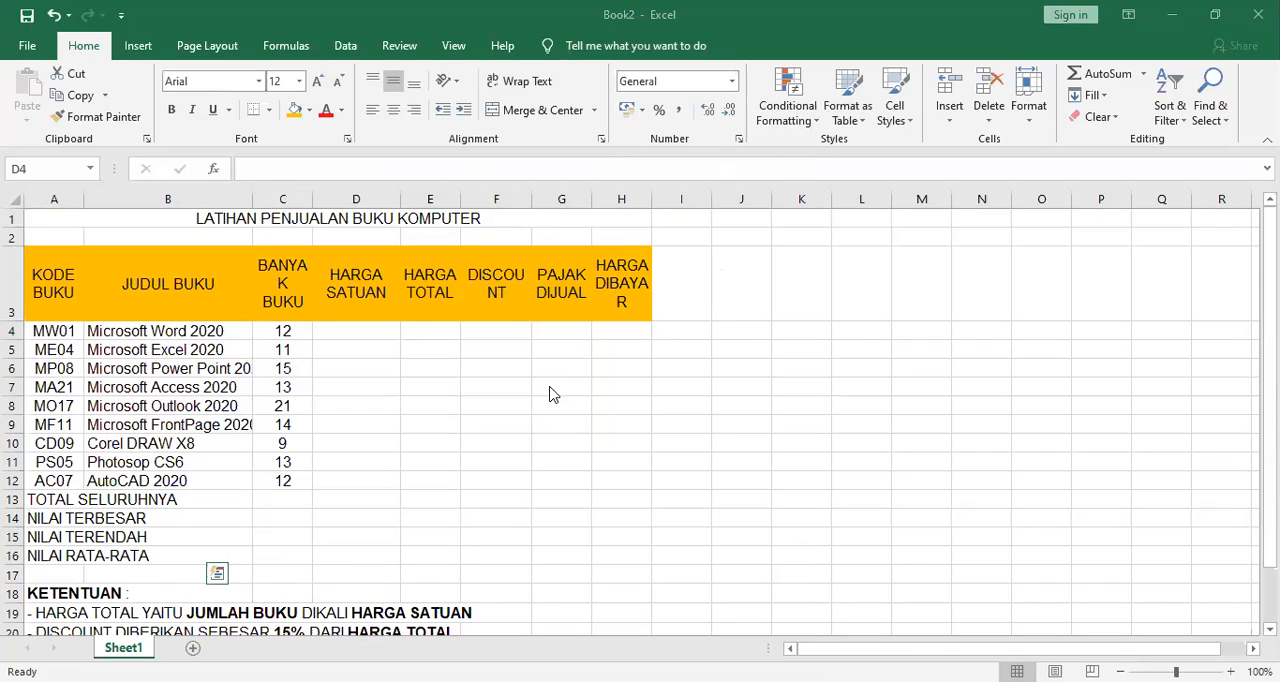
{"action": "key", "text": "alt+Tab"}
{"action": "type", "text": "54000"}
{"action": "key", "text": "Return"}
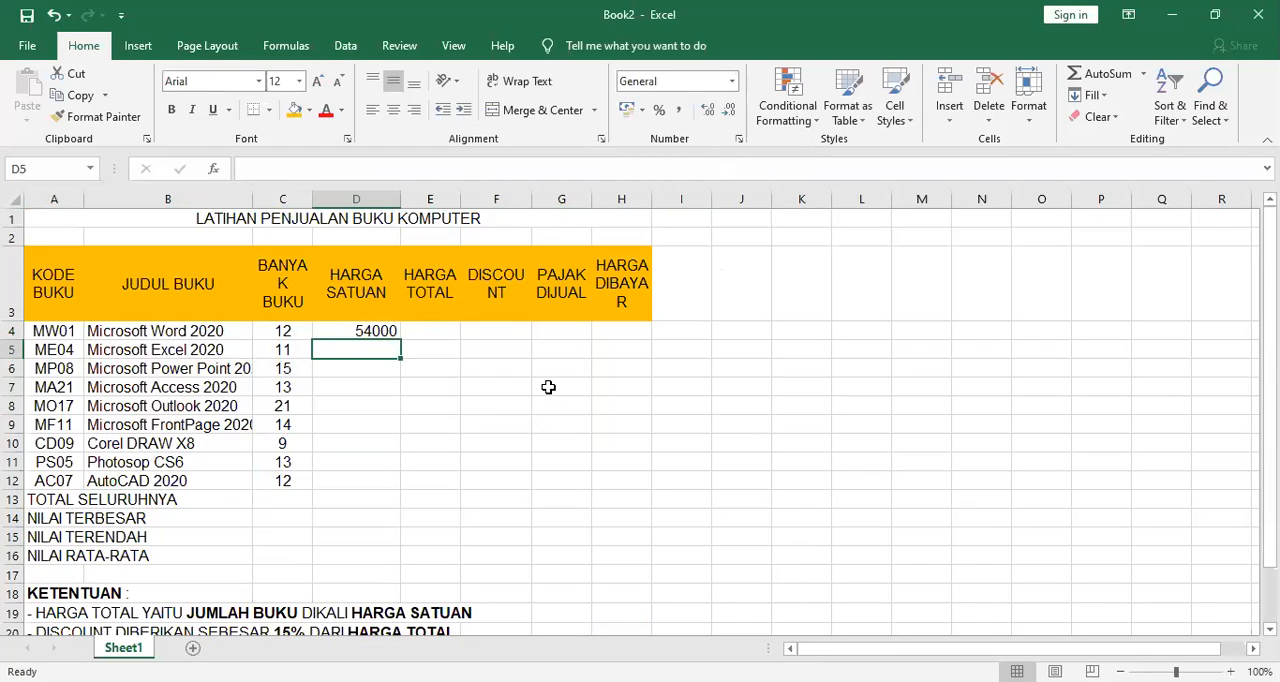
Apply the Accounting number format to D4:H16, from HARGA SATUAN through HARGA DIBAYAR.
{"action": "left_click_drag", "start_coordinate": [343, 331], "coordinate": [626, 560]}
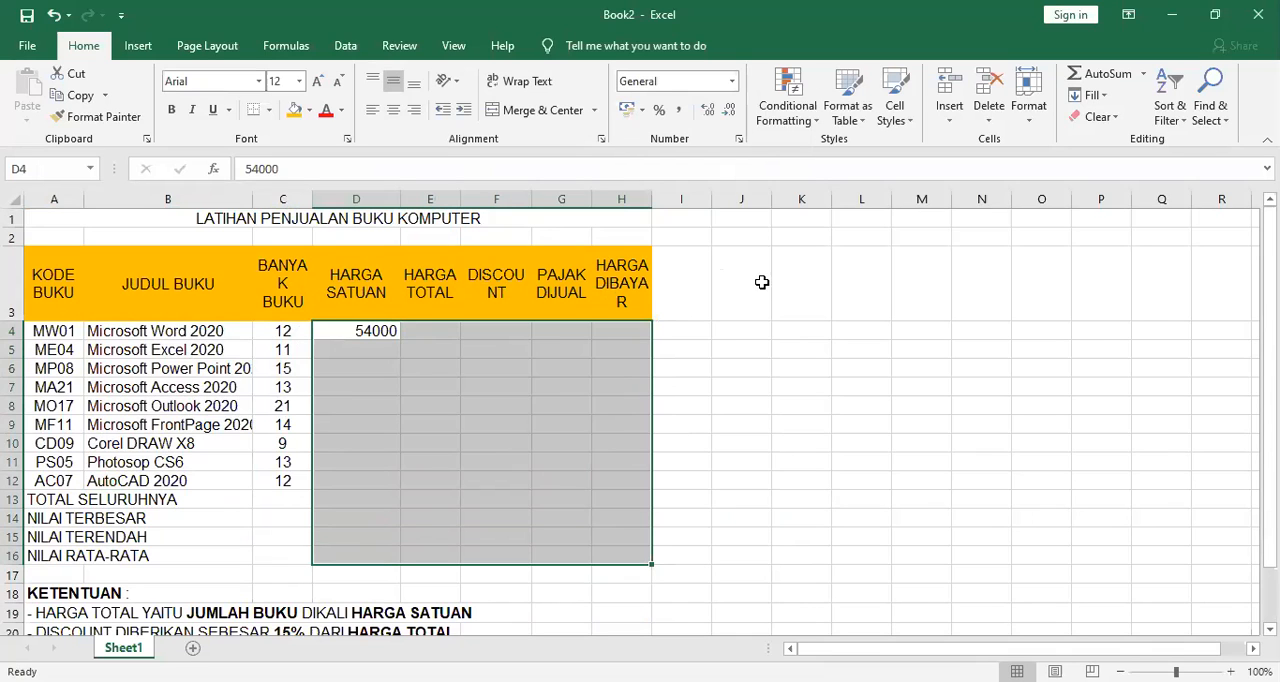
{"action": "left_click", "coordinate": [729, 82]}
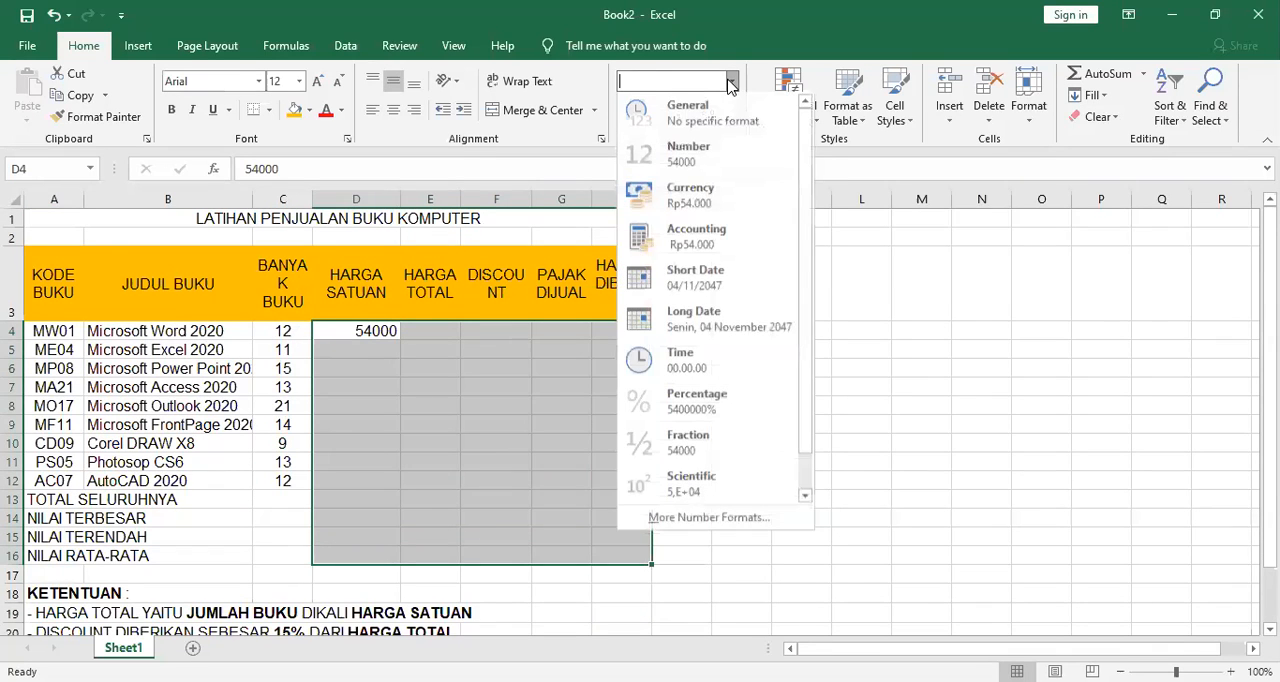
{"action": "left_click", "coordinate": [668, 243]}
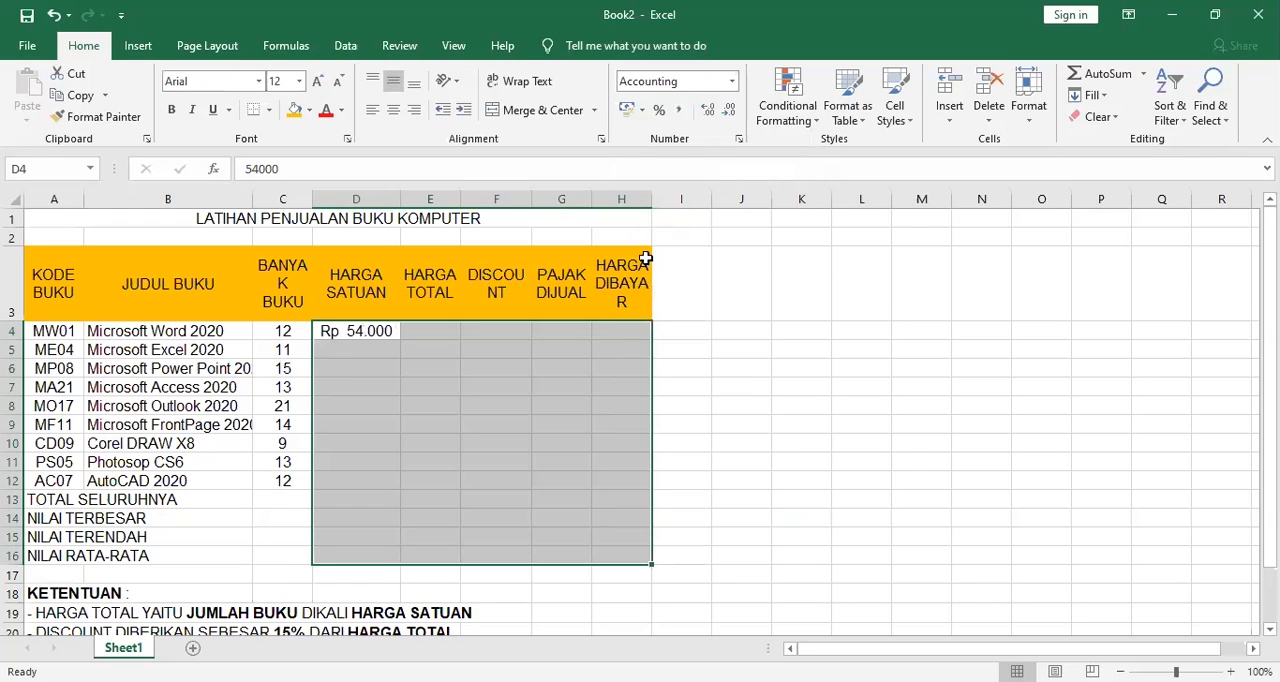
{"action": "left_click", "coordinate": [364, 345]}
Reduce the font size of the entire sheet to 11.
{"action": "left_click", "coordinate": [14, 199]}
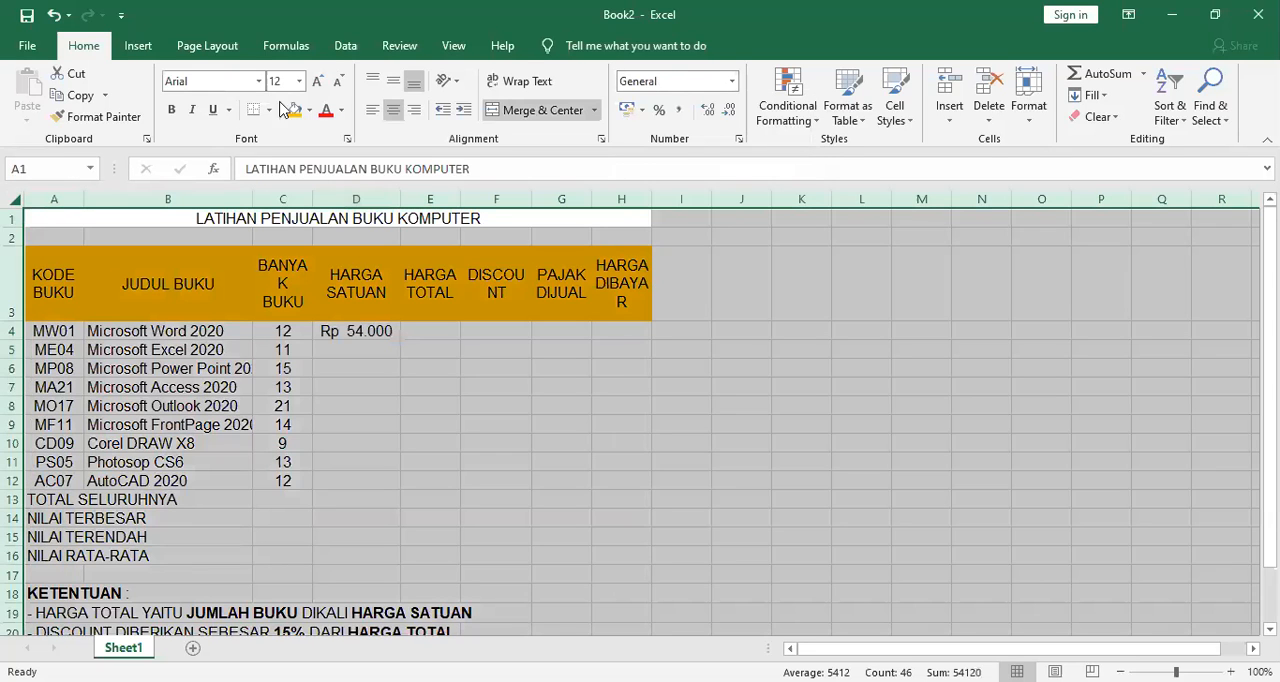
{"action": "left_click", "coordinate": [338, 80]}
{"action": "left_click", "coordinate": [423, 325]}
{"action": "left_click", "coordinate": [373, 310]}
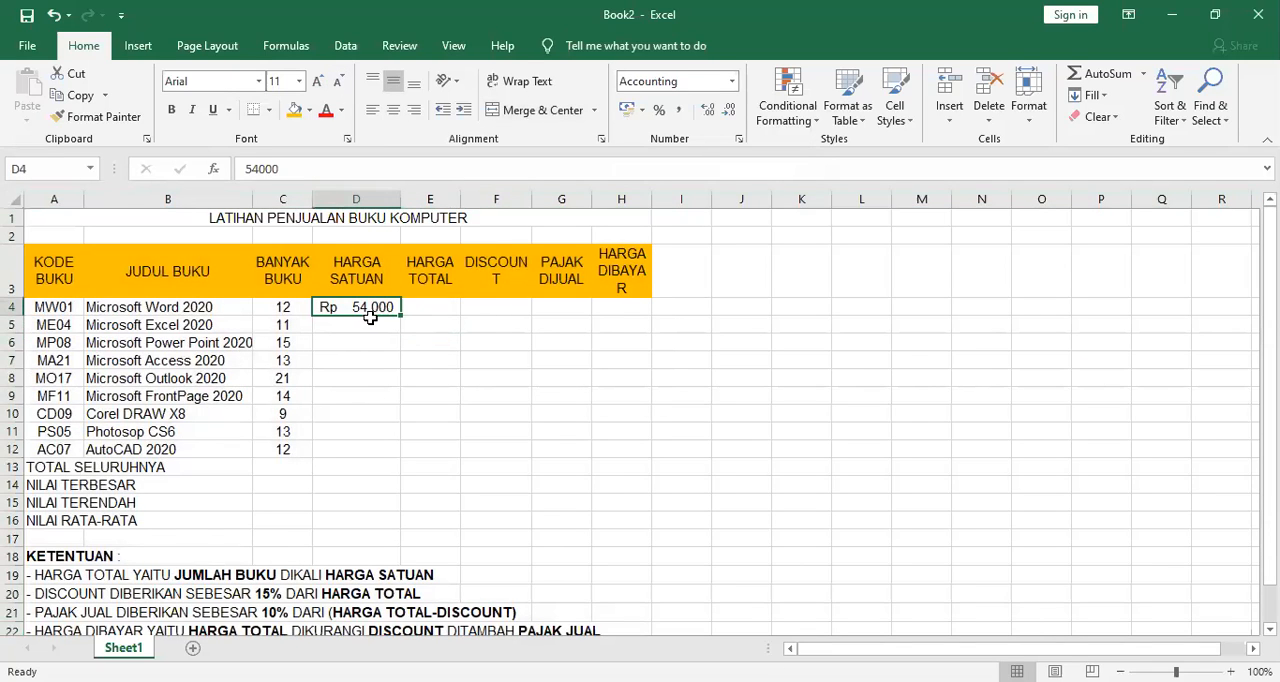
Enter the HARGA SATUAN prices 58000, 65000 and 45500 for the Excel, Power Point and Access books in D5:D7.
{"action": "left_click", "coordinate": [370, 325]}
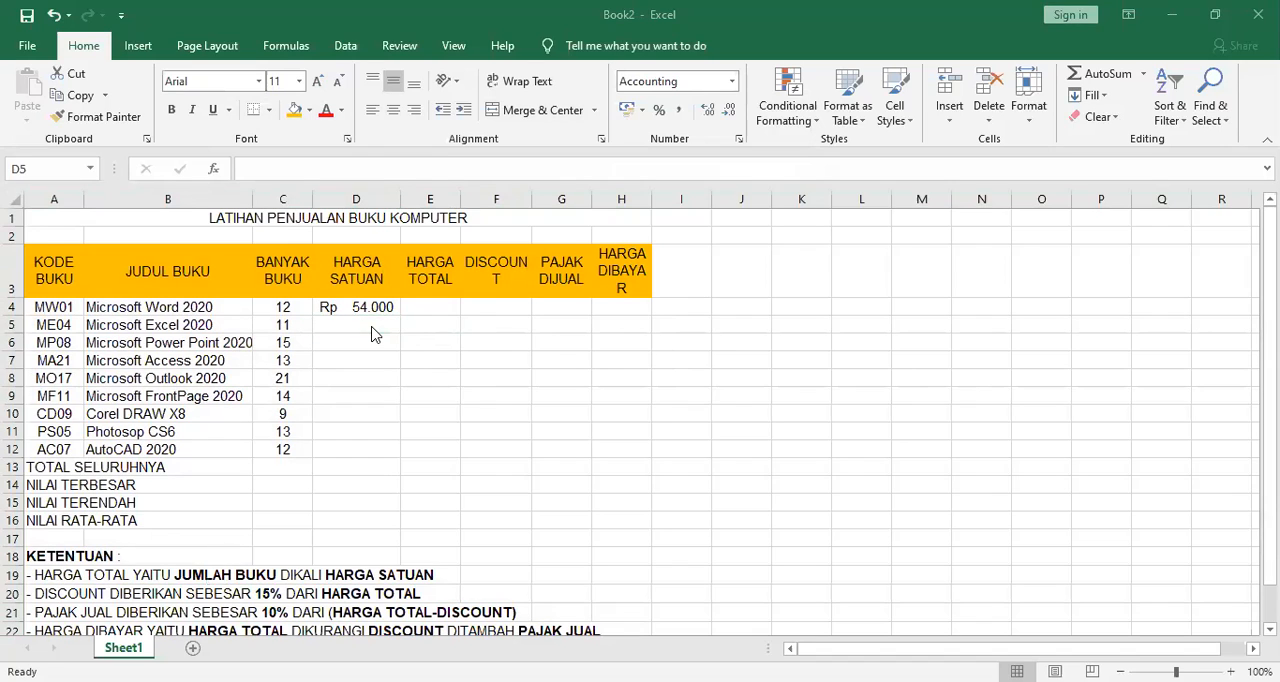
{"action": "type", "text": "58000"}
{"action": "key", "text": "Return"}
{"action": "type", "text": "655"}
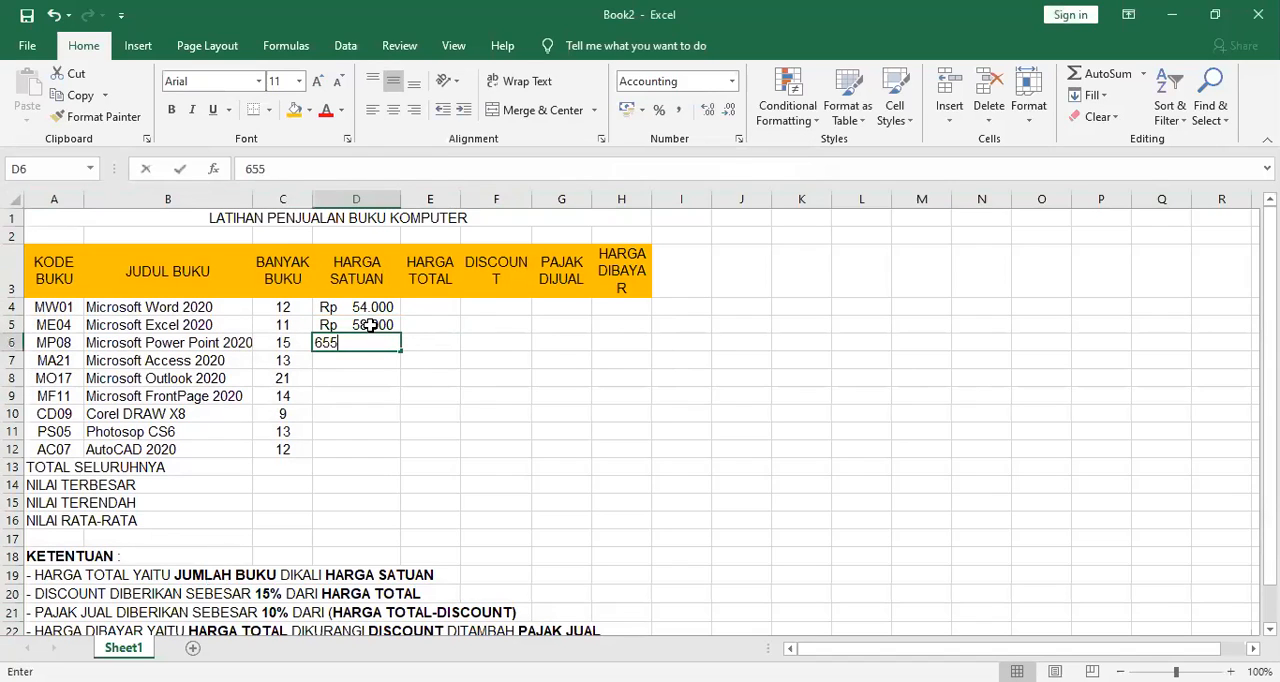
{"action": "key", "text": "BackSpace"}
{"action": "type", "text": "000"}
{"action": "key", "text": "Return"}
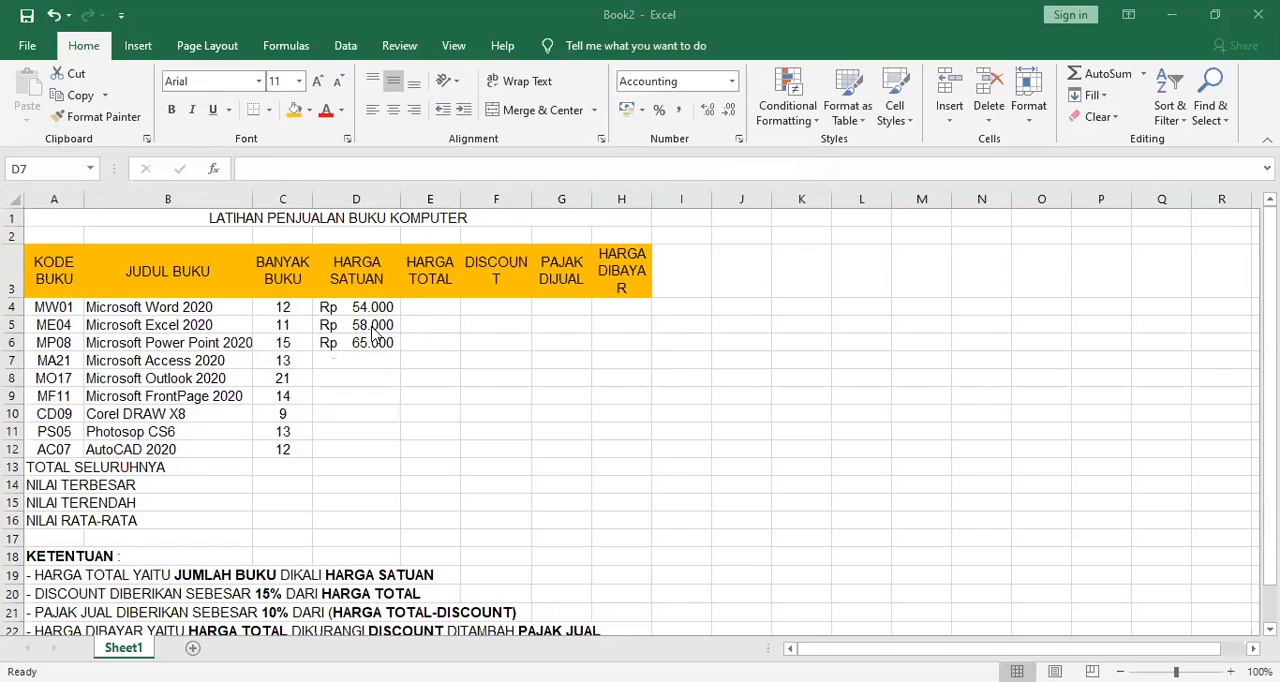
{"action": "type", "text": "45500"}
{"action": "key", "text": "Return"}
Enter the HARGA SATUAN prices 52500, 53000 and 36000 for the Outlook, FrontPage and Corel DRAW books in D8:D10.
{"action": "type", "text": "4"}
{"action": "key", "text": "BackSpace"}
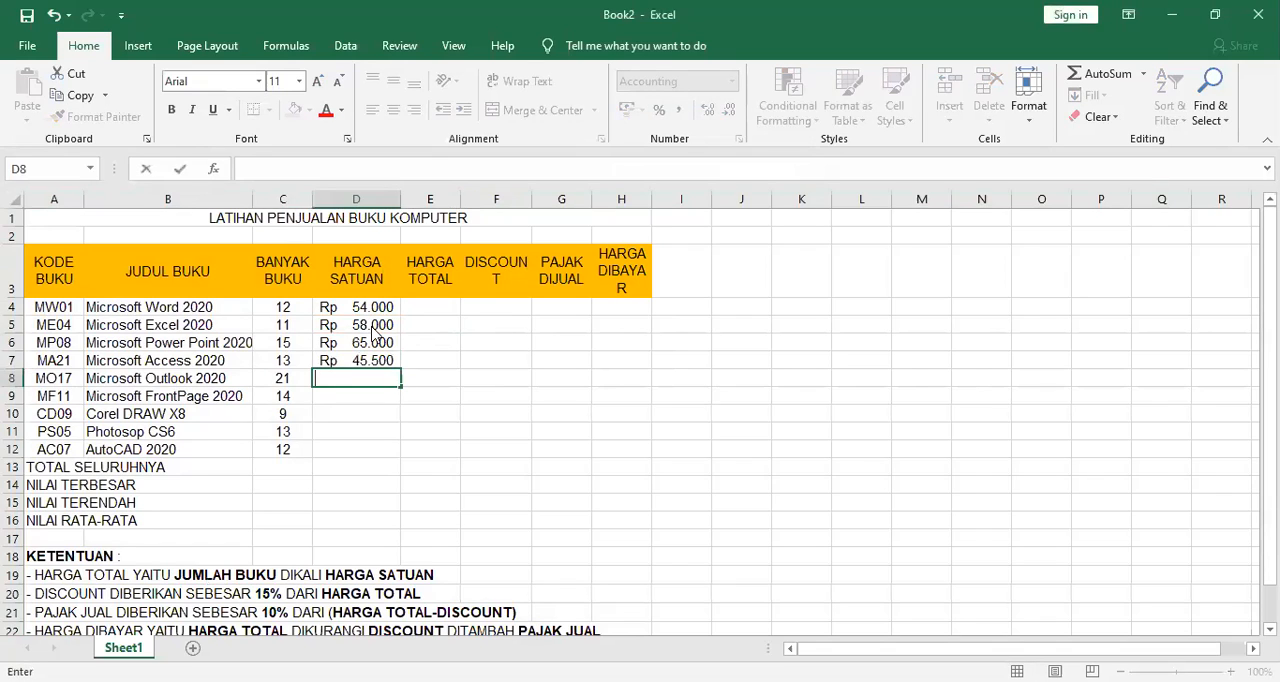
{"action": "key", "text": "Escape"}
{"action": "type", "text": "52500"}
{"action": "key", "text": "Return"}
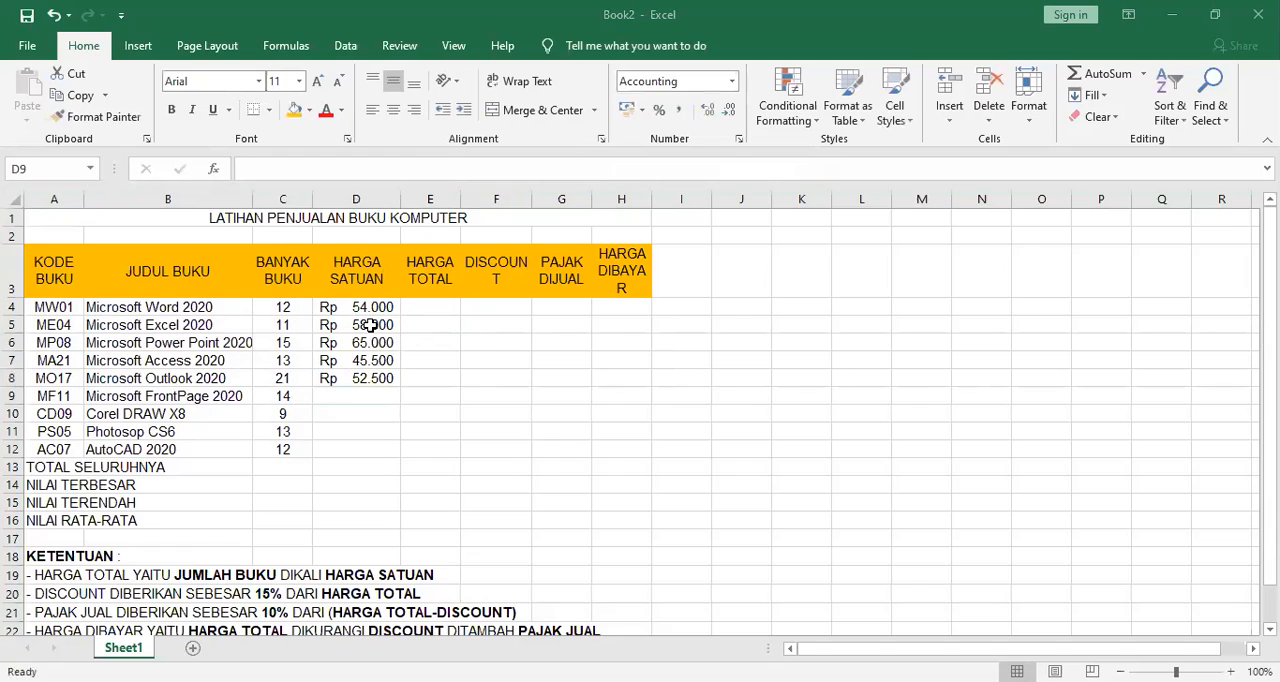
{"action": "type", "text": "53000"}
{"action": "key", "text": "Return"}
{"action": "type", "text": "36000"}
{"action": "key", "text": "Return"}
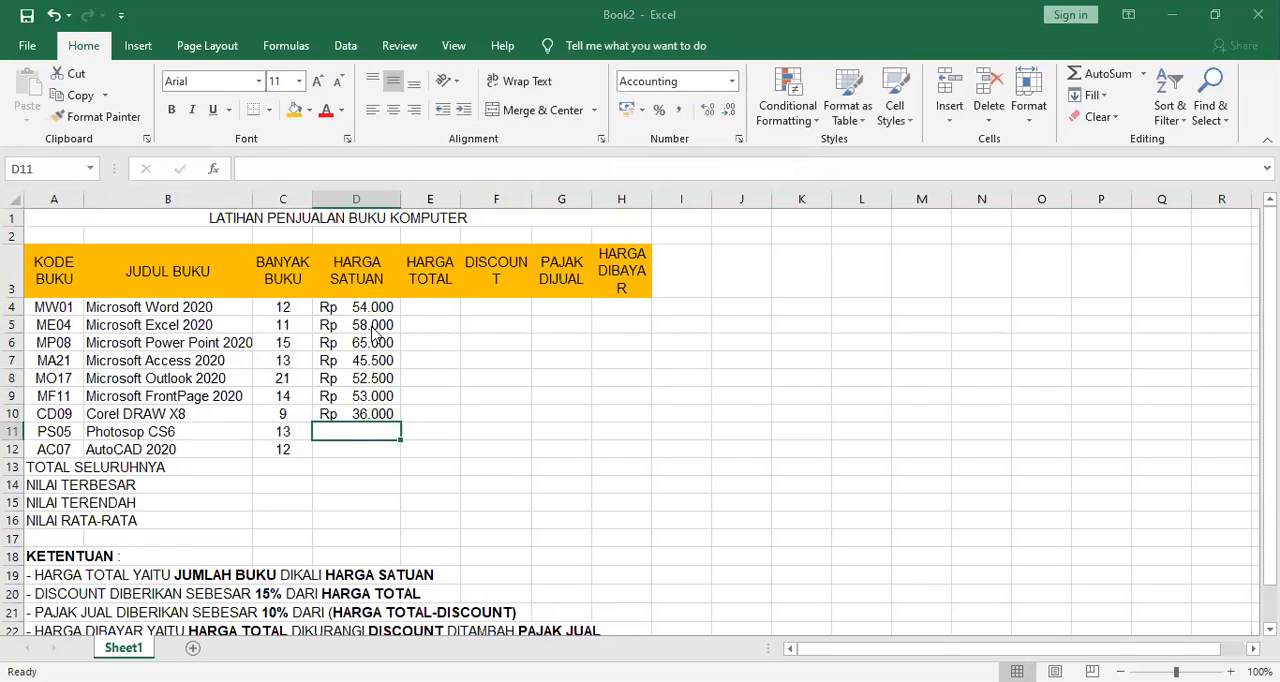
Enter the HARGA SATUAN prices 24000 and 44000 for the Photosop CS6 and AutoCAD 2020 books in D11:D12.
{"action": "type", "text": "24000"}
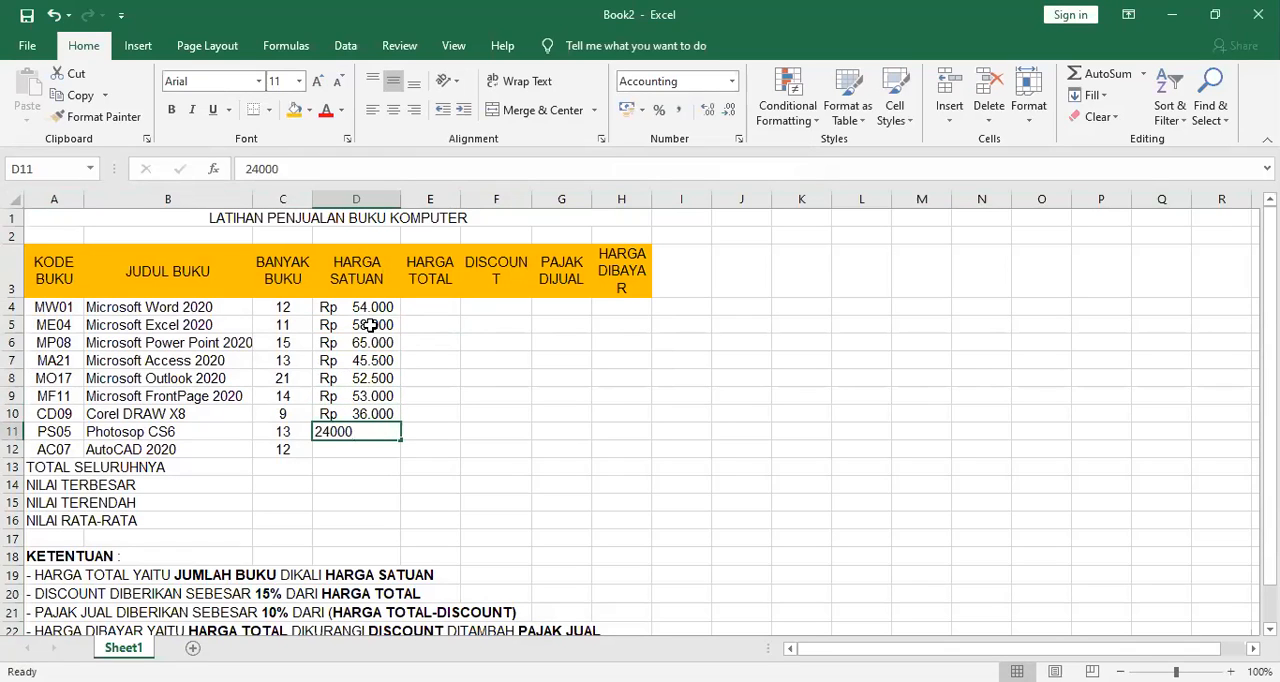
{"action": "key", "text": "Return"}
{"action": "type", "text": "44000"}
{"action": "key", "text": "Return"}
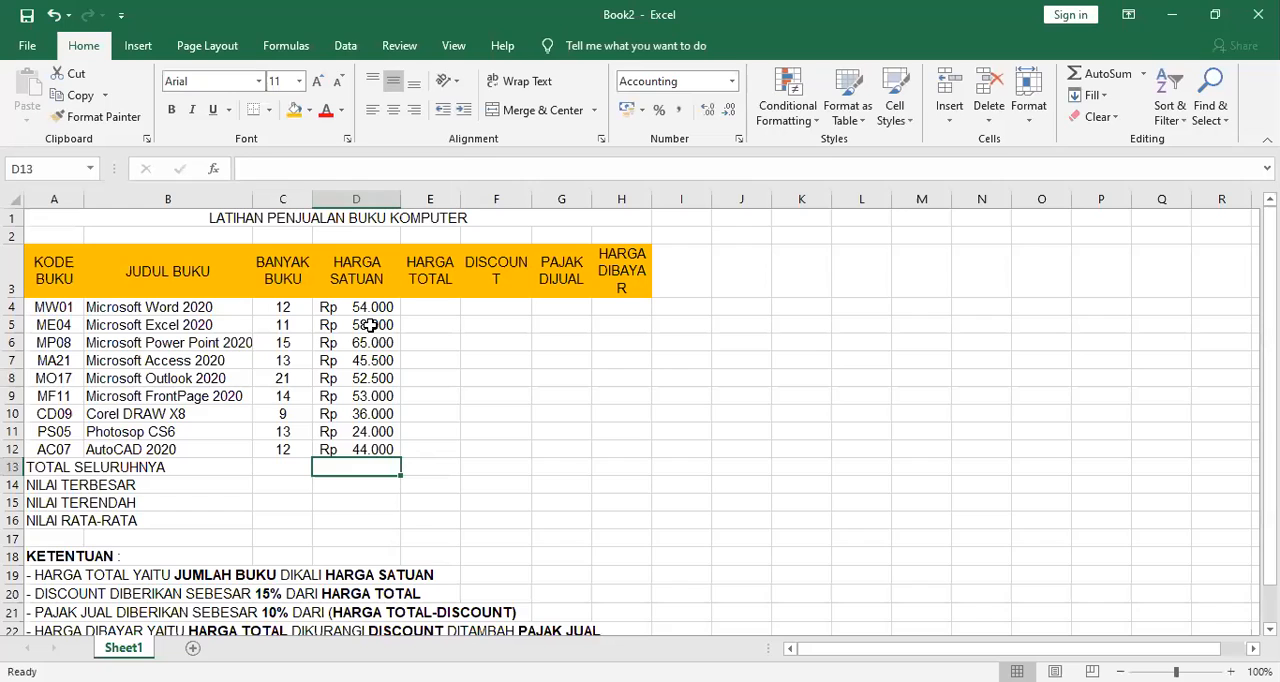
{"action": "left_click", "coordinate": [732, 81]}
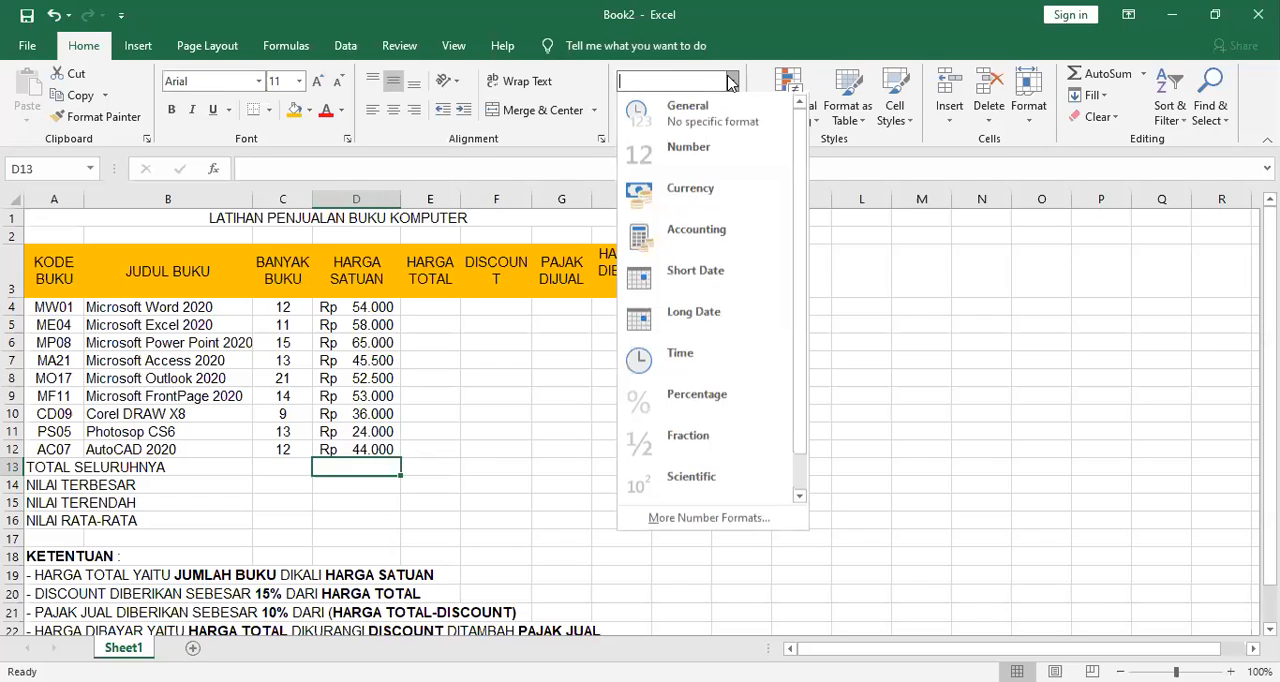
{"action": "left_click", "coordinate": [734, 81]}
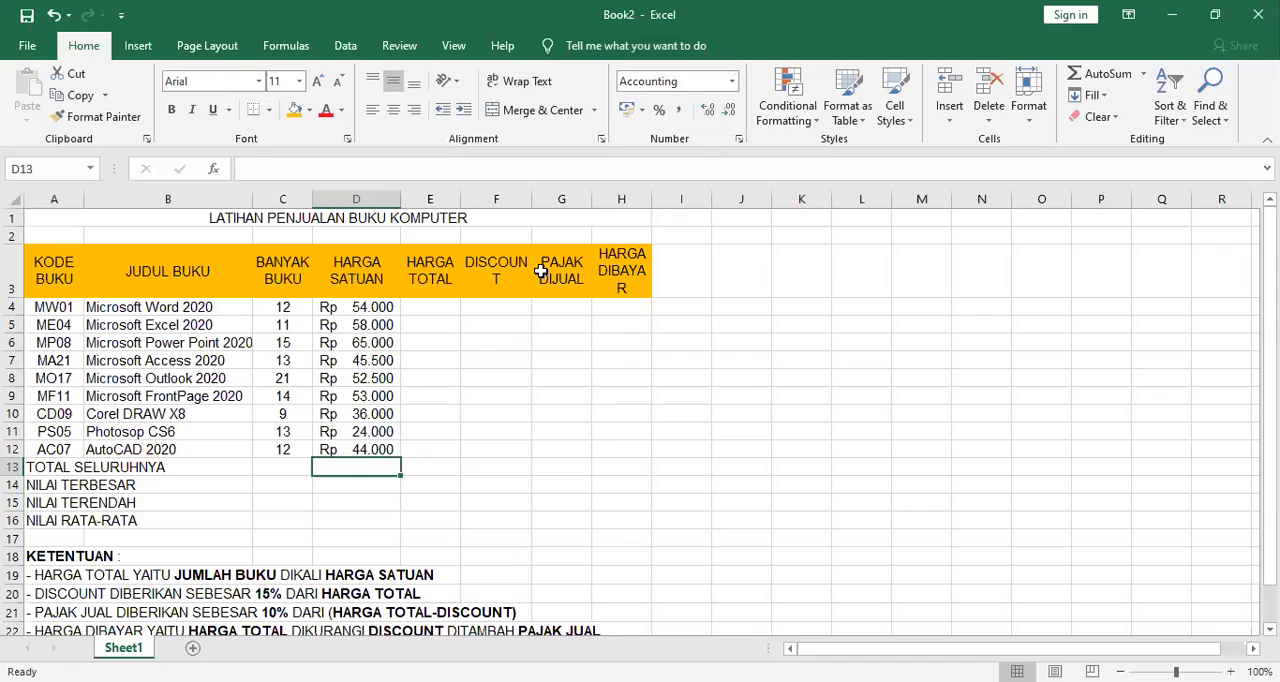
{"action": "left_click", "coordinate": [449, 307]}
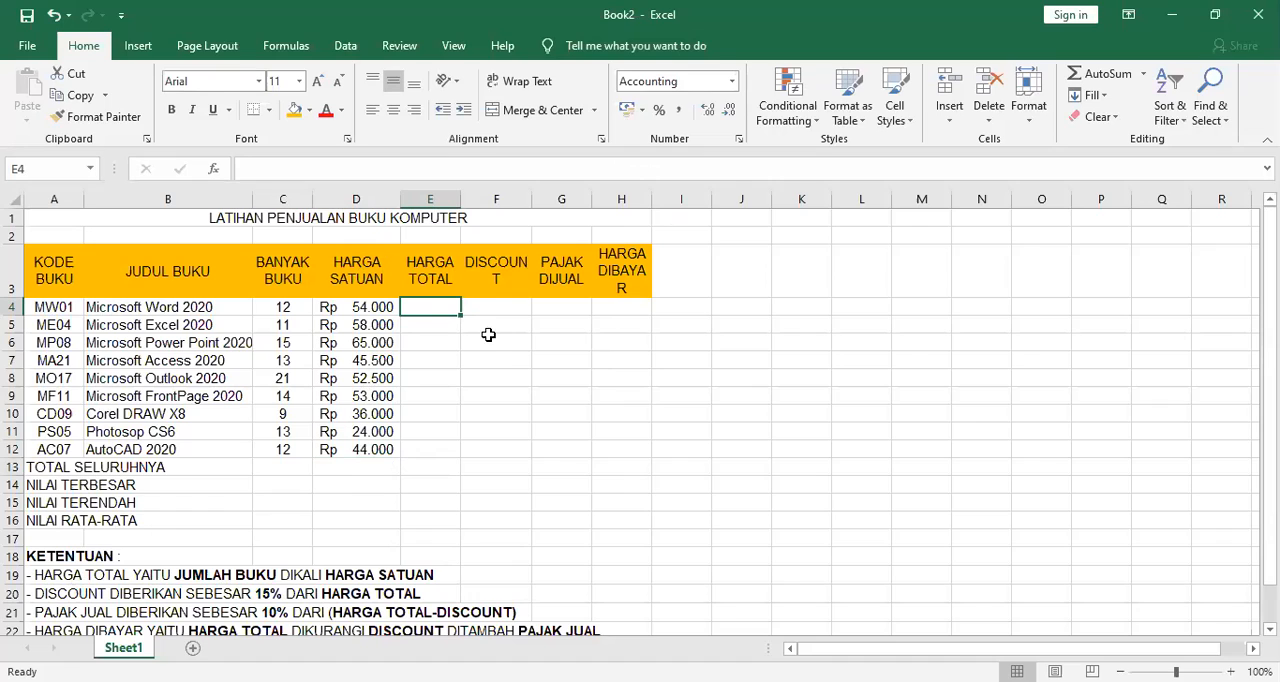
{"action": "left_click", "coordinate": [271, 308]}
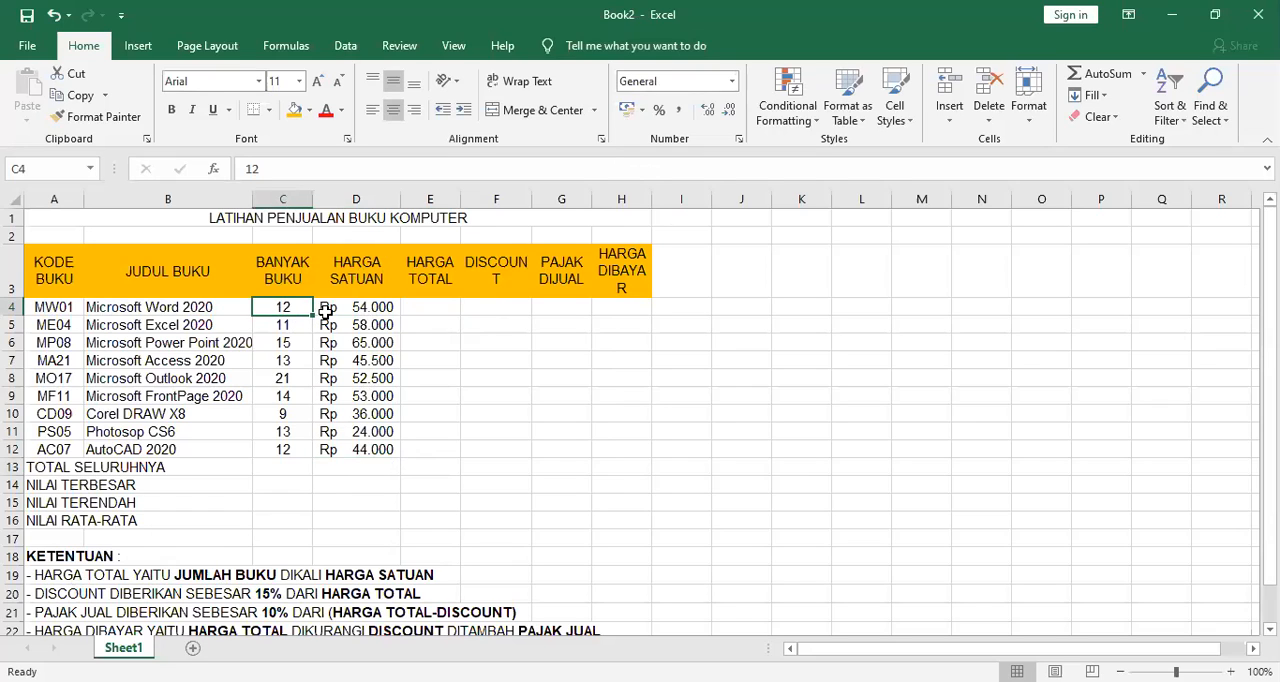
{"action": "left_click", "coordinate": [356, 304]}
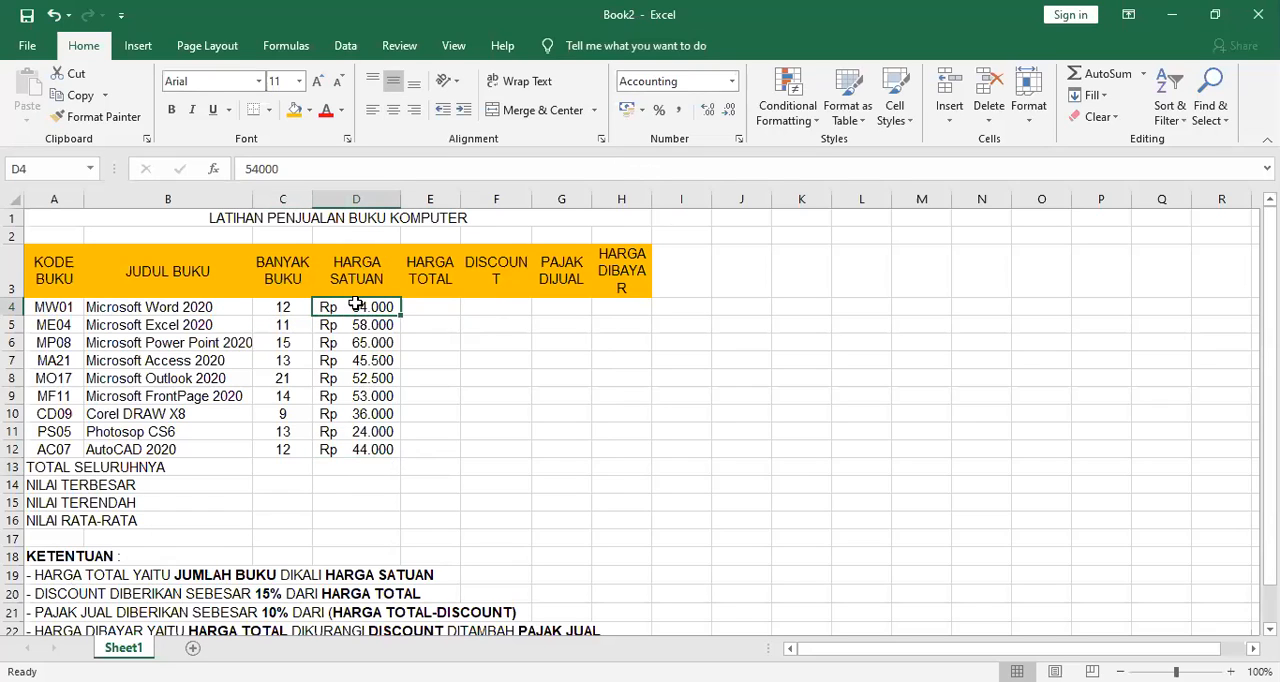
{"action": "left_click", "coordinate": [430, 307]}
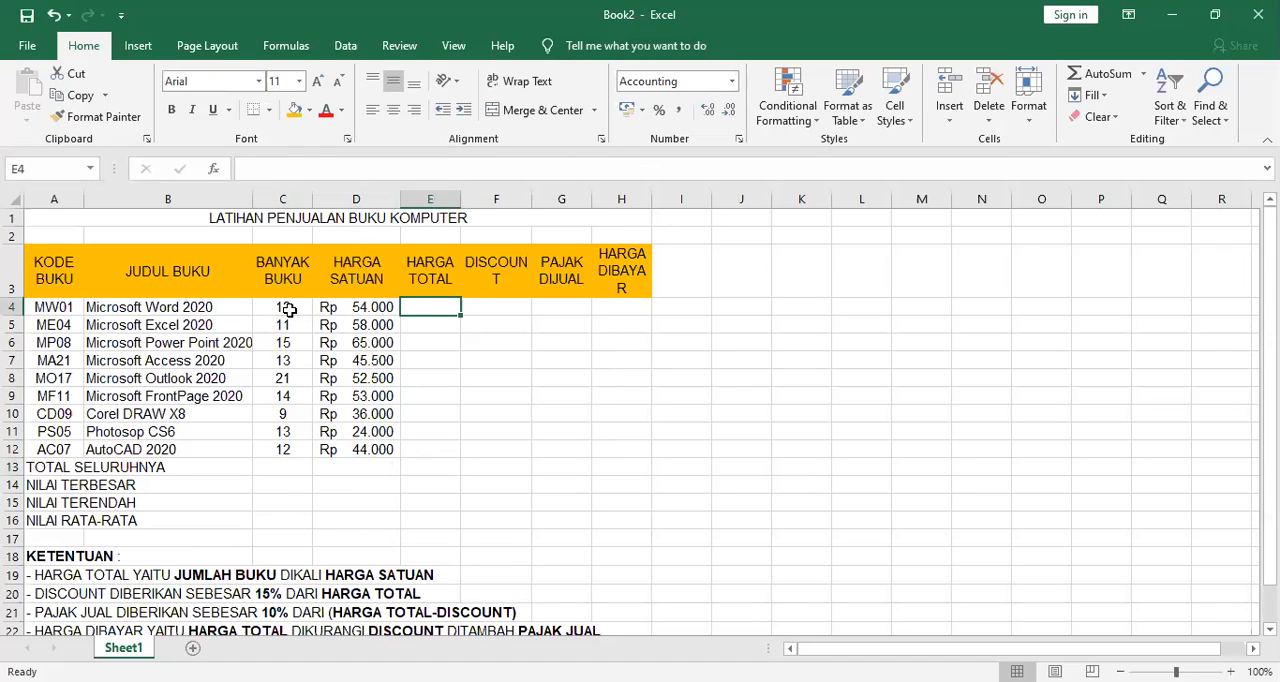
{"action": "left_click", "coordinate": [288, 312]}
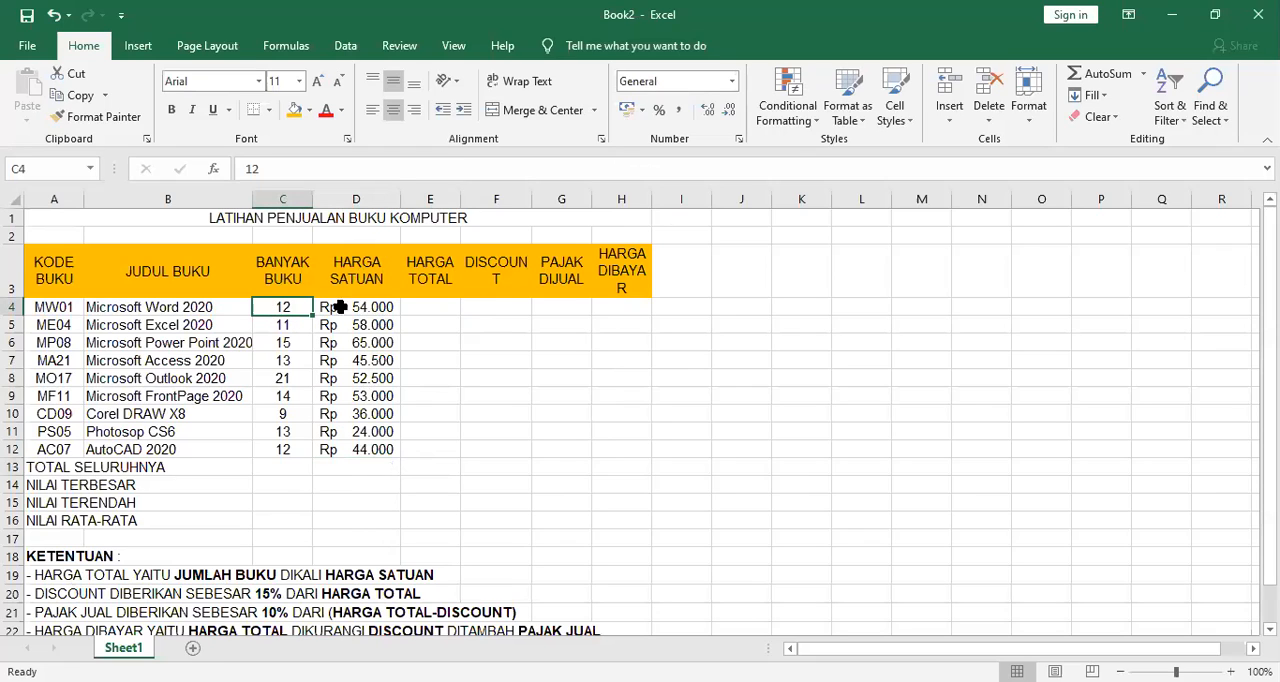
{"action": "left_click", "coordinate": [384, 307]}
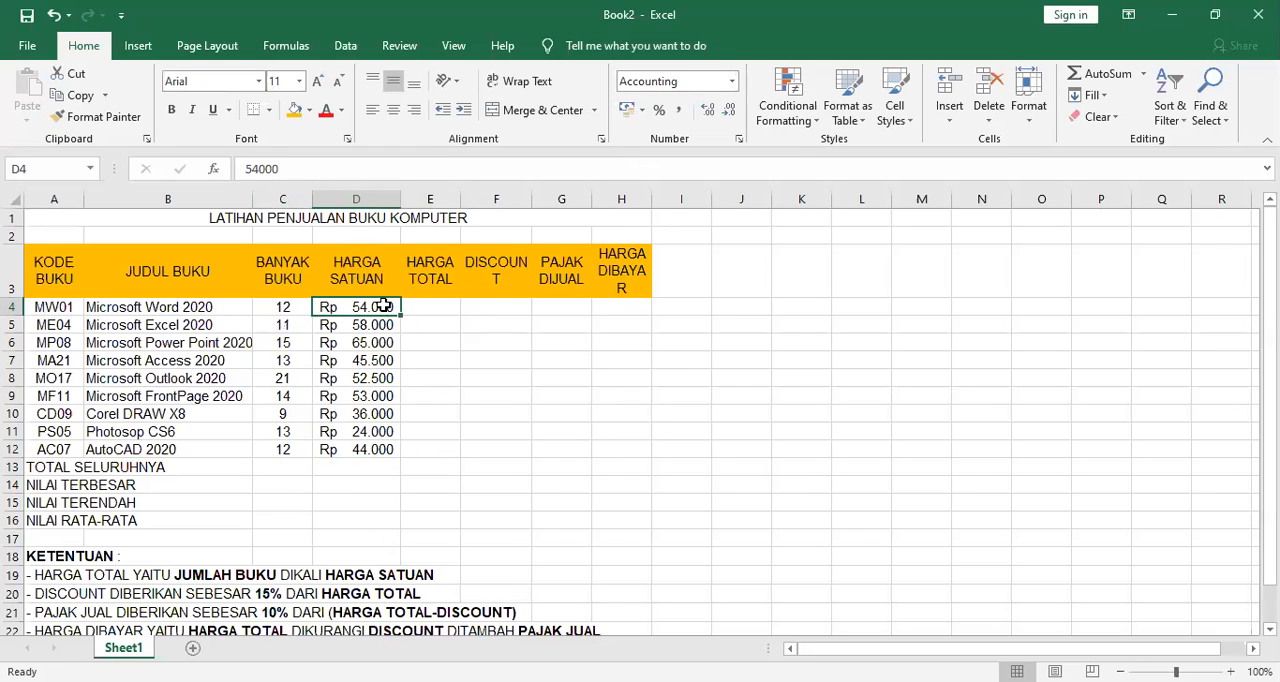
Enter the HARGA TOTAL formula =C4*D4 for the Microsoft Word book in E4.
{"action": "left_click", "coordinate": [432, 313]}
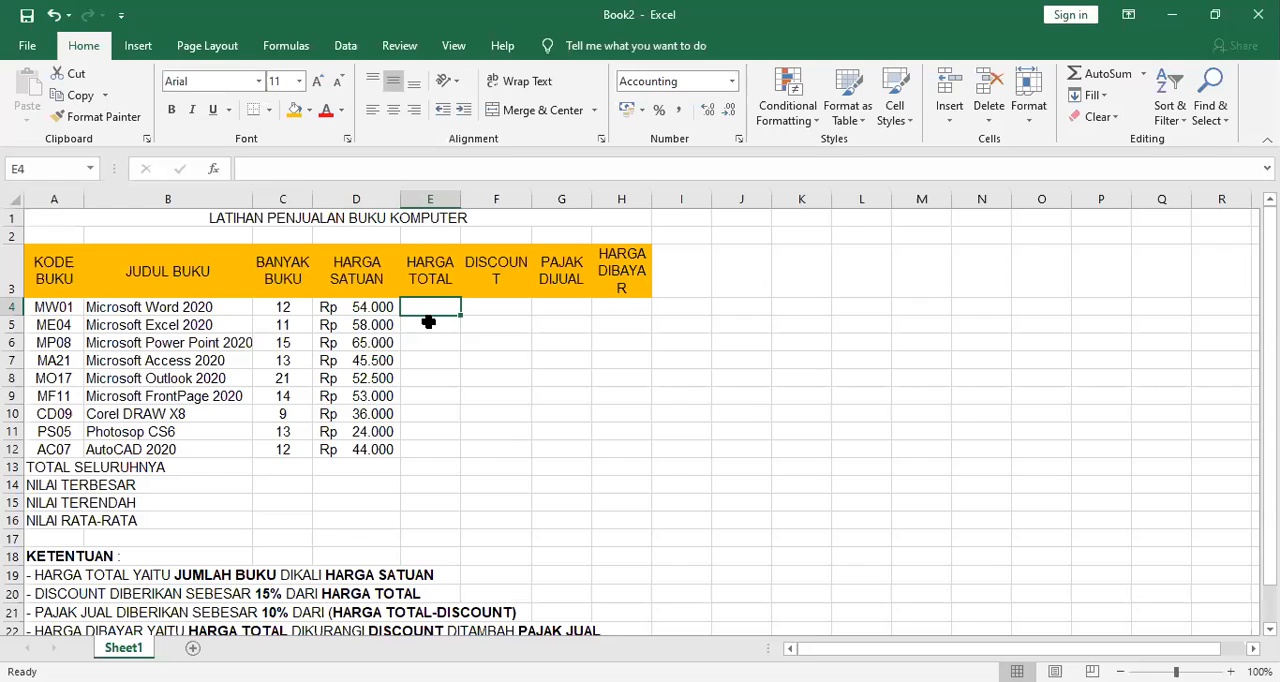
{"action": "type", "text": "="}
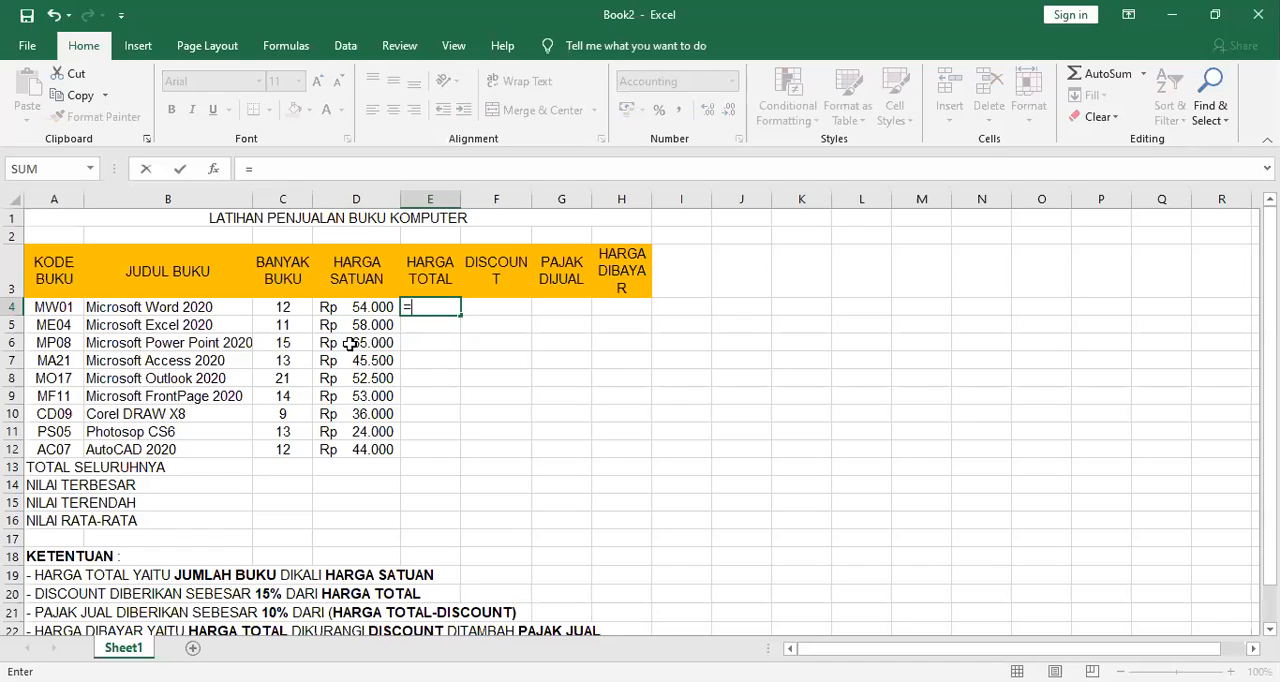
{"action": "left_click", "coordinate": [285, 309]}
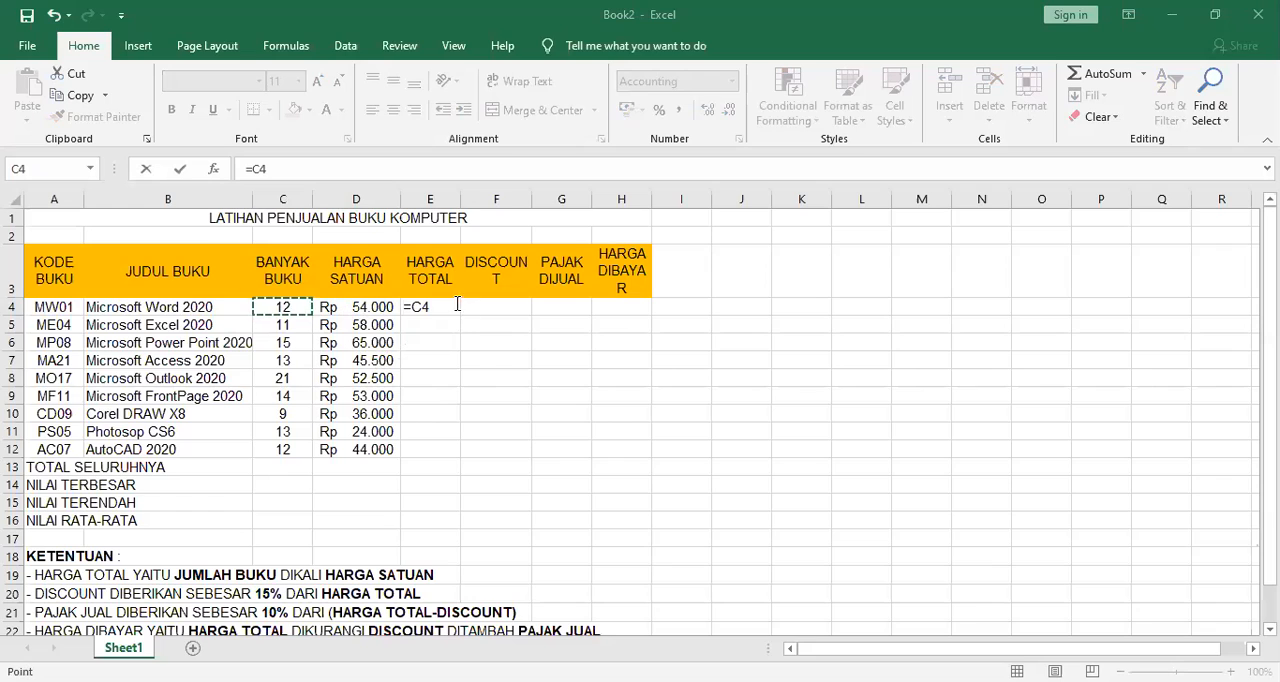
{"action": "type", "text": "*"}
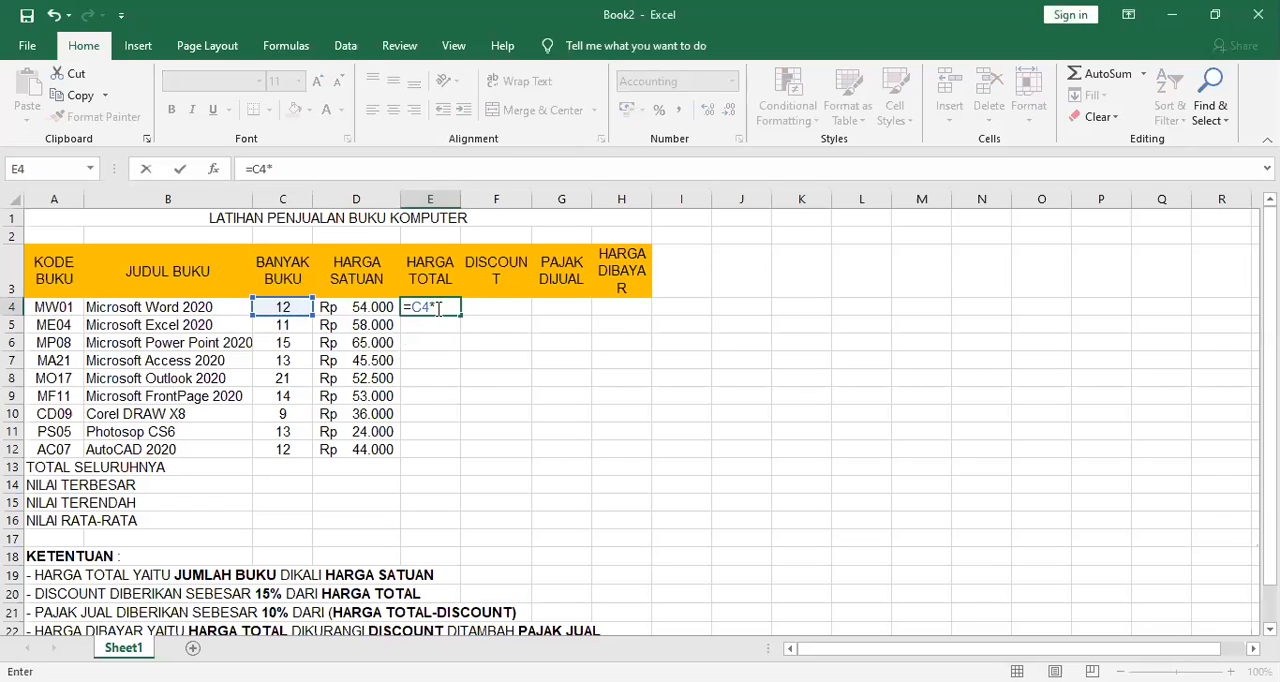
{"action": "left_click", "coordinate": [360, 307]}
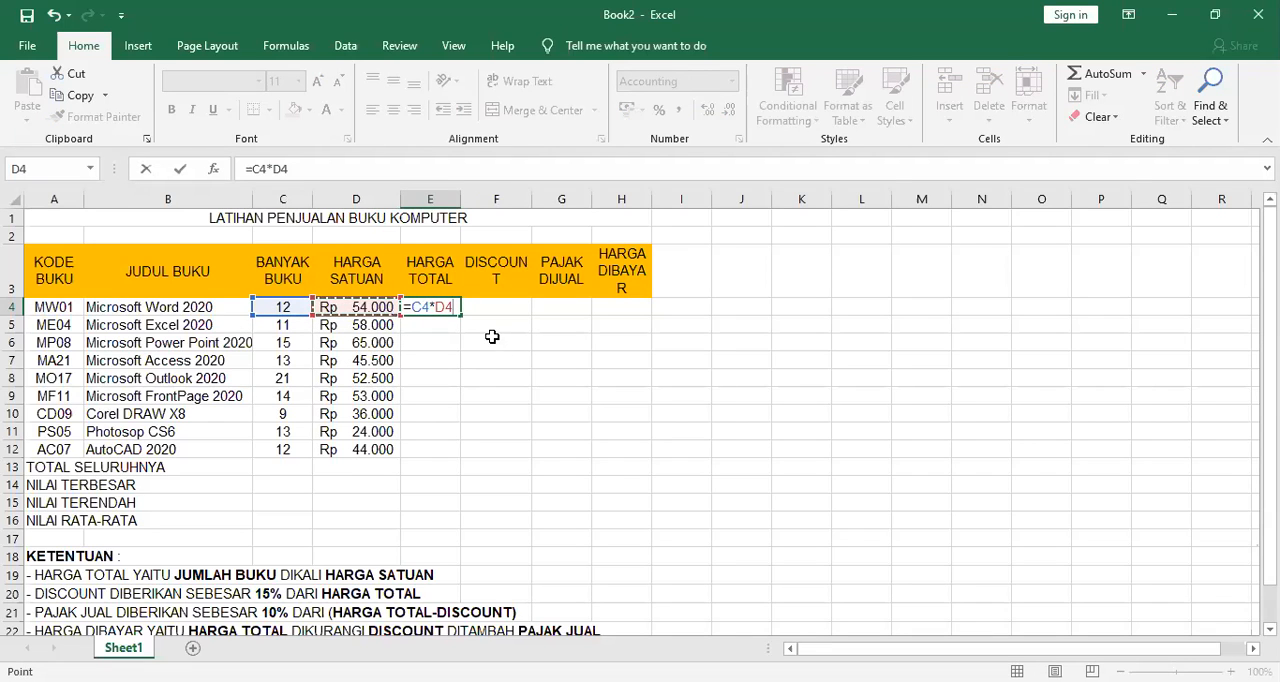
{"action": "key", "text": "Return"}
Widen the HARGA TOTAL column to fit its header on one line and copy the E4 formula down to E12.
{"action": "left_click", "coordinate": [462, 304]}
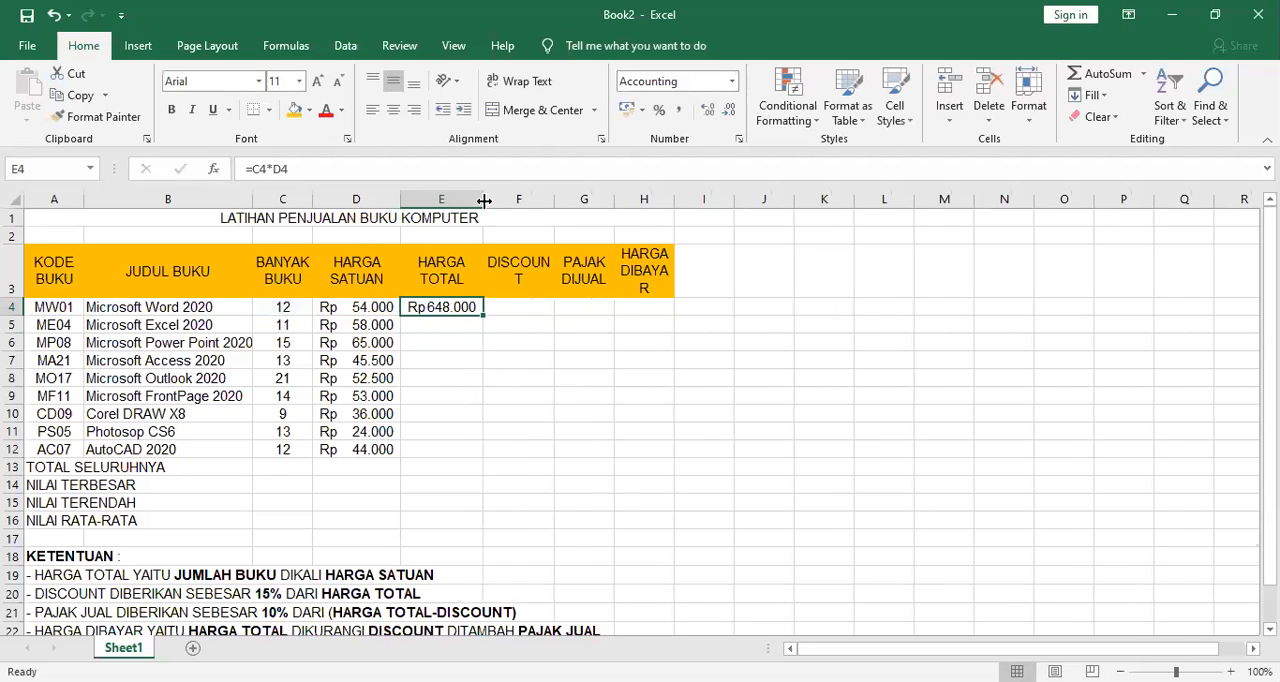
{"action": "left_click_drag", "start_coordinate": [484, 200], "coordinate": [512, 200]}
{"action": "left_click", "coordinate": [483, 329]}
{"action": "left_click", "coordinate": [481, 302]}
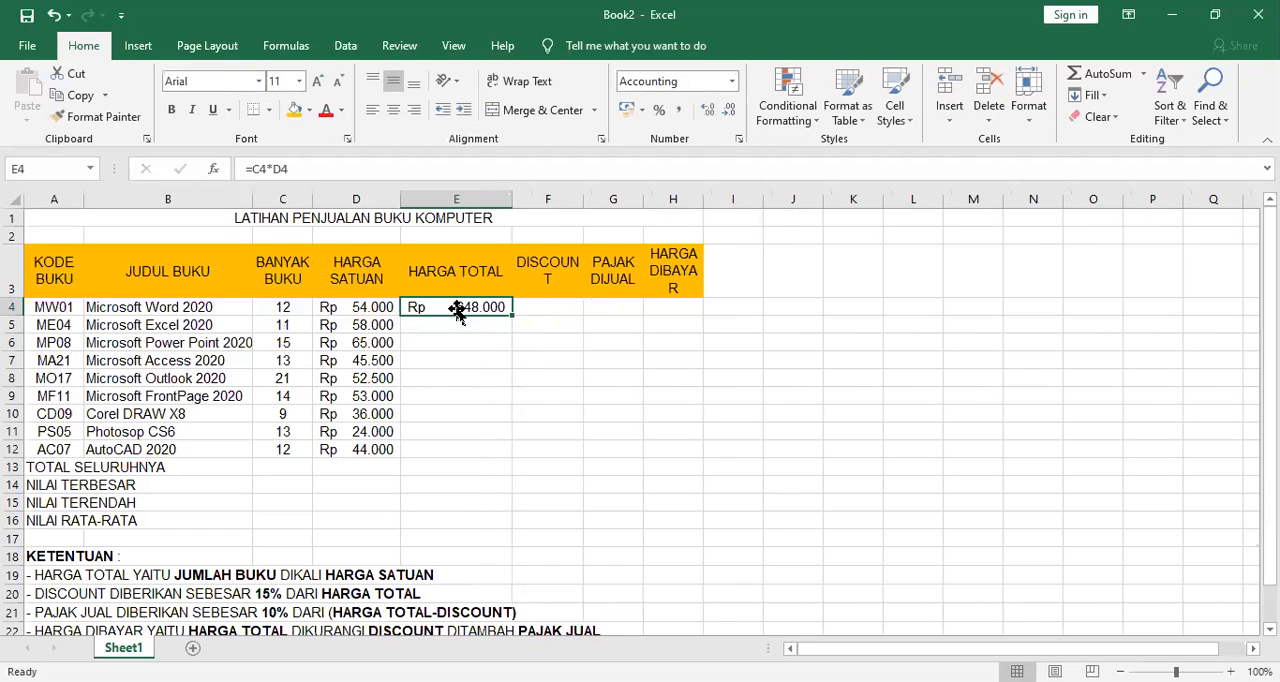
{"action": "left_click_drag", "start_coordinate": [515, 316], "coordinate": [521, 449]}
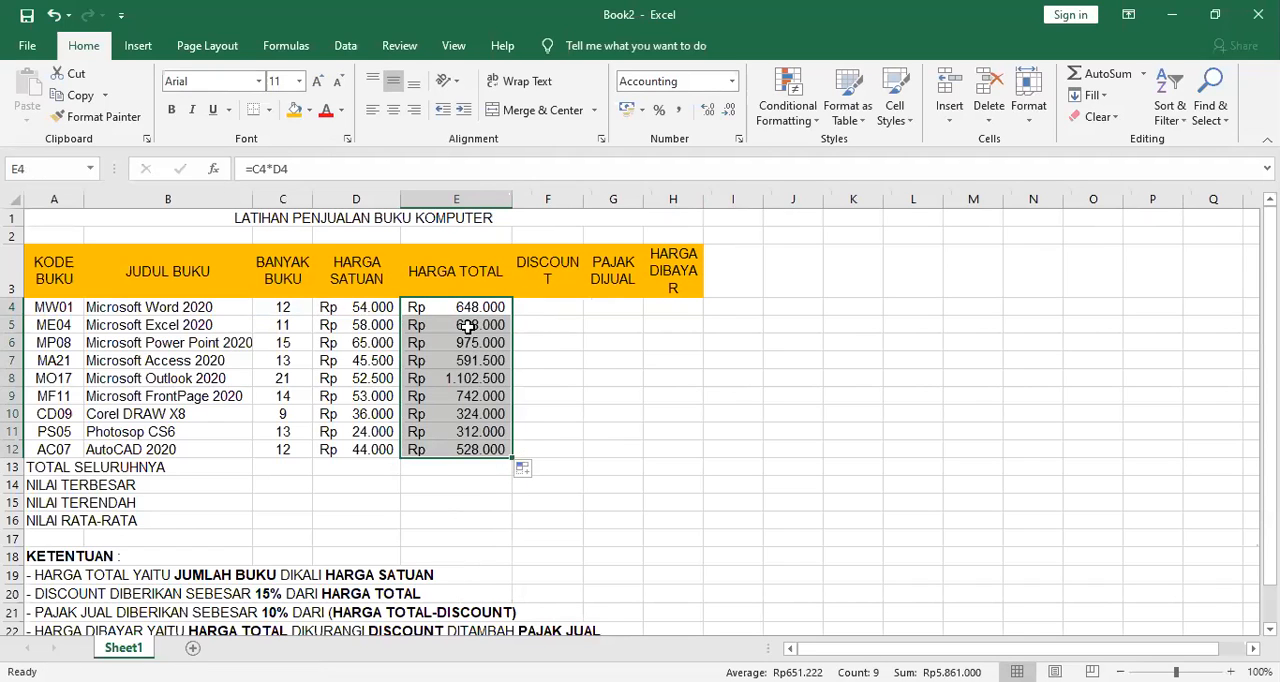
Check the copied HARGA TOTAL formulas in E6 and E7 against their BANYAK BUKU and HARGA SATUAN cells.
{"action": "left_click", "coordinate": [455, 385]}
{"action": "left_click", "coordinate": [465, 343]}
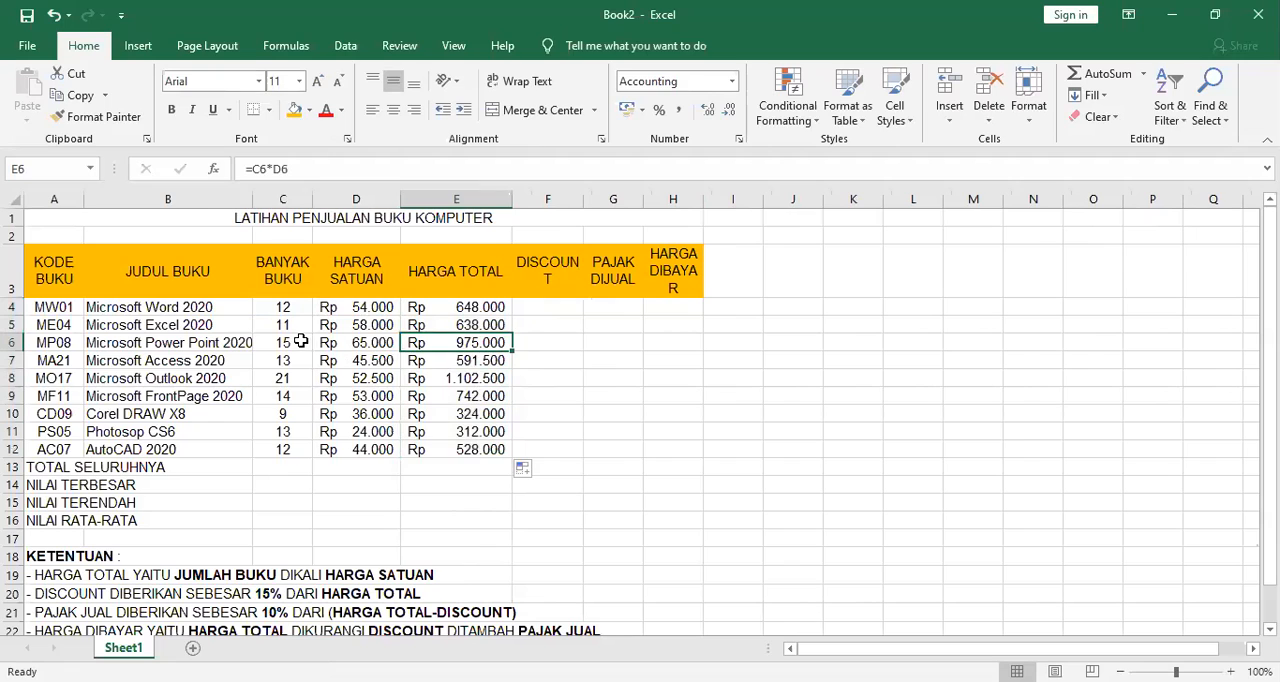
{"action": "left_click", "coordinate": [300, 341]}
{"action": "left_click", "coordinate": [367, 342]}
{"action": "left_click", "coordinate": [425, 360]}
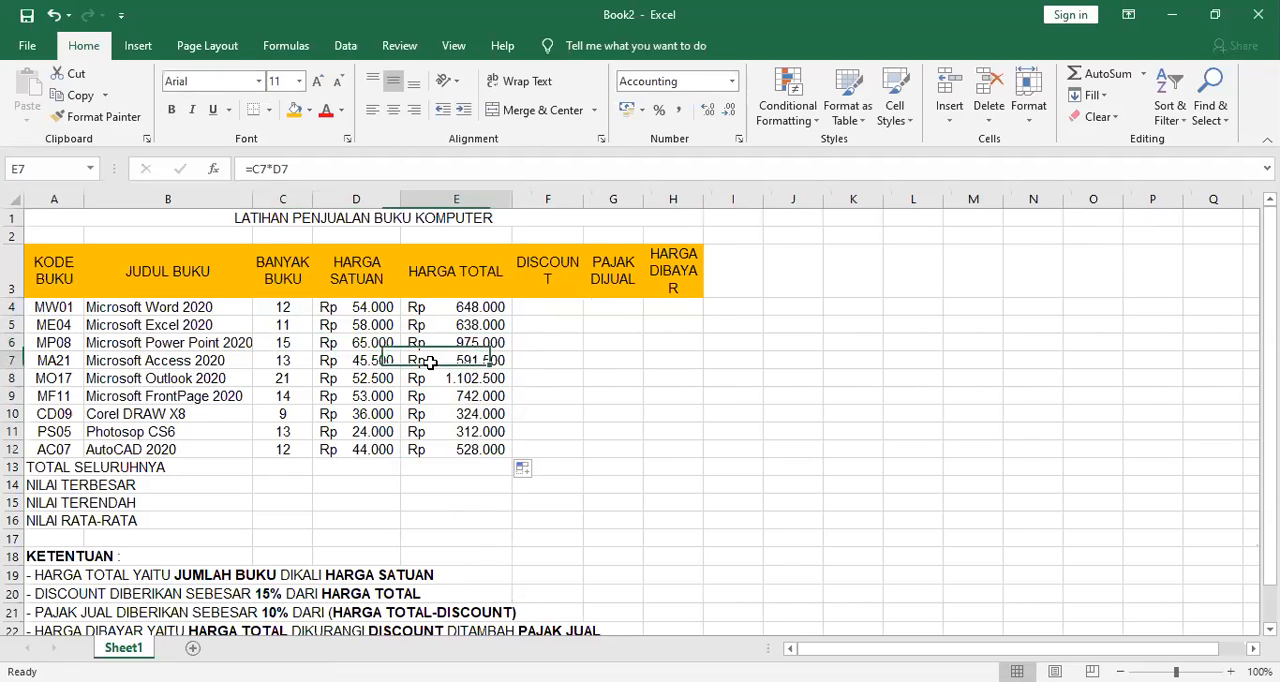
{"action": "left_click", "coordinate": [292, 358]}
{"action": "left_click", "coordinate": [332, 360]}
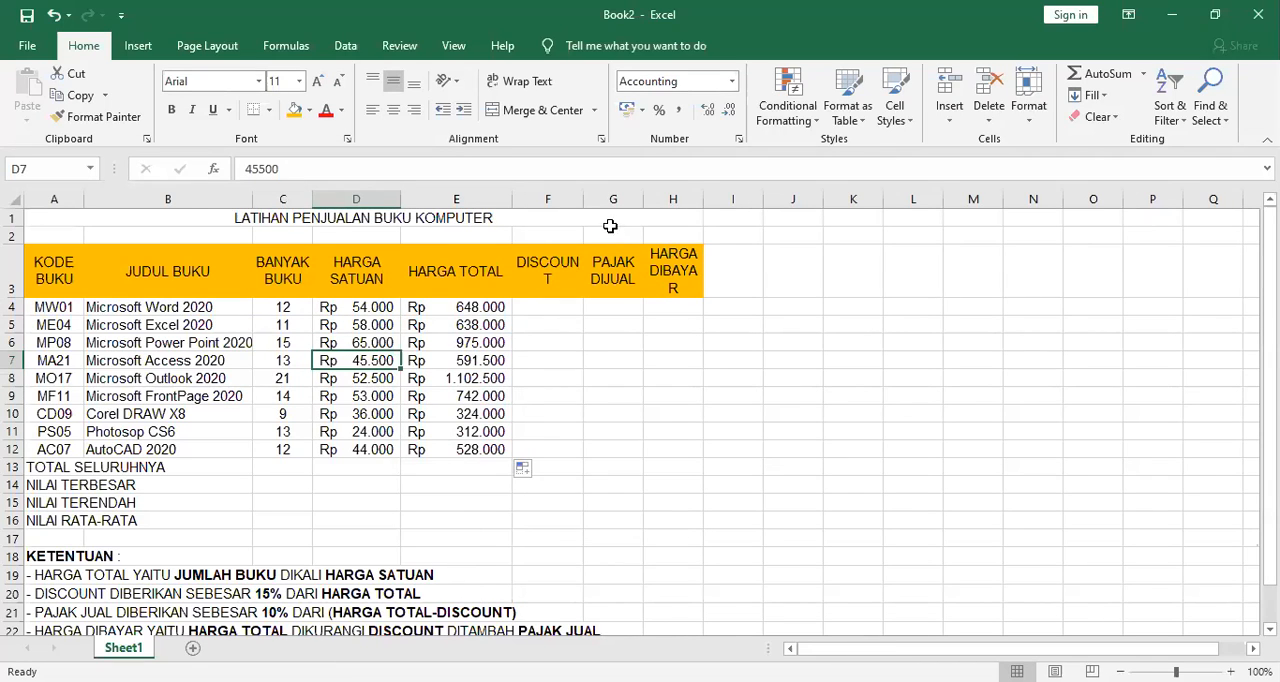
Widen the DISCOUNT column to fit its header on one line and review the KETENTUAN notes.
{"action": "left_click_drag", "start_coordinate": [587, 201], "coordinate": [608, 201]}
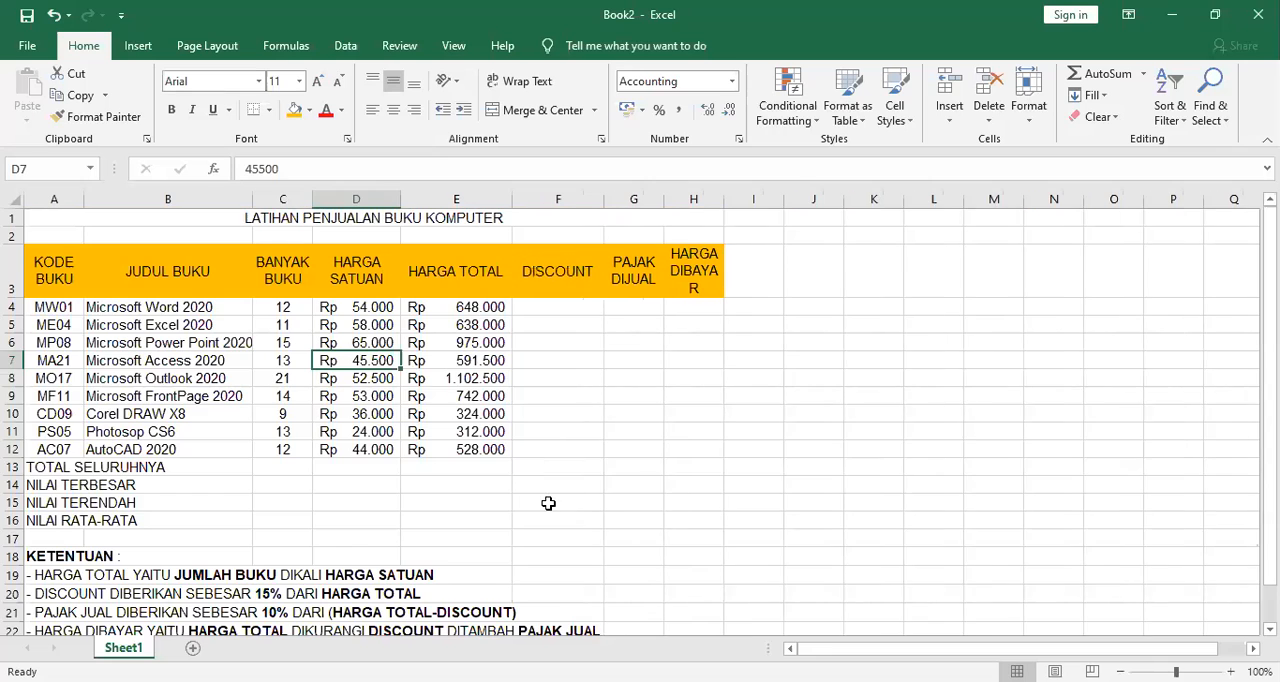
{"action": "scroll", "coordinate": [546, 503], "scroll_direction": "down", "scroll_amount": 2}
{"action": "scroll", "coordinate": [544, 503], "scroll_direction": "up", "scroll_amount": 1}
{"action": "scroll", "coordinate": [544, 503], "scroll_direction": "up", "scroll_amount": 1}
{"action": "scroll", "coordinate": [452, 500], "scroll_direction": "down", "scroll_amount": 1}
{"action": "scroll", "coordinate": [446, 494], "scroll_direction": "up", "scroll_amount": 1}
Enter the DISCOUNT formula =15%*E4 for the Microsoft Word book in F4.
{"action": "left_click", "coordinate": [564, 309]}
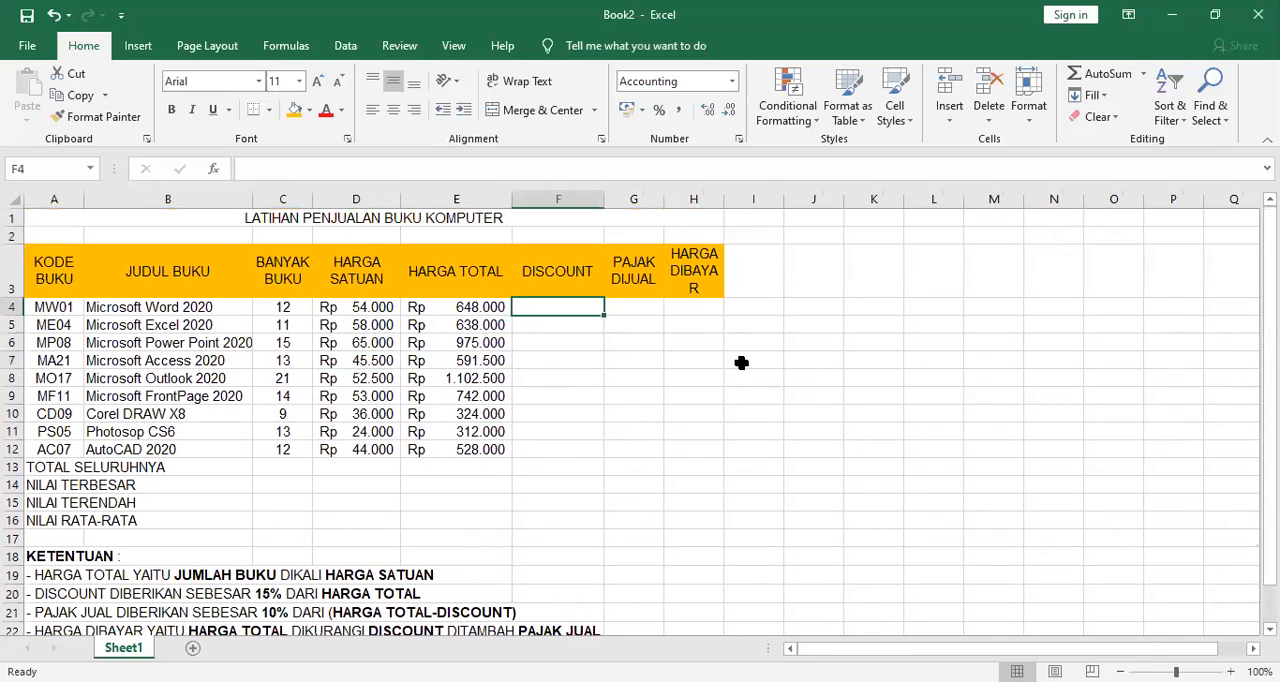
{"action": "type", "text": "=15%"}
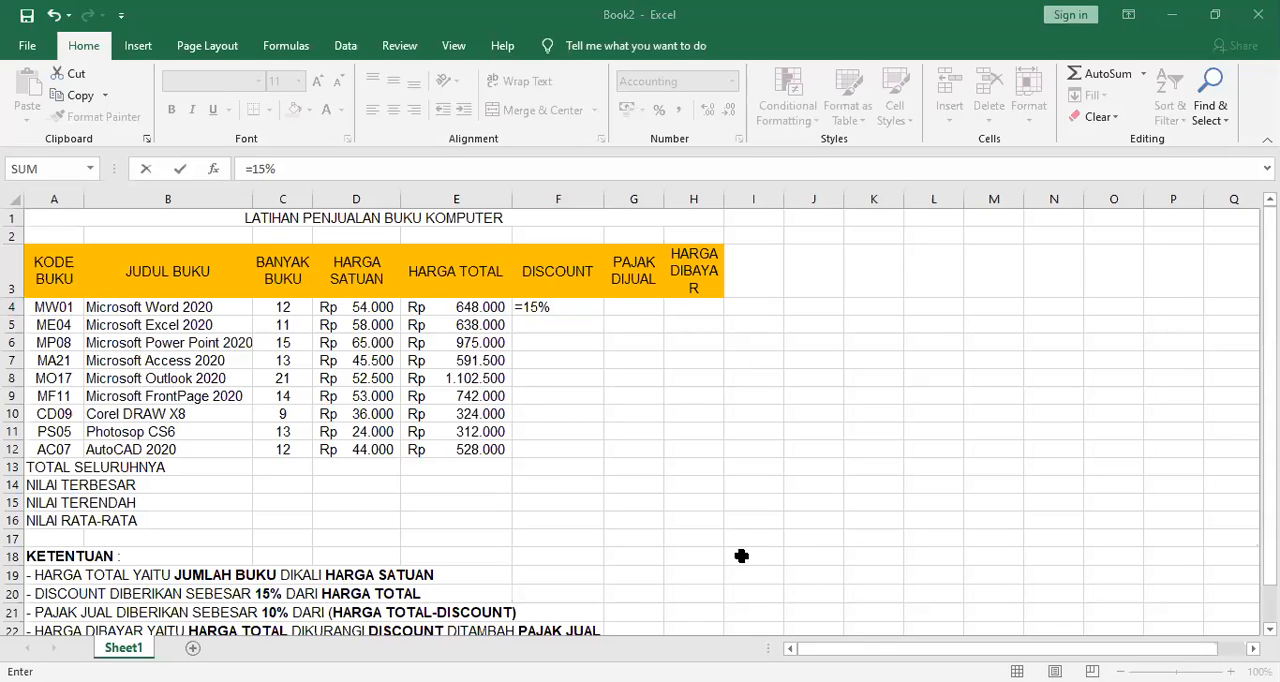
{"action": "left_click", "coordinate": [543, 305]}
{"action": "left_click", "coordinate": [556, 305]}
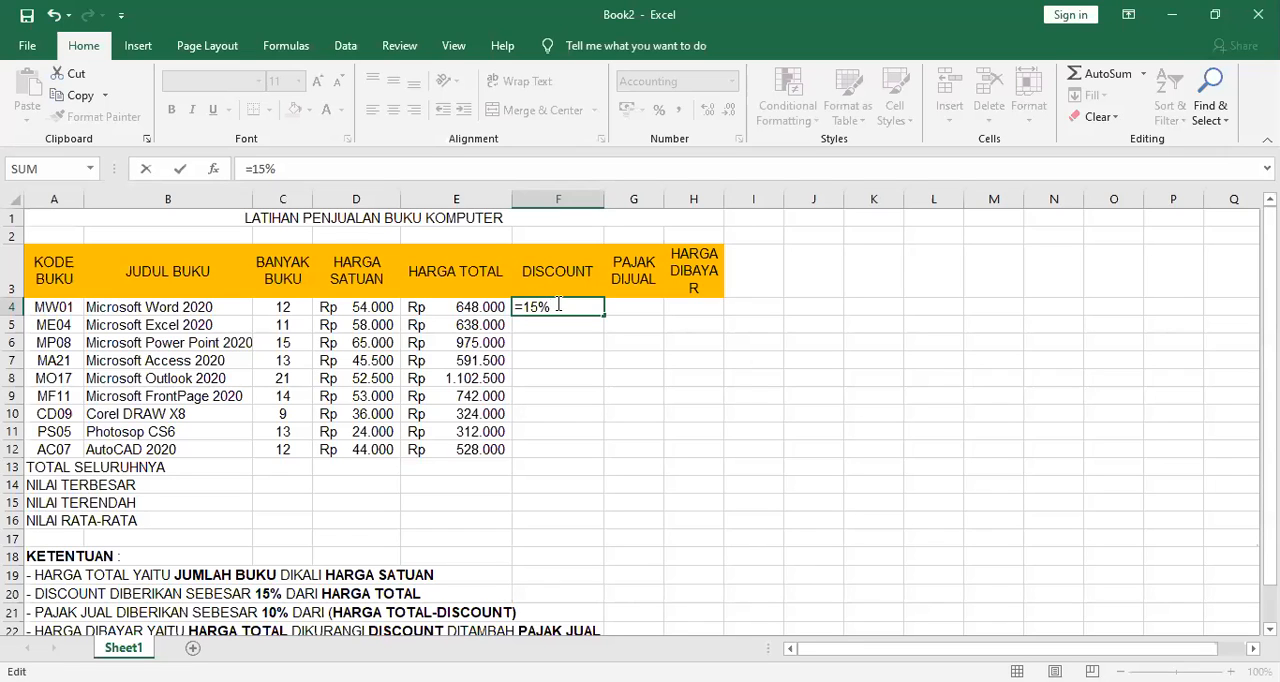
{"action": "type", "text": "*"}
{"action": "left_click", "coordinate": [457, 313]}
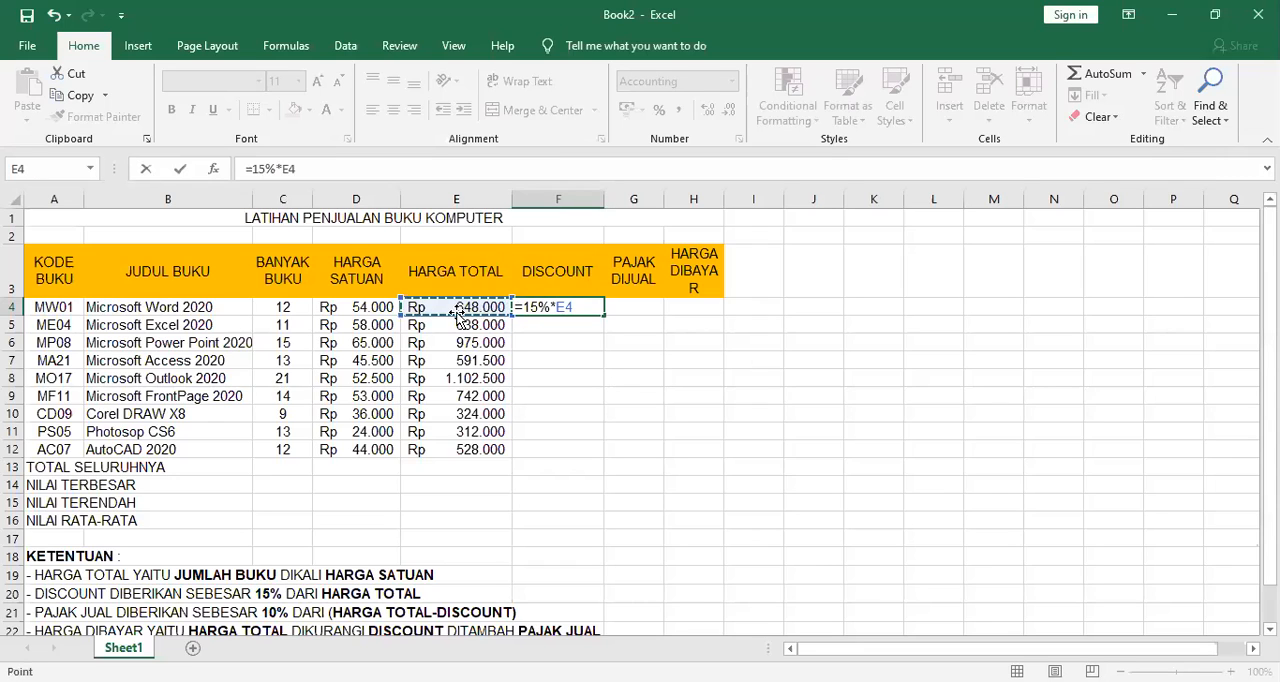
{"action": "key", "text": "Return"}
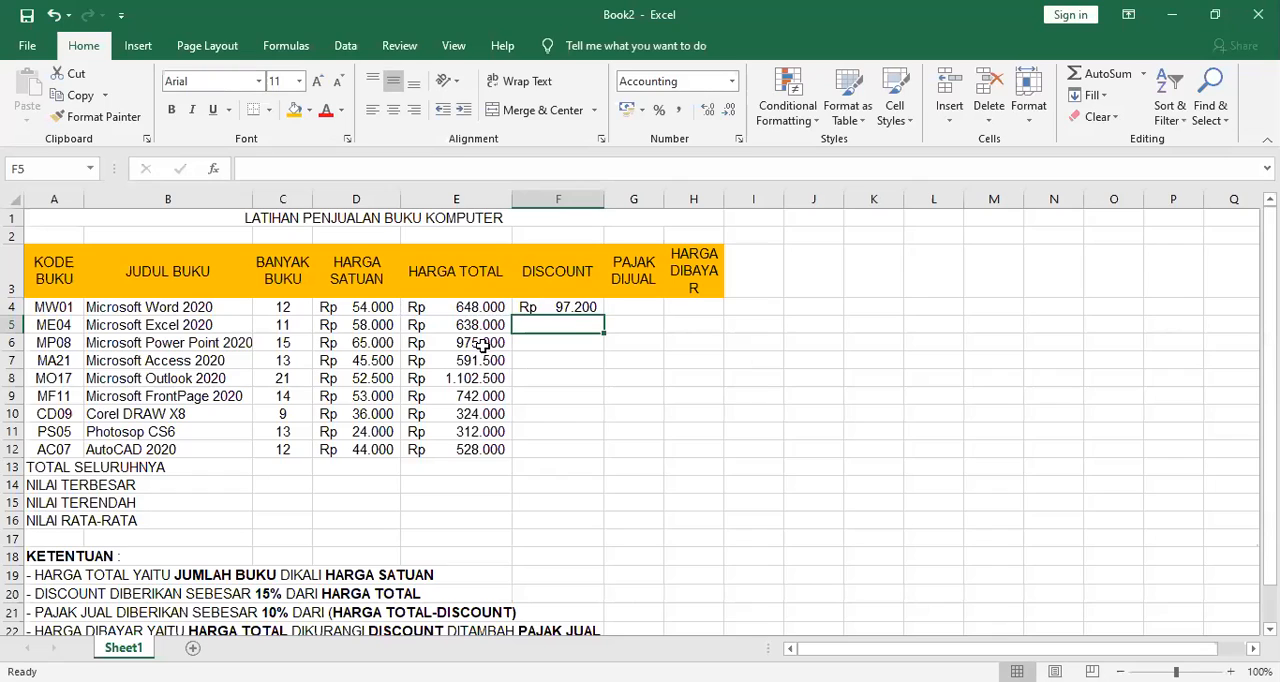
Copy the DISCOUNT formula from F4 down to F12, leaving the summary rows F13:F16 empty.
{"action": "left_click", "coordinate": [576, 309]}
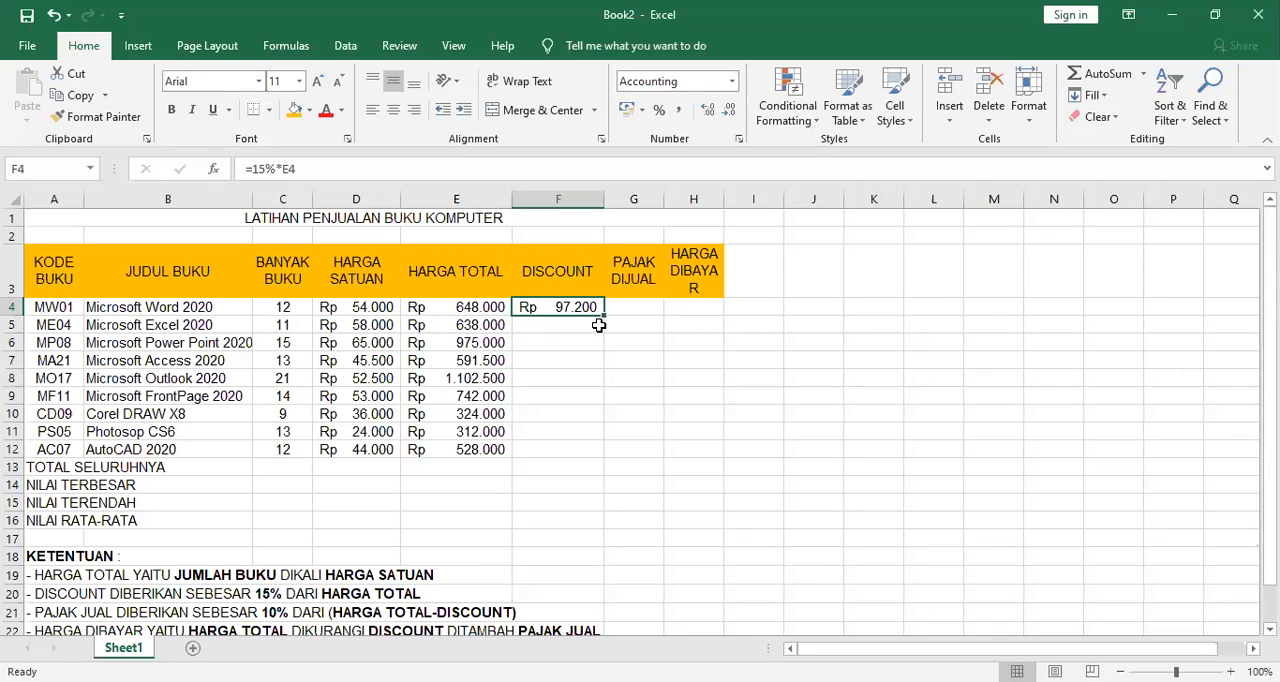
{"action": "left_click_drag", "start_coordinate": [606, 311], "coordinate": [604, 522]}
{"action": "left_click_drag", "start_coordinate": [542, 465], "coordinate": [606, 518]}
{"action": "key", "text": "Delete"}
{"action": "left_click", "coordinate": [836, 502]}
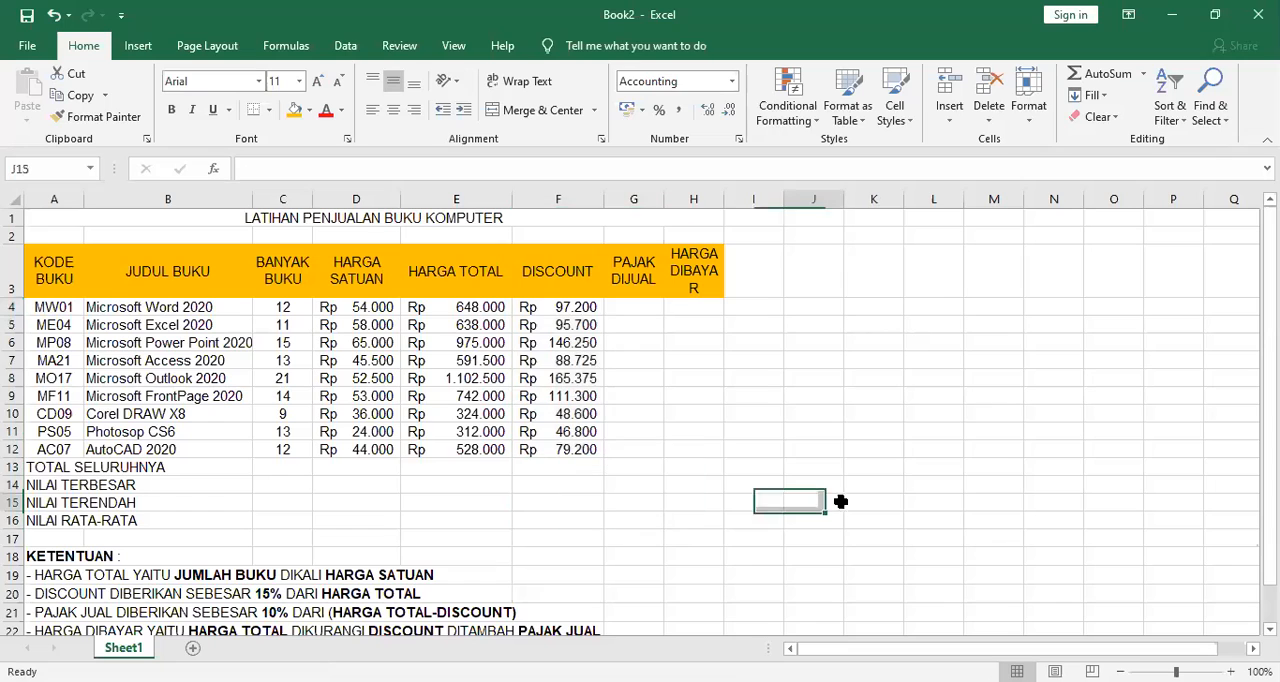
Review the PAJAK JUAL rule in the KETENTUAN notes and begin the Microsoft Word book's entry in G4 with 10%*.
{"action": "left_click", "coordinate": [628, 309]}
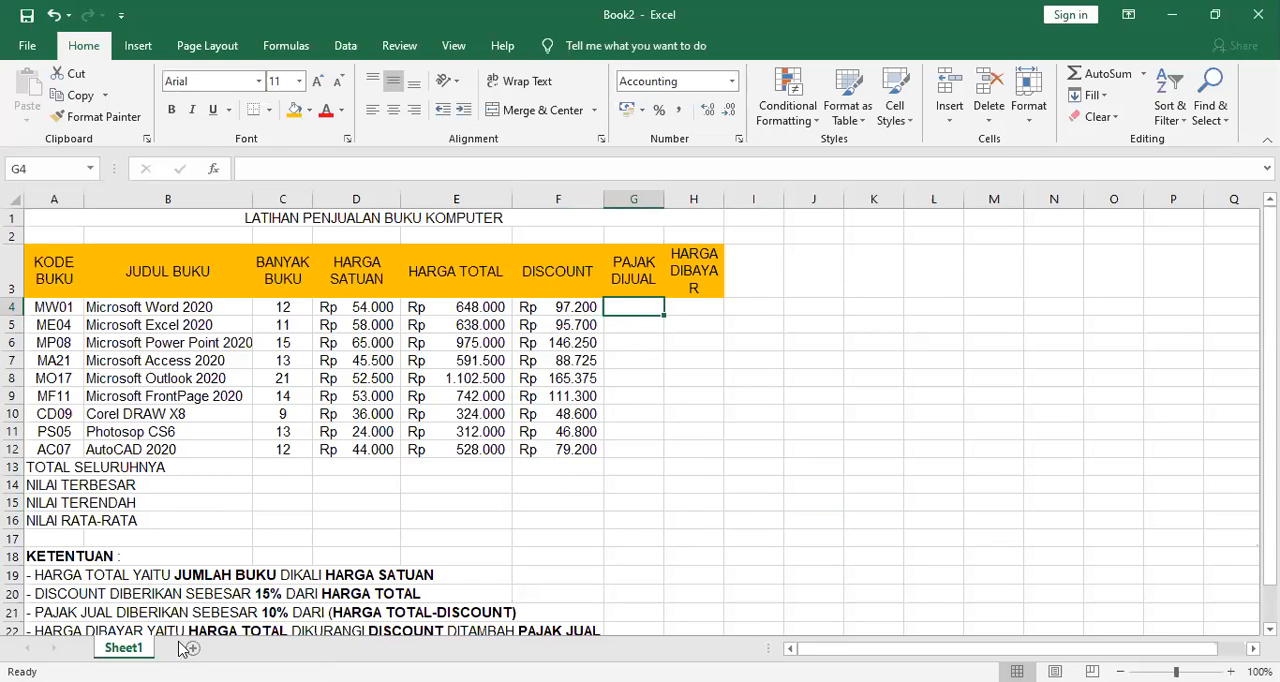
{"action": "scroll", "coordinate": [168, 606], "scroll_direction": "down", "scroll_amount": 1}
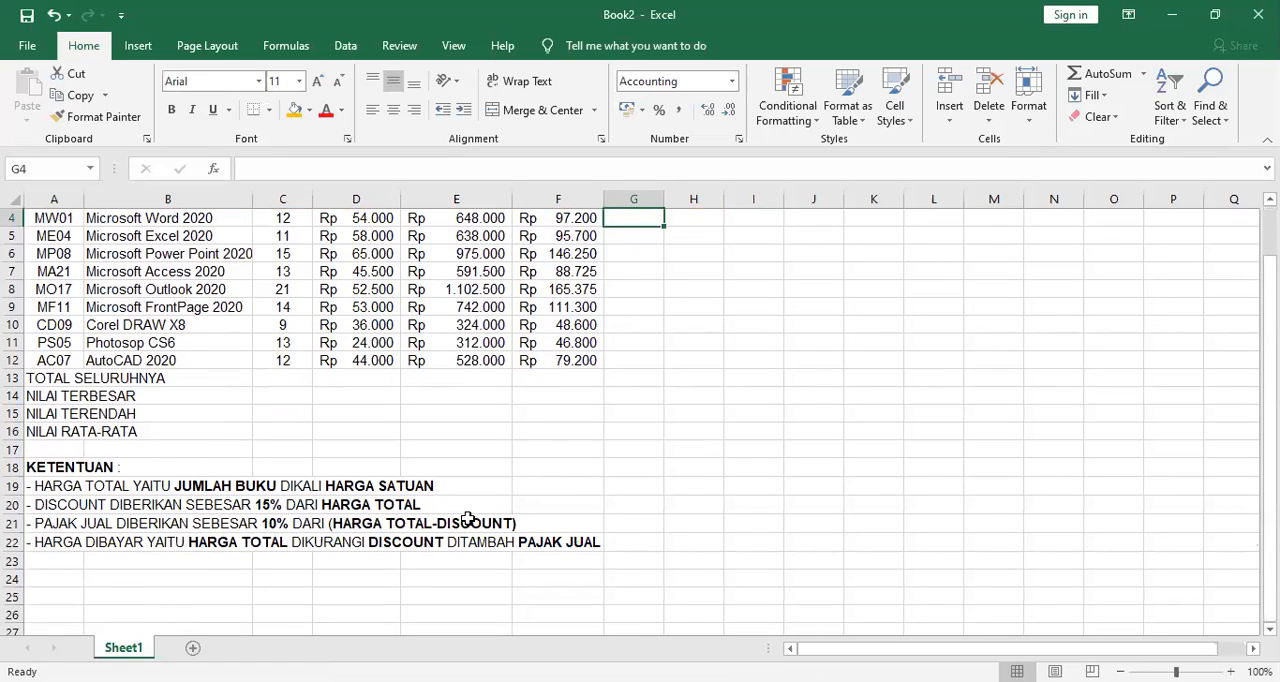
{"action": "scroll", "coordinate": [649, 246], "scroll_direction": "up", "scroll_amount": 1}
{"action": "scroll", "coordinate": [649, 246], "scroll_direction": "up", "scroll_amount": 1}
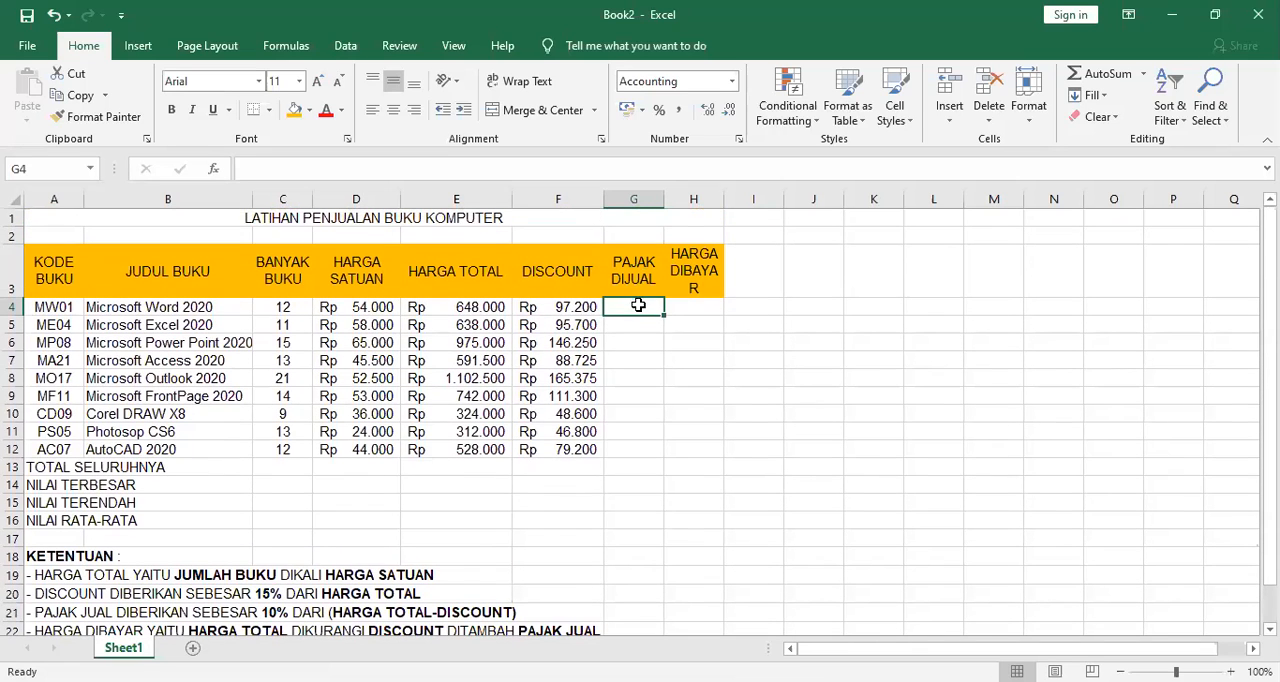
{"action": "type", "text": "10%"}
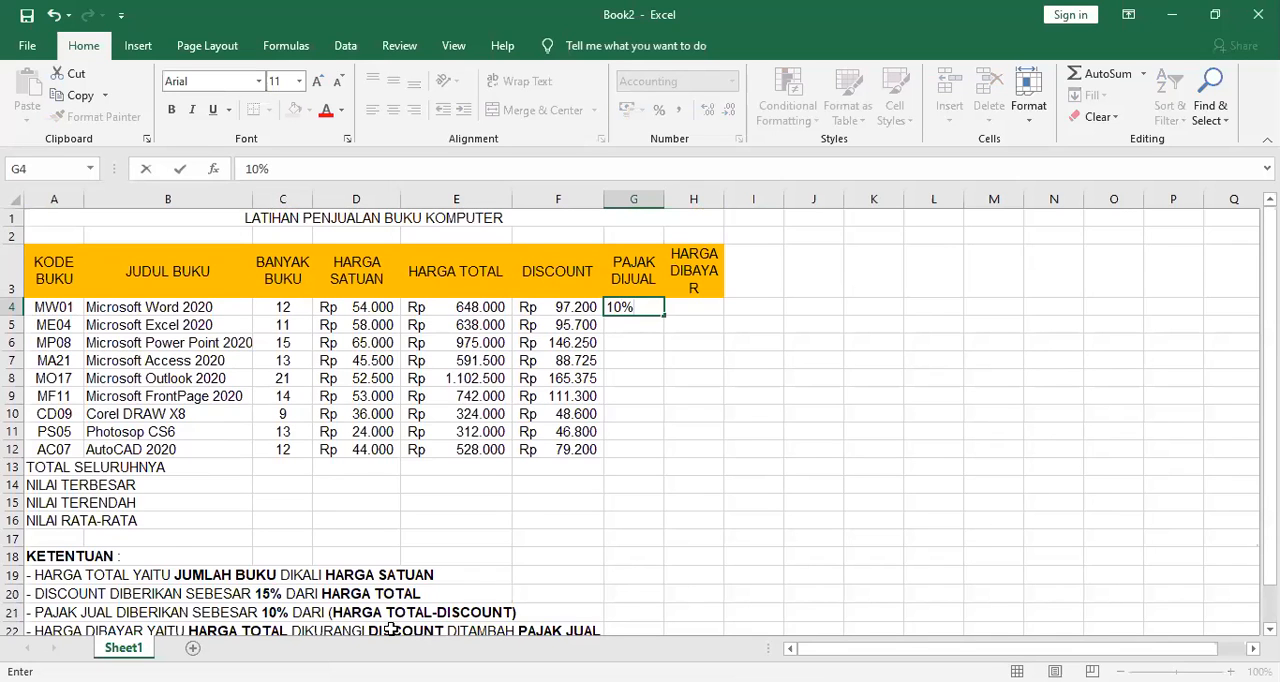
{"action": "scroll", "coordinate": [390, 628], "scroll_direction": "down", "scroll_amount": 1}
{"action": "scroll", "coordinate": [390, 626], "scroll_direction": "up", "scroll_amount": 1}
{"action": "left_click", "coordinate": [474, 308]}
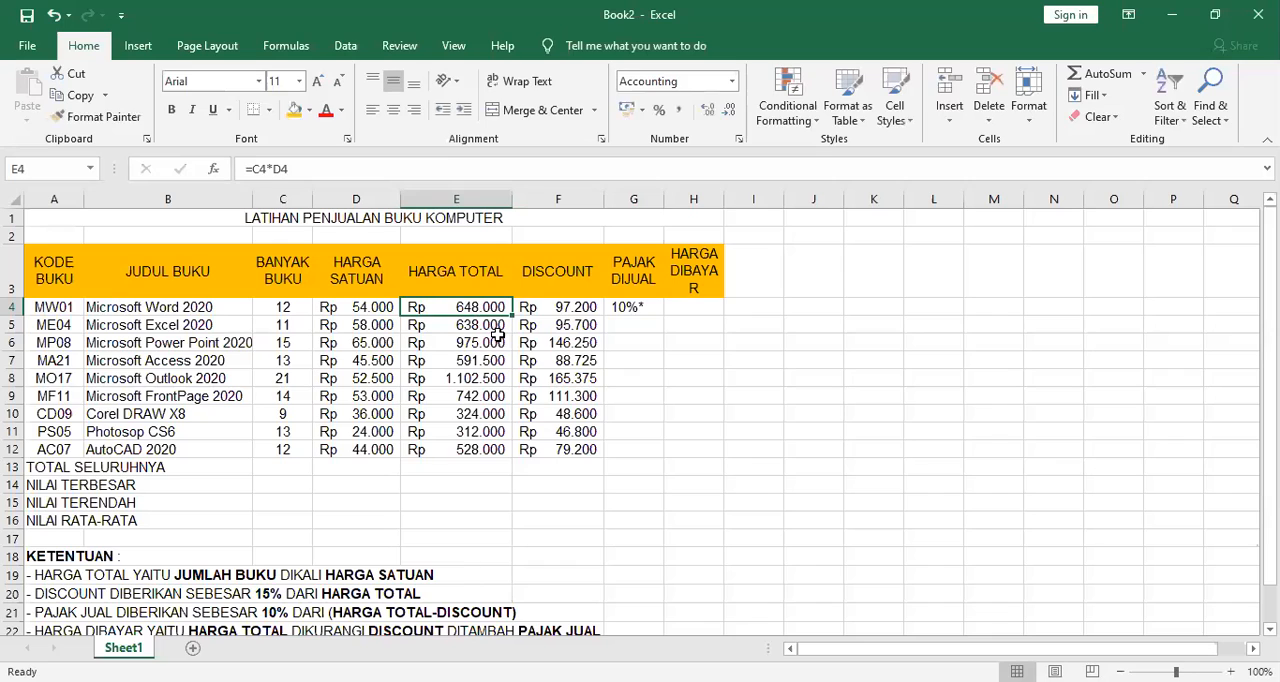
{"action": "type", "text": "-"}
{"action": "key", "text": "Escape"}
Turn the G4 entry into the formula =10%*E4-F4 and widen the PAJAK DIJUAL column to fit its header on one line.
{"action": "left_click", "coordinate": [666, 307]}
{"action": "left_click", "coordinate": [643, 307]}
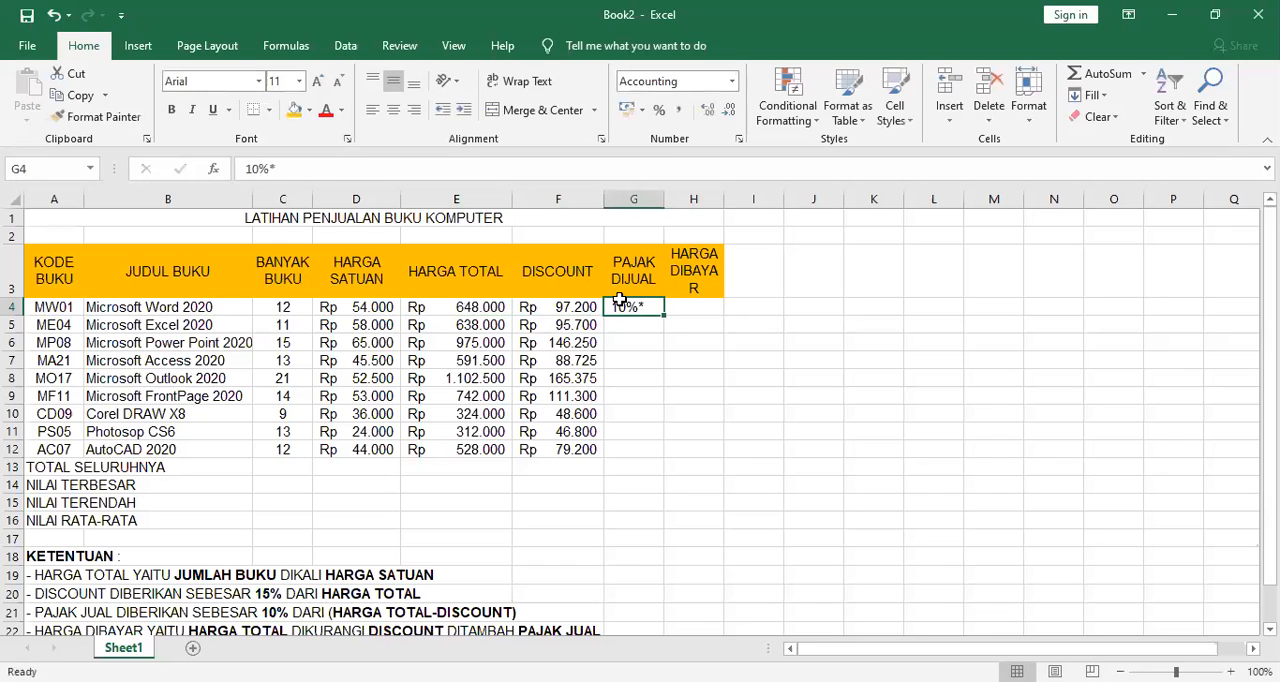
{"action": "left_click", "coordinate": [295, 168]}
{"action": "key", "text": "Home"}
{"action": "type", "text": "="}
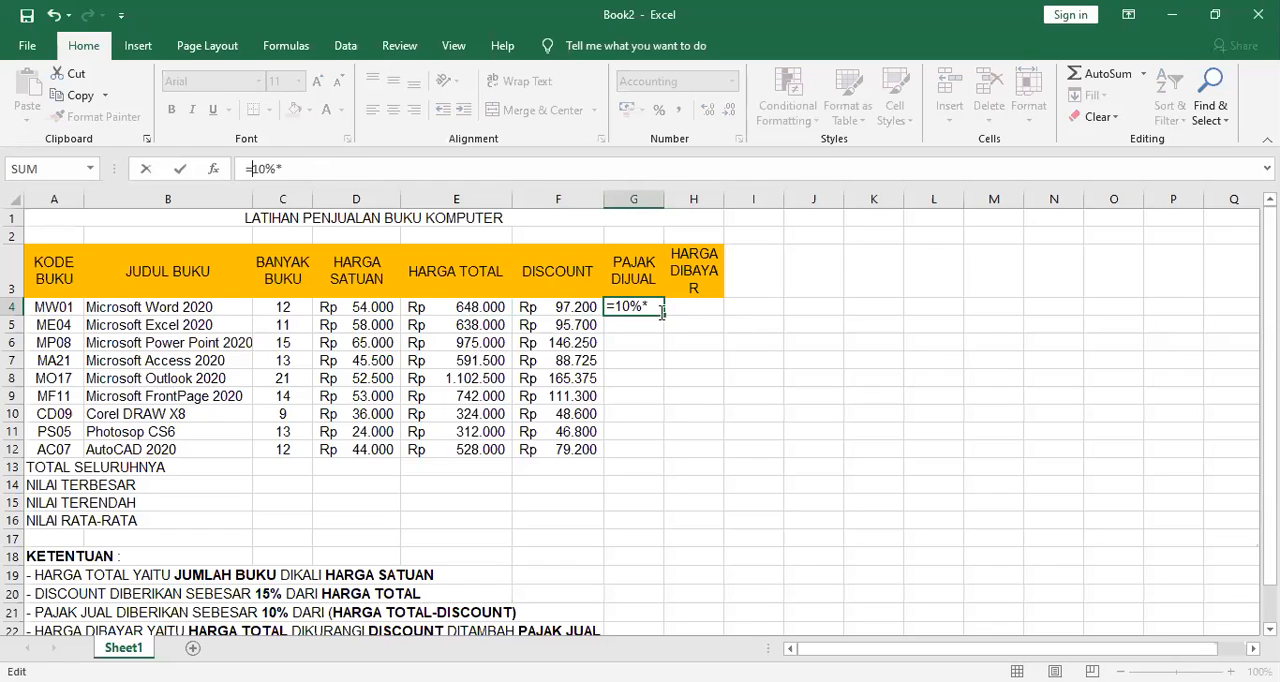
{"action": "left_click", "coordinate": [460, 307]}
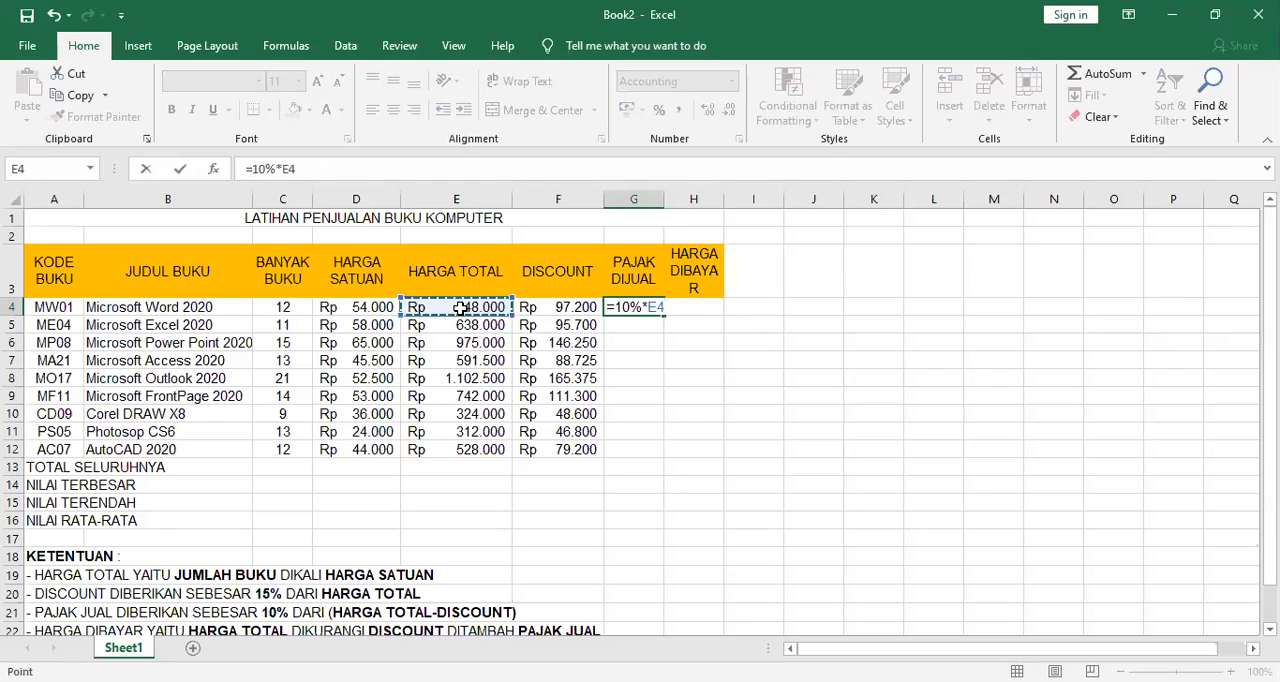
{"action": "type", "text": "-"}
{"action": "left_click", "coordinate": [552, 310]}
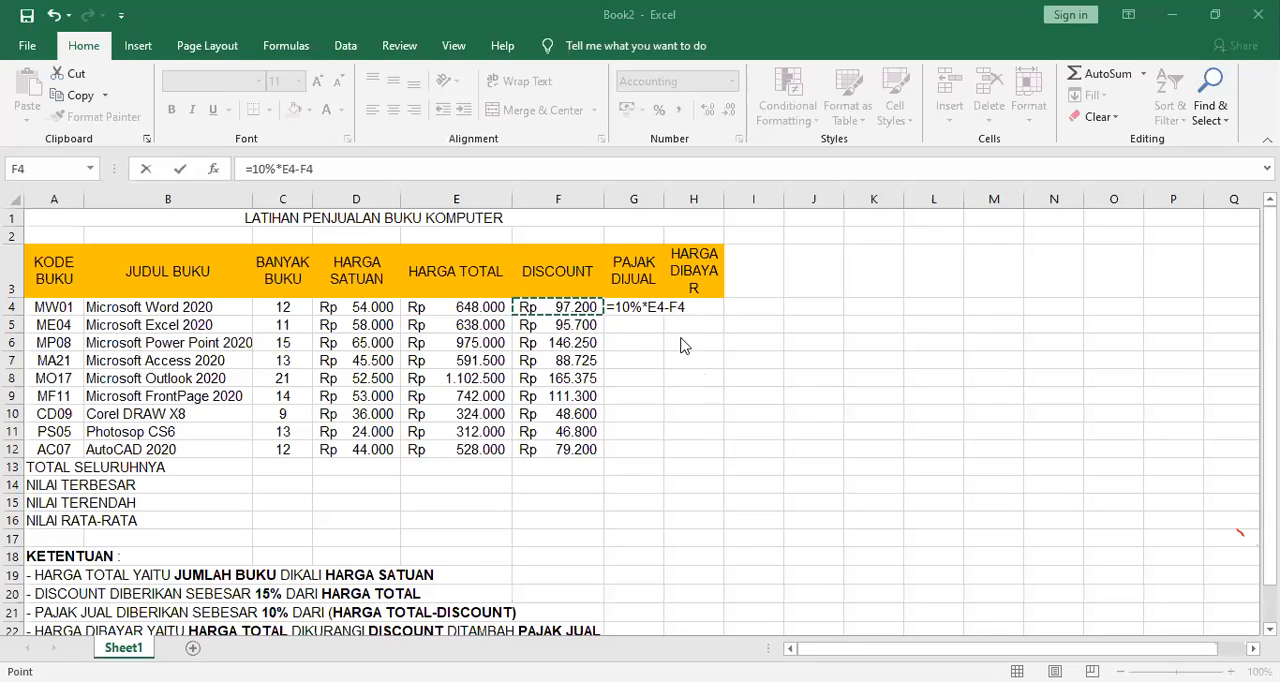
{"action": "left_click", "coordinate": [654, 314]}
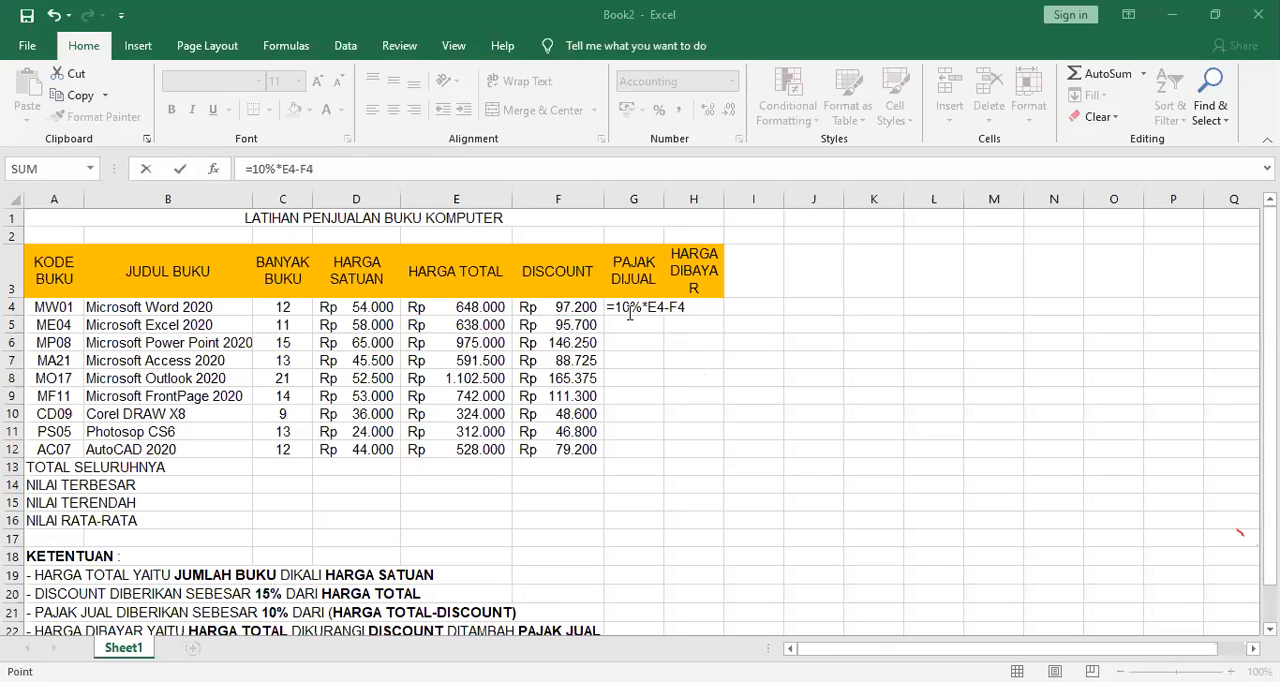
{"action": "key", "text": "Return"}
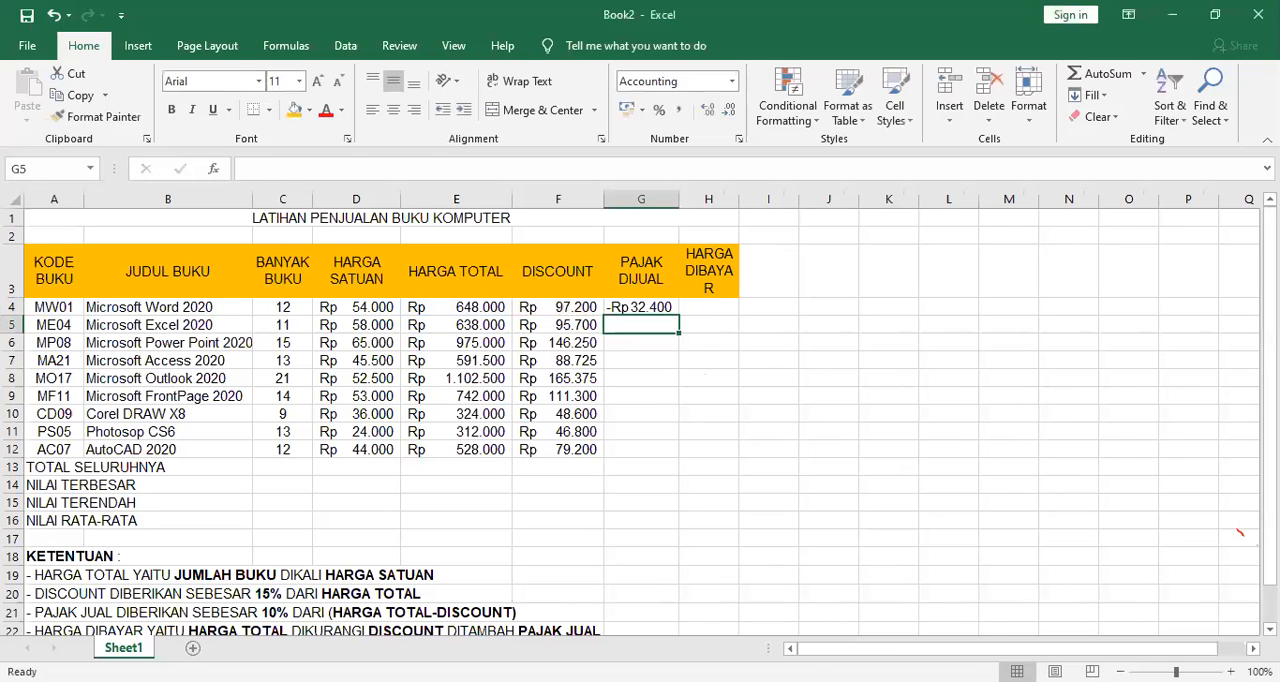
{"action": "double_click", "coordinate": [680, 196]}
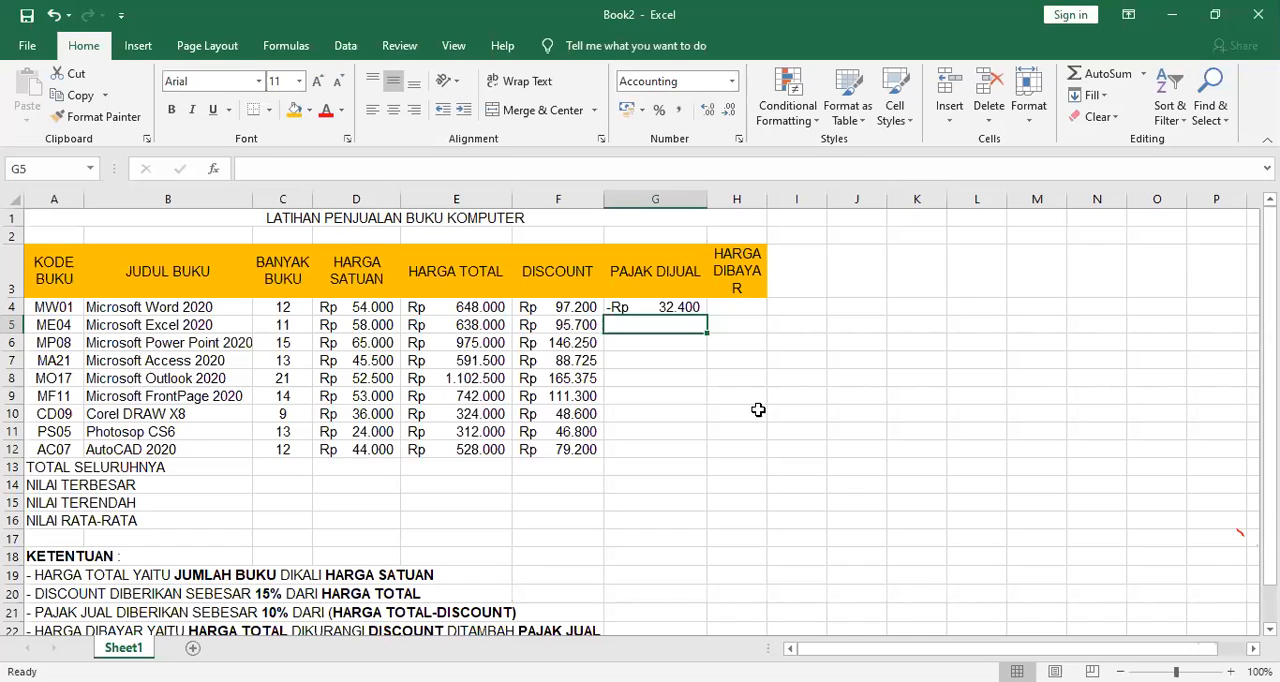
Add parentheses around the subtraction in G4 so the PAJAK DIJUAL formula reads =10%*(E4-F4).
{"action": "left_click", "coordinate": [680, 312]}
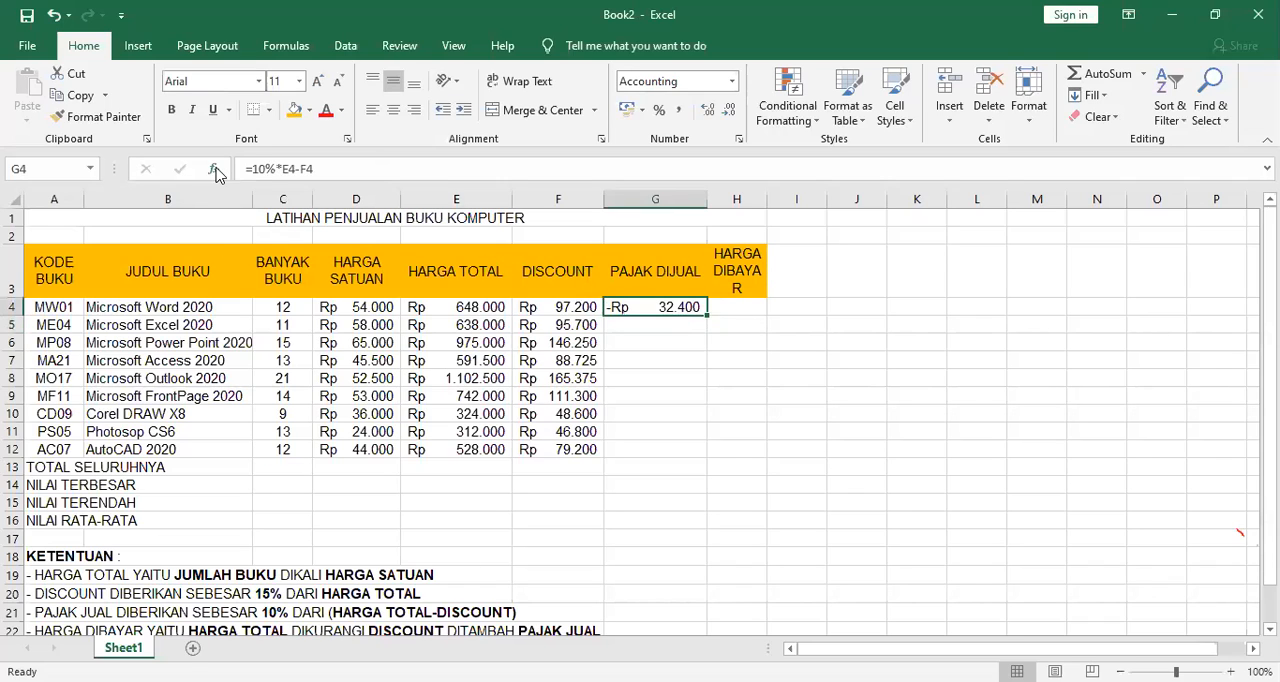
{"action": "double_click", "coordinate": [658, 304]}
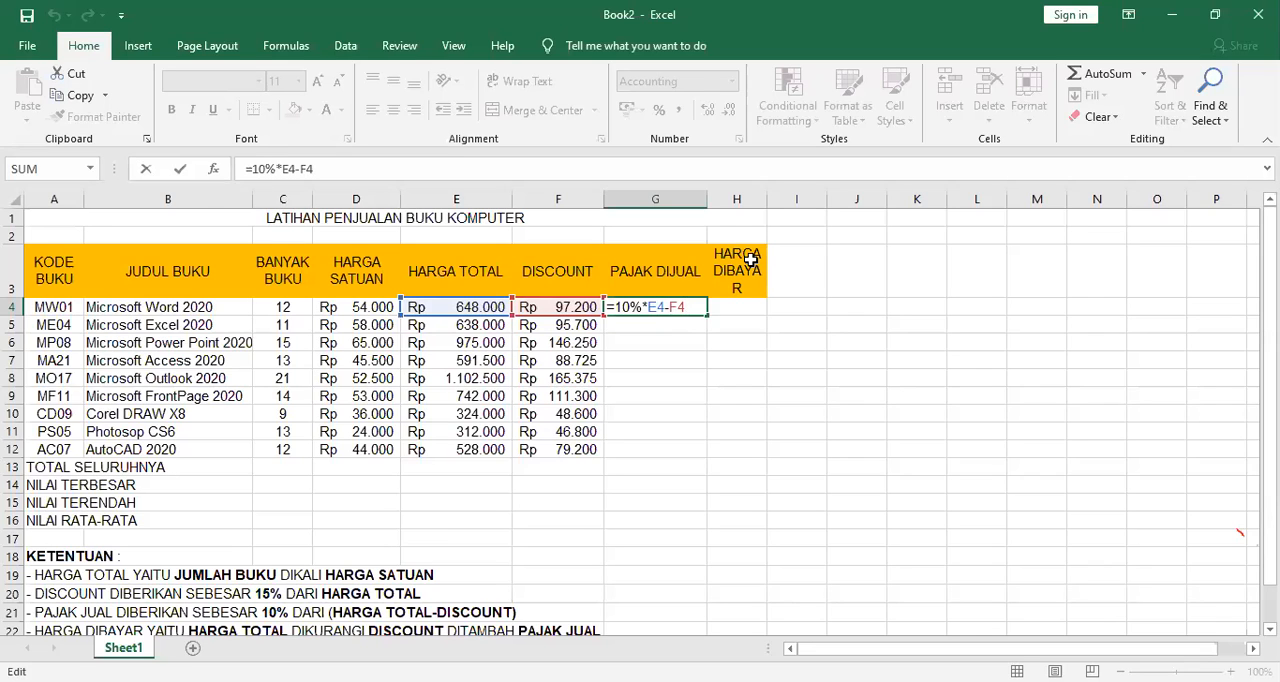
{"action": "left_click", "coordinate": [648, 307]}
{"action": "type", "text": "("}
{"action": "key", "text": "Right"}
{"action": "key", "text": "Right"}
{"action": "key", "text": "Right"}
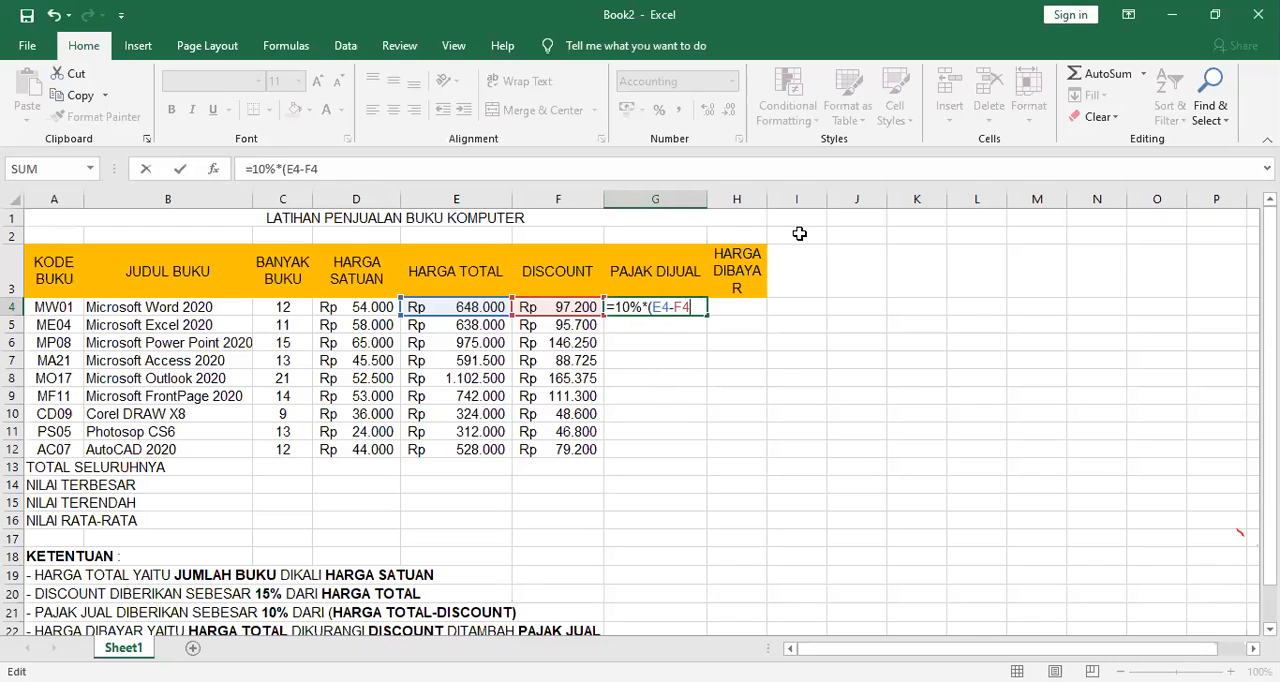
{"action": "type", "text": ")"}
{"action": "key", "text": "Return"}
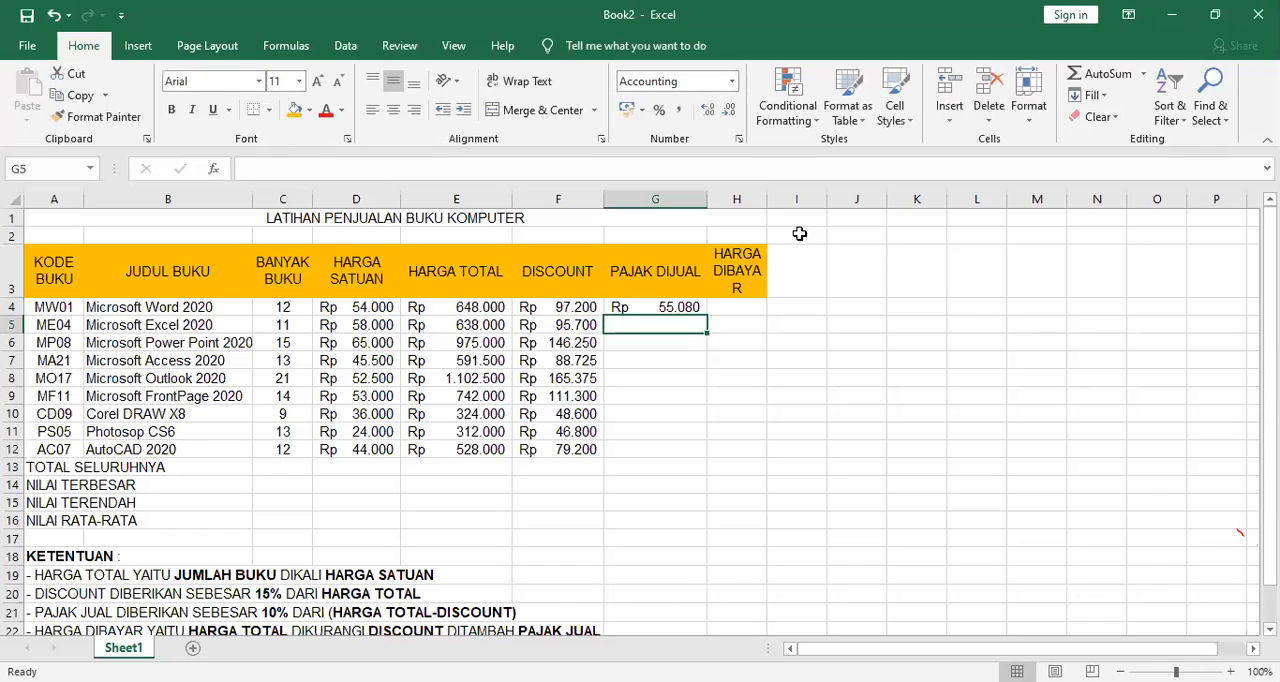
Widen the HARGA DIBAYAR column to fit its header on two lines and copy the PAJAK DIJUAL formula from G4 down to G12.
{"action": "left_click", "coordinate": [684, 308]}
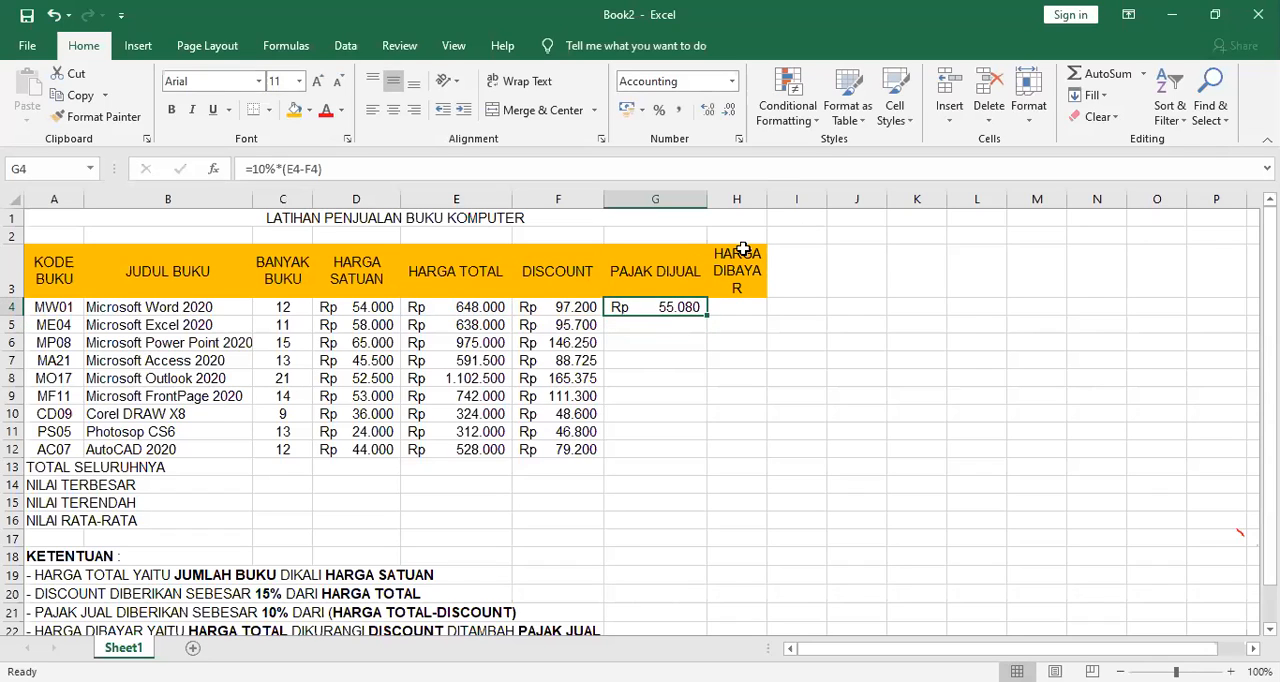
{"action": "left_click_drag", "start_coordinate": [767, 198], "coordinate": [803, 198]}
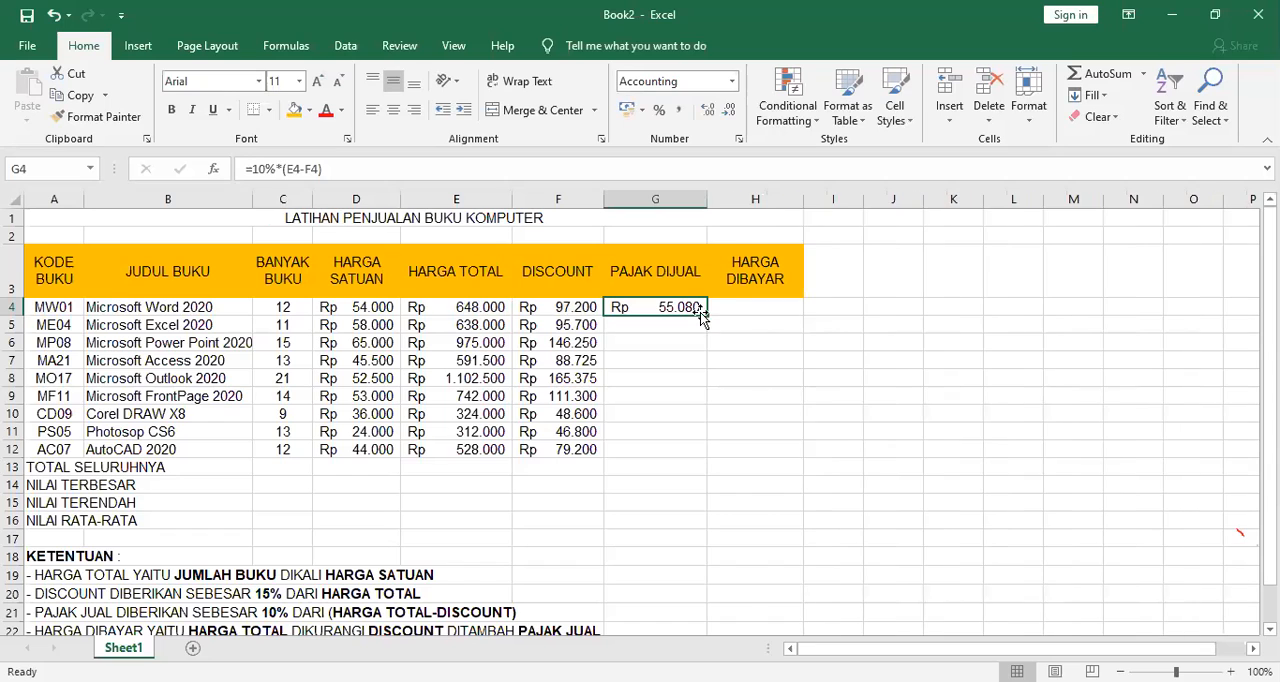
{"action": "left_click_drag", "start_coordinate": [707, 314], "coordinate": [721, 462]}
{"action": "left_click", "coordinate": [697, 307]}
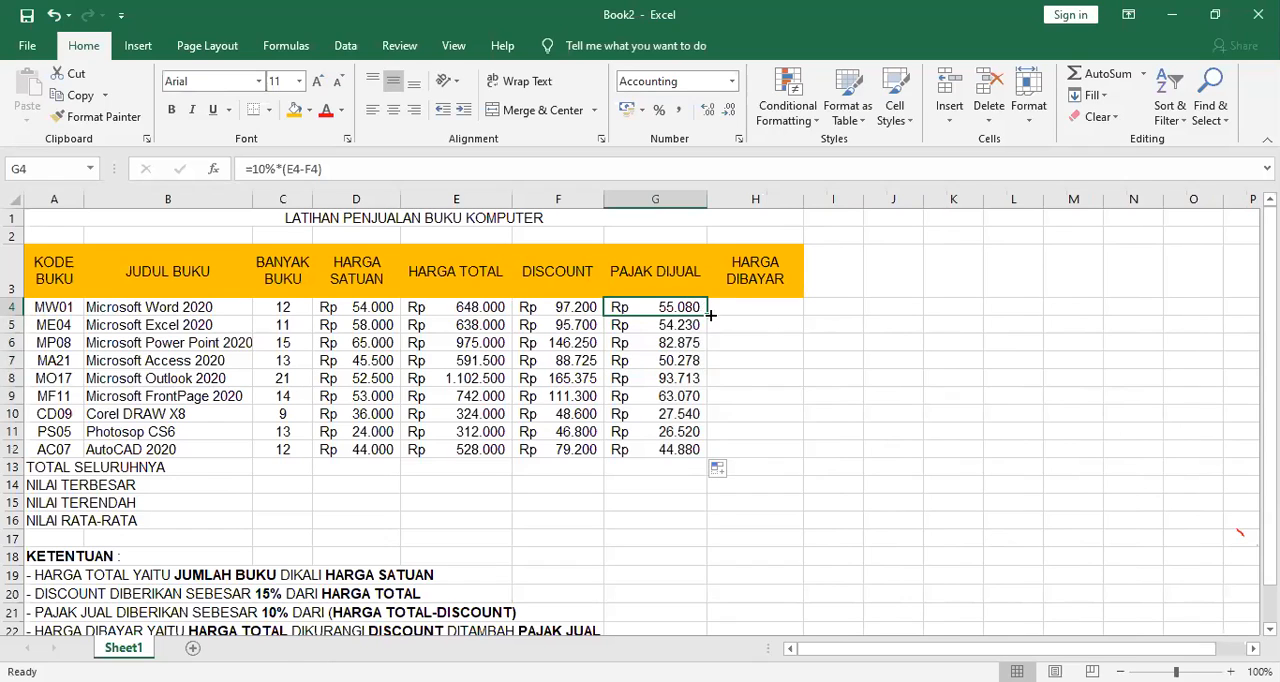
{"action": "left_click_drag", "start_coordinate": [709, 313], "coordinate": [717, 458]}
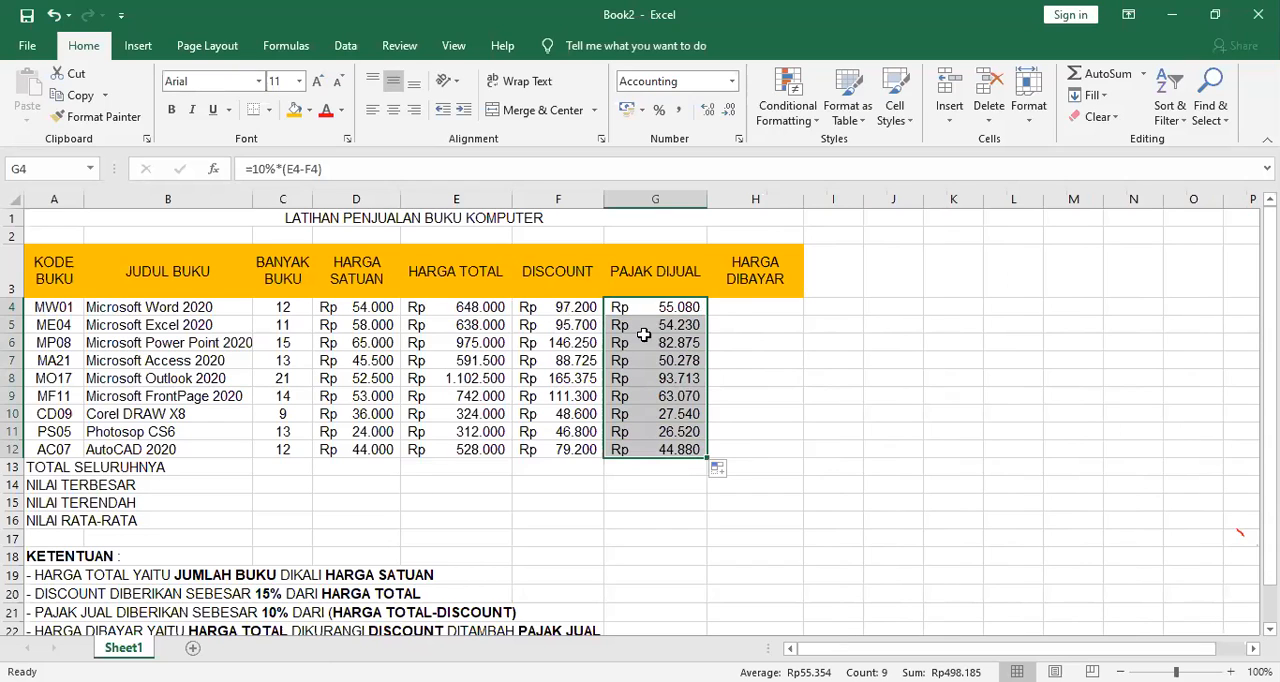
Enter the HARGA DIBAYAR formula =E4-F4+G4 for the Microsoft Word book in H4.
{"action": "left_click", "coordinate": [718, 308]}
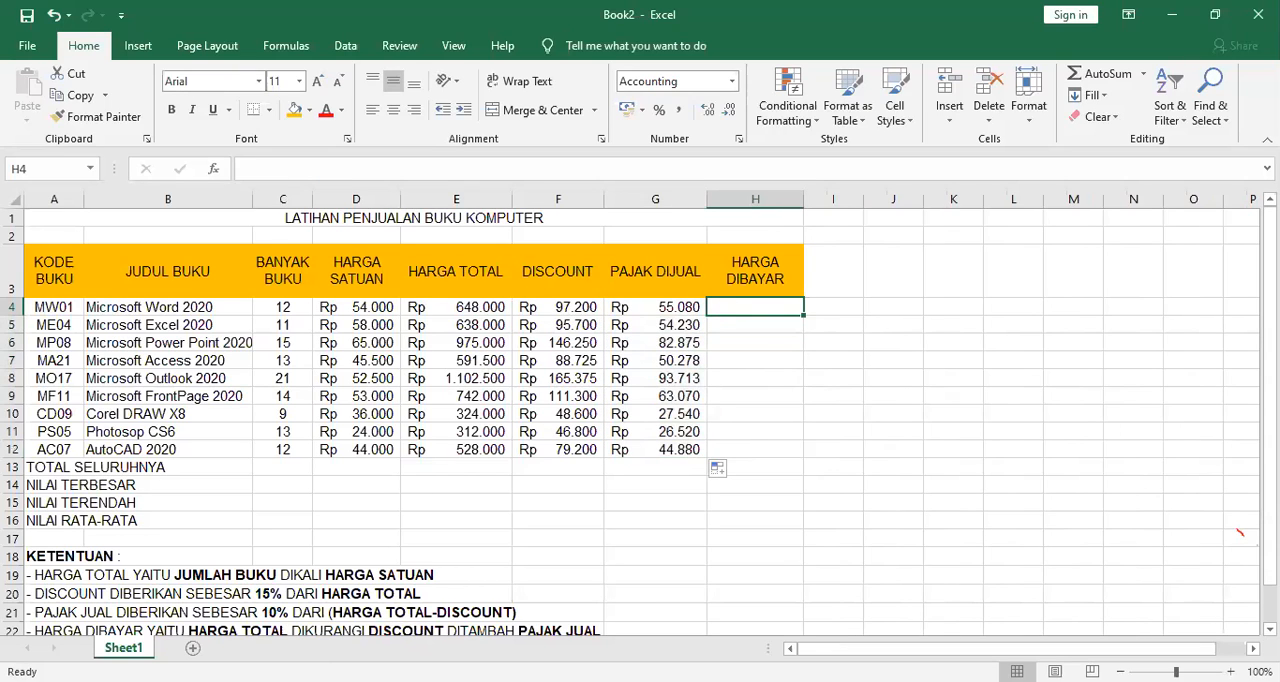
{"action": "type", "text": "="}
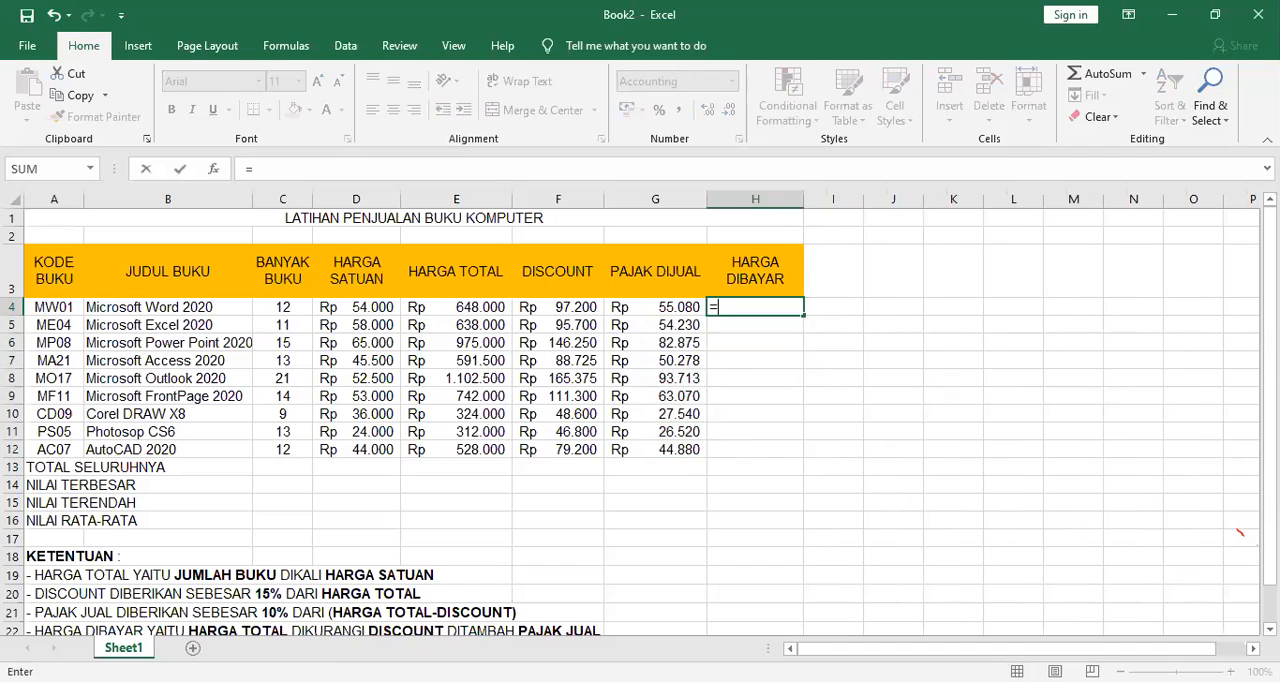
{"action": "left_click", "coordinate": [433, 313]}
{"action": "type", "text": "-"}
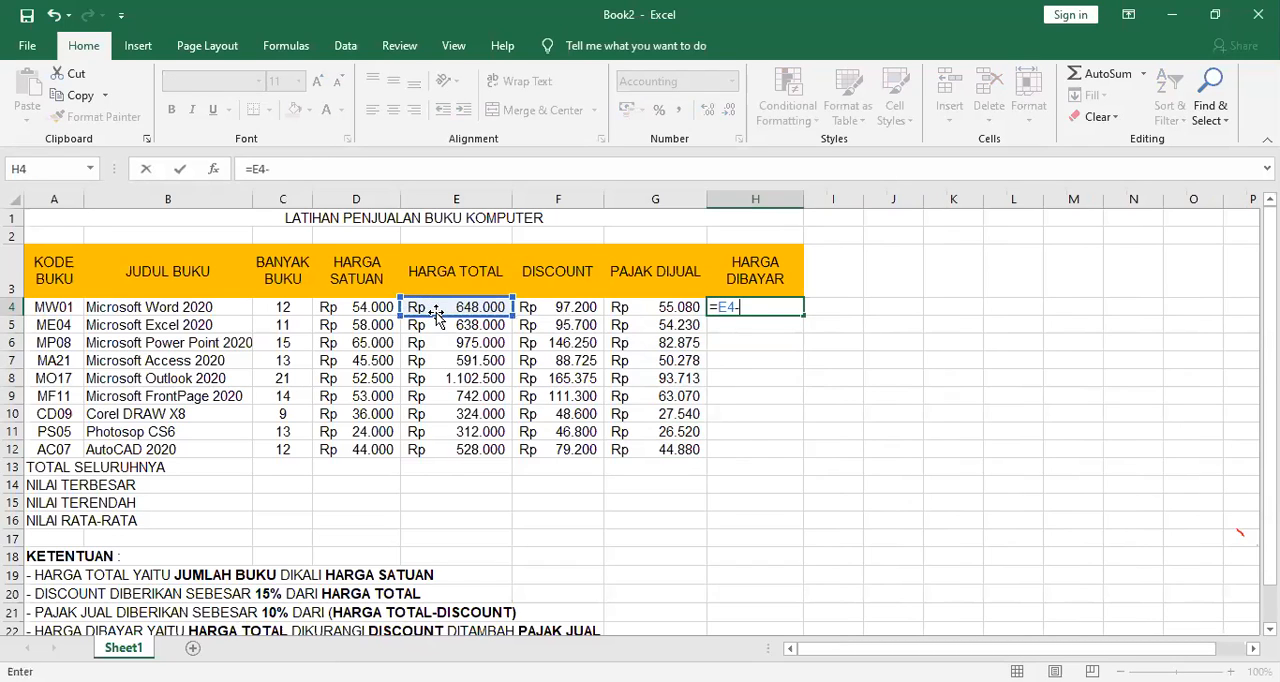
{"action": "left_click", "coordinate": [559, 305]}
{"action": "type", "text": "+"}
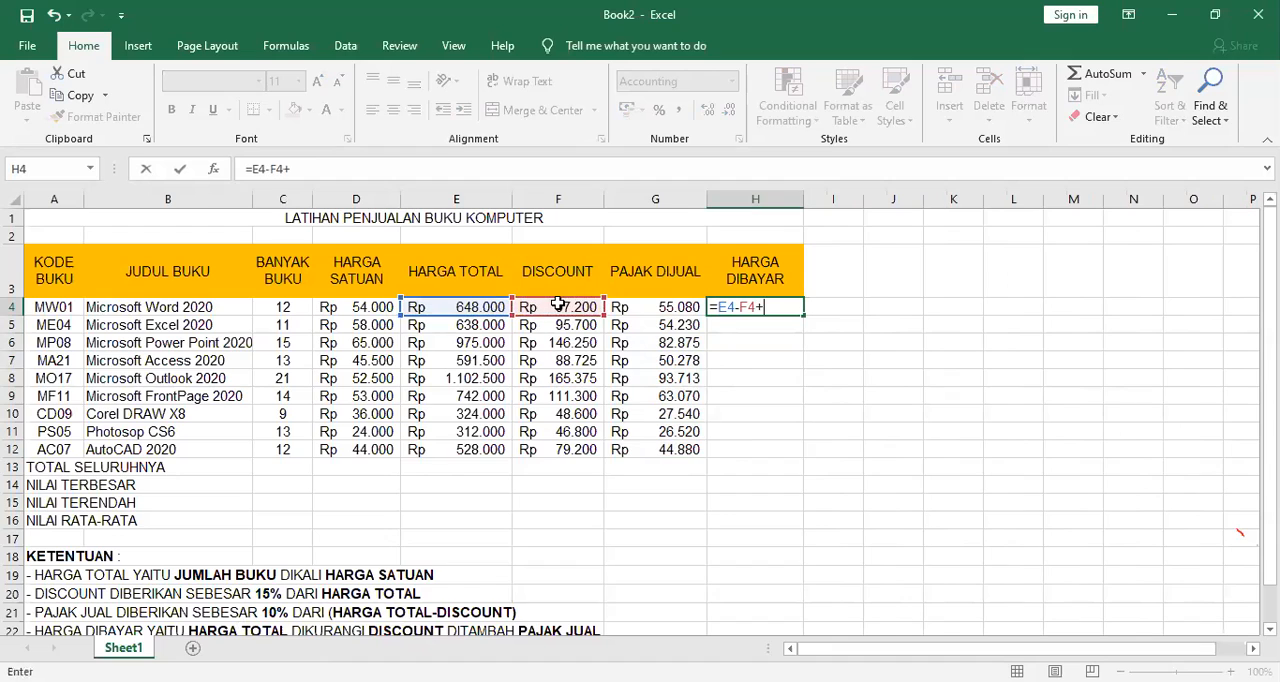
{"action": "left_click", "coordinate": [666, 306]}
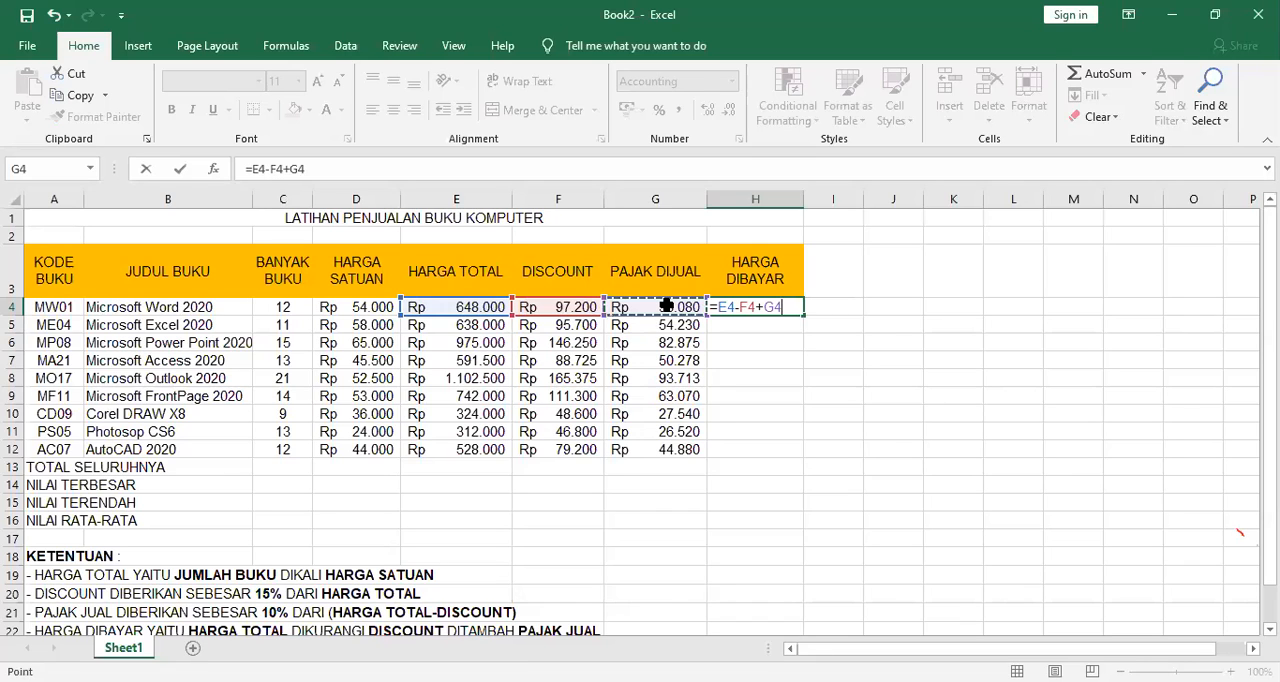
{"action": "key", "text": "Return"}
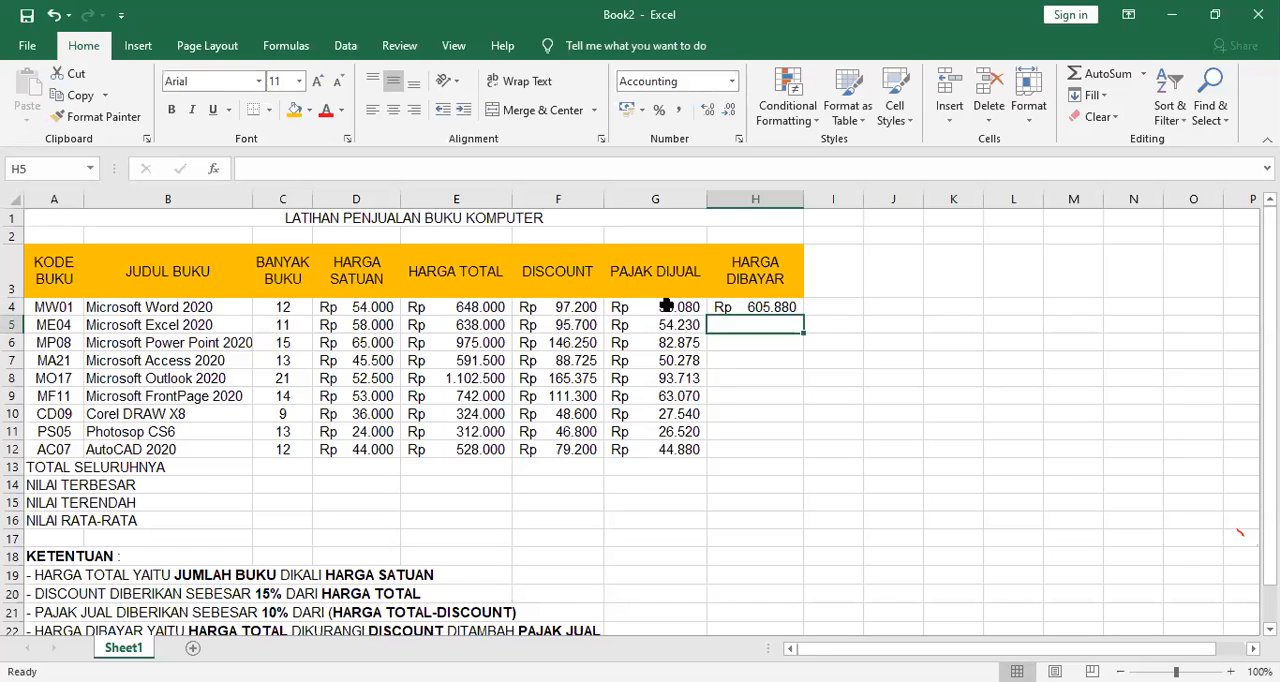
{"action": "left_click", "coordinate": [491, 466]}
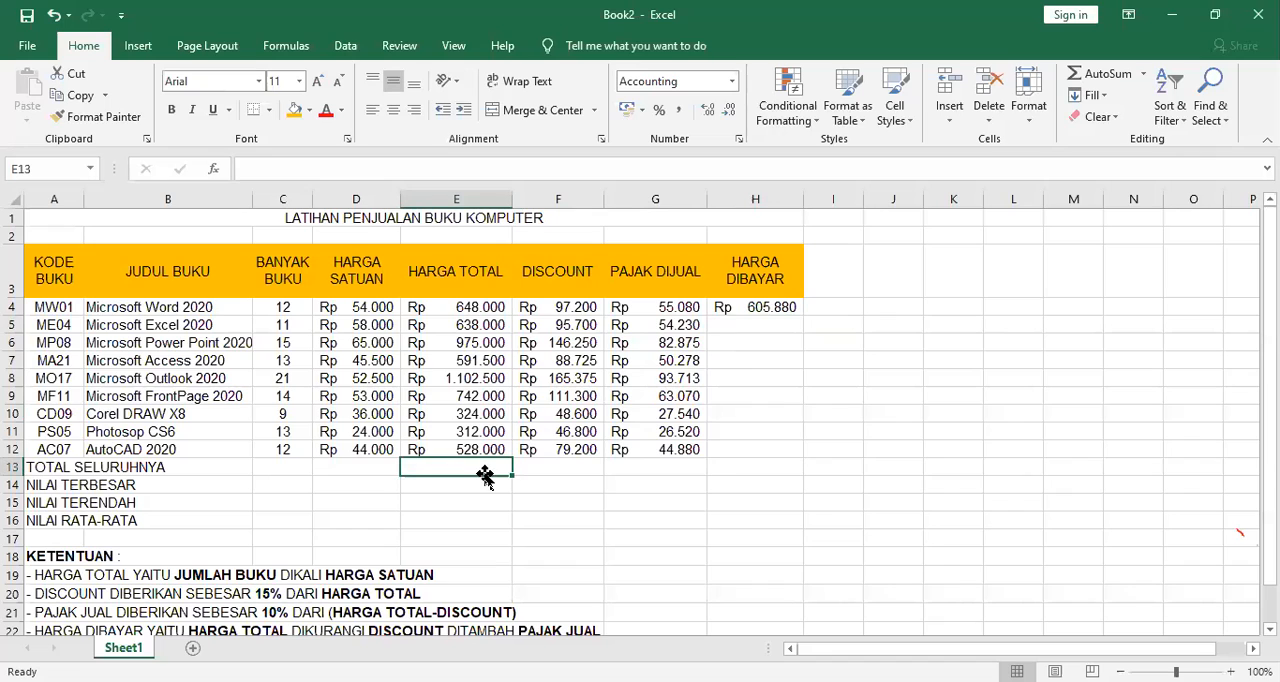
{"action": "type", "text": "="}
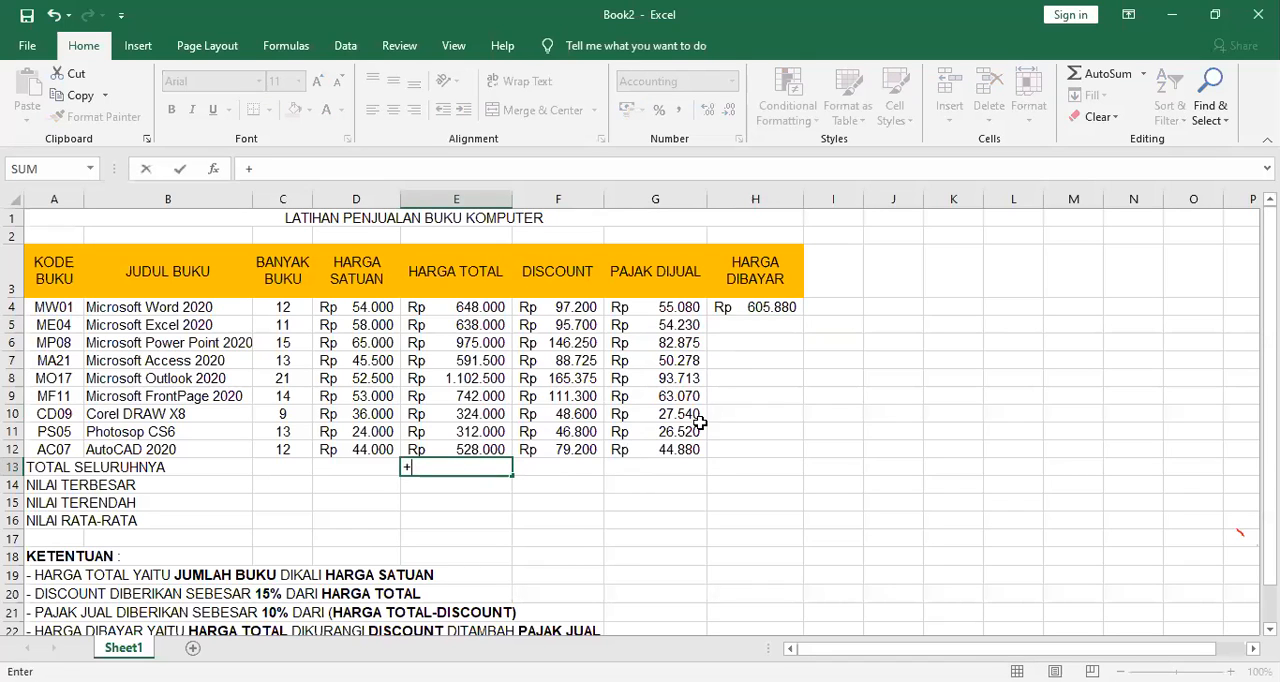
{"action": "key", "text": "Escape"}
Enter the check formula +E4-F4 in I4 to subtract the Microsoft Word book's DISCOUNT from its HARGA TOTAL.
{"action": "left_click", "coordinate": [848, 307]}
{"action": "type", "text": "+"}
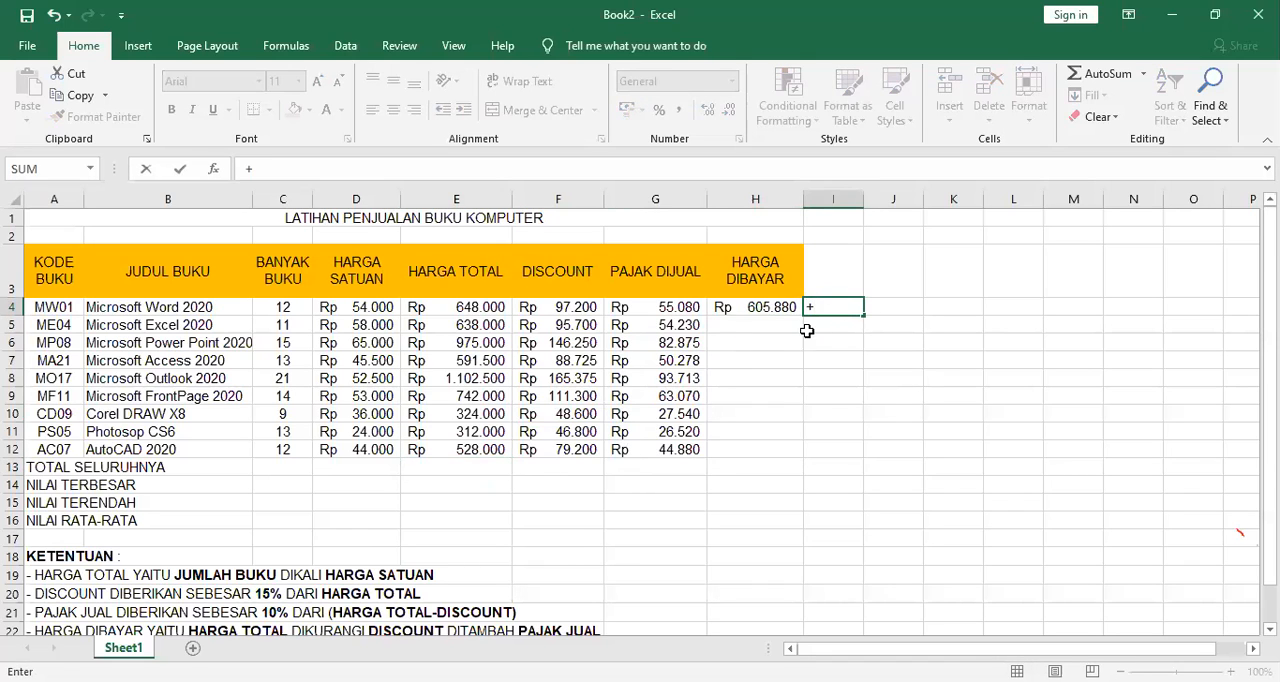
{"action": "left_click", "coordinate": [497, 307]}
{"action": "type", "text": "+"}
{"action": "key", "text": "BackSpace"}
{"action": "type", "text": "-"}
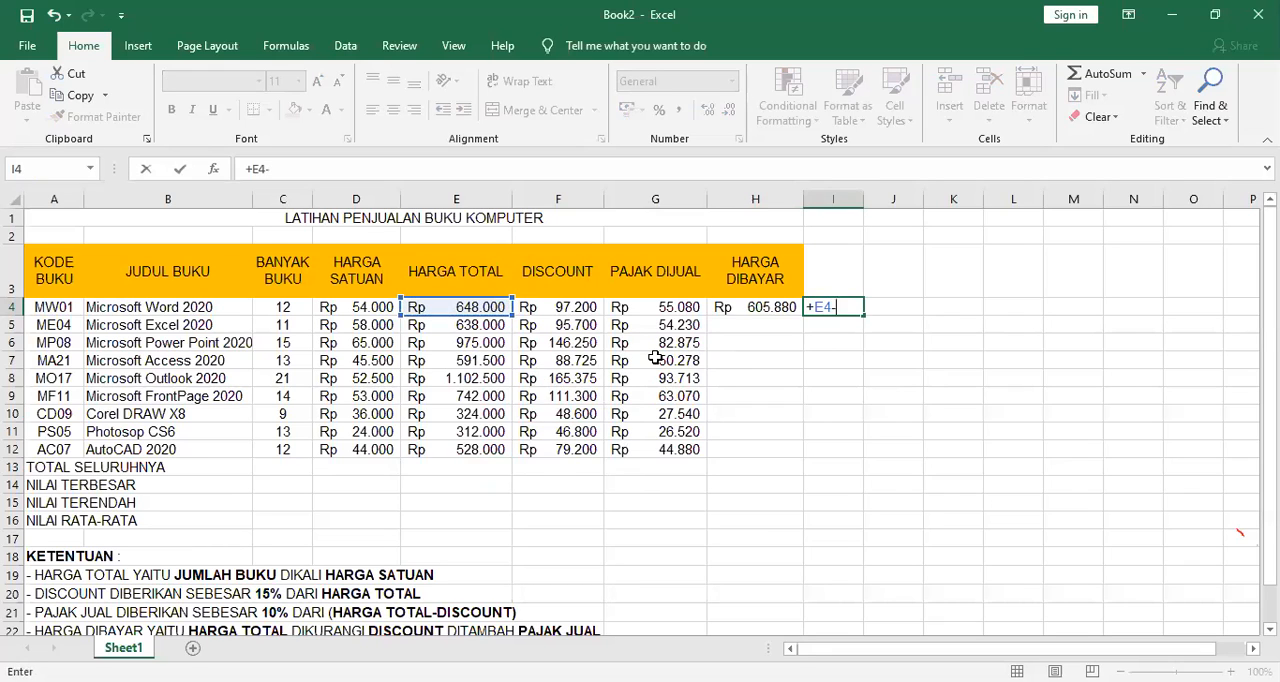
{"action": "left_click", "coordinate": [572, 310]}
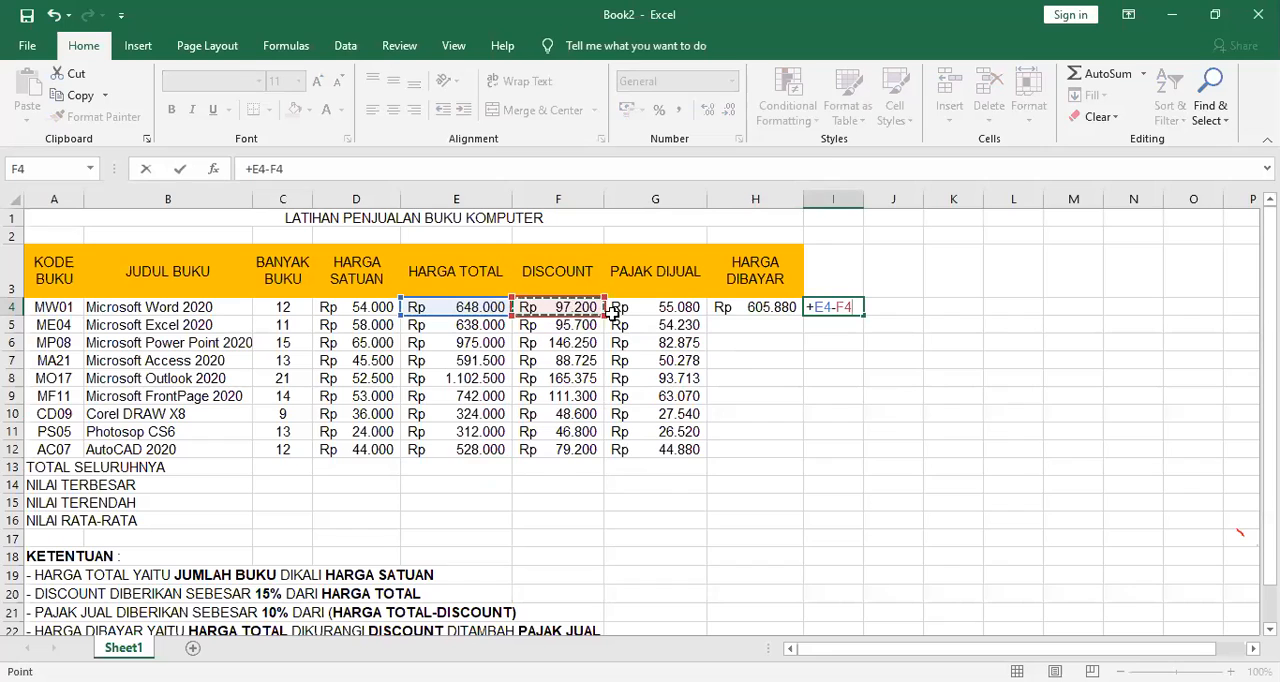
{"action": "key", "text": "Return"}
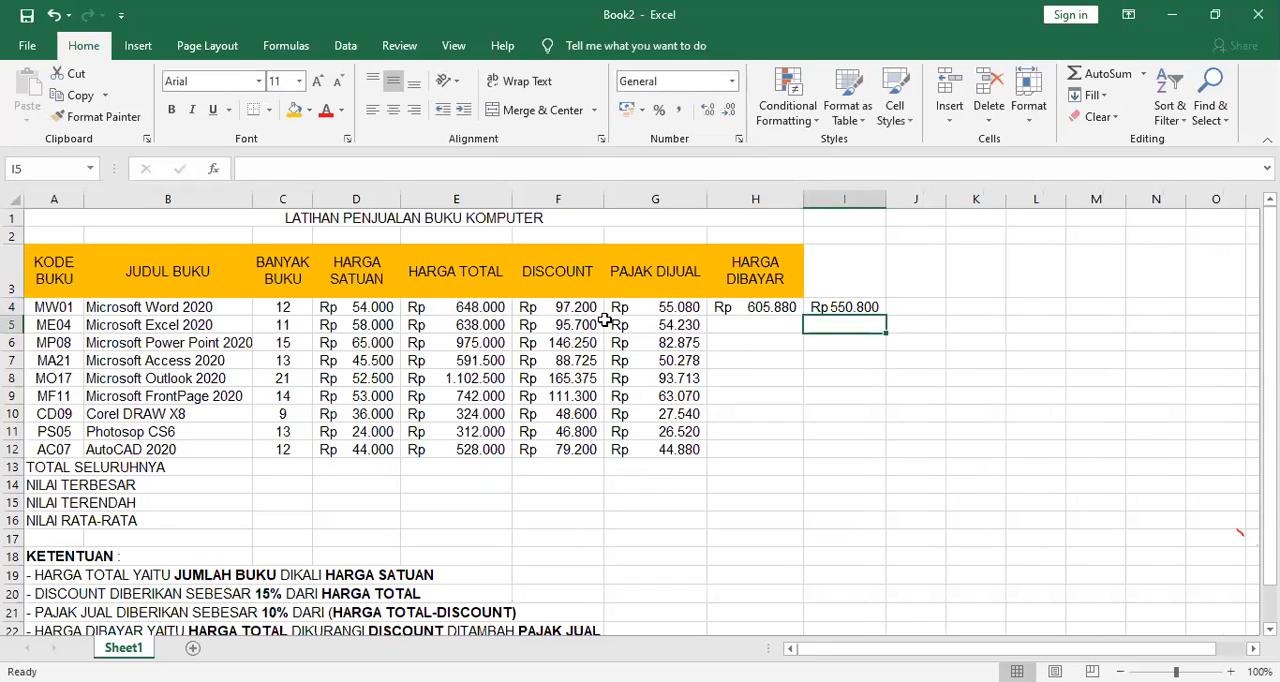
Enter the check formula =I4+G4 in I5 to add PAJAK DIJUAL to the discounted price in I4.
{"action": "type", "text": "+"}
{"action": "key", "text": "BackSpace"}
{"action": "type", "text": "="}
{"action": "key", "text": "Up"}
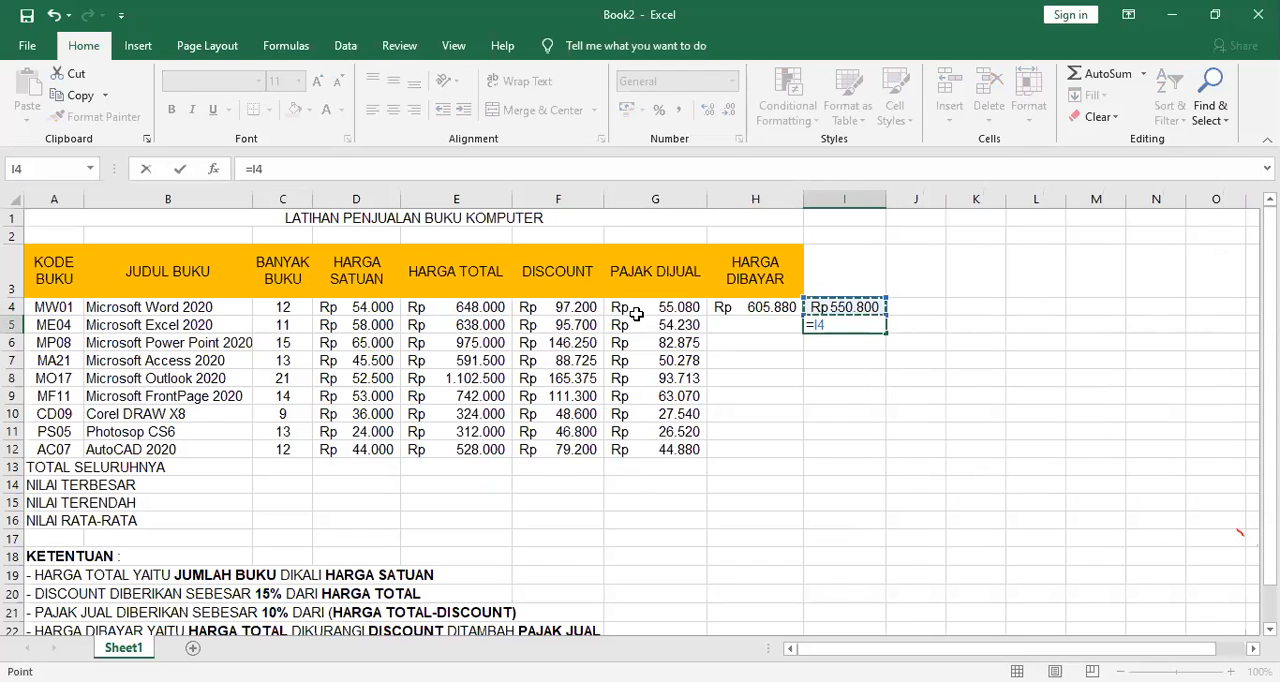
{"action": "type", "text": "+"}
{"action": "left_click", "coordinate": [630, 307]}
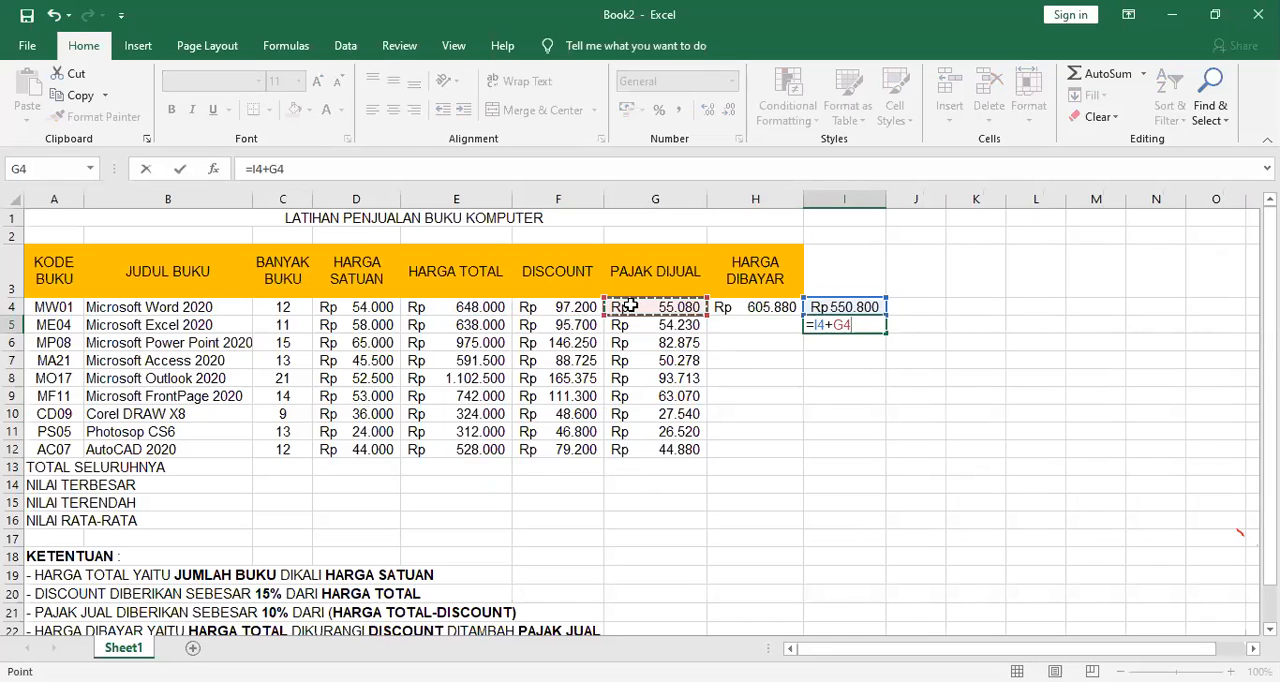
{"action": "key", "text": "Return"}
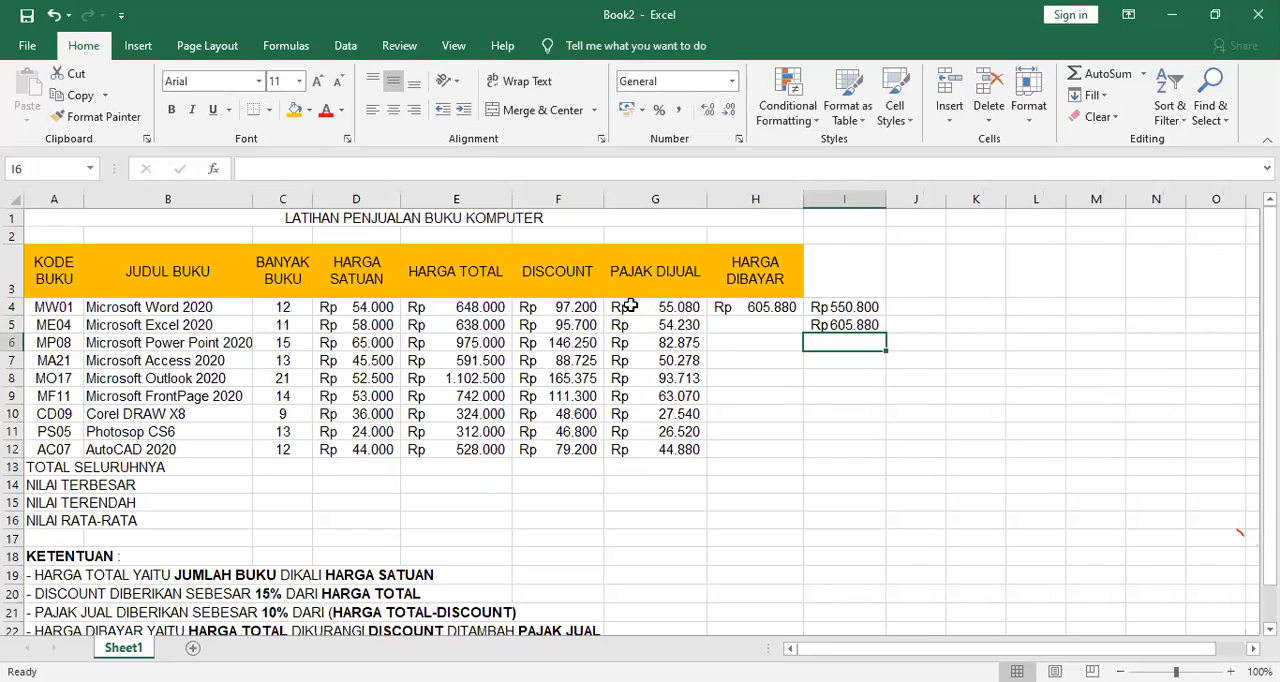
Clear the check formulas by deleting all contents of column I.
{"action": "left_click", "coordinate": [840, 326]}
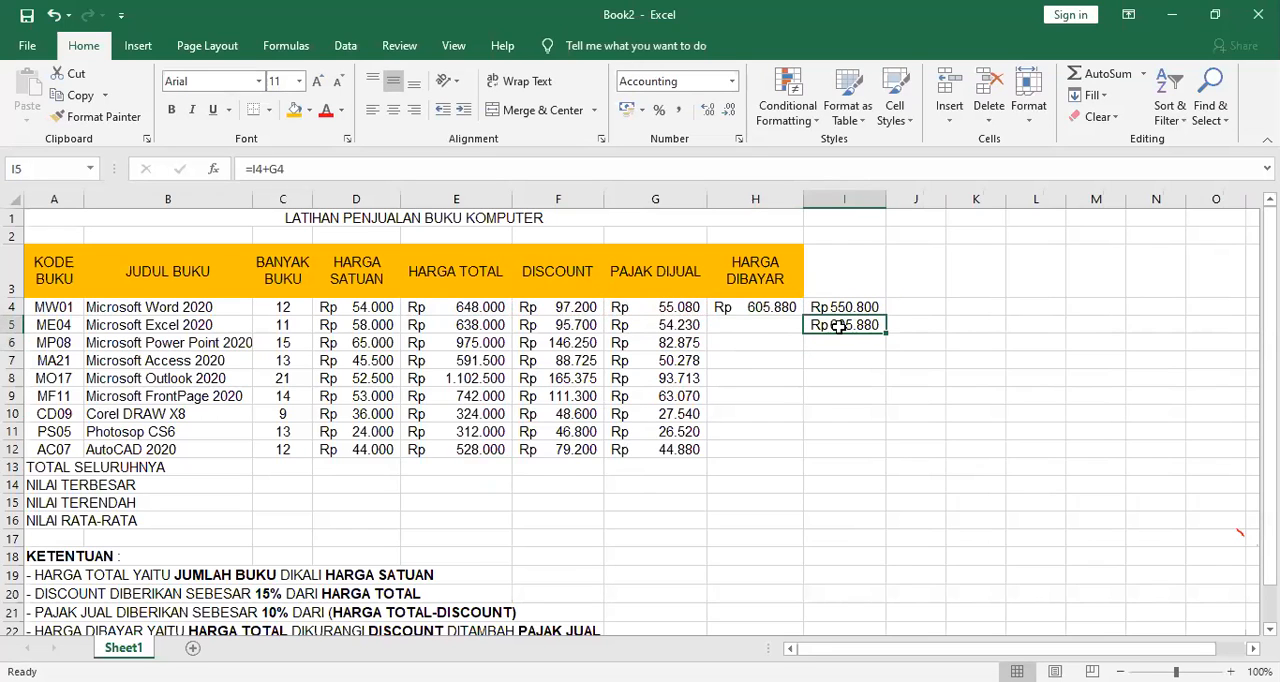
{"action": "left_click", "coordinate": [840, 191]}
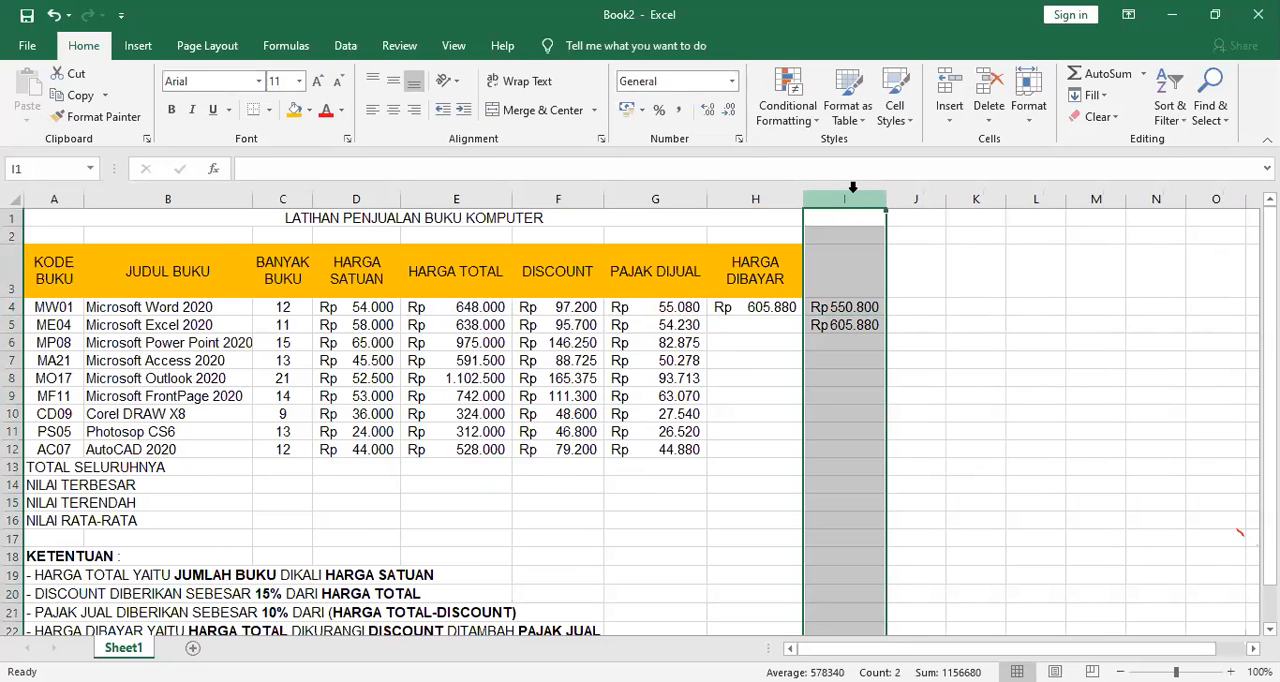
{"action": "key", "text": "Delete"}
Copy the HARGA DIBAYAR formula from H4 down to H12.
{"action": "left_click", "coordinate": [786, 292]}
{"action": "left_click_drag", "start_coordinate": [802, 298], "coordinate": [817, 436]}
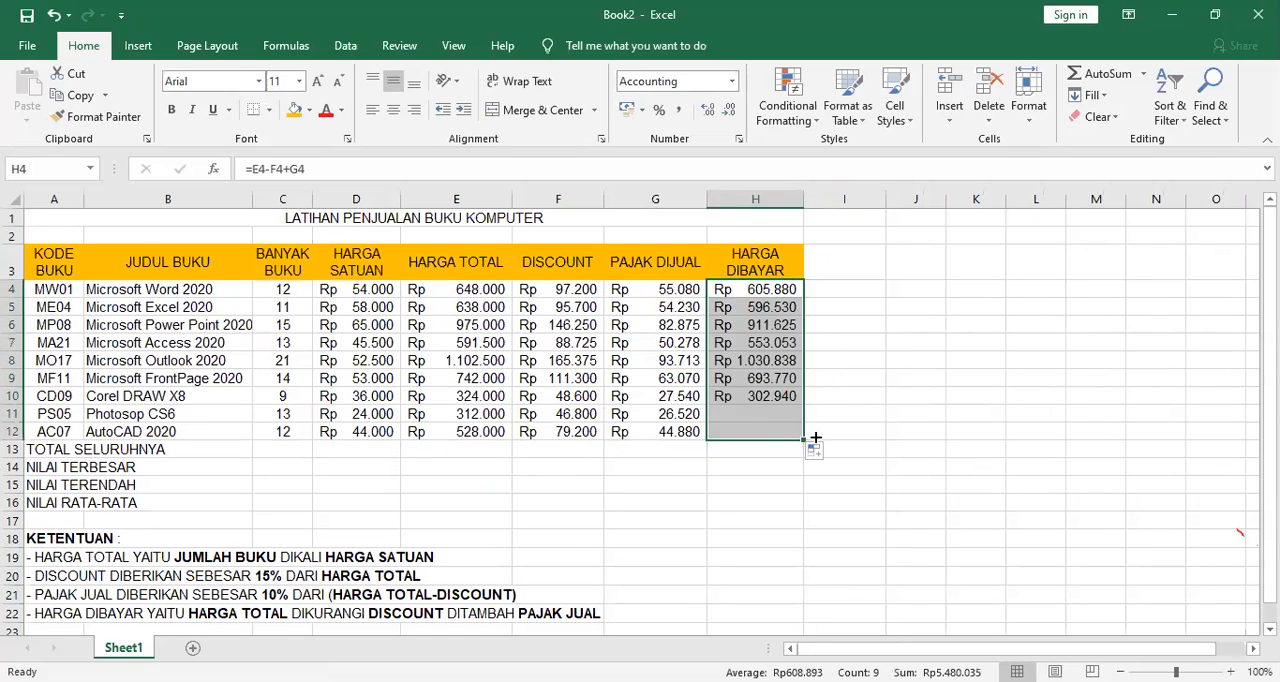
{"action": "left_click", "coordinate": [786, 342]}
Apply All Borders to the whole sales table in A3:H16, including the summary rows.
{"action": "left_click_drag", "start_coordinate": [62, 262], "coordinate": [754, 503]}
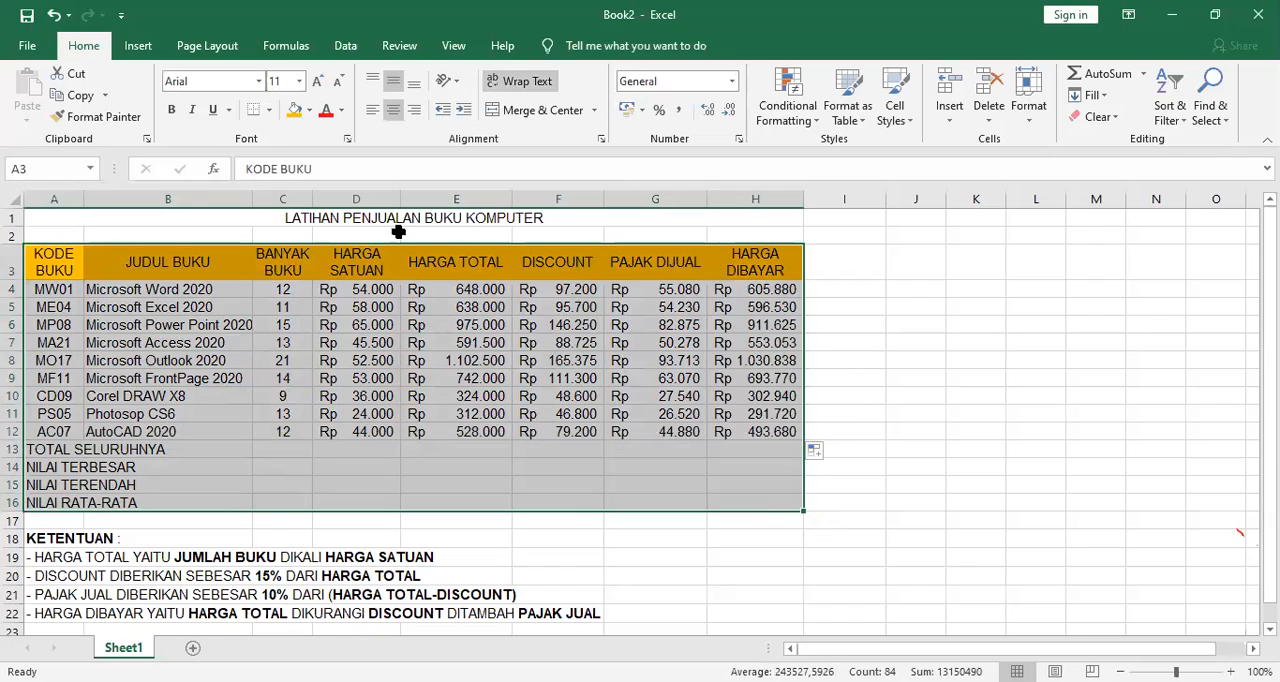
{"action": "left_click", "coordinate": [270, 110]}
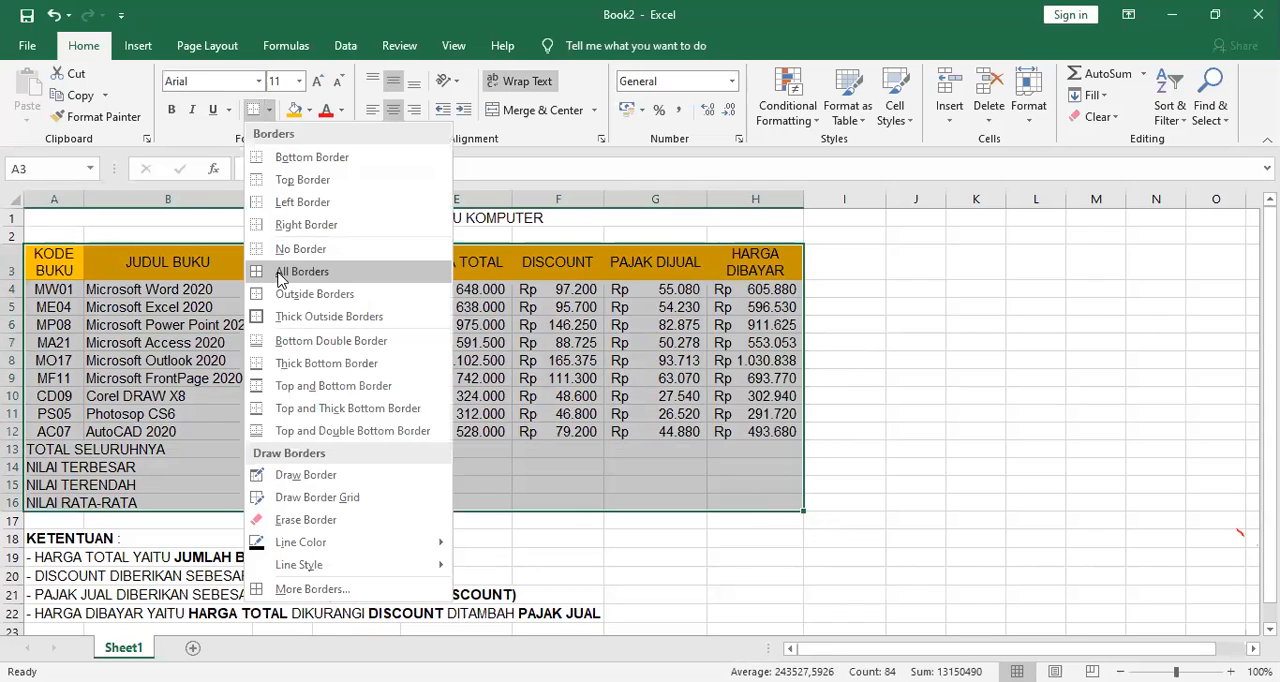
{"action": "left_click", "coordinate": [280, 272]}
{"action": "left_click", "coordinate": [858, 375]}
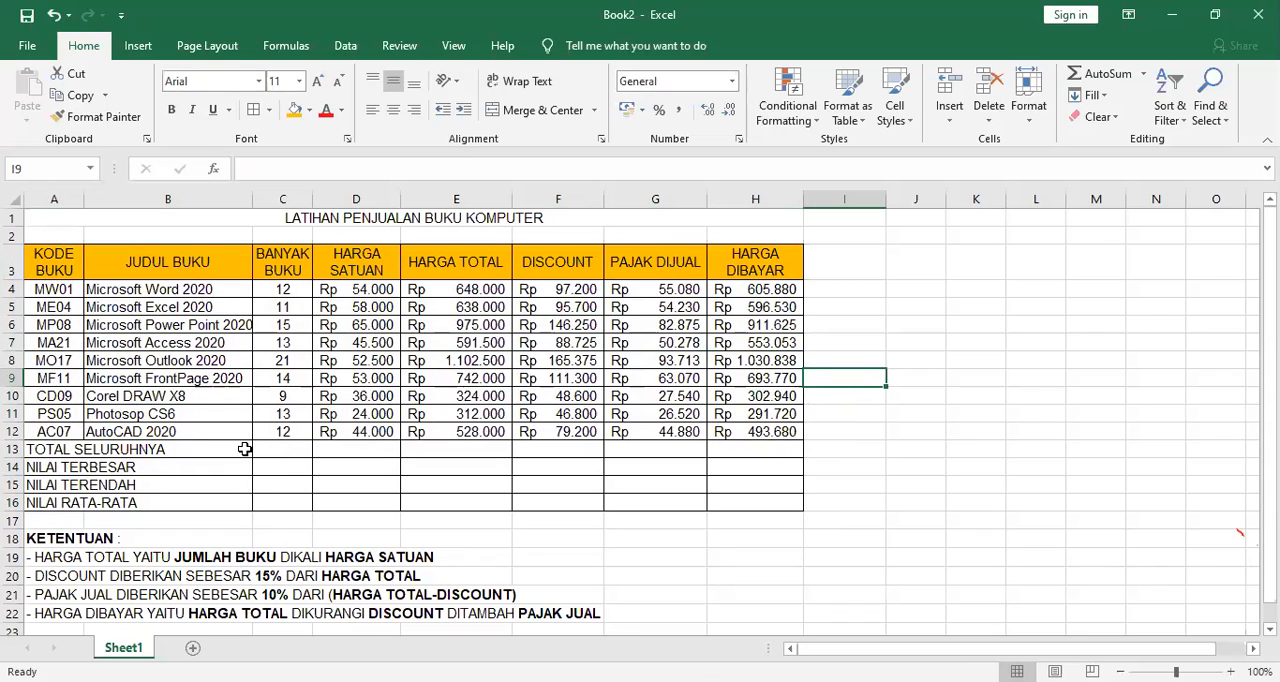
Apply Merge Across to A13:G16 for the four summary rows from TOTAL SELURUHNYA to NILAI RATA-RATA.
{"action": "left_click", "coordinate": [286, 448]}
{"action": "left_click_drag", "start_coordinate": [286, 448], "coordinate": [700, 500]}
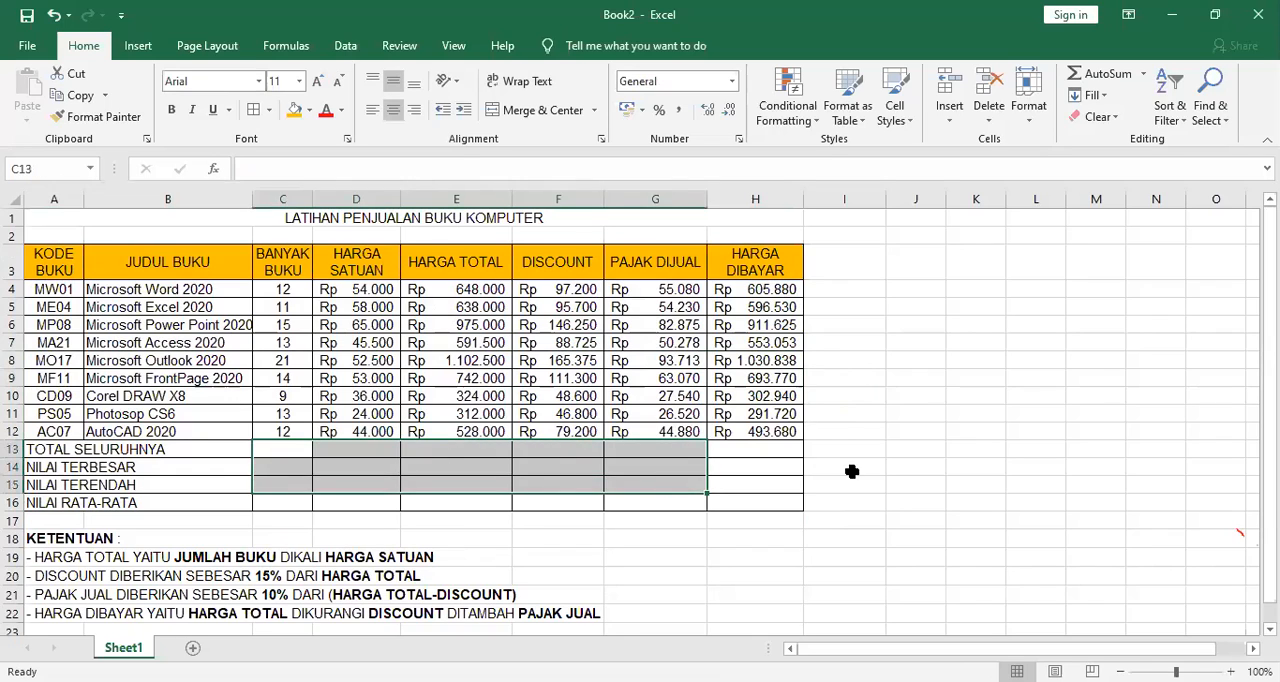
{"action": "left_click", "coordinate": [892, 446]}
{"action": "left_click_drag", "start_coordinate": [35, 450], "coordinate": [680, 496]}
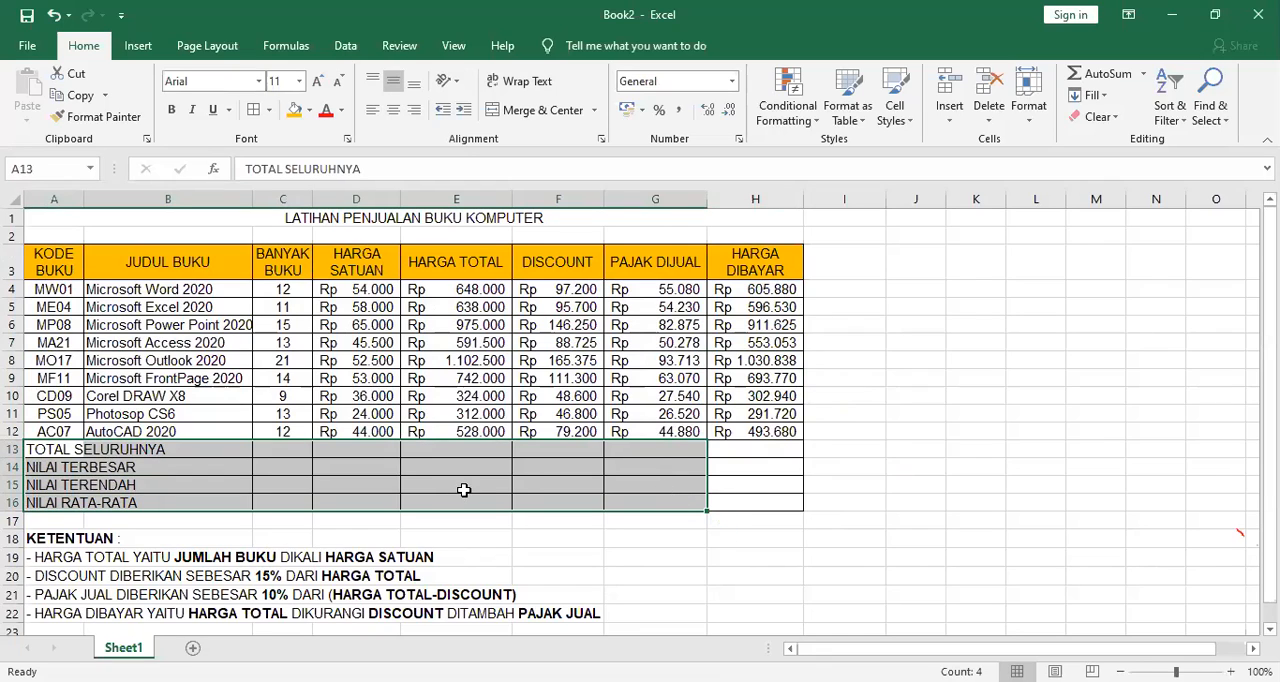
{"action": "left_click", "coordinate": [594, 111]}
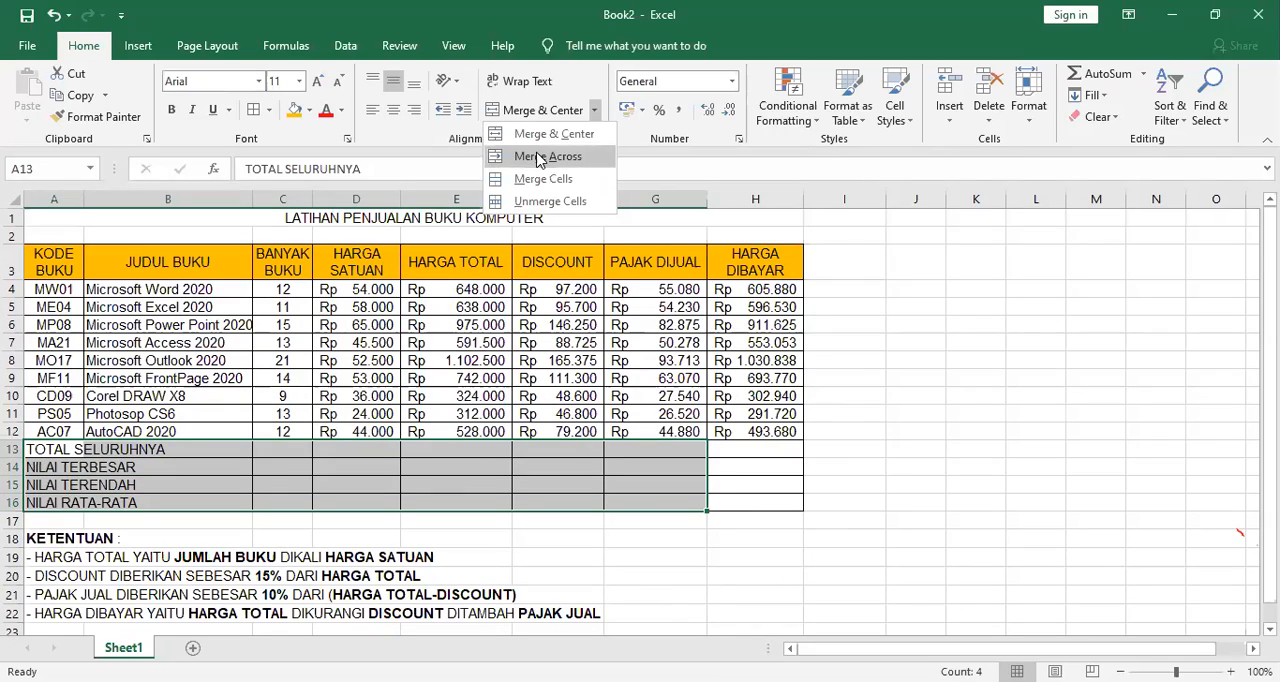
{"action": "left_click", "coordinate": [540, 157]}
{"action": "left_click", "coordinate": [468, 446]}
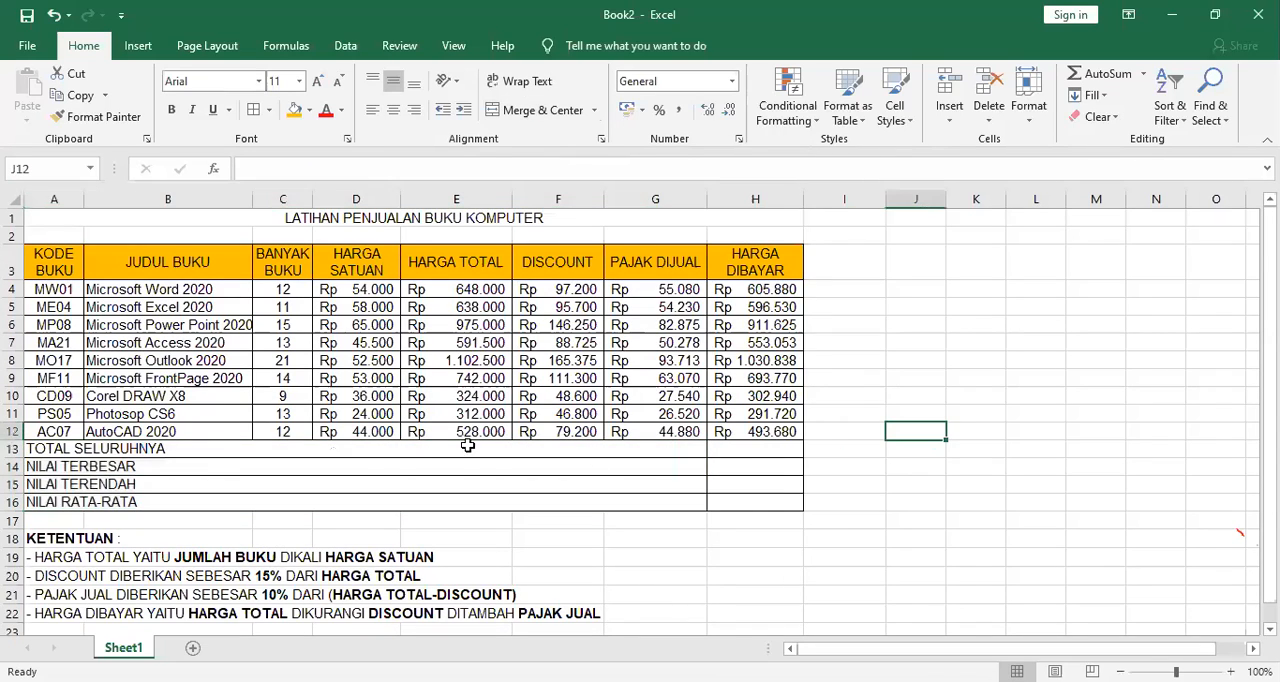
Undo the last Merge Across on the summary rows.
{"action": "left_click_drag", "start_coordinate": [423, 452], "coordinate": [420, 501]}
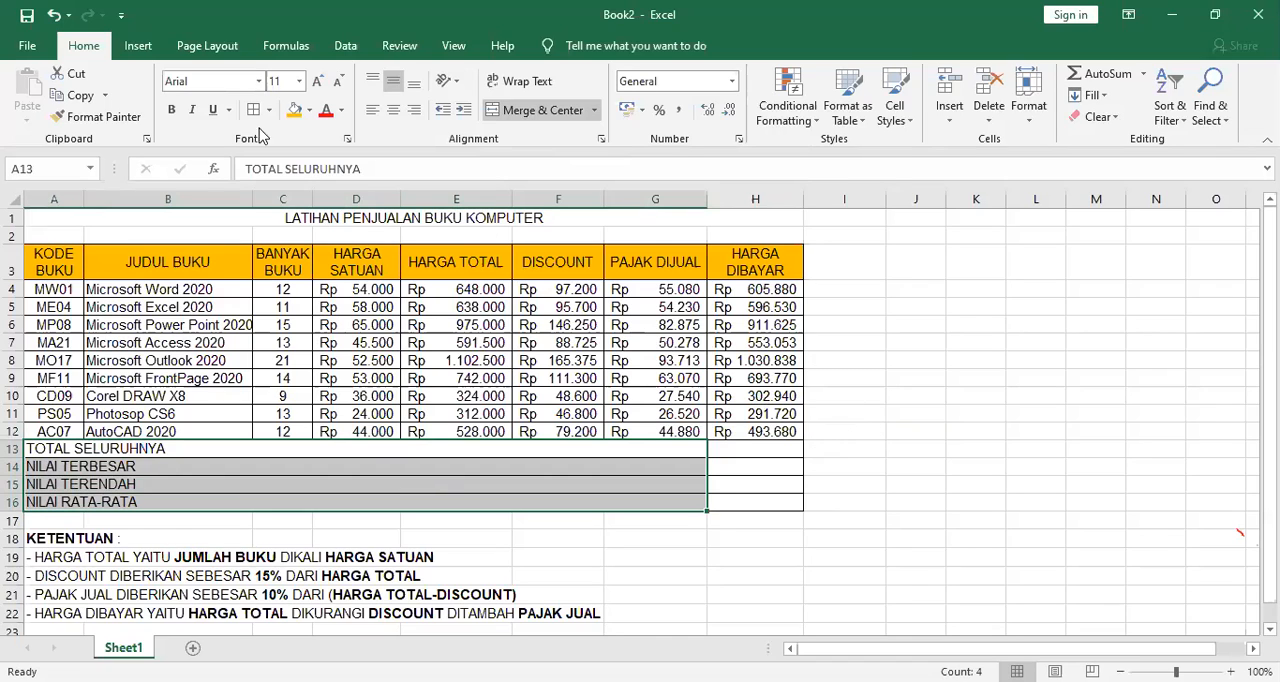
{"action": "left_click", "coordinate": [53, 14]}
{"action": "left_click", "coordinate": [895, 425]}
Merge columns A to G across separately in each summary row, 13 to 16, using Merge Across.
{"action": "left_click_drag", "start_coordinate": [38, 451], "coordinate": [646, 498]}
{"action": "left_click_drag", "start_coordinate": [646, 497], "coordinate": [686, 506]}
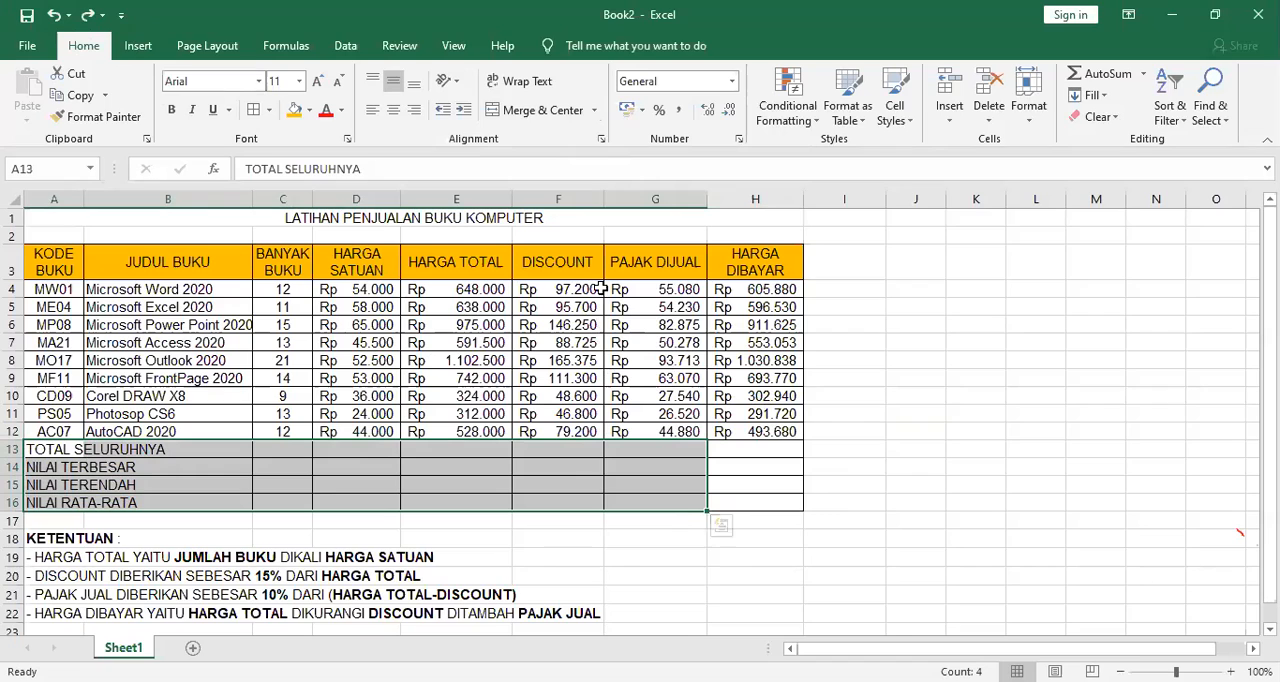
{"action": "left_click", "coordinate": [595, 112]}
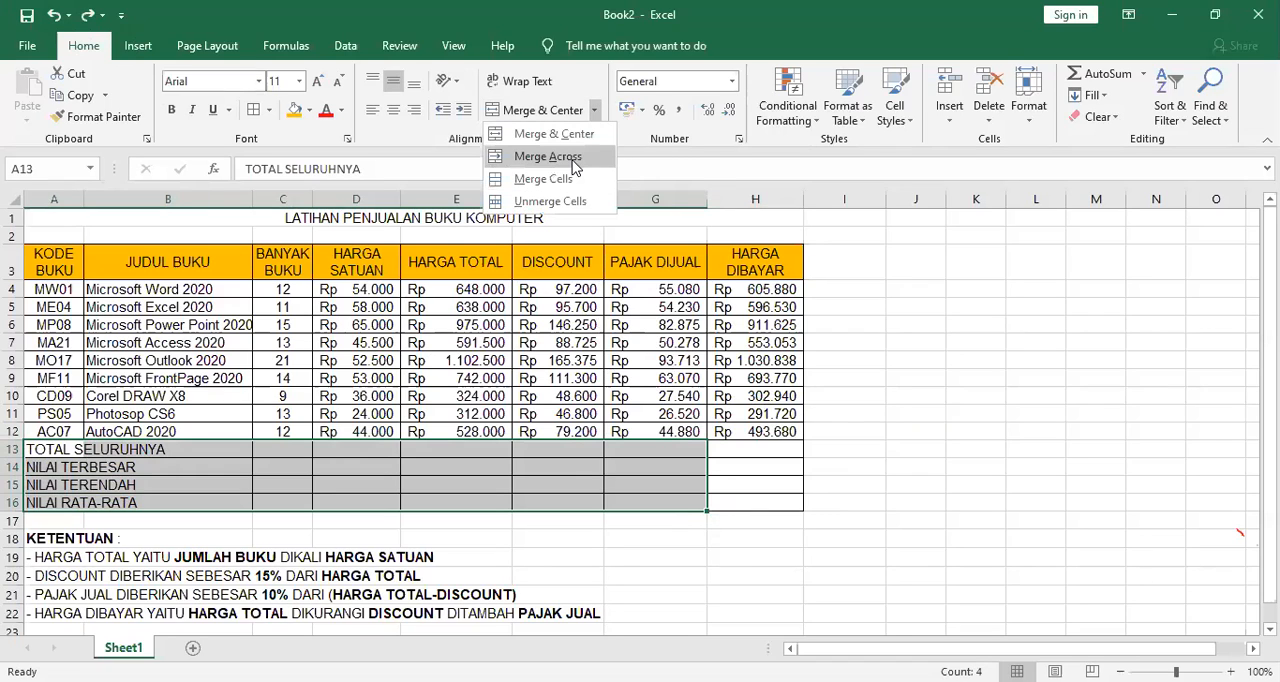
{"action": "left_click", "coordinate": [548, 157]}
{"action": "left_click", "coordinate": [874, 484]}
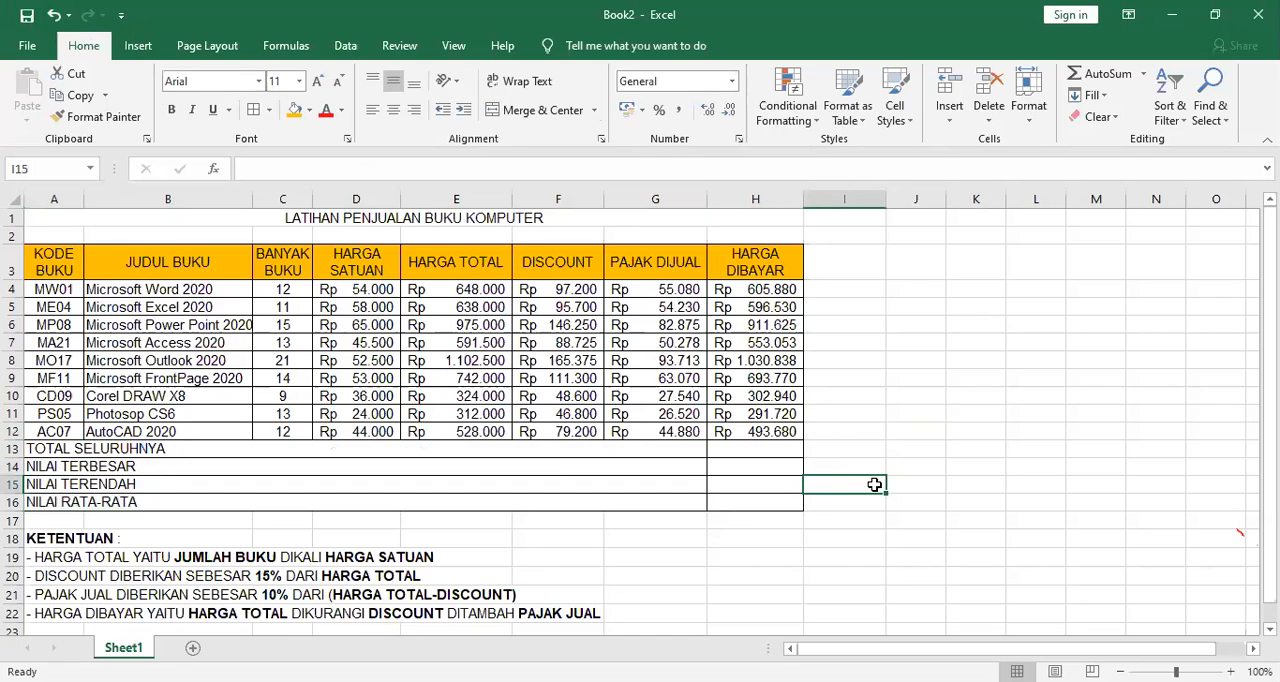
{"action": "left_click", "coordinate": [870, 448]}
{"action": "left_click", "coordinate": [75, 449]}
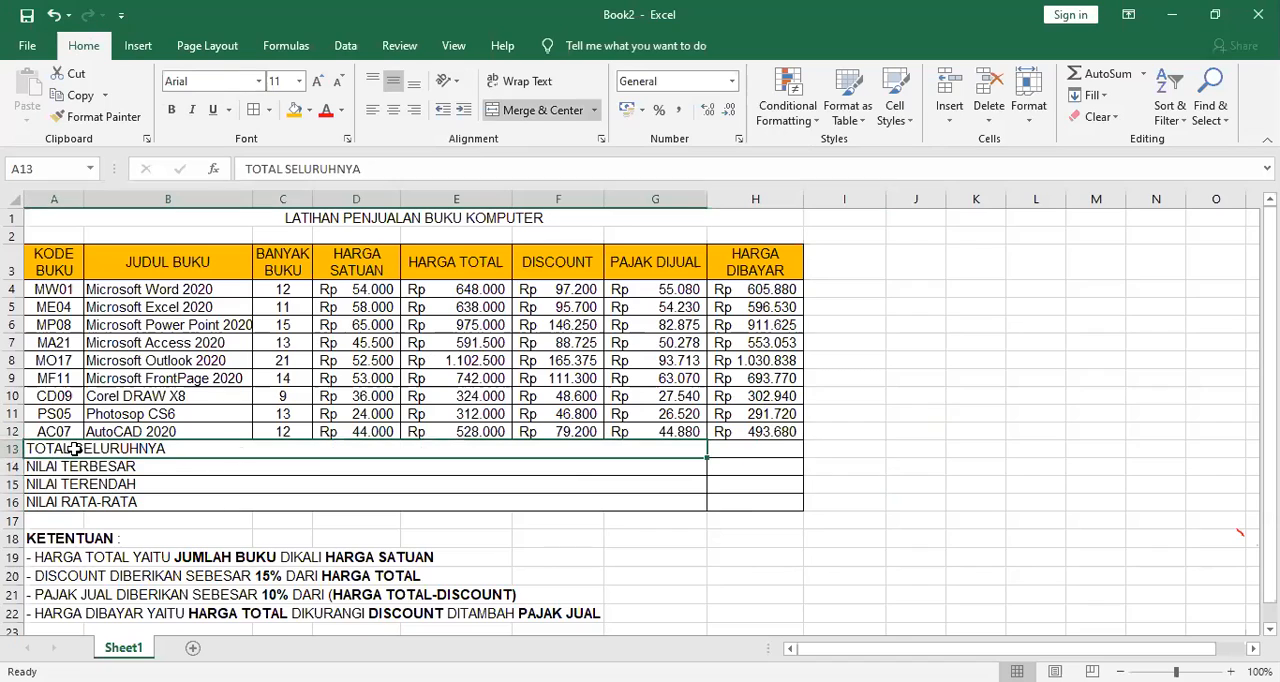
Enter the note AUTOSUM in I13 beside the TOTAL SELURUHNYA row.
{"action": "left_click", "coordinate": [848, 450]}
{"action": "double_click", "coordinate": [845, 449]}
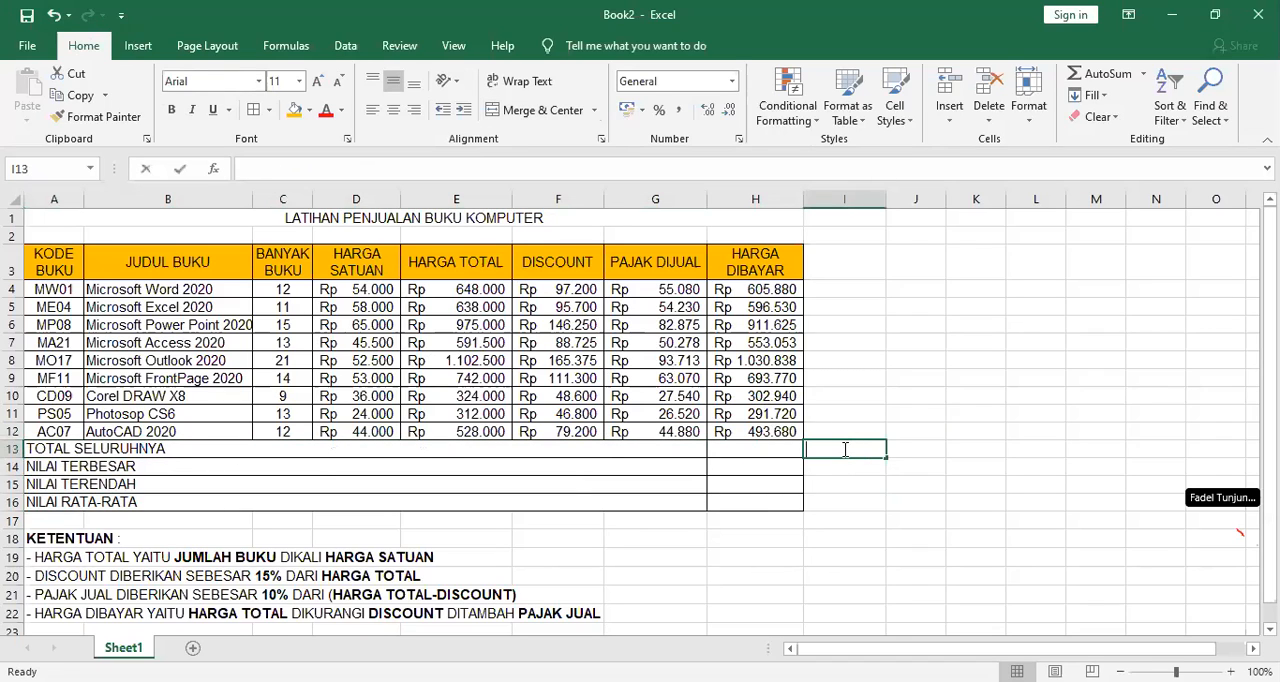
{"action": "type", "text": "ASU"}
{"action": "key", "text": "BackSpace"}
{"action": "key", "text": "BackSpace"}
{"action": "type", "text": "UTOM"}
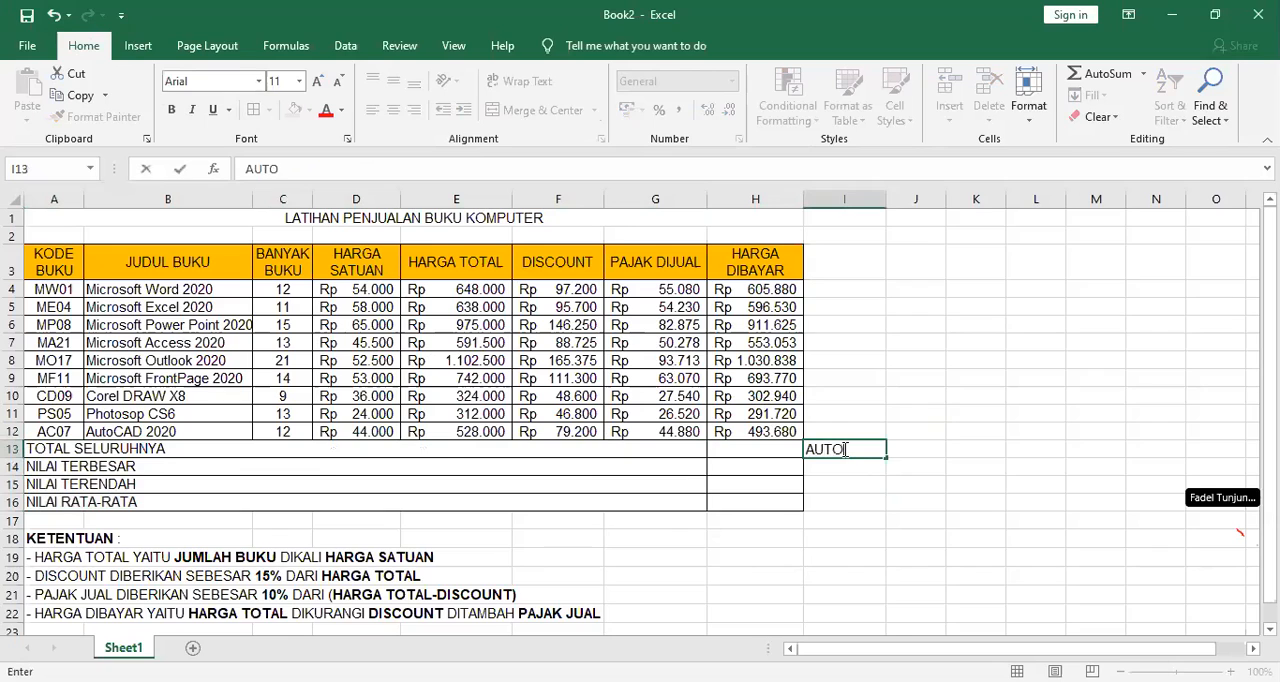
{"action": "key", "text": "BackSpace"}
{"action": "type", "text": "SUM"}
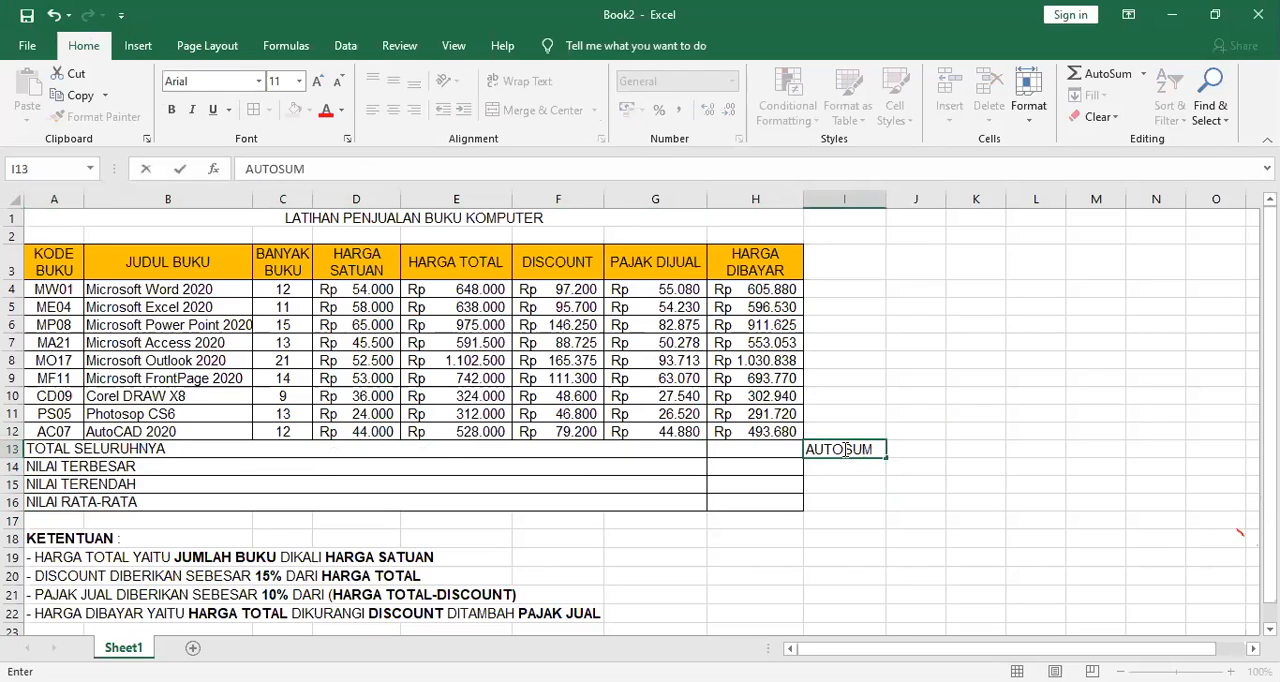
{"action": "key", "text": "Return"}
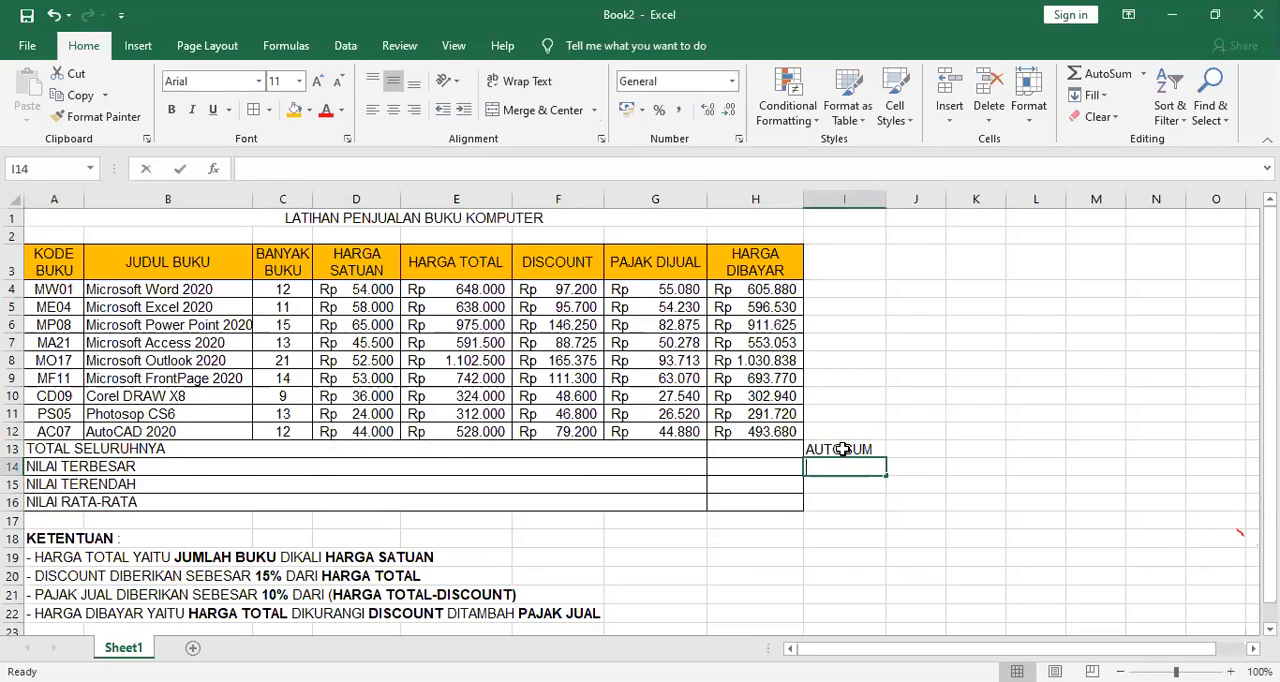
Enter the function notes MAX in I14, MIN in I15 and AVERAGE in I16 beside the remaining summary rows.
{"action": "type", "text": "MAX"}
{"action": "key", "text": "Return"}
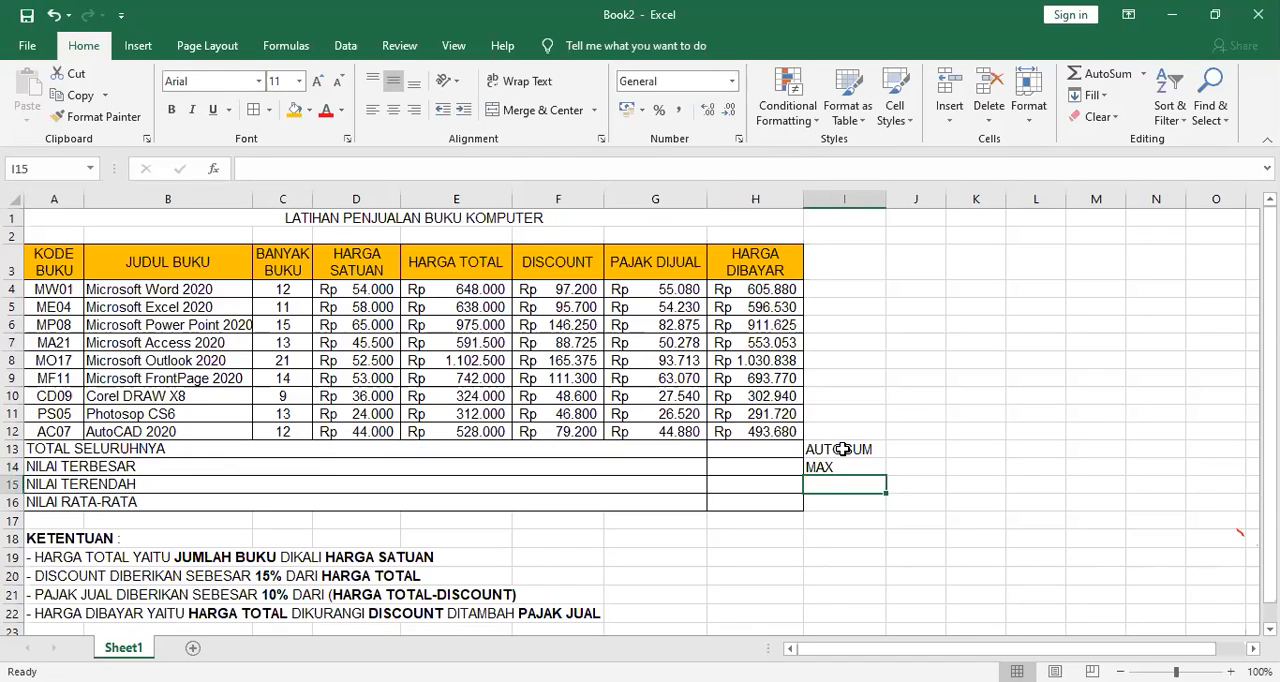
{"action": "type", "text": "MIN"}
{"action": "key", "text": "Return"}
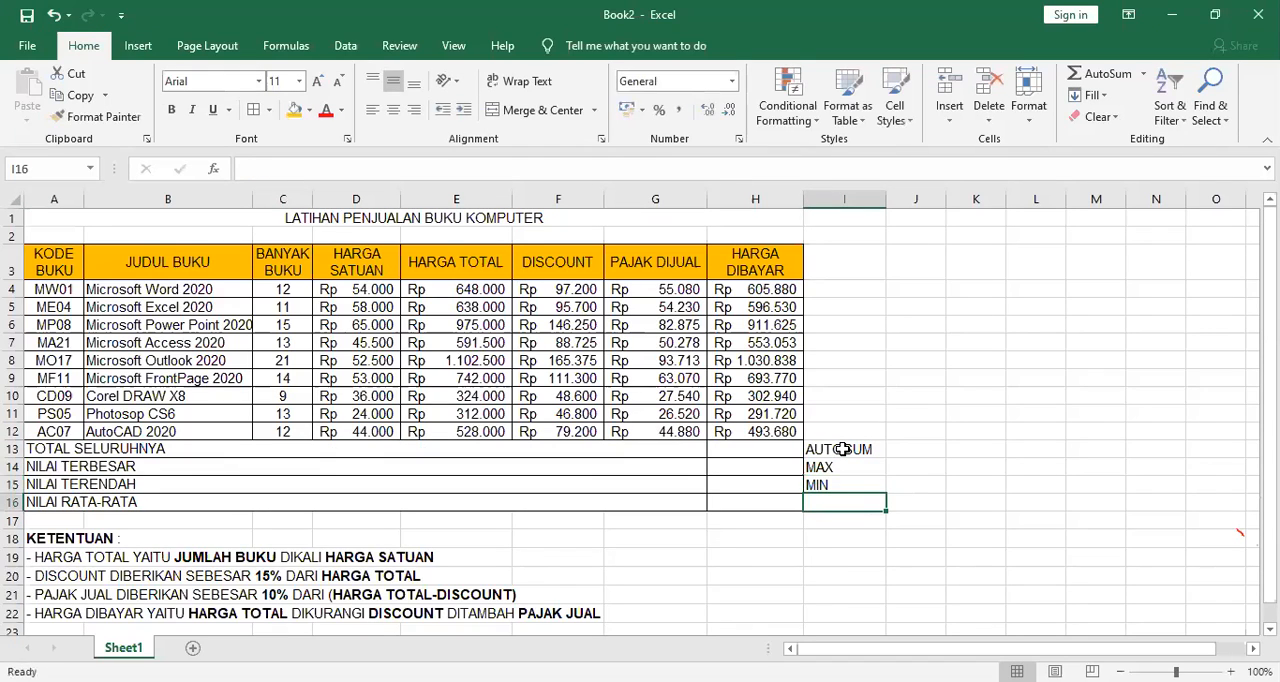
{"action": "type", "text": "AVERAGE"}
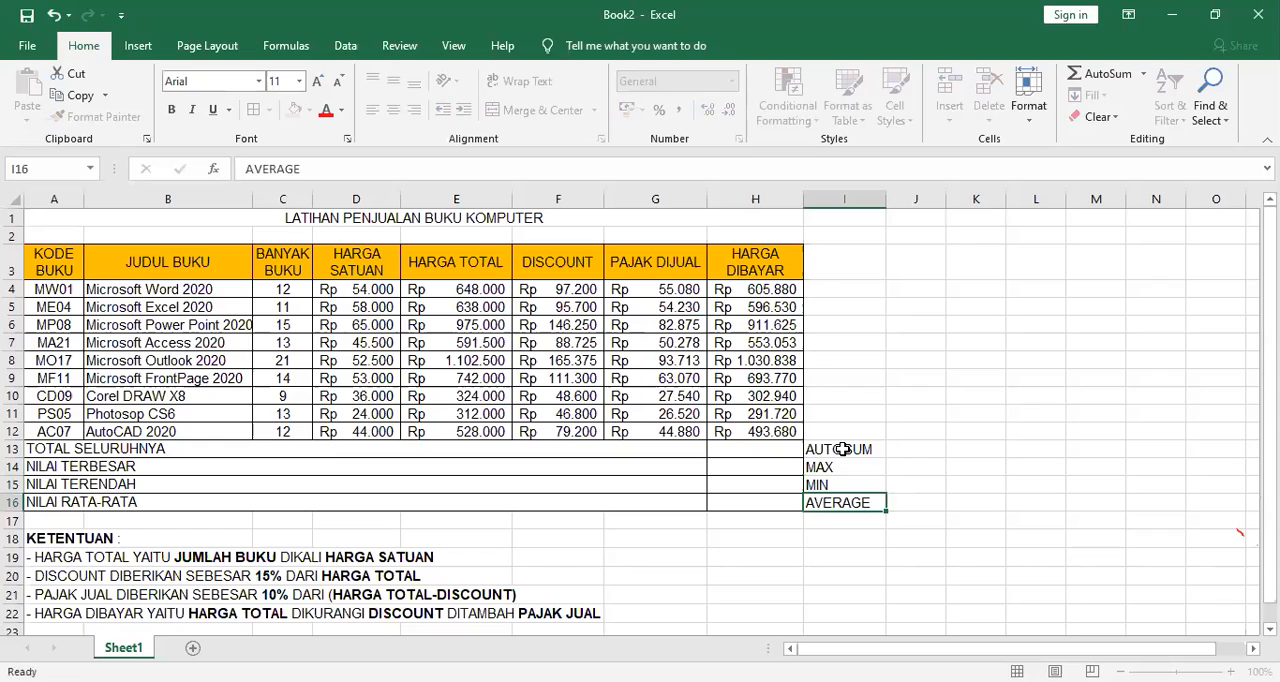
{"action": "key", "text": "Return"}
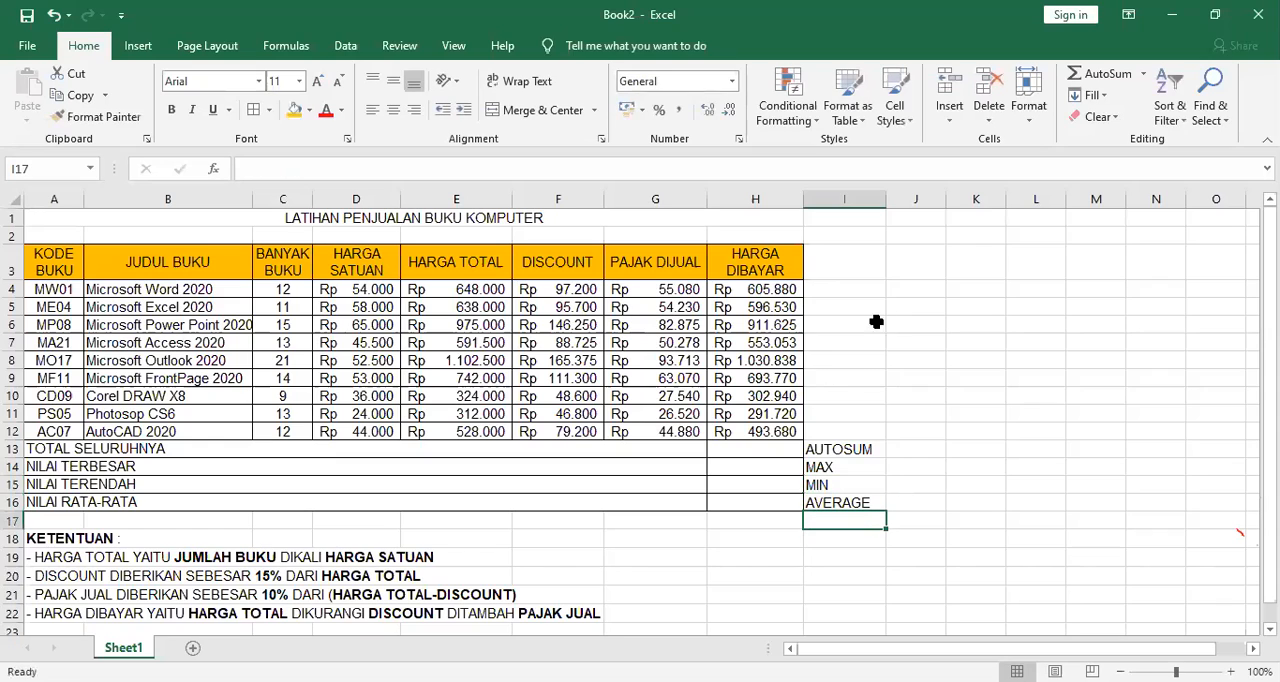
{"action": "left_click", "coordinate": [846, 455]}
{"action": "left_click", "coordinate": [841, 469]}
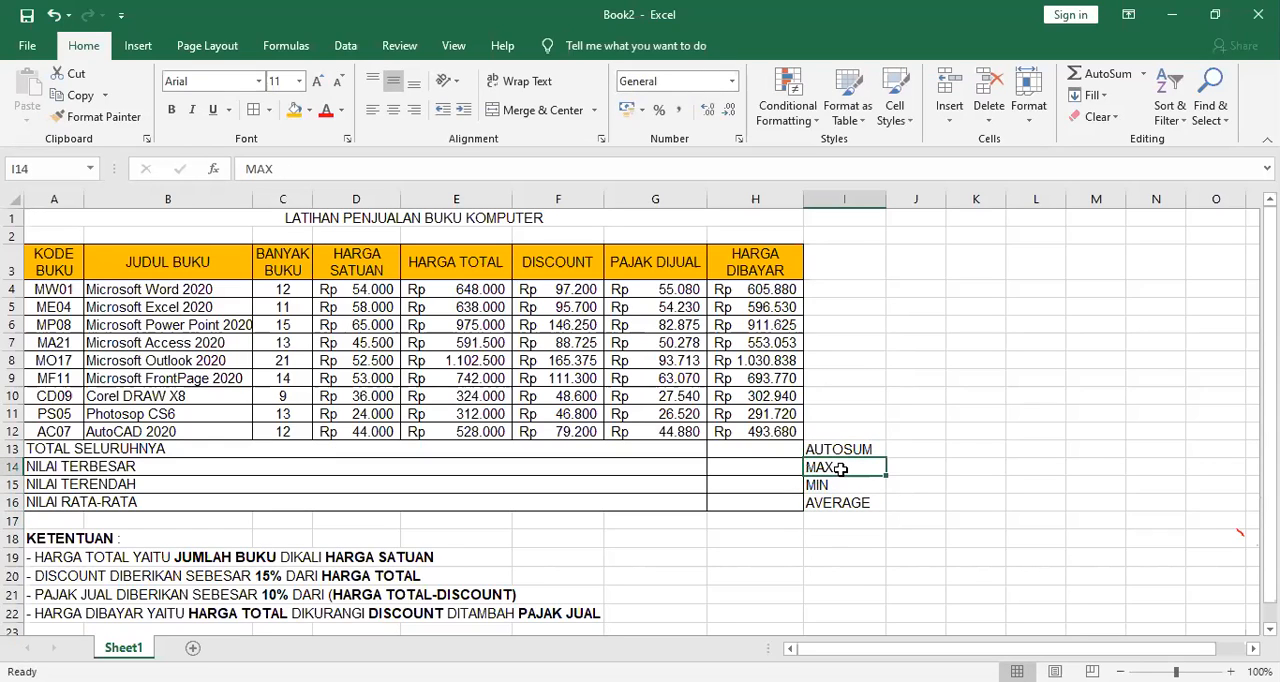
{"action": "left_click", "coordinate": [840, 501]}
{"action": "left_click", "coordinate": [845, 488]}
{"action": "left_click", "coordinate": [846, 503]}
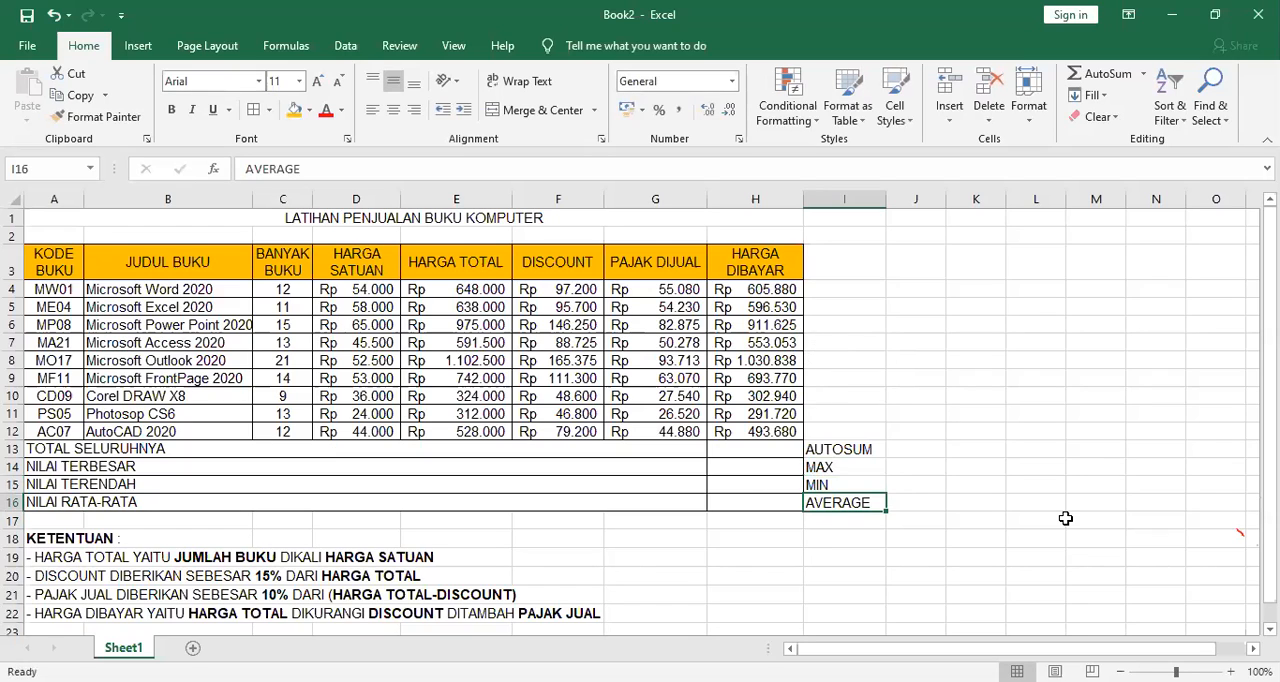
Total the HARGA DIBAYAR values in H13 with AutoSum, using =SUM(H4:H12).
{"action": "left_click", "coordinate": [752, 450]}
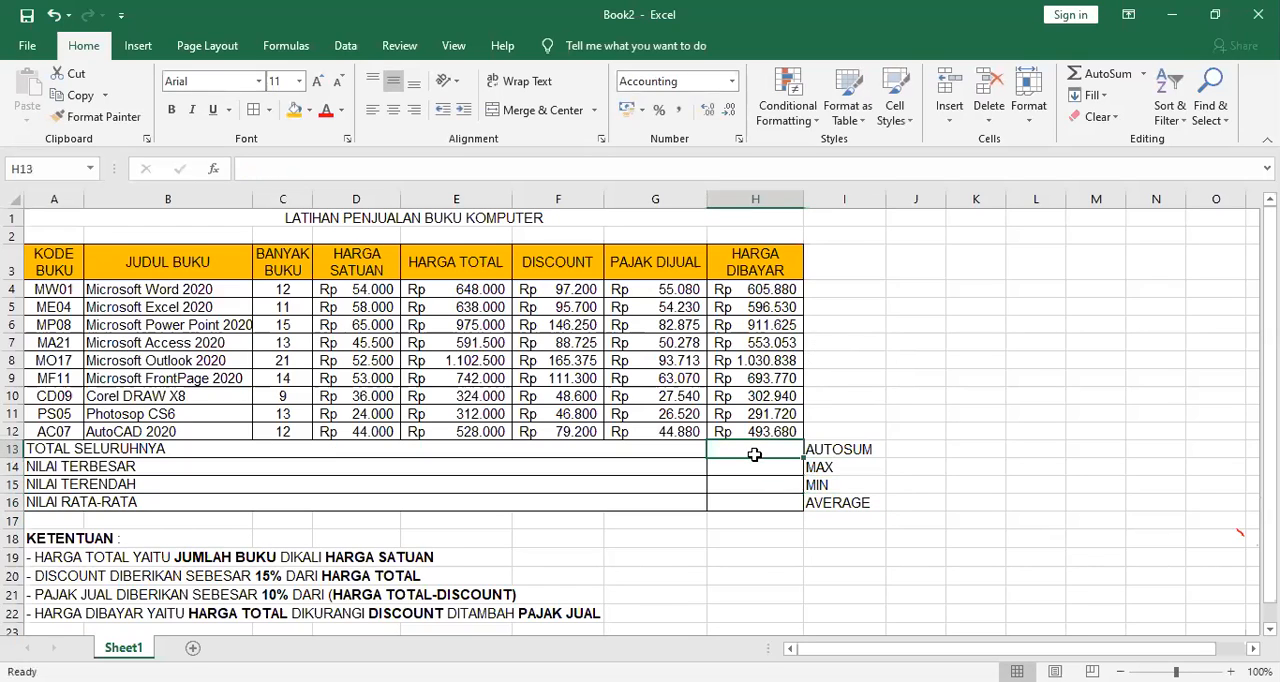
{"action": "left_click", "coordinate": [1110, 75]}
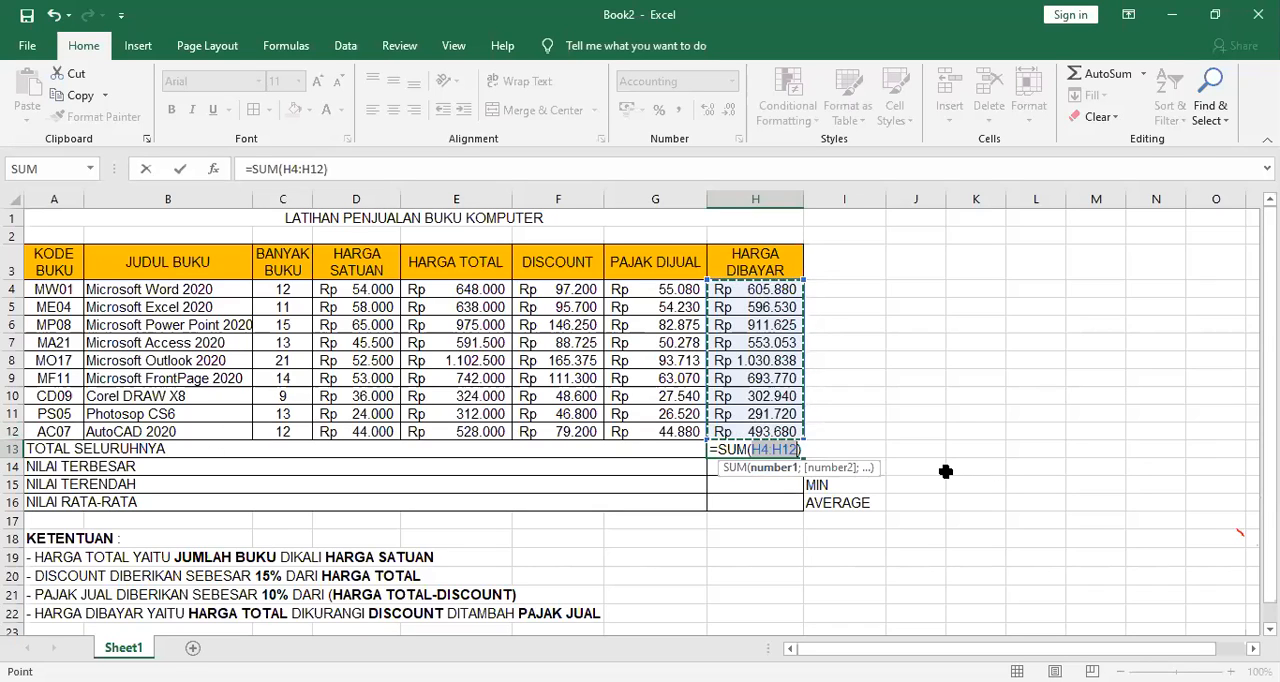
{"action": "key", "text": "Return"}
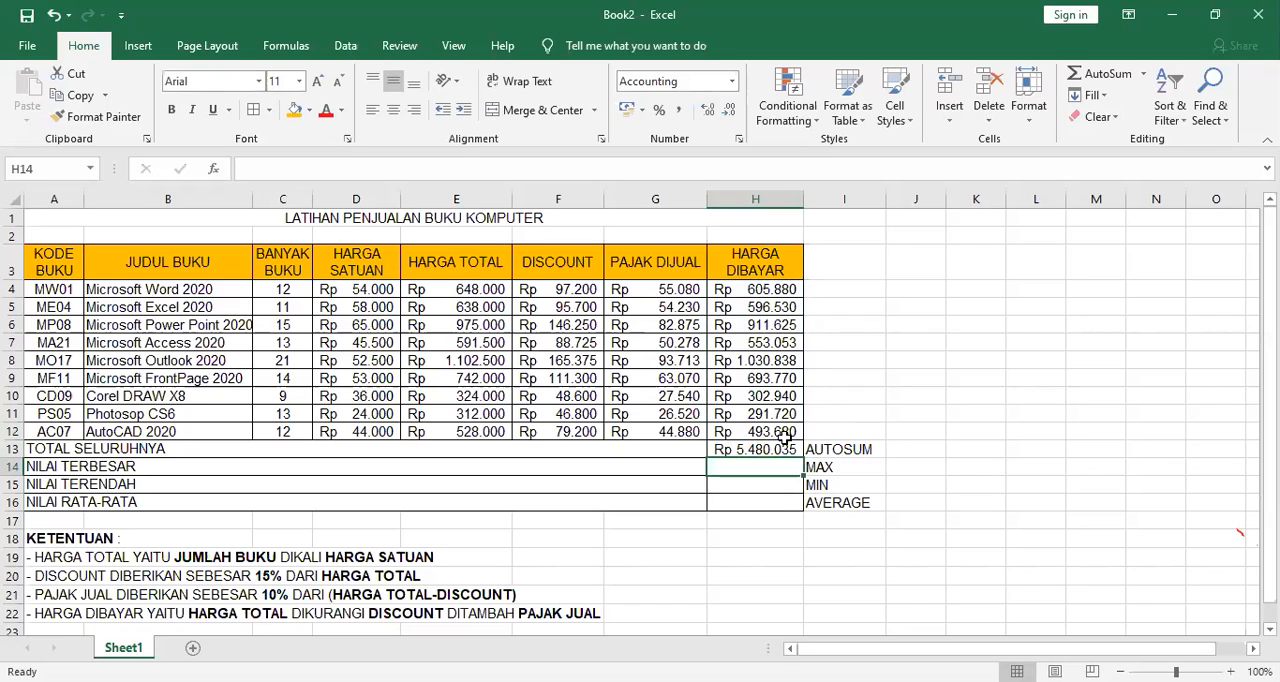
Fill the HARGA DIBAYAR cells H4:H16 with the header's orange color.
{"action": "left_click_drag", "start_coordinate": [778, 447], "coordinate": [771, 506]}
{"action": "left_click_drag", "start_coordinate": [772, 292], "coordinate": [756, 500]}
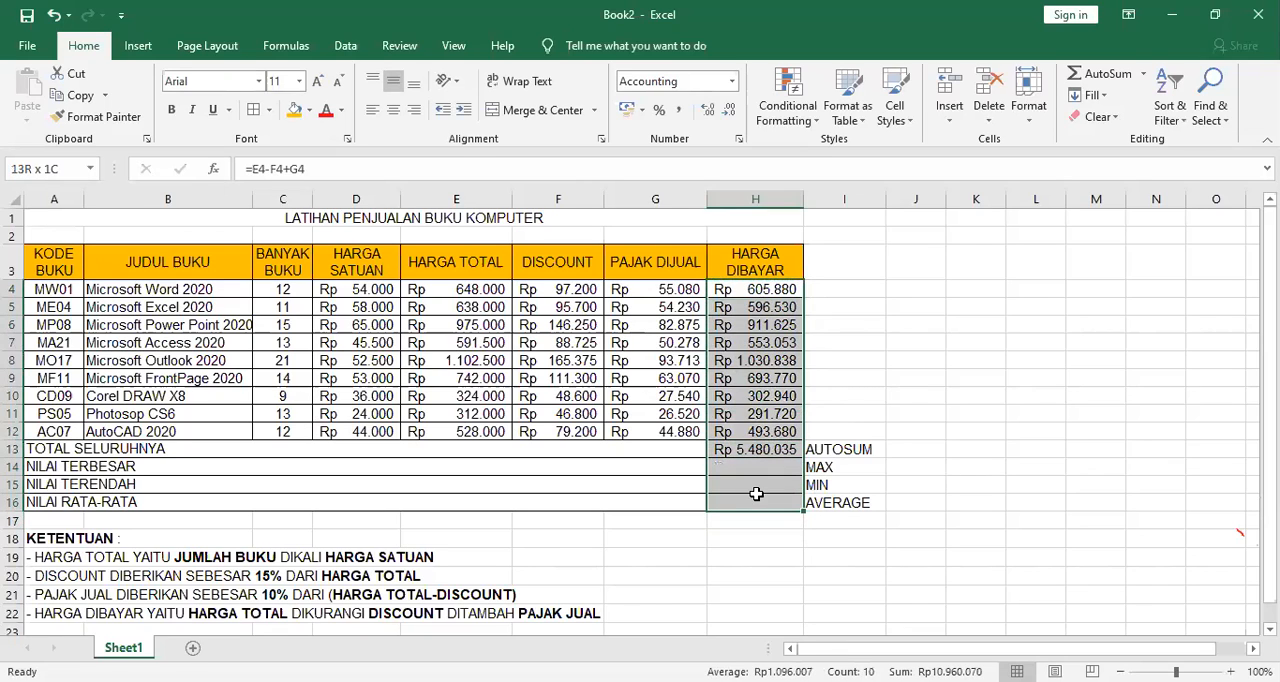
{"action": "left_click", "coordinate": [294, 110]}
{"action": "left_click", "coordinate": [876, 356]}
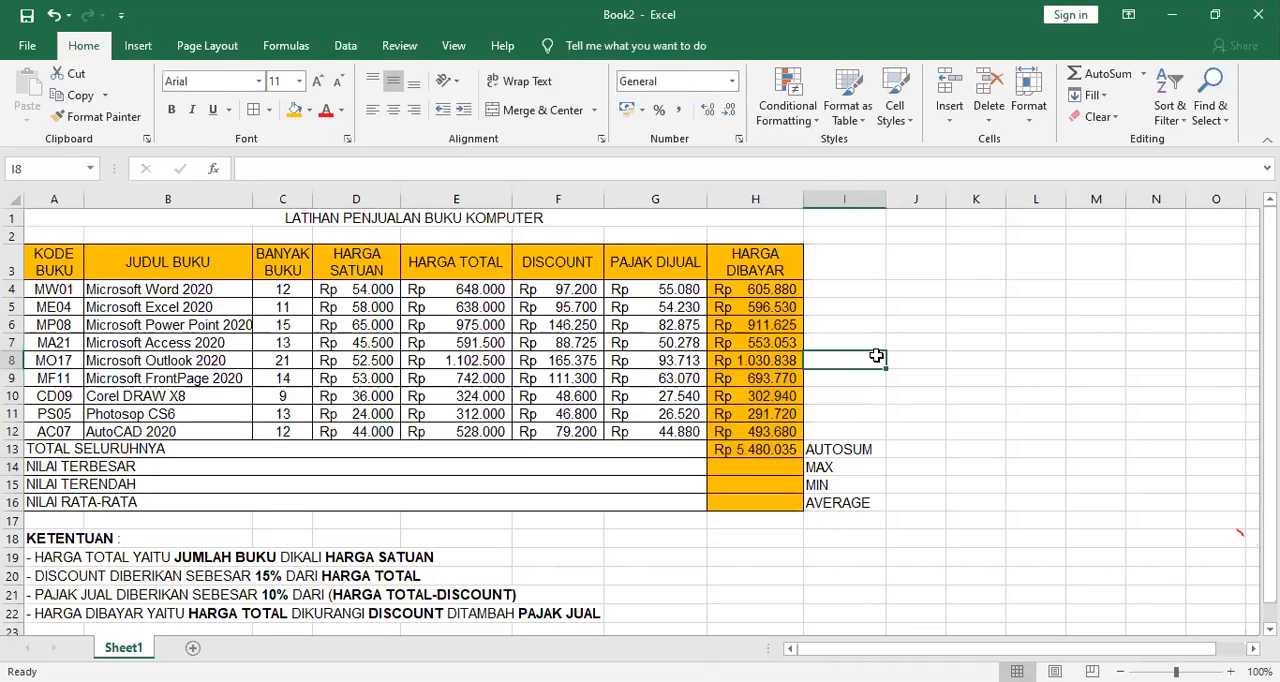
Insert the MAX function in H14 for the NILAI TERBESAR row.
{"action": "left_click", "coordinate": [782, 452]}
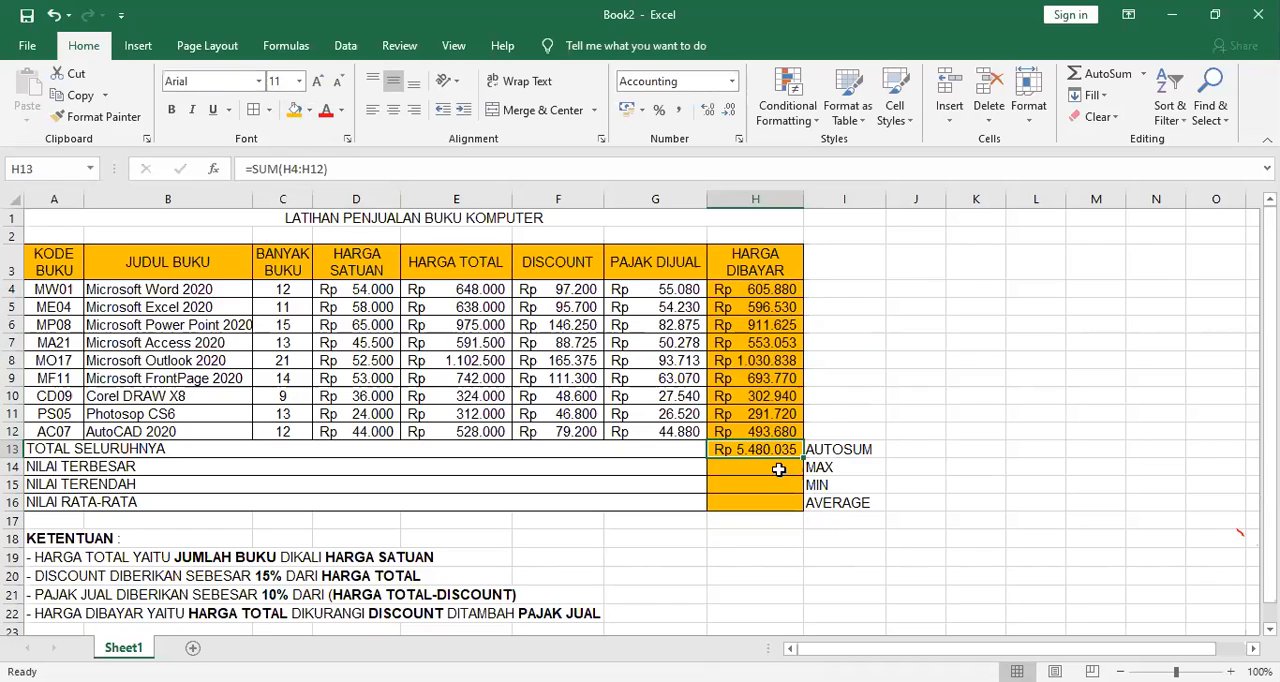
{"action": "left_click", "coordinate": [778, 468]}
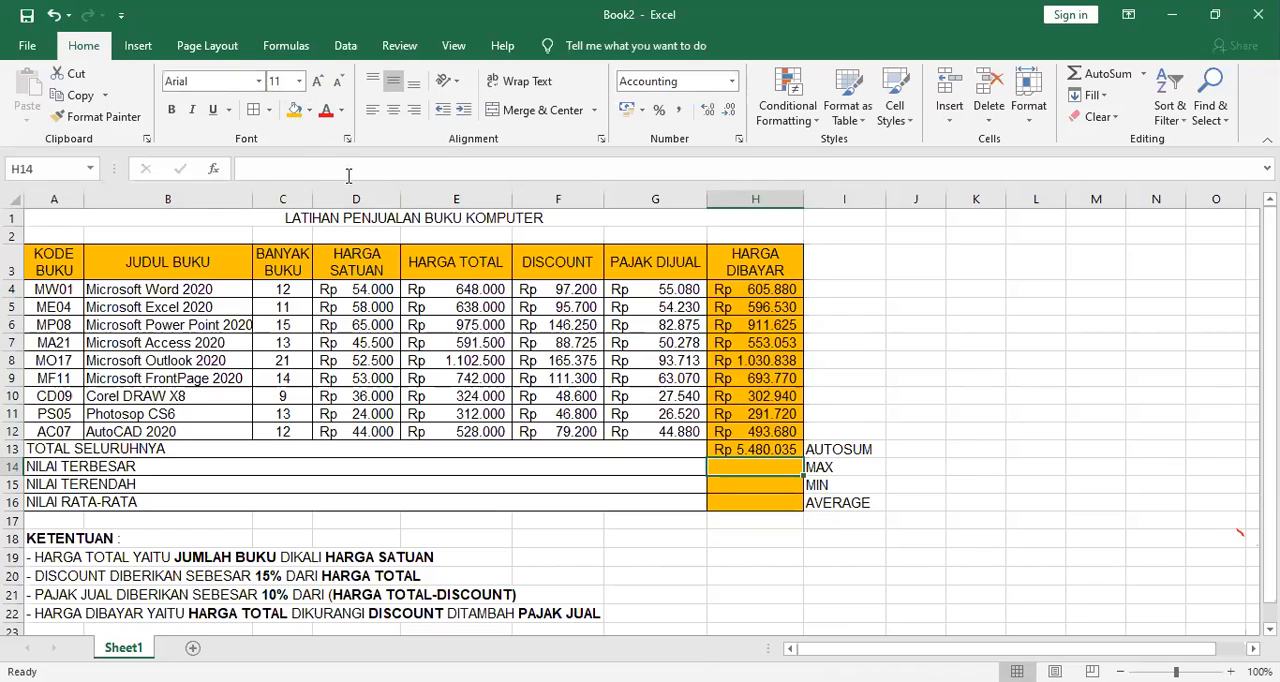
{"action": "left_click", "coordinate": [1145, 74]}
{"action": "left_click", "coordinate": [212, 176]}
{"action": "left_click", "coordinate": [212, 176]}
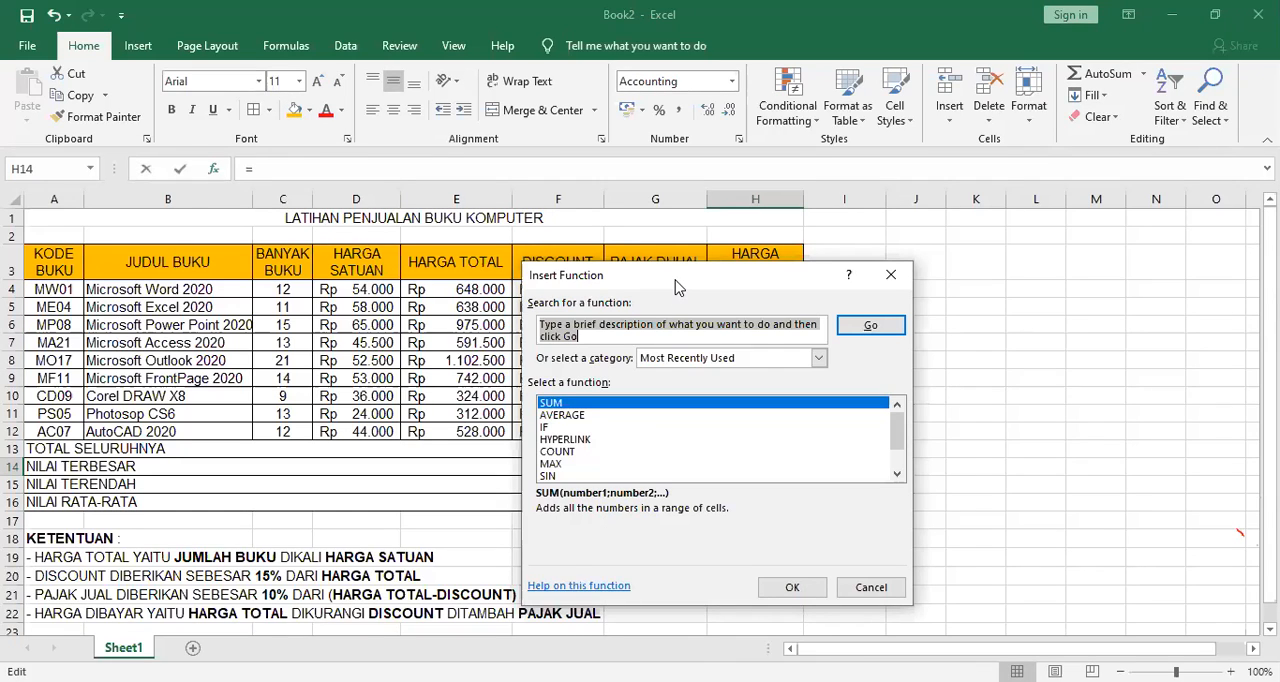
{"action": "left_click_drag", "start_coordinate": [676, 287], "coordinate": [1023, 219]}
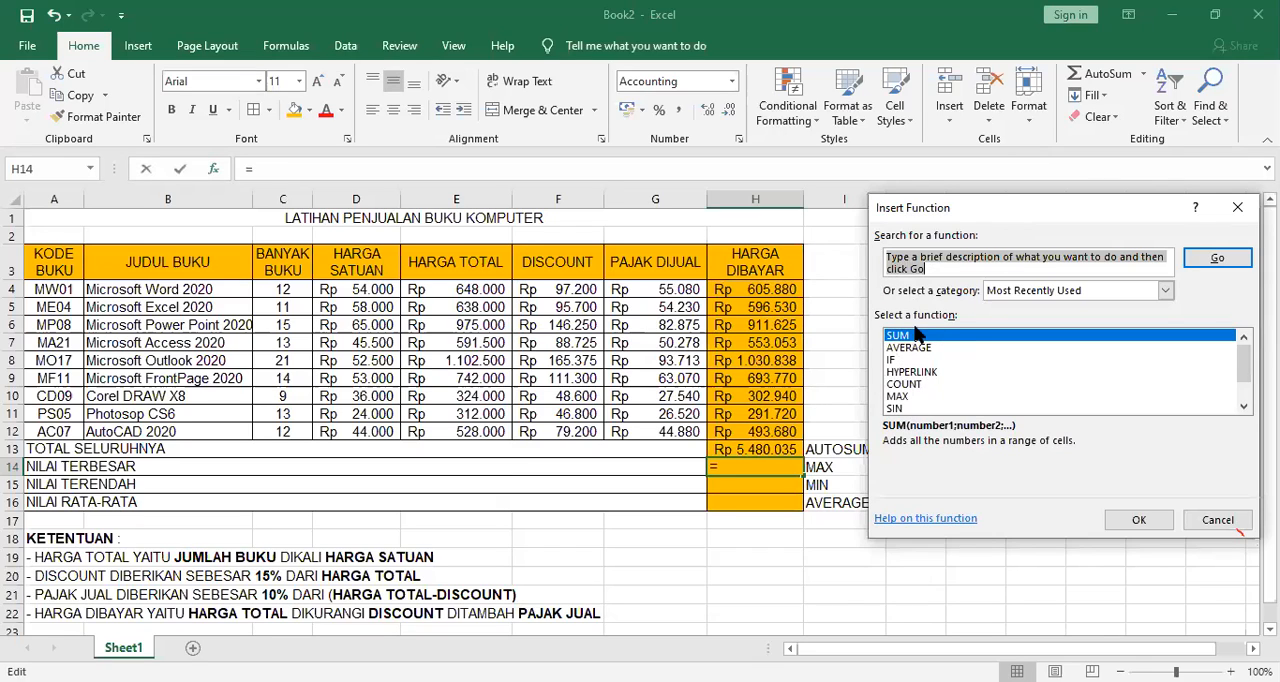
{"action": "left_click", "coordinate": [911, 398]}
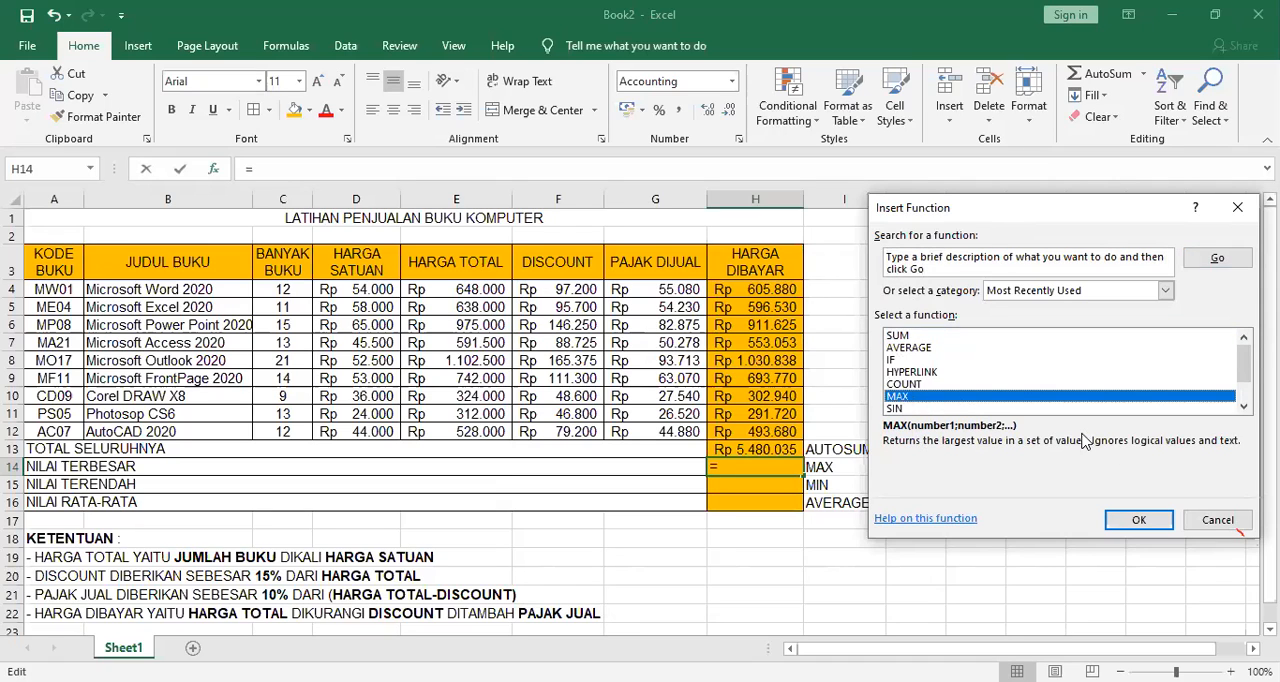
{"action": "left_click", "coordinate": [1128, 521]}
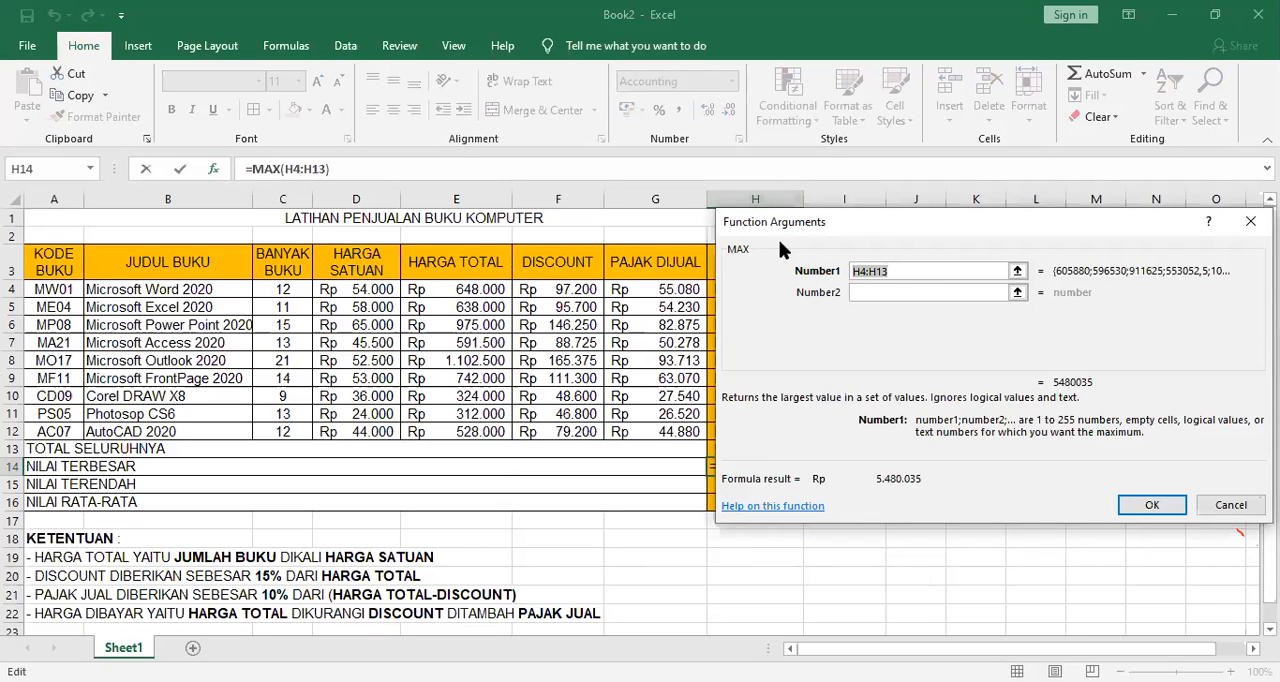
Set the MAX function's range to the HARGA DIBAYAR values H4:H12 and accept the formula.
{"action": "left_click_drag", "start_coordinate": [780, 245], "coordinate": [962, 233]}
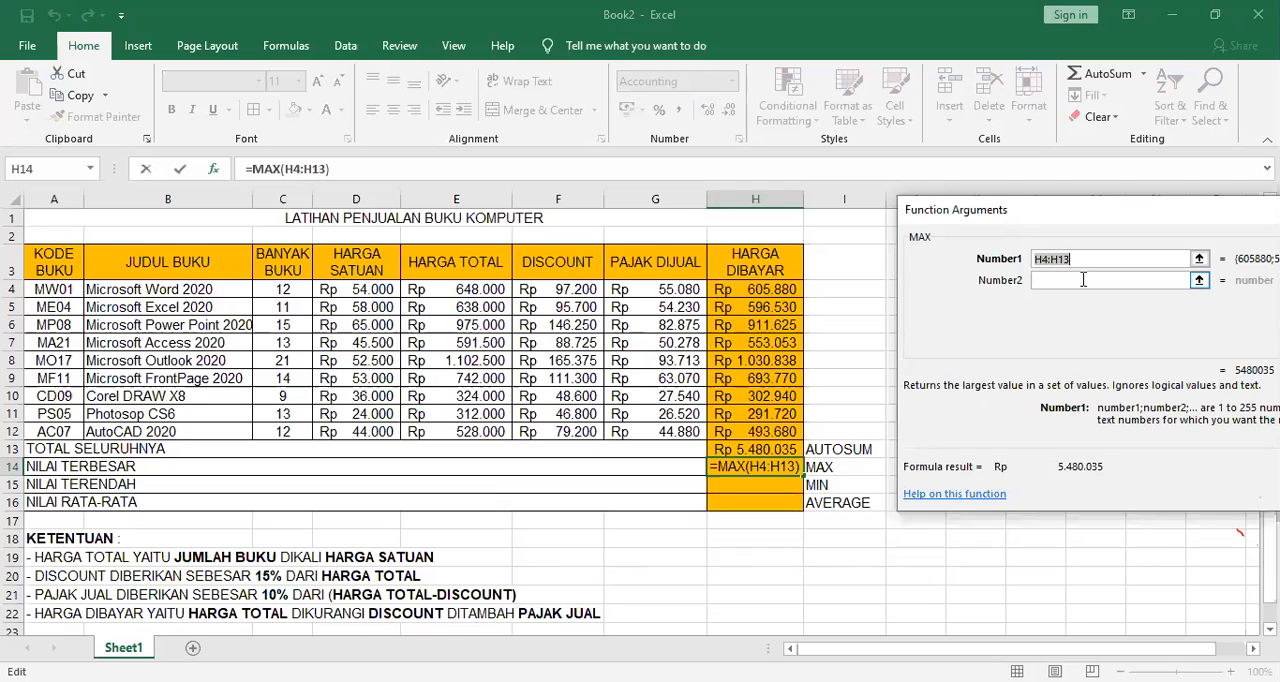
{"action": "left_click", "coordinate": [763, 287]}
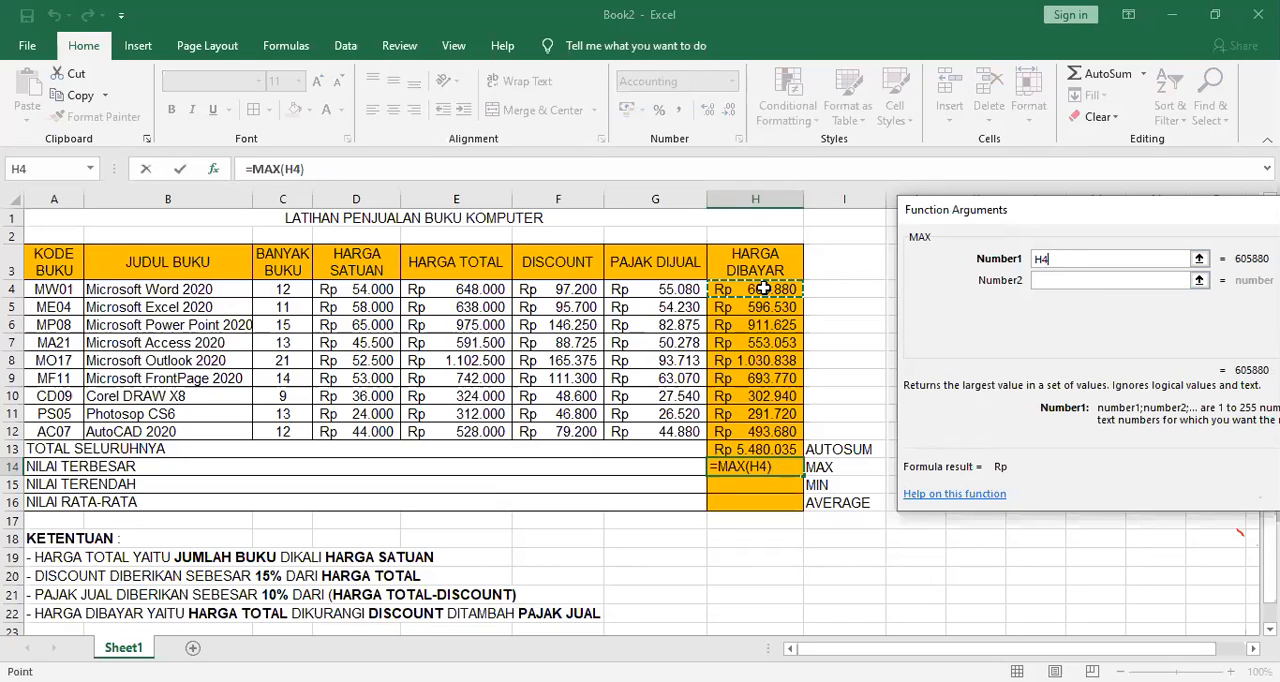
{"action": "left_click_drag", "start_coordinate": [763, 287], "coordinate": [776, 430]}
{"action": "left_click_drag", "start_coordinate": [1190, 220], "coordinate": [1142, 218]}
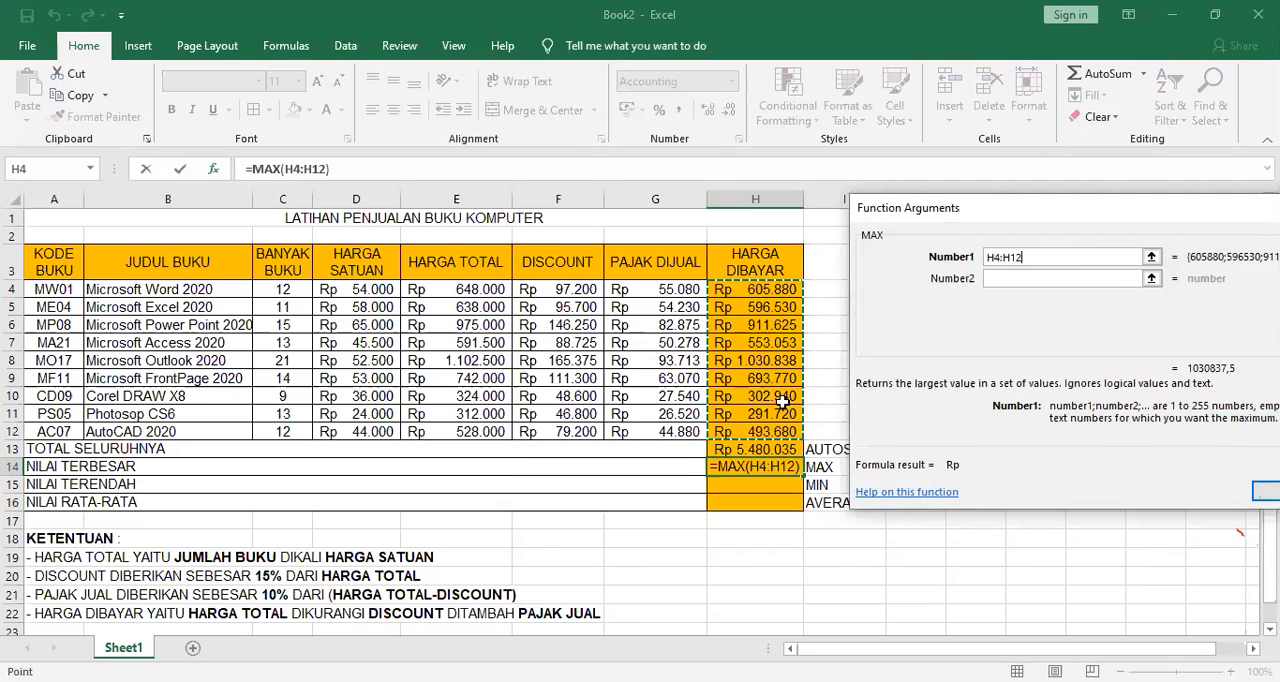
{"action": "left_click", "coordinate": [1265, 490]}
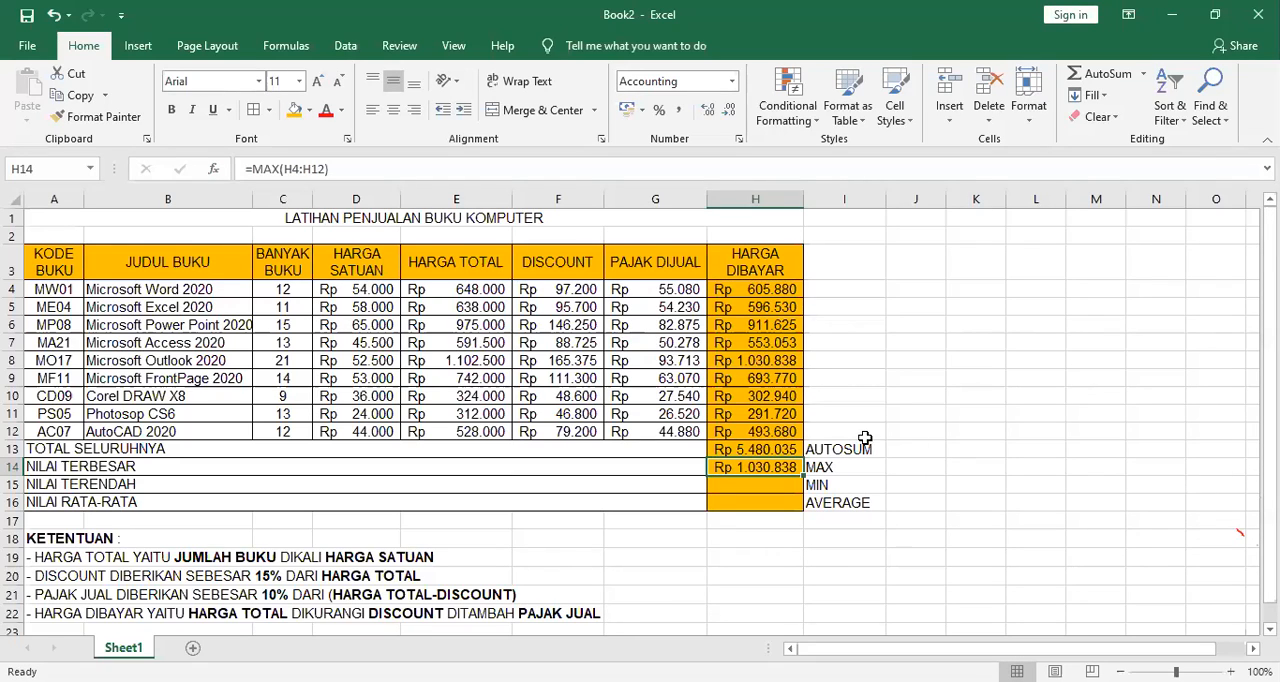
Fill the highest HARGA DIBAYAR value, cell H8, with light green.
{"action": "left_click", "coordinate": [762, 359]}
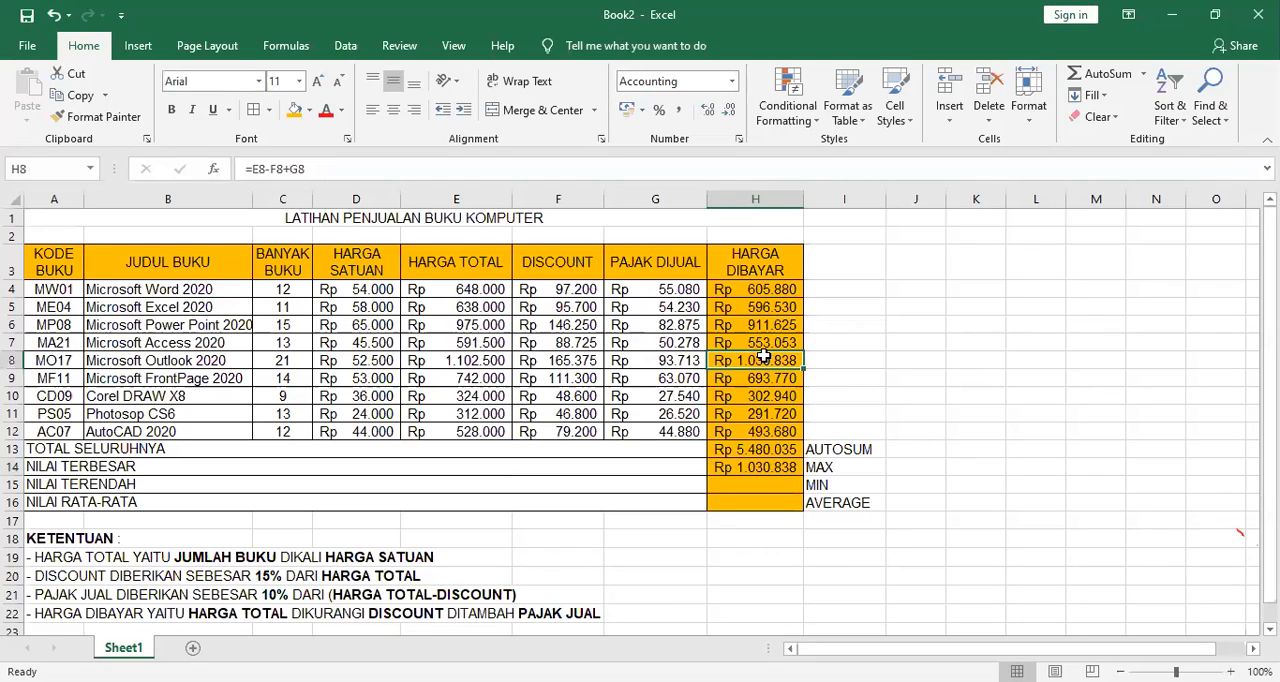
{"action": "left_click", "coordinate": [309, 112]}
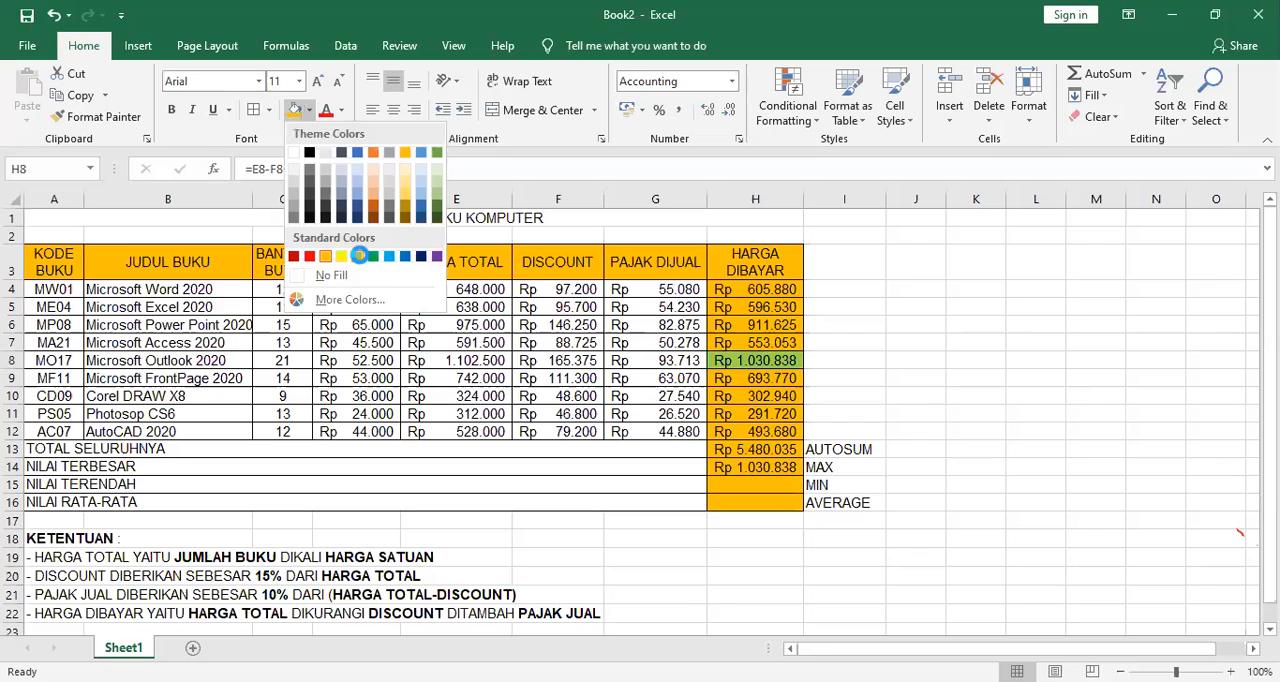
{"action": "left_click", "coordinate": [362, 245]}
{"action": "left_click", "coordinate": [970, 360]}
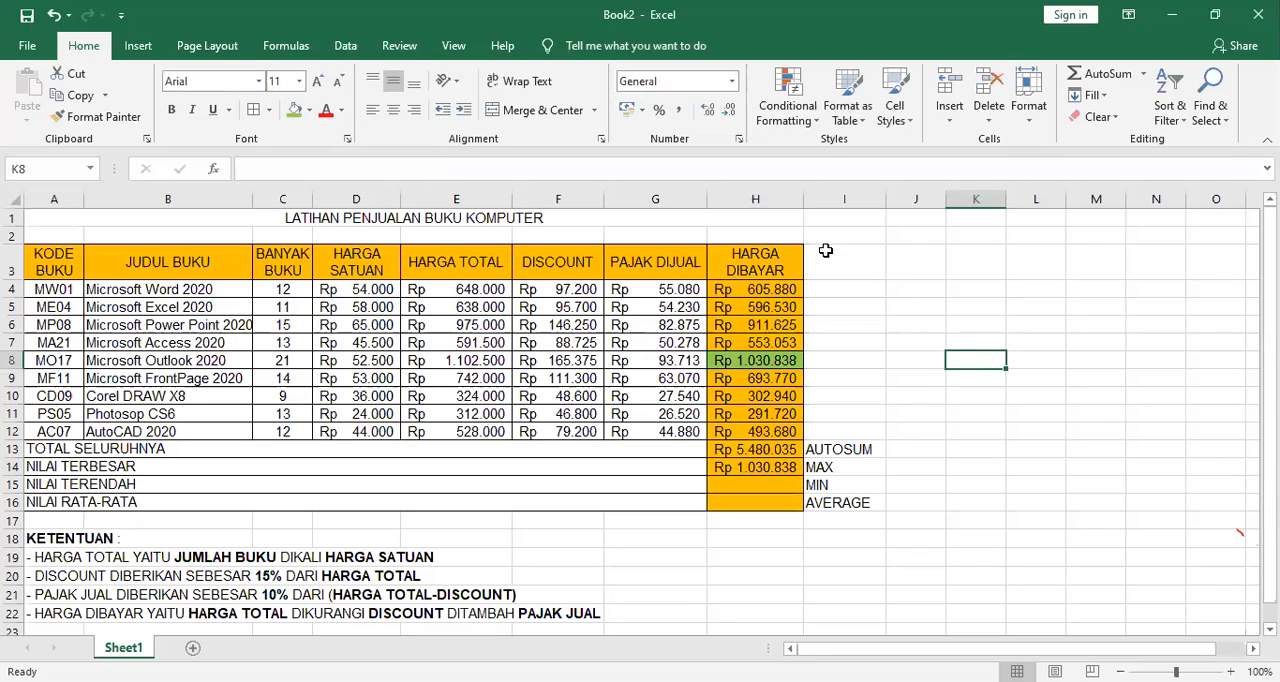
Review the function arguments of the MAX formula in H14.
{"action": "left_click", "coordinate": [768, 467]}
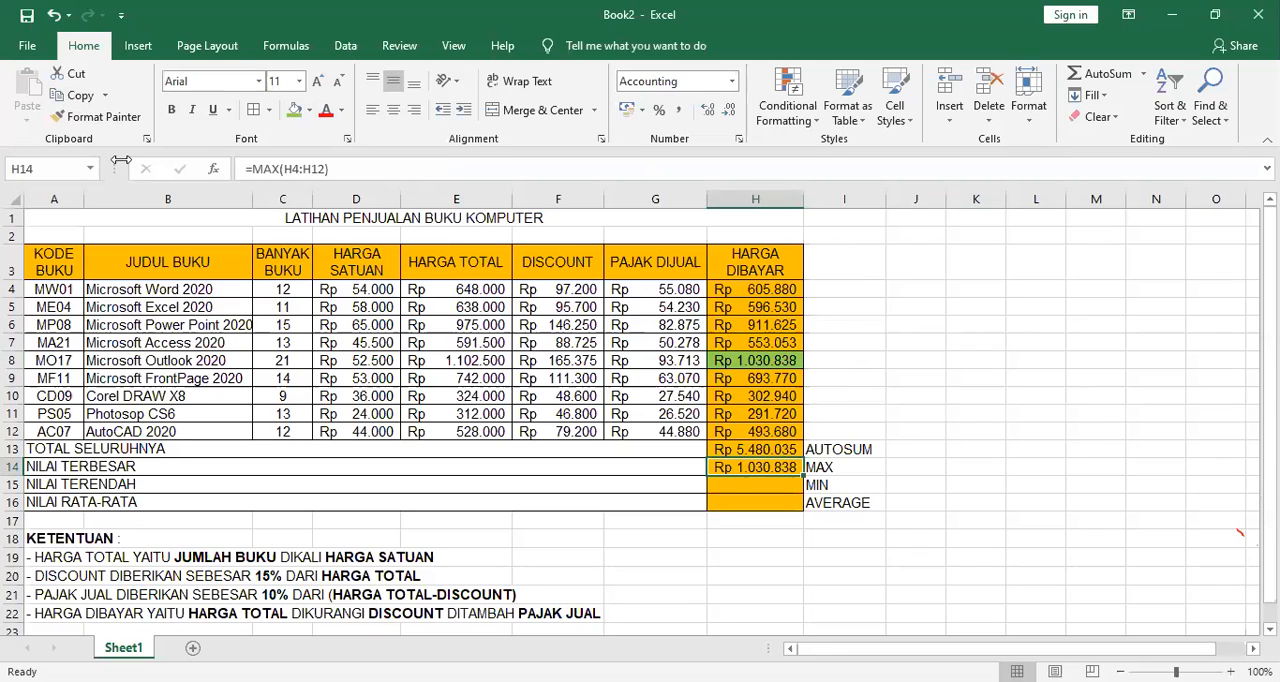
{"action": "left_click", "coordinate": [218, 169]}
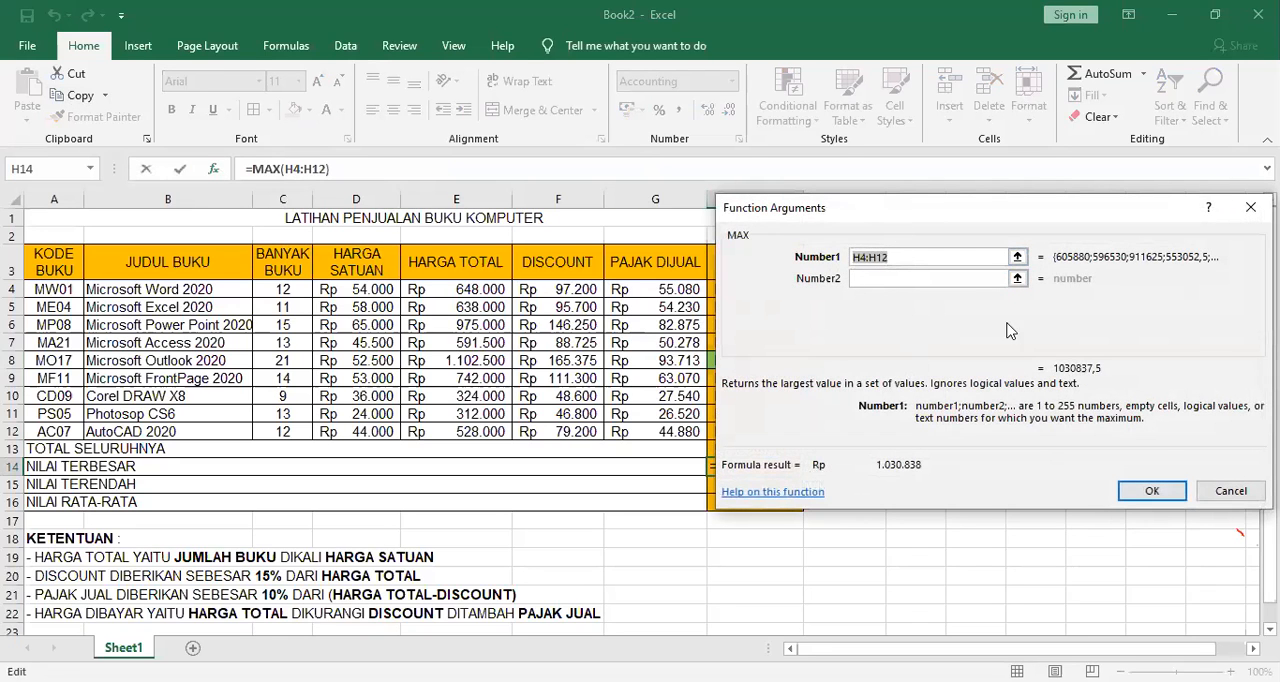
{"action": "left_click", "coordinate": [1155, 490]}
Search the function list for MIN and insert that function in H15 for the NILAI TERENDAH row.
{"action": "left_click", "coordinate": [780, 484]}
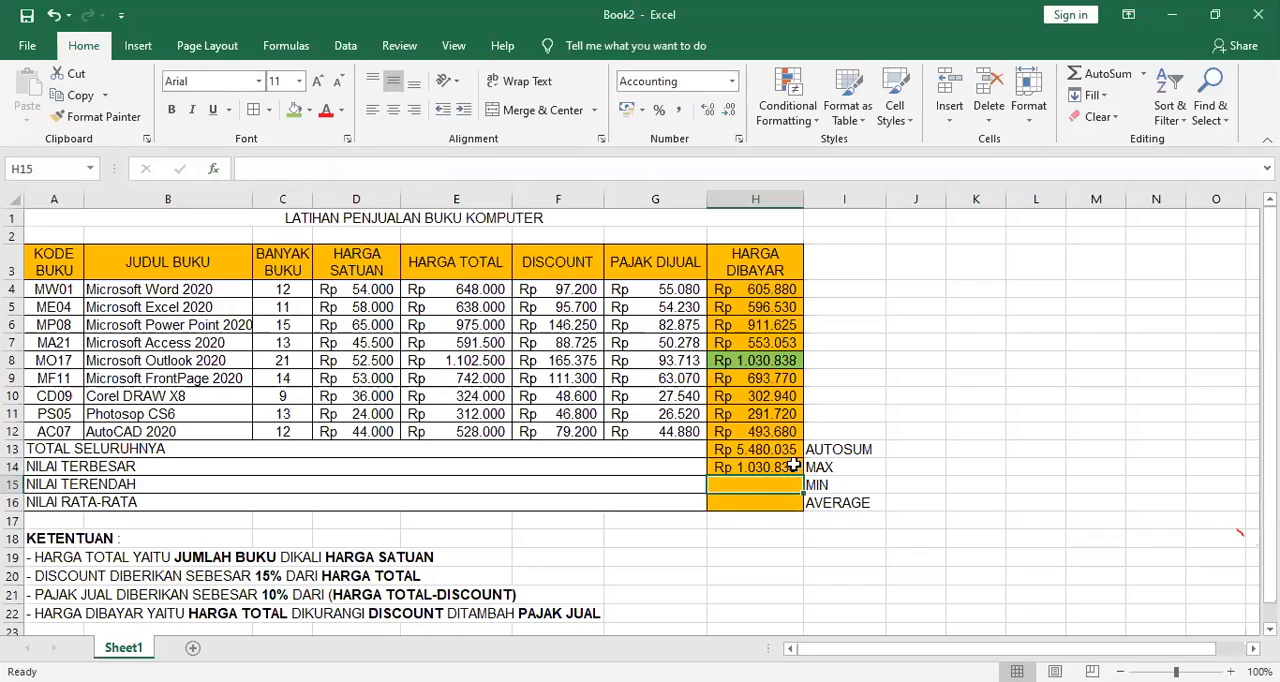
{"action": "left_click", "coordinate": [212, 170]}
{"action": "scroll", "coordinate": [855, 370], "scroll_direction": "down", "scroll_amount": 1}
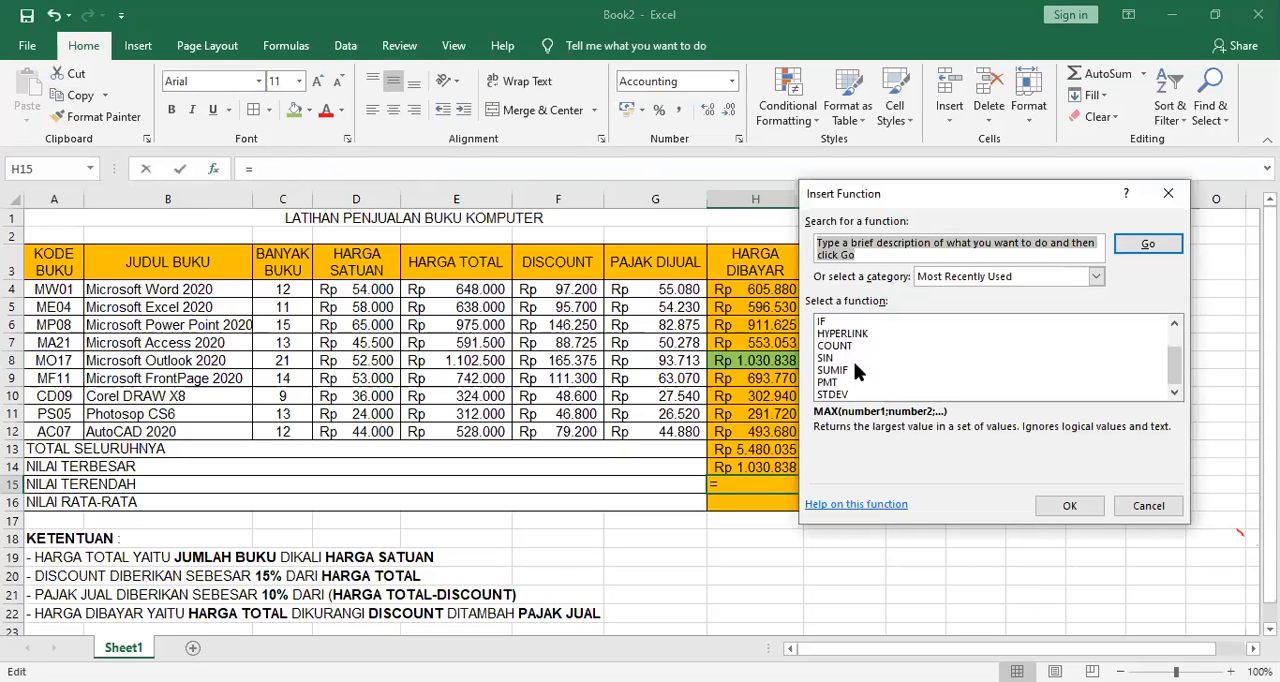
{"action": "scroll", "coordinate": [912, 390], "scroll_direction": "up", "scroll_amount": 1}
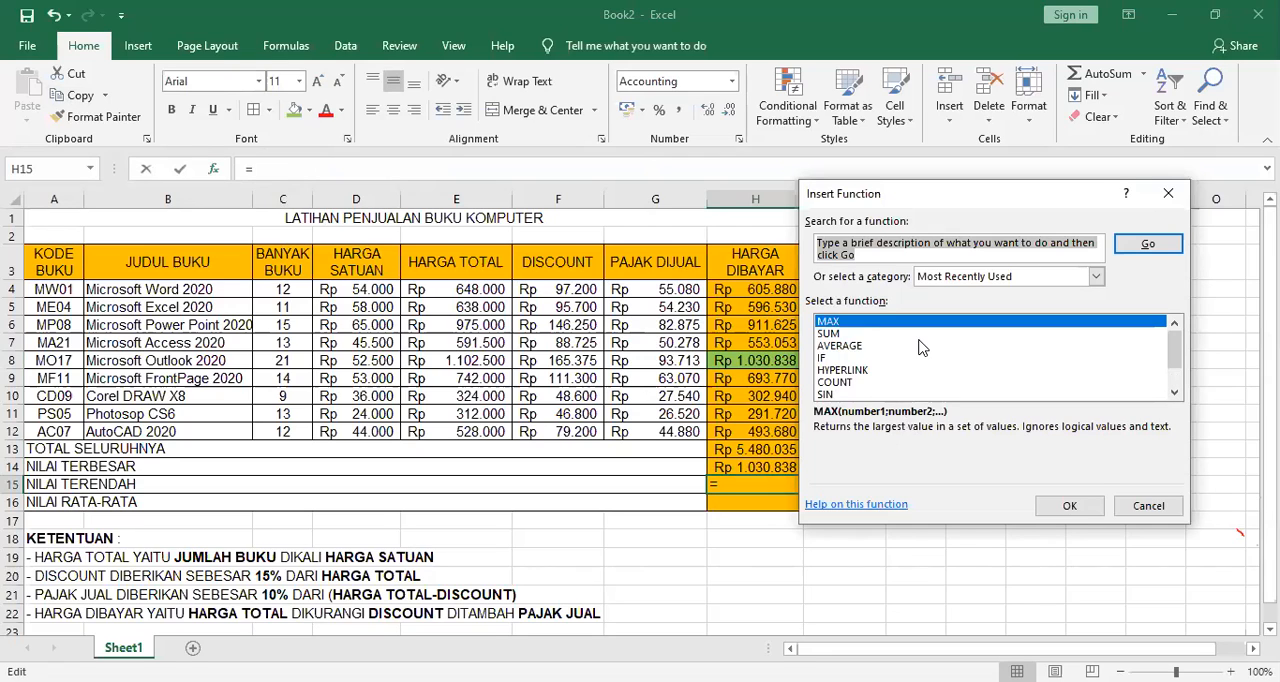
{"action": "scroll", "coordinate": [926, 345], "scroll_direction": "down", "scroll_amount": 1}
{"action": "scroll", "coordinate": [926, 345], "scroll_direction": "up", "scroll_amount": 1}
{"action": "scroll", "coordinate": [926, 345], "scroll_direction": "down", "scroll_amount": 1}
{"action": "scroll", "coordinate": [926, 345], "scroll_direction": "up", "scroll_amount": 1}
{"action": "type", "text": "MIN"}
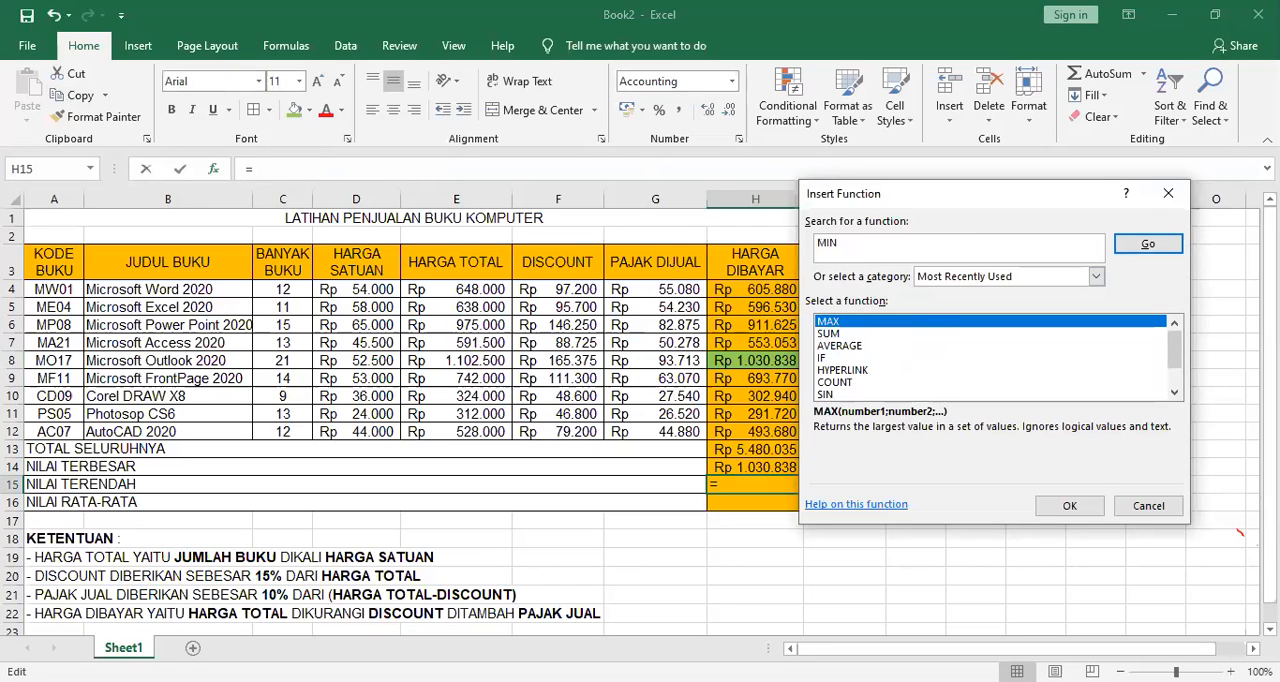
{"action": "left_click", "coordinate": [1149, 244]}
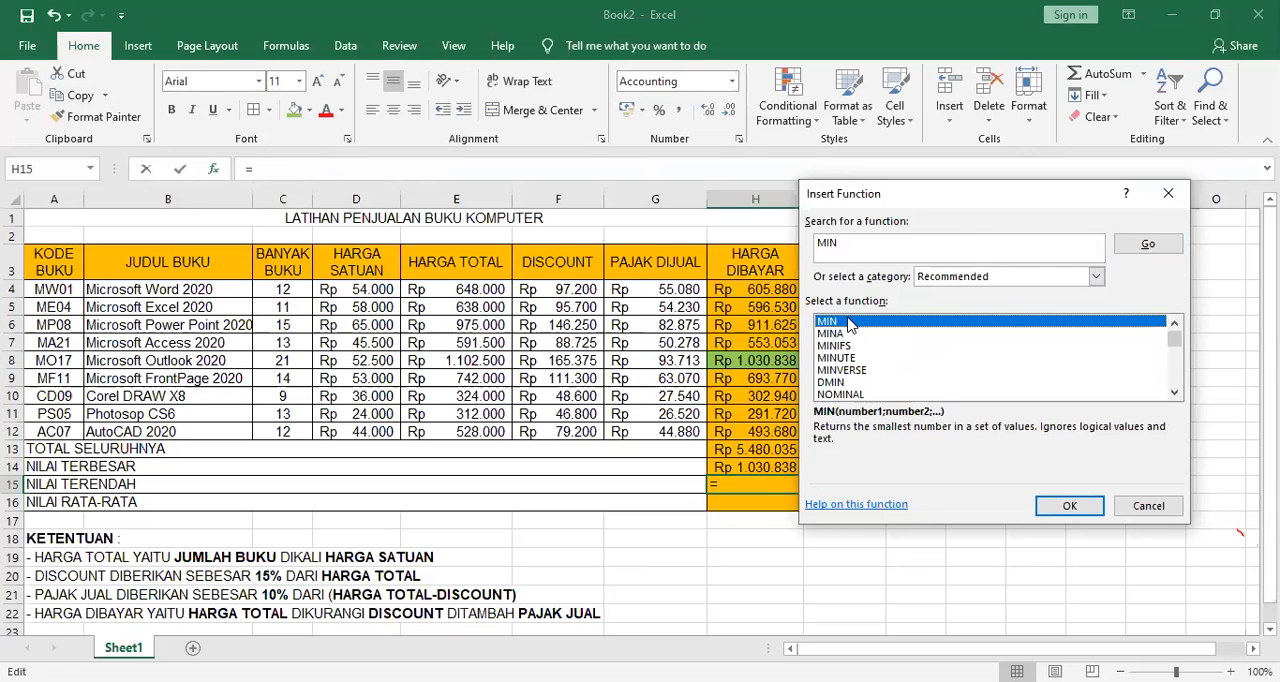
{"action": "left_click", "coordinate": [1070, 506]}
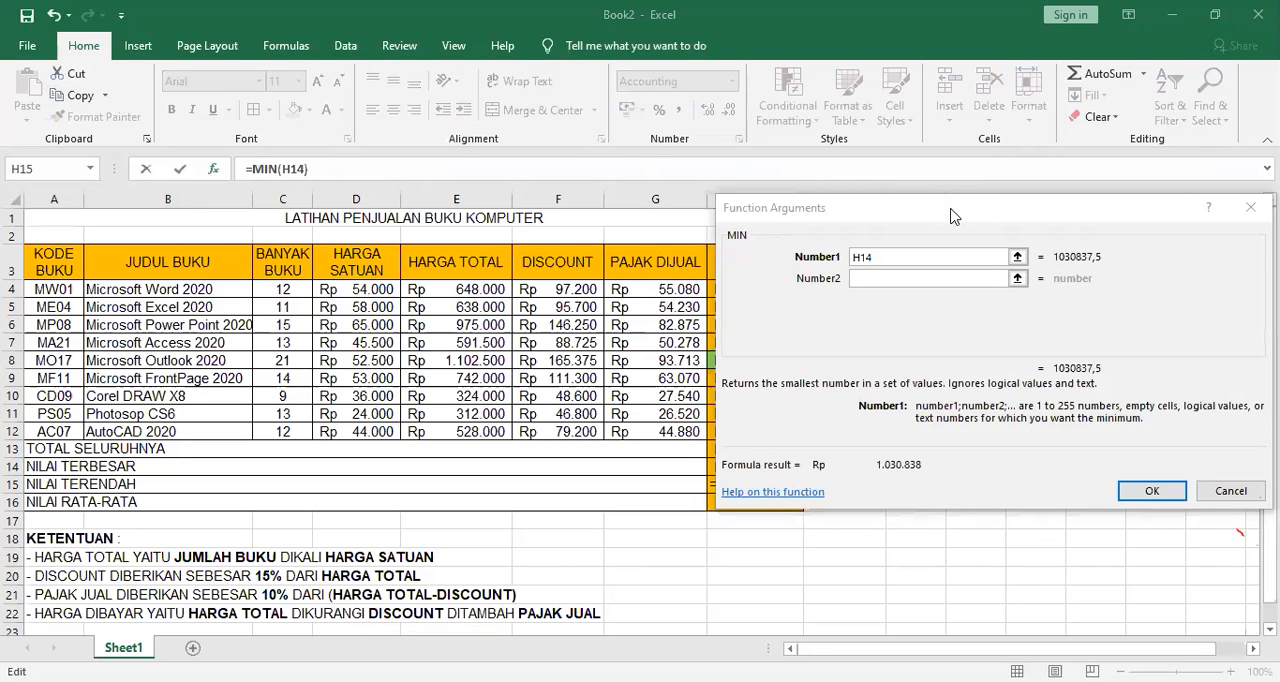
Set the MIN function's range to H4:H12 and accept the formula.
{"action": "left_click", "coordinate": [771, 291]}
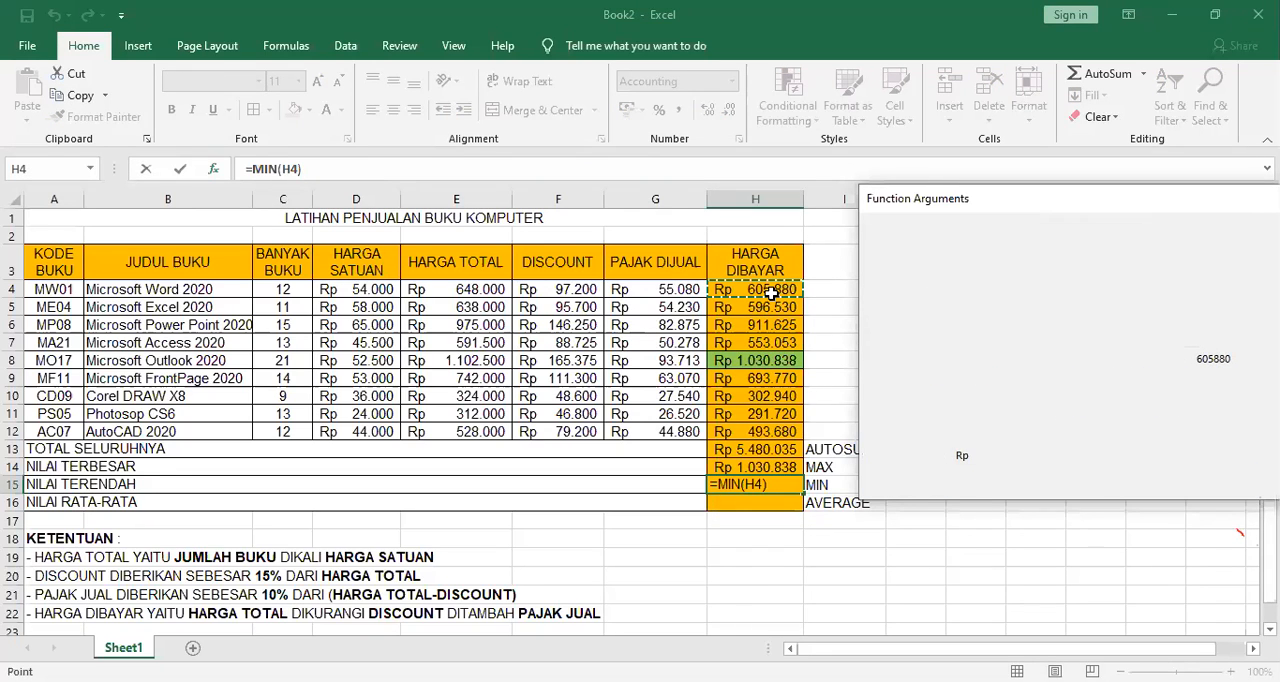
{"action": "left_click_drag", "start_coordinate": [771, 291], "coordinate": [771, 431]}
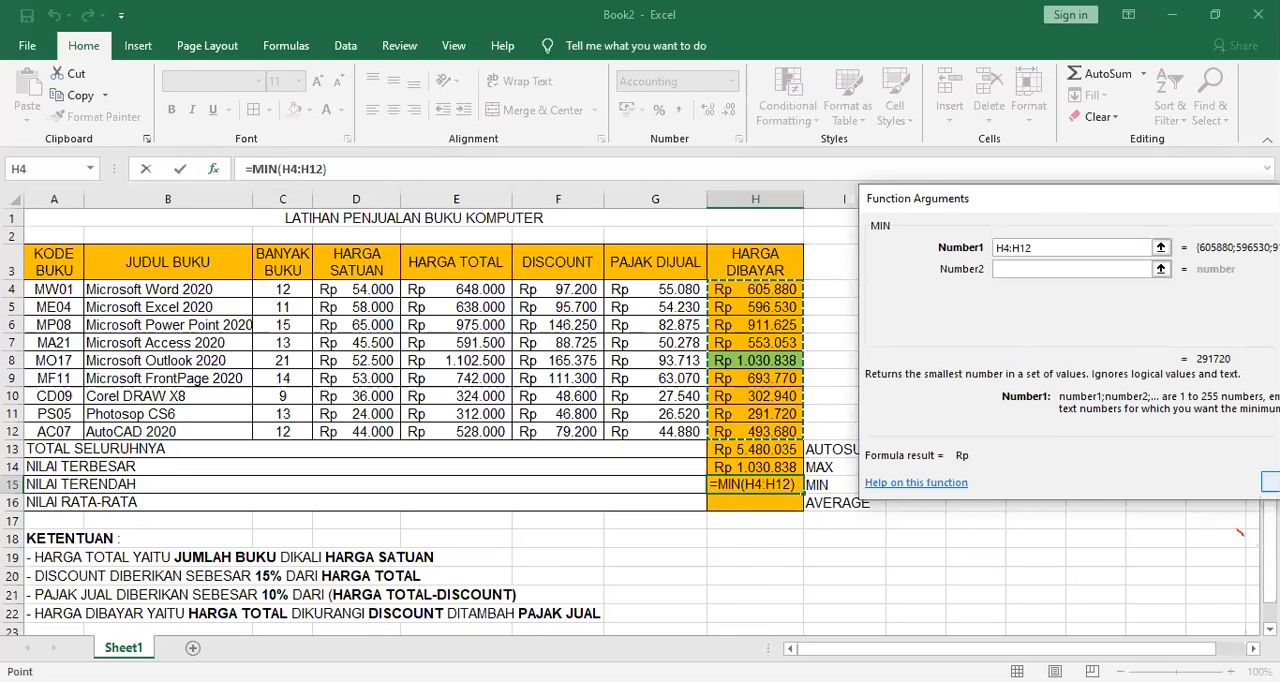
{"action": "key", "text": "Return"}
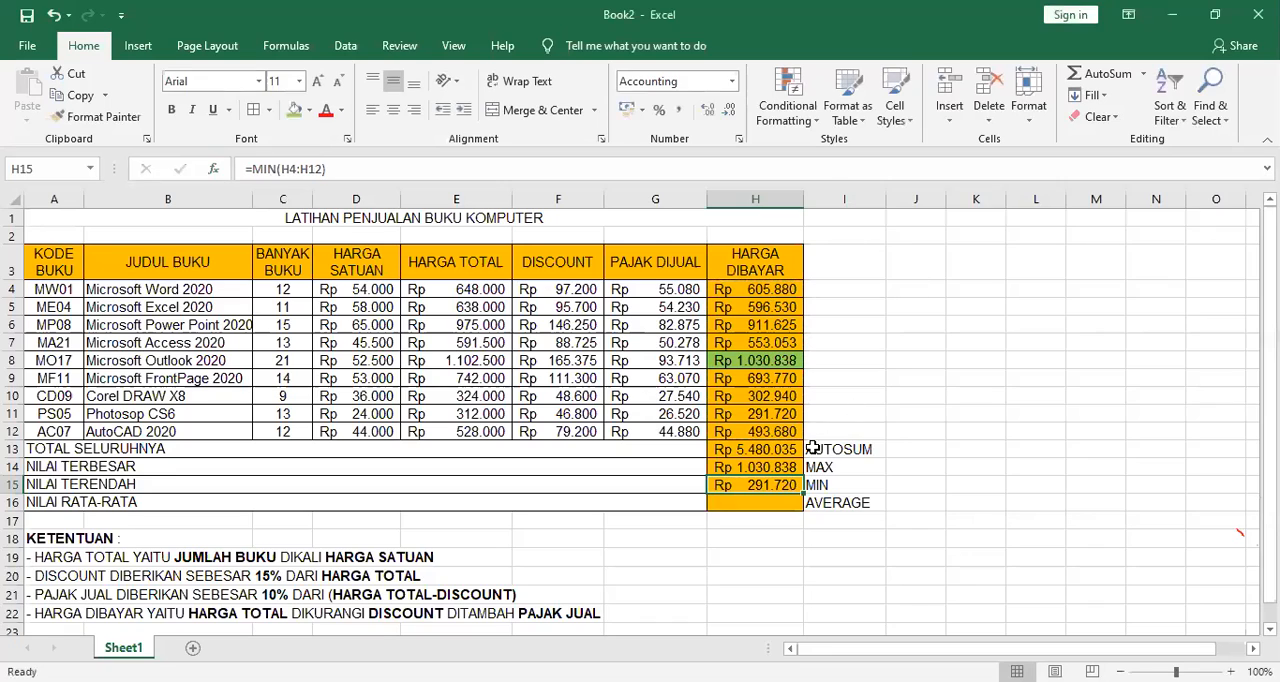
Fill the lowest HARGA DIBAYAR value, cell H11, with purple.
{"action": "left_click", "coordinate": [785, 414]}
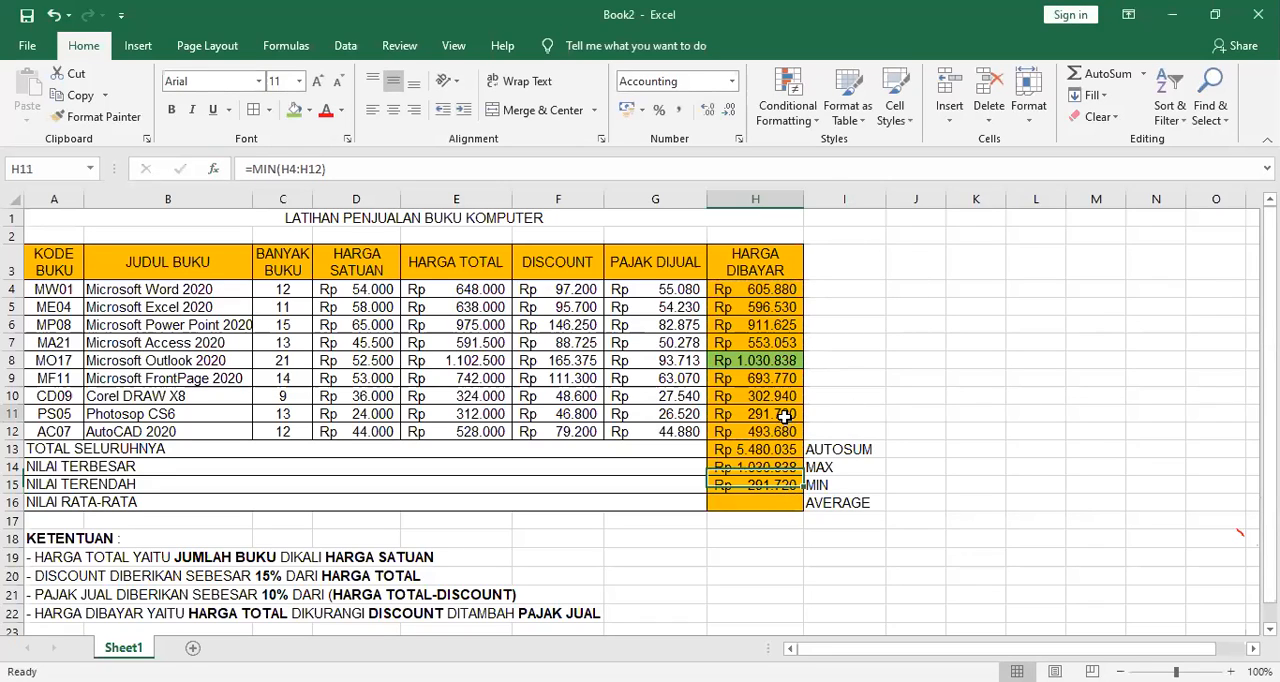
{"action": "left_click", "coordinate": [310, 110]}
{"action": "left_click", "coordinate": [438, 252]}
{"action": "left_click", "coordinate": [935, 358]}
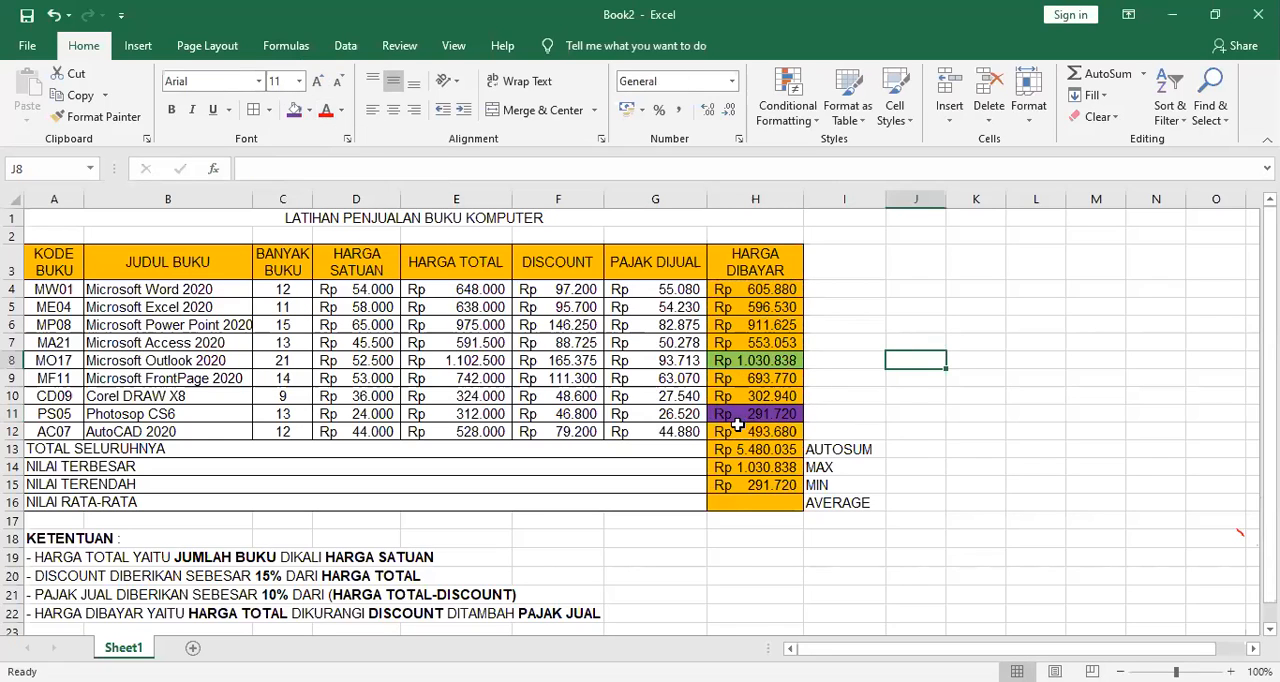
Average the HARGA DIBAYAR values in H16 with the AVERAGE function, using =AVERAGE(H4:H12).
{"action": "left_click", "coordinate": [772, 467]}
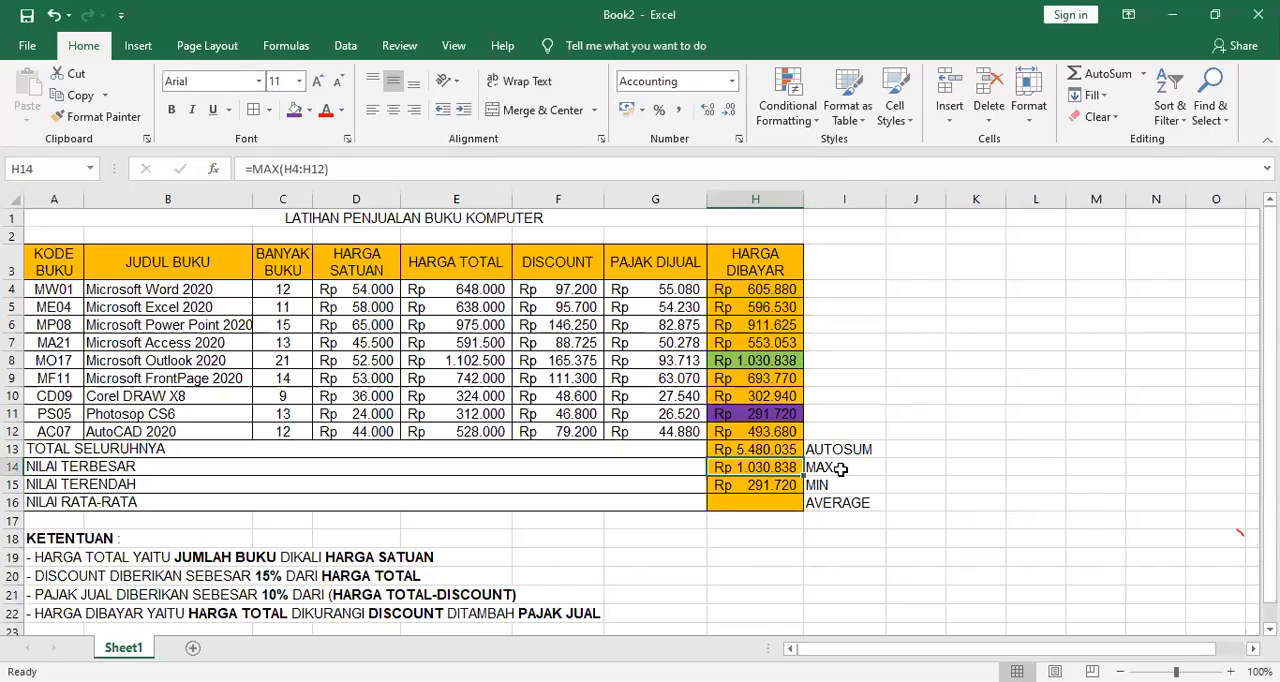
{"action": "left_click", "coordinate": [771, 484]}
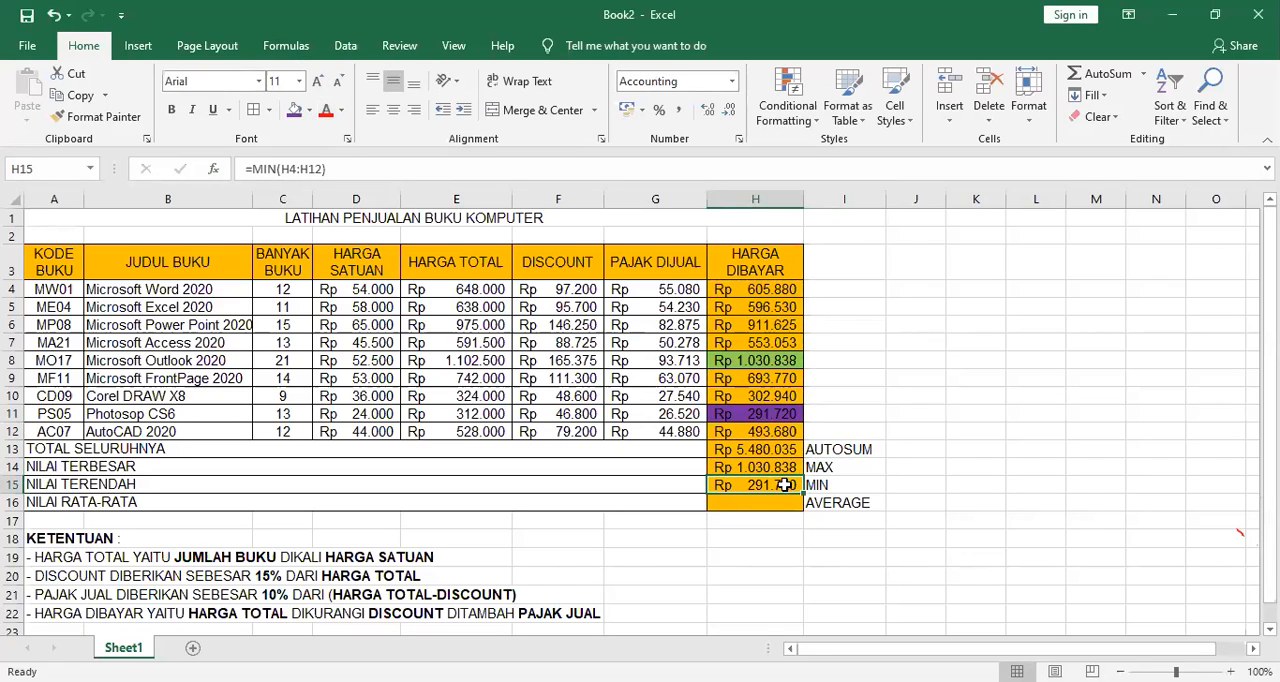
{"action": "left_click", "coordinate": [786, 502]}
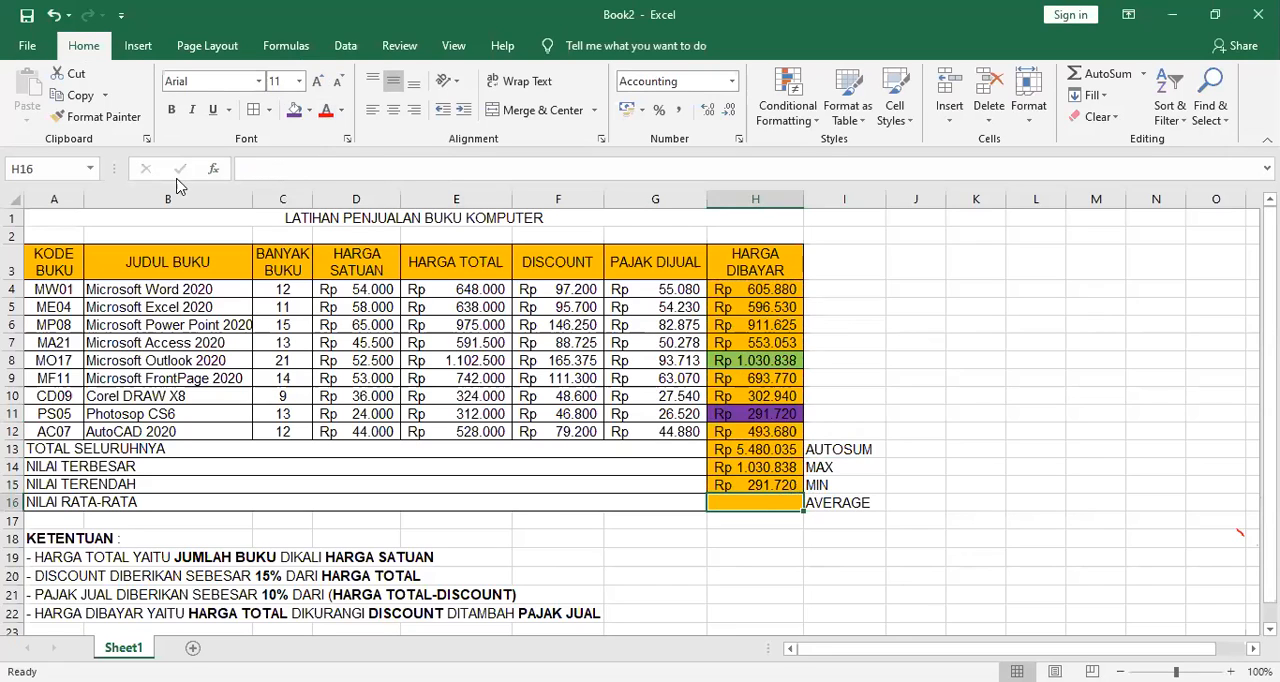
{"action": "left_click", "coordinate": [213, 168]}
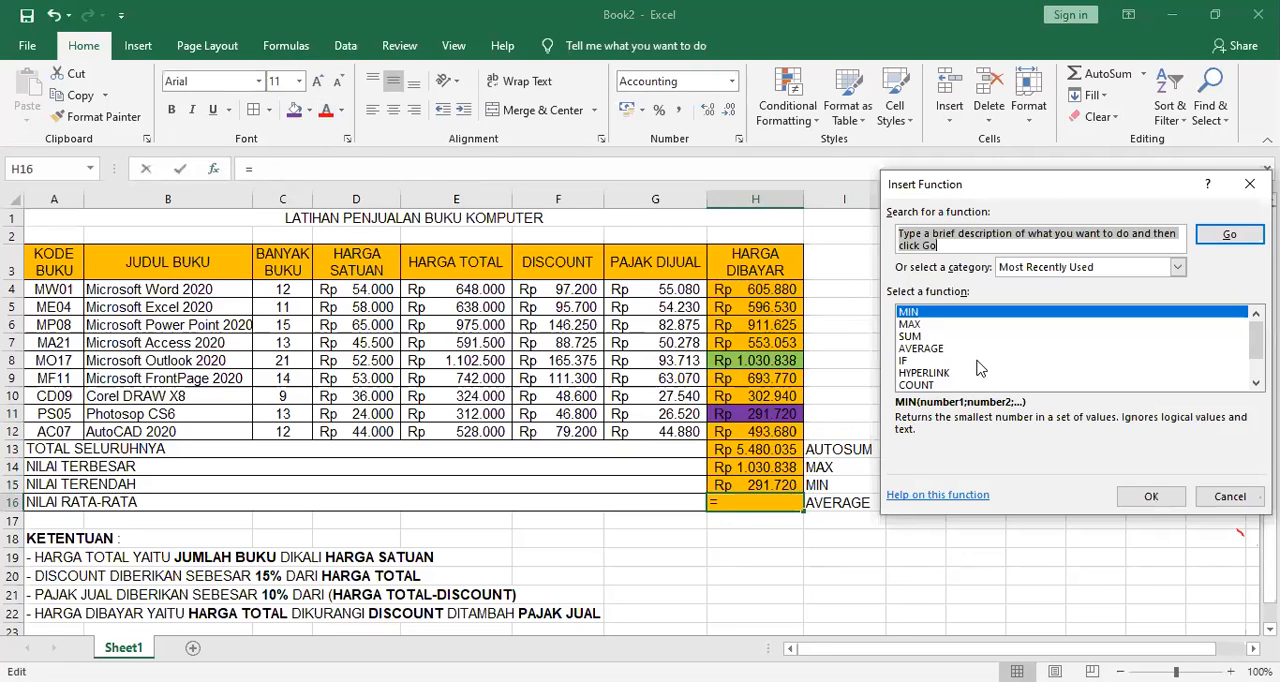
{"action": "left_click", "coordinate": [958, 349]}
{"action": "left_click", "coordinate": [1150, 497]}
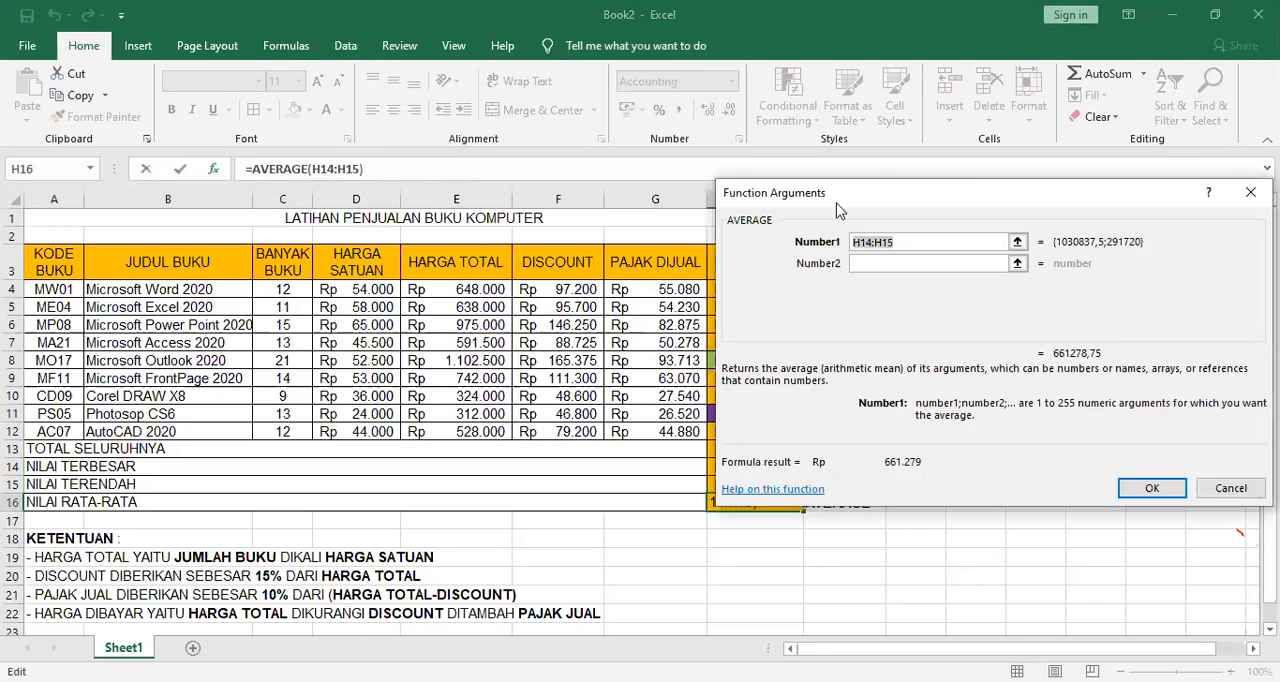
{"action": "left_click", "coordinate": [790, 290]}
{"action": "left_click_drag", "start_coordinate": [790, 291], "coordinate": [786, 431]}
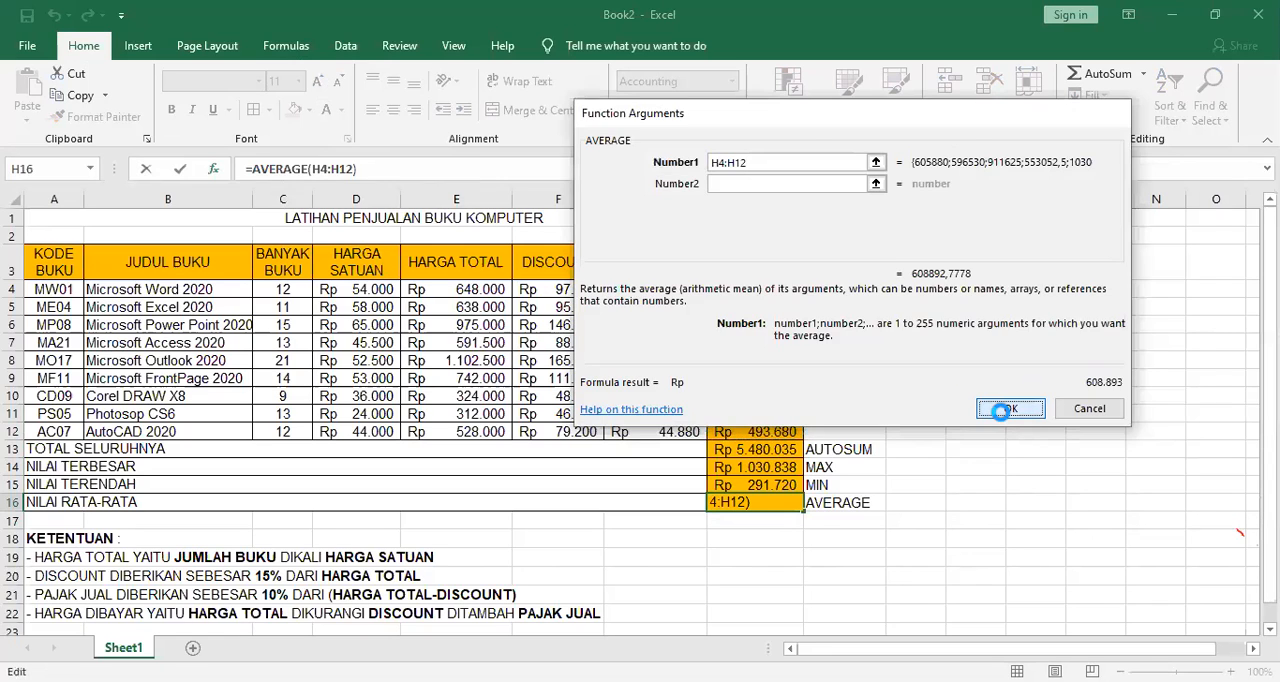
{"action": "left_click", "coordinate": [1008, 410]}
{"action": "left_click", "coordinate": [997, 410]}
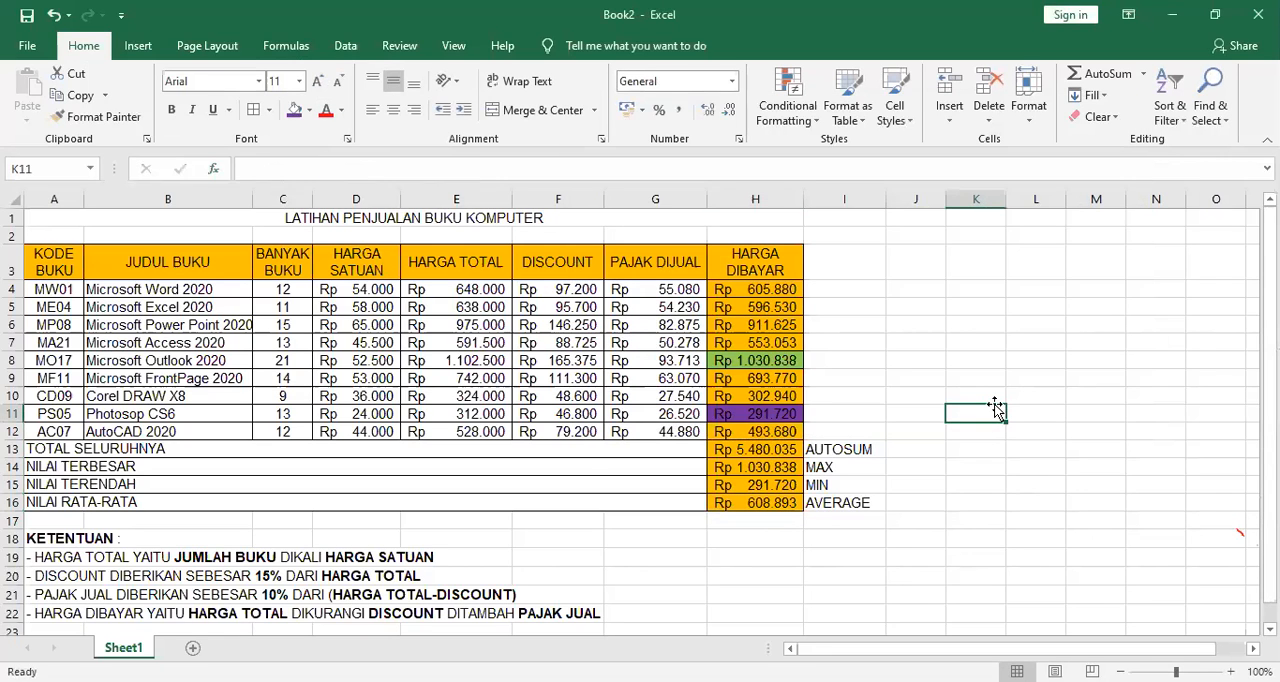